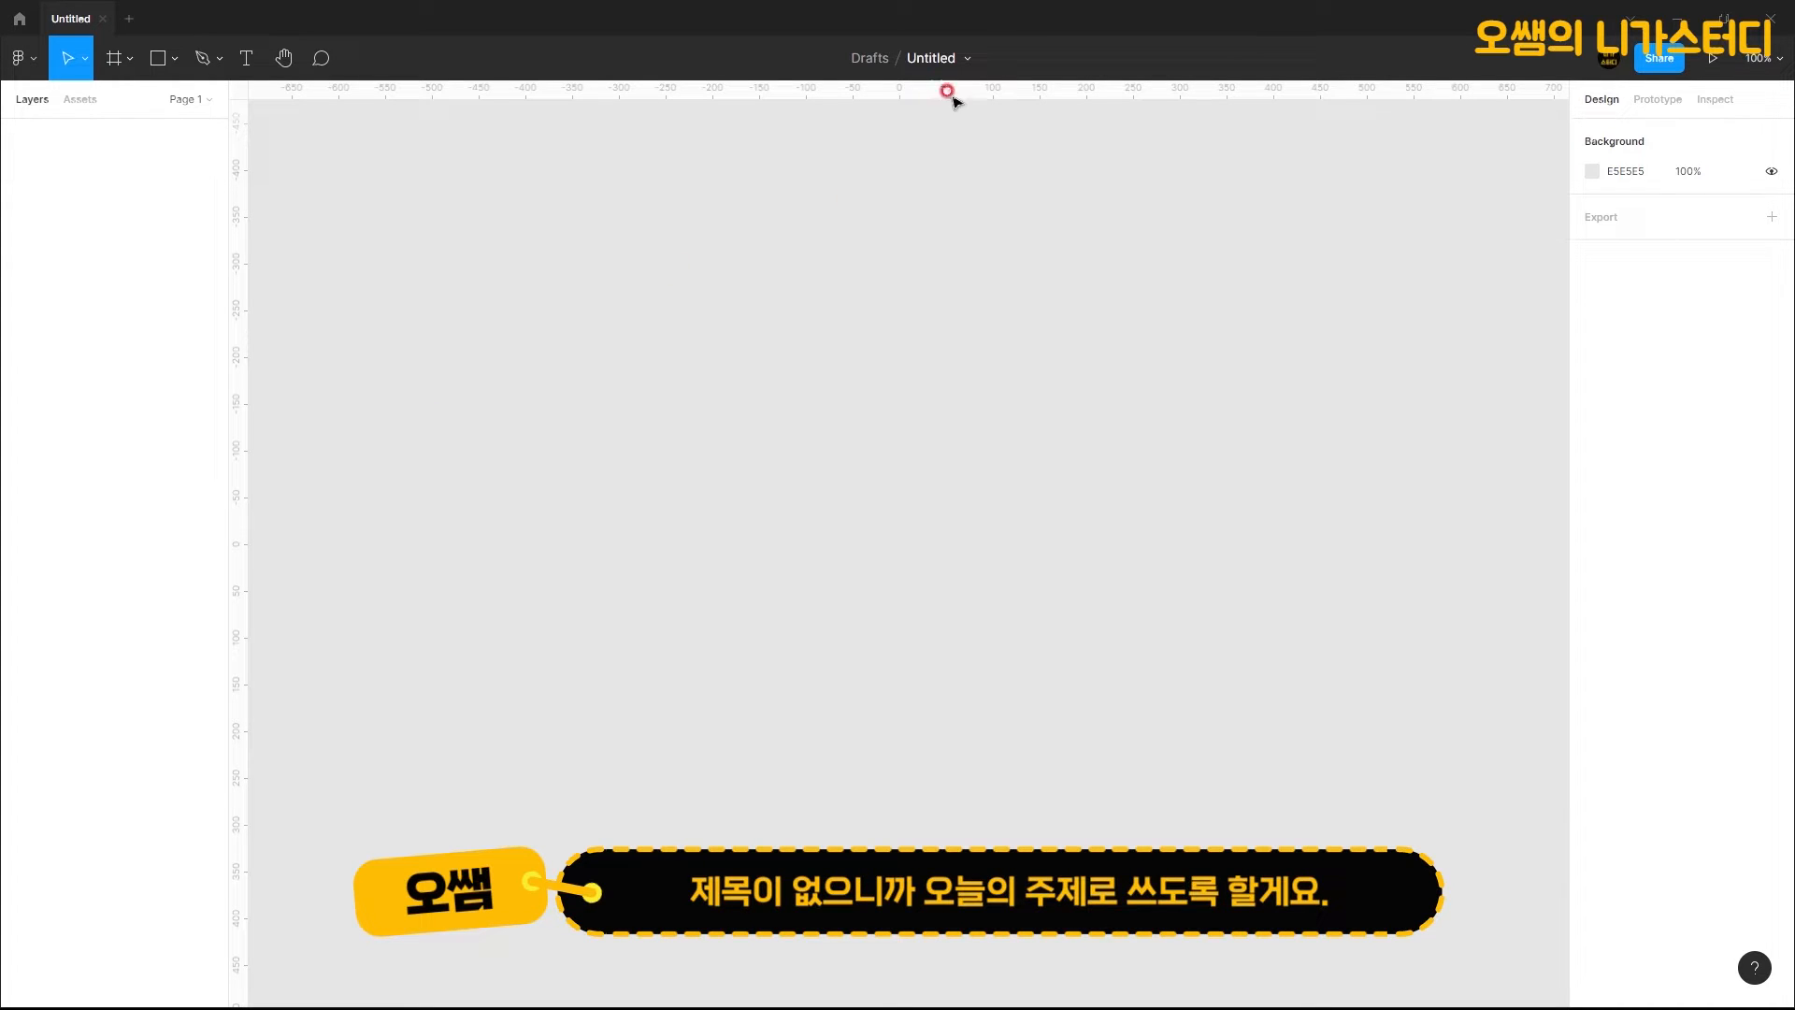
Step: Rename the untitled file as "2_사각형과 원형도형그리기"
click(944, 58)
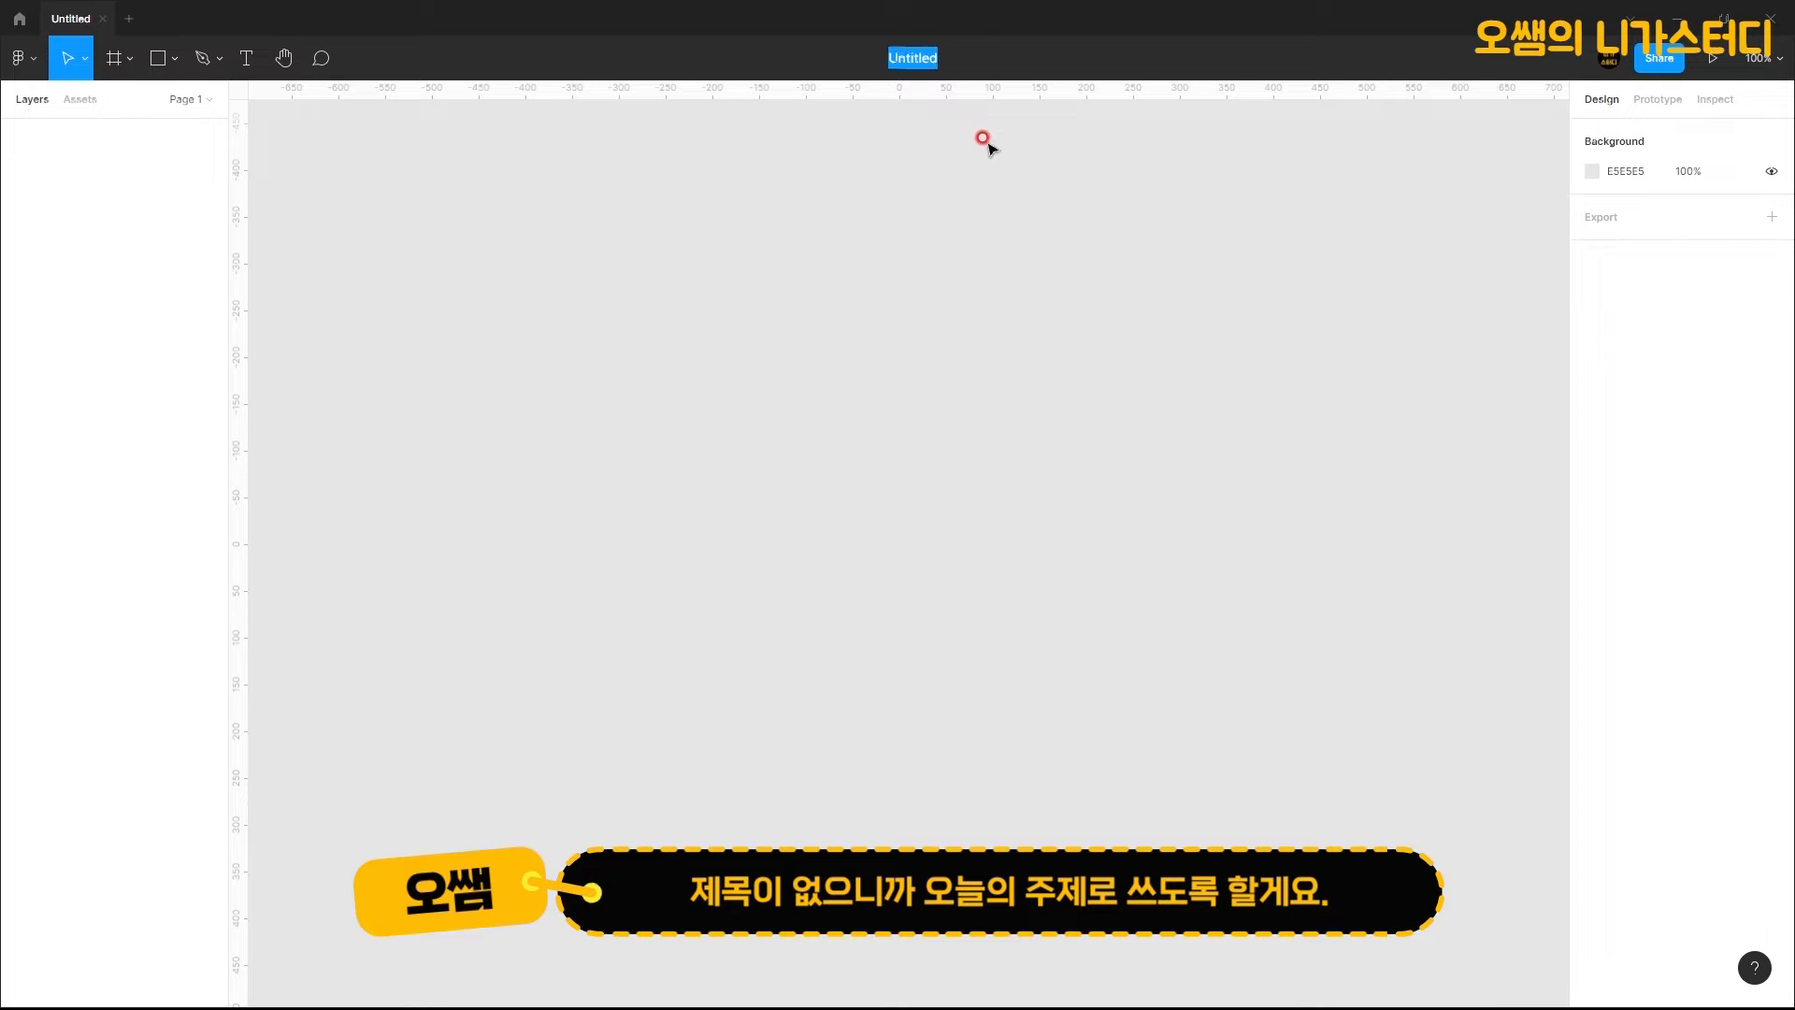
text(2)
text(_사각형과 원형도형그리기)
key(Return)
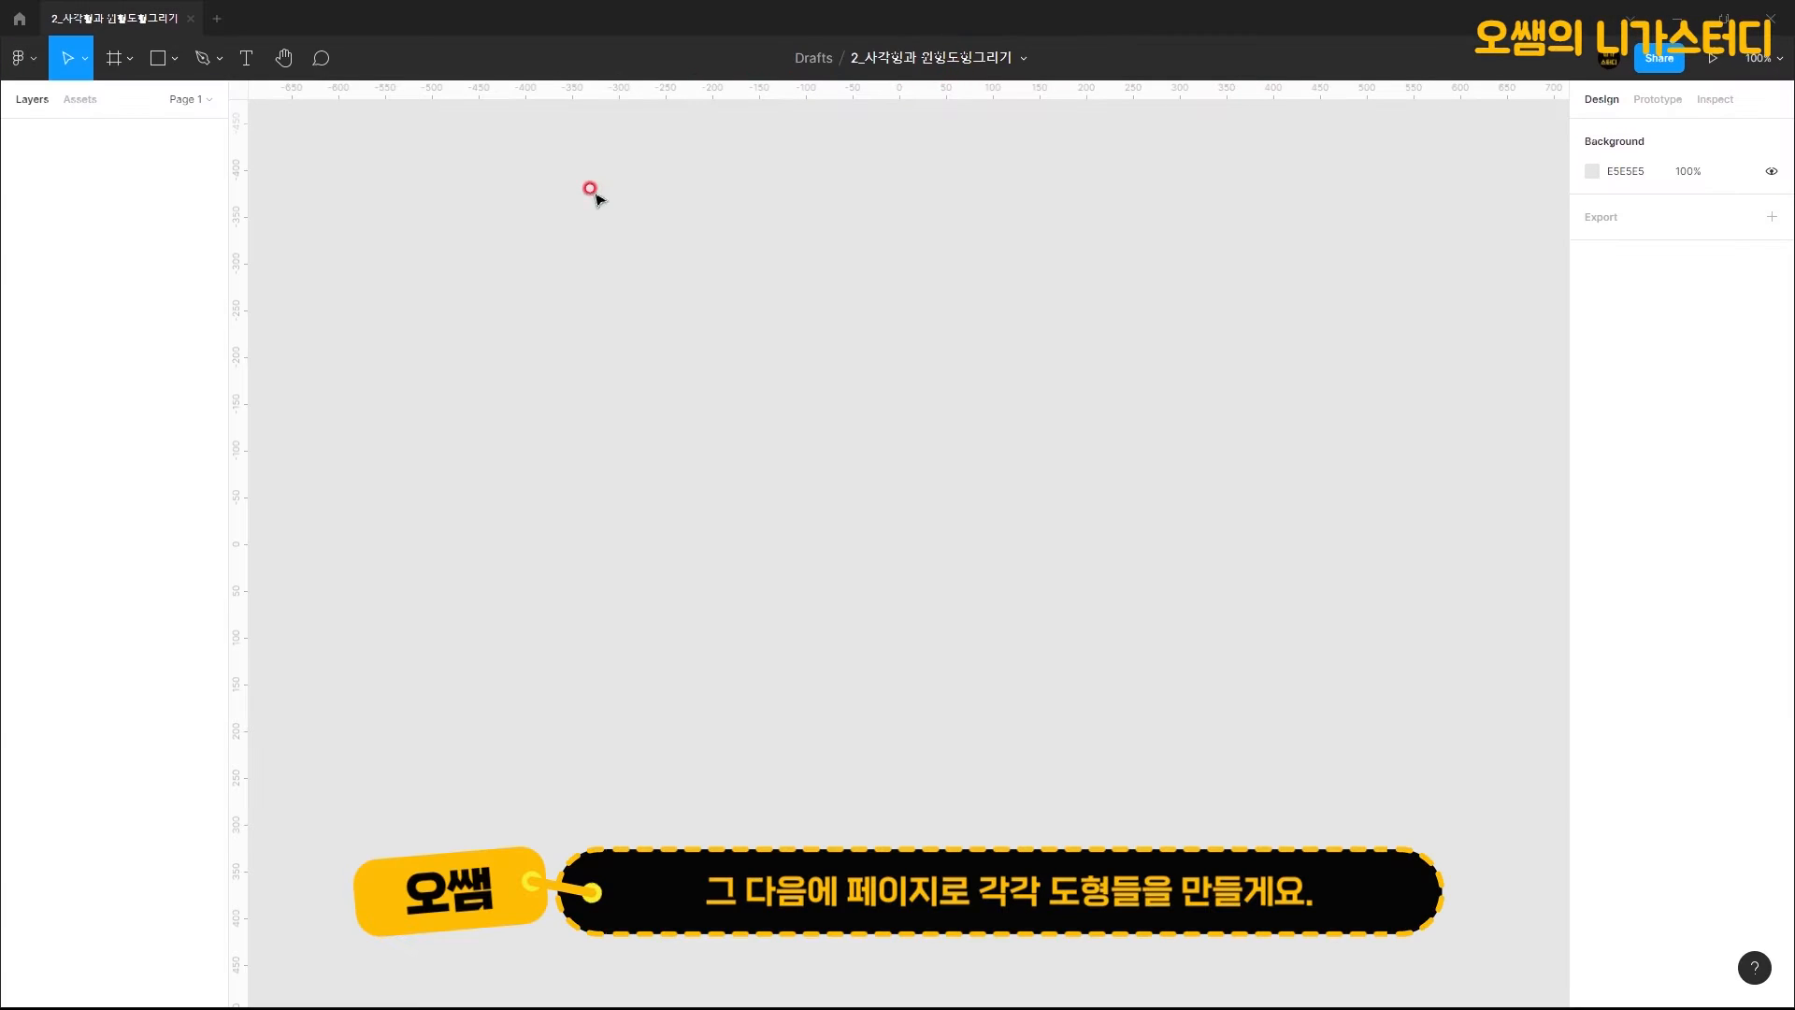
Step: Show the page list and rename Page 1 as "1_사각형"
click(192, 101)
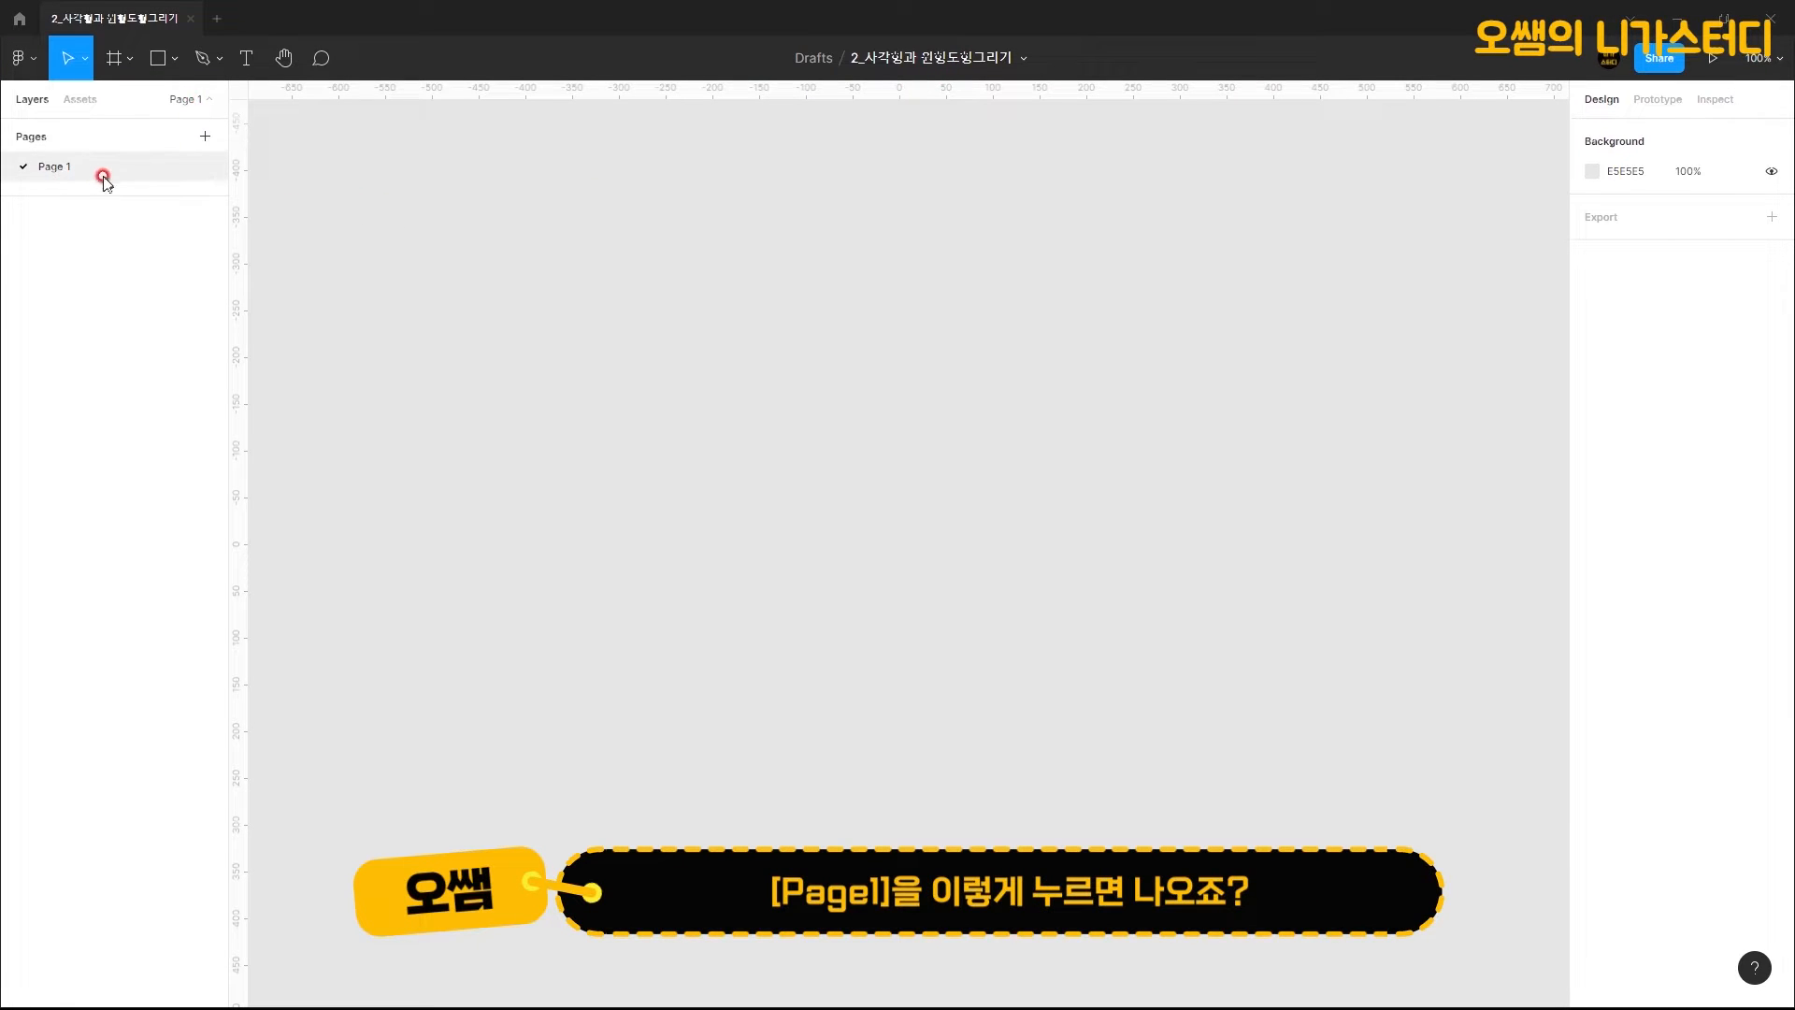
double_click(70, 173)
text(1_사가)
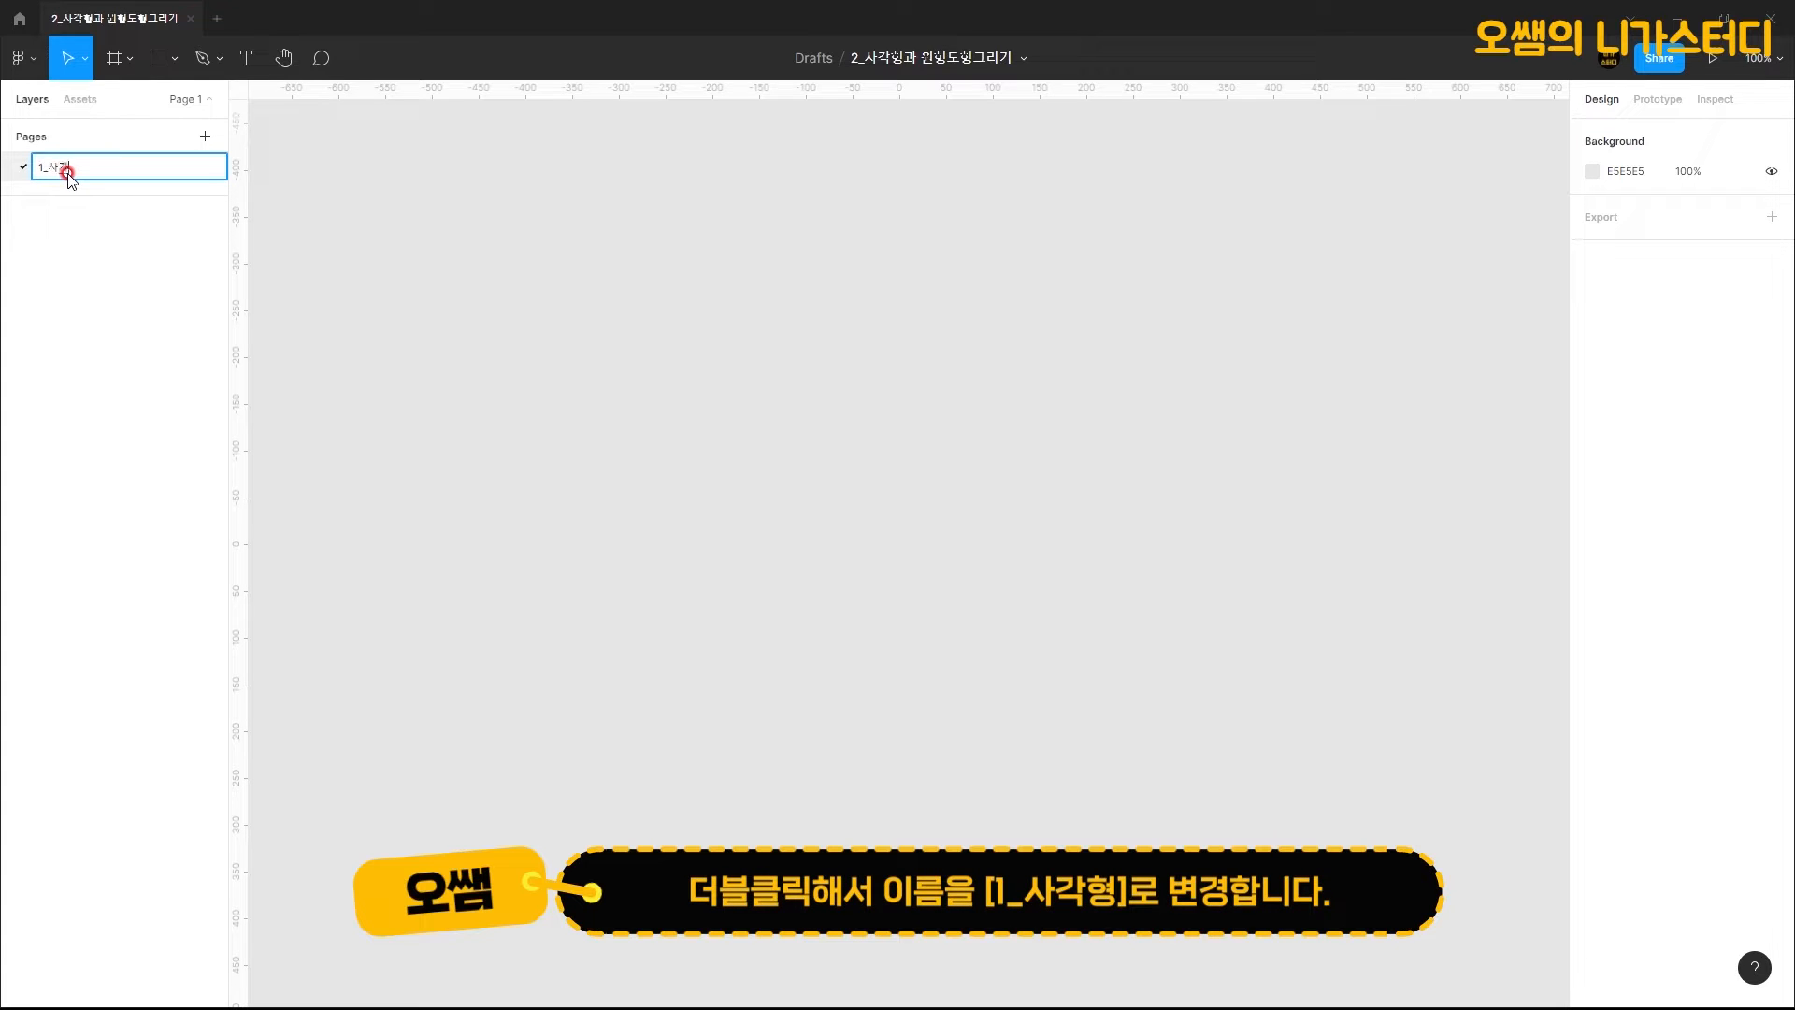
text(형)
key(Return)
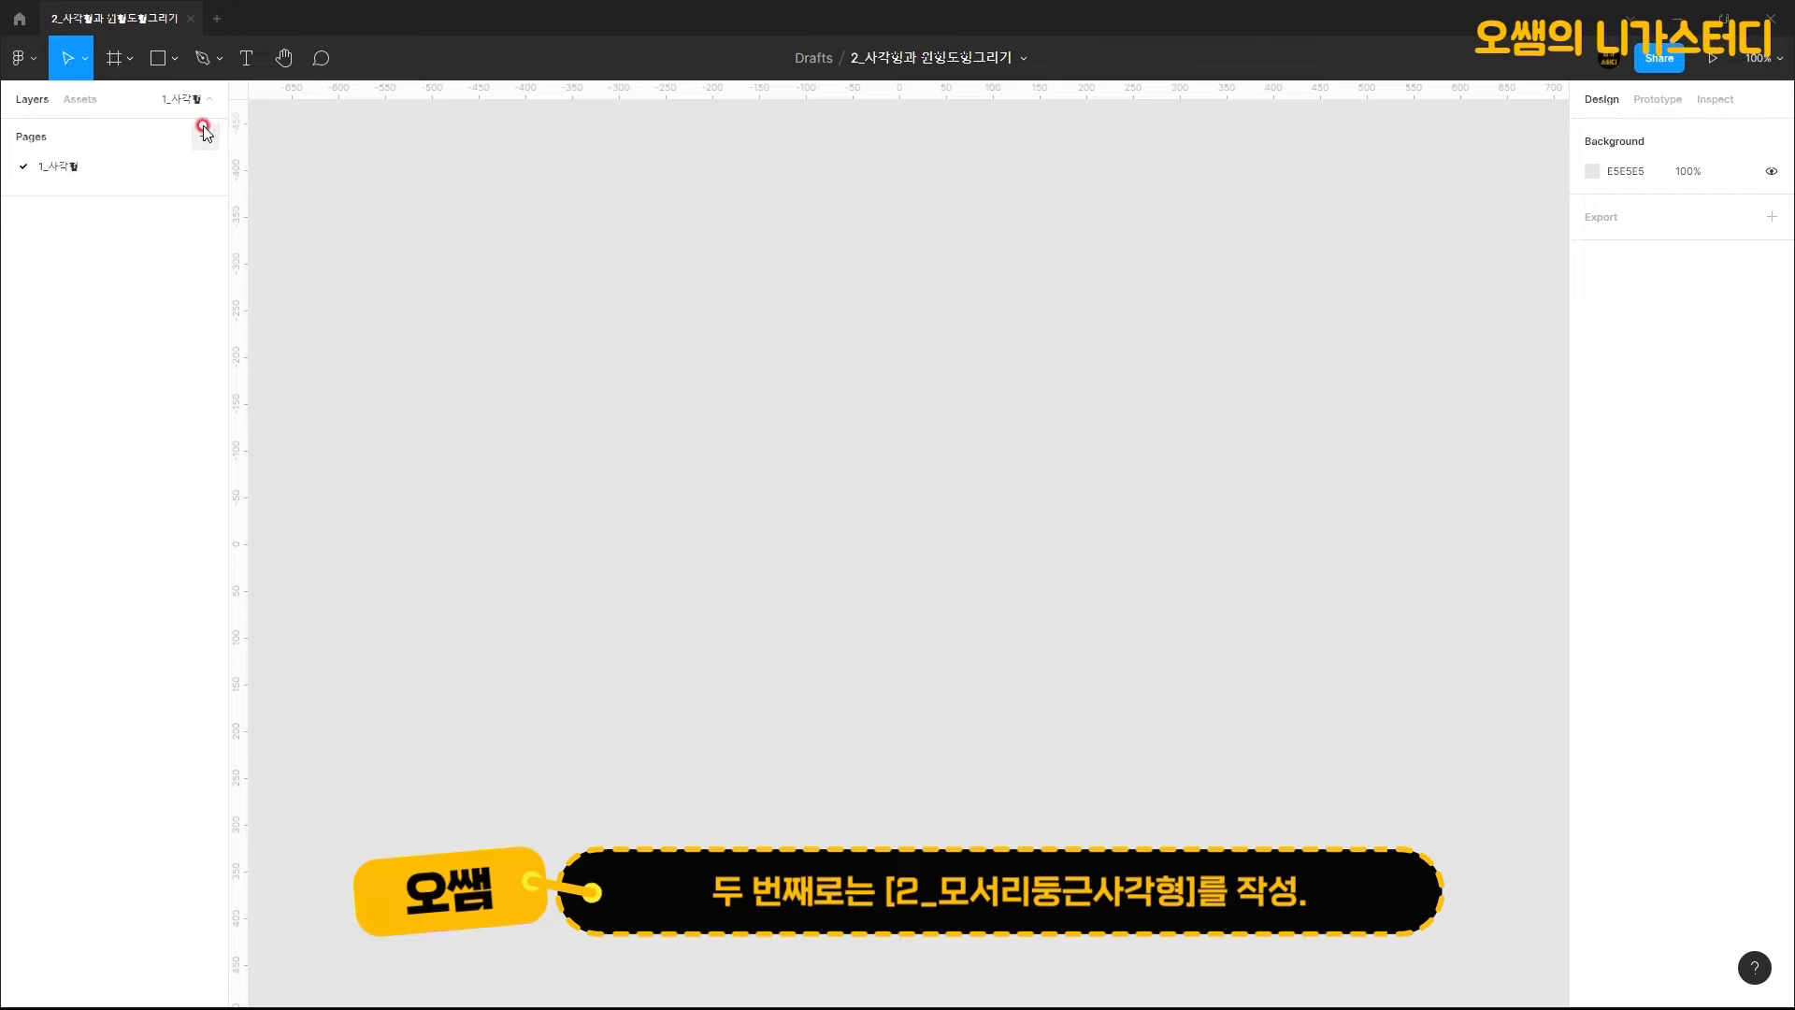
Step: Add a second page named "2_모서리둥근사각형"
click(205, 135)
text(2_)
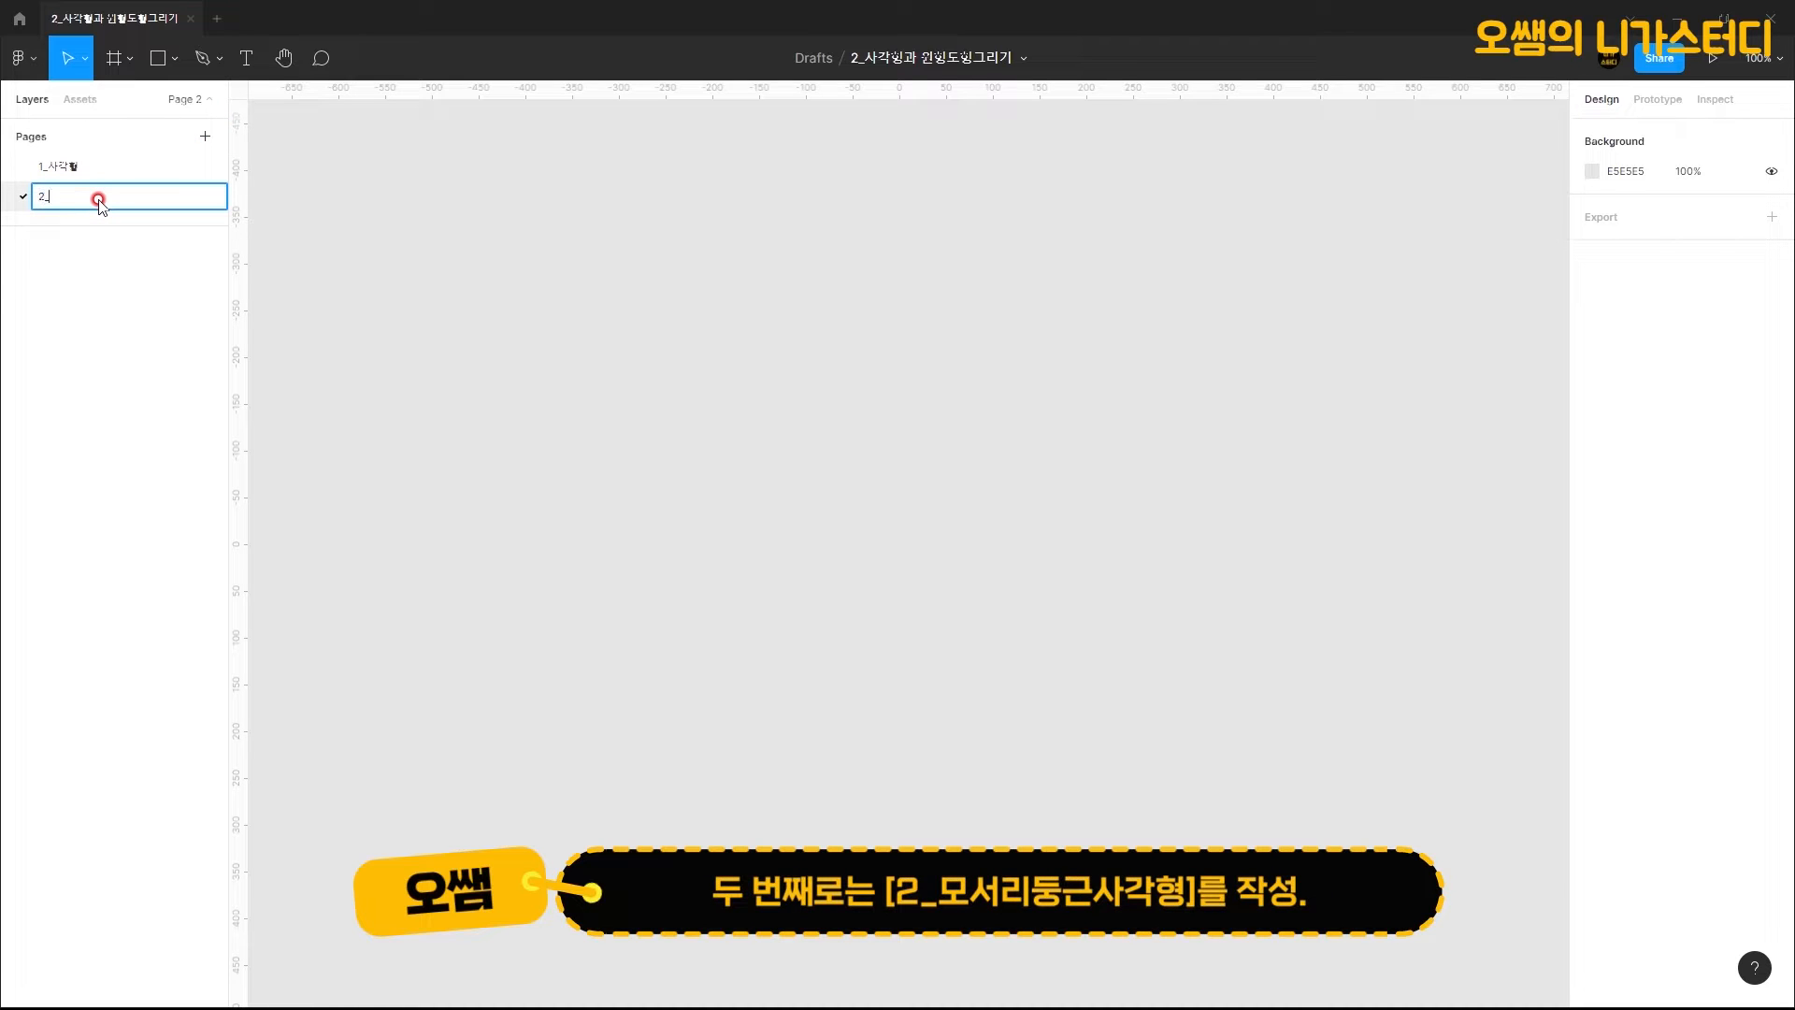
text(모서리둥근사각형)
key(Return)
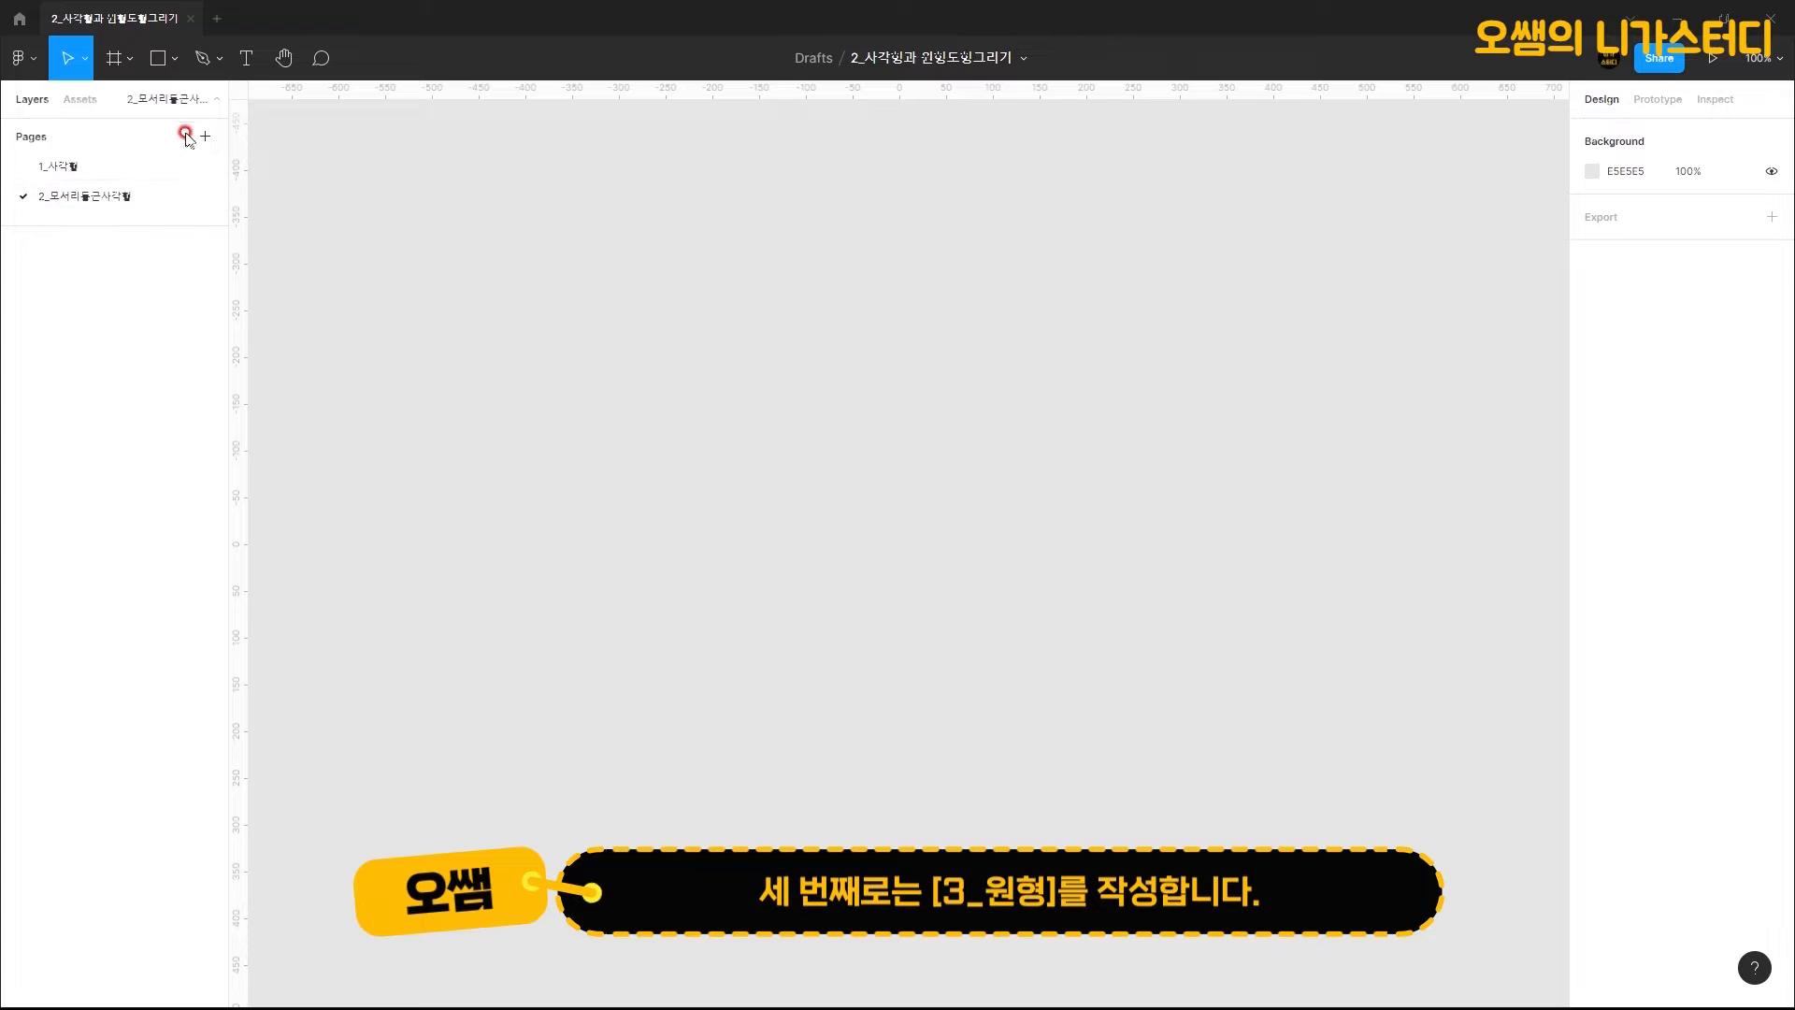
Step: Add a third page named "3_원형"
click(202, 136)
text(3_ㅇ)
text(형)
key(Return)
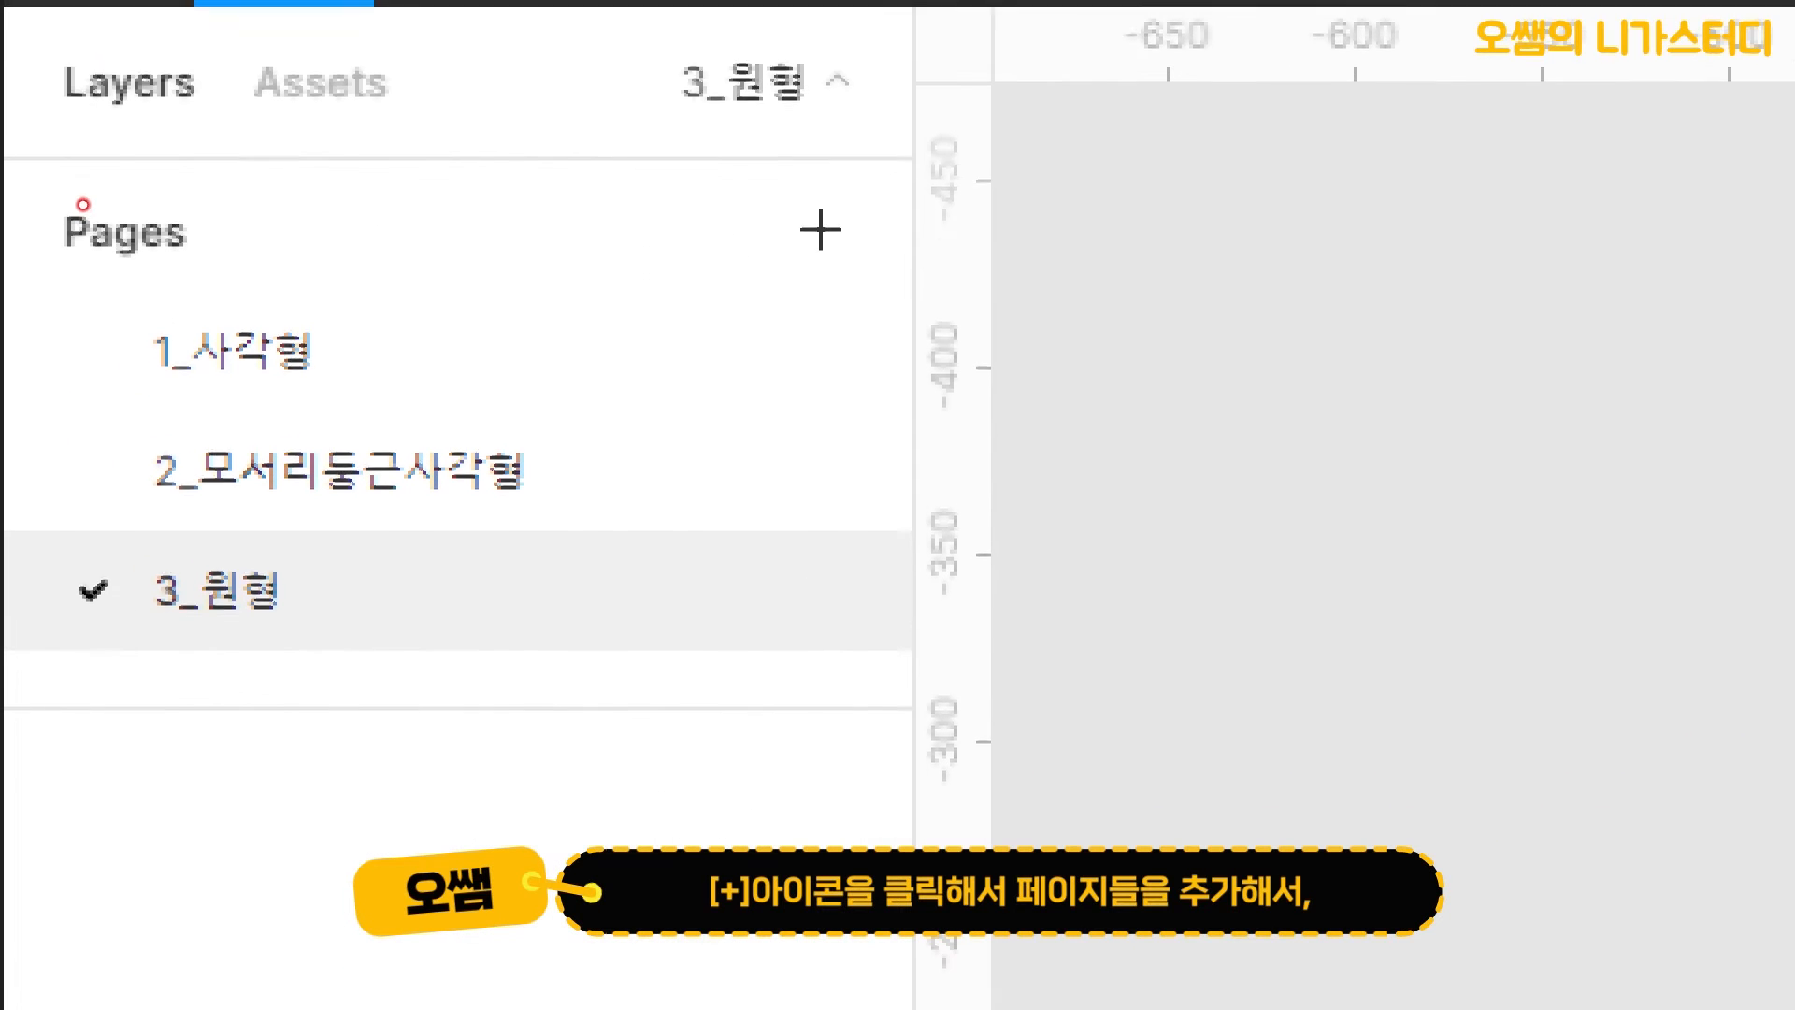
click(84, 199)
mouse_move(393, 285)
mouse_down()
mouse_move(417, 348)
mouse_move(519, 271)
mouse_up()
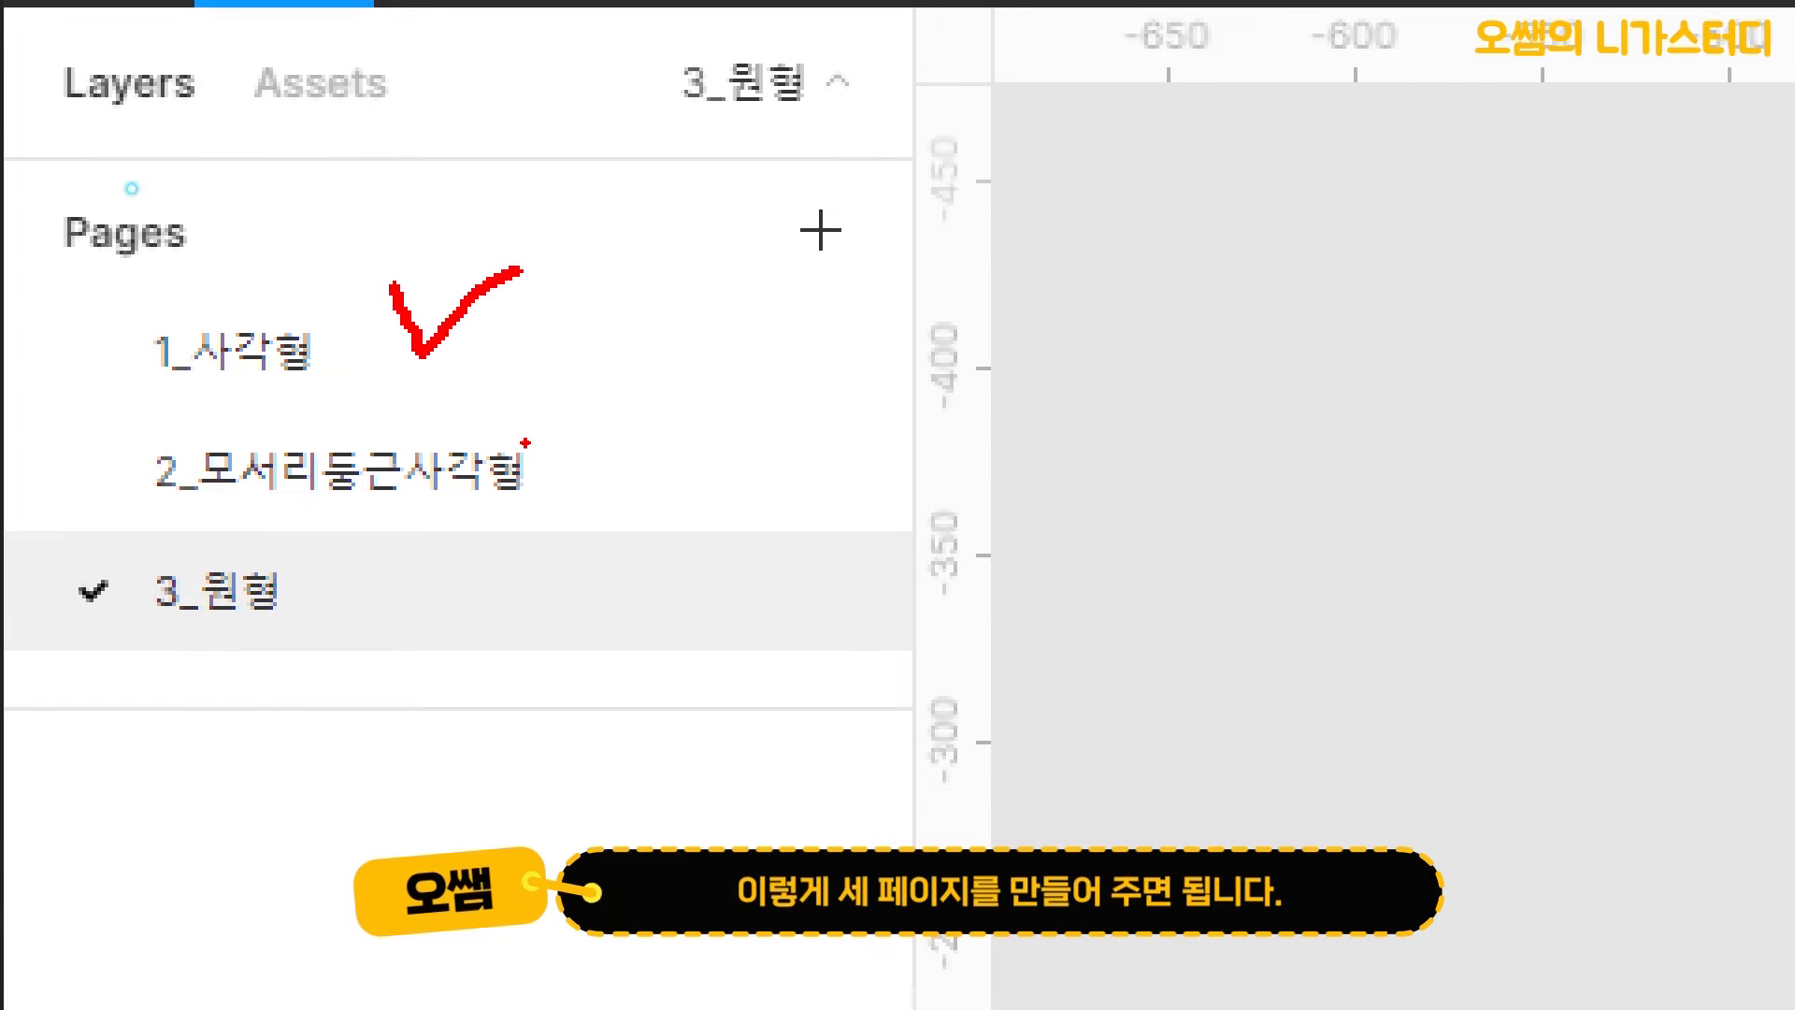
drag(526, 441, 643, 379)
mouse_move(374, 561)
mouse_down()
mouse_move(379, 622)
mouse_move(522, 455)
mouse_up()
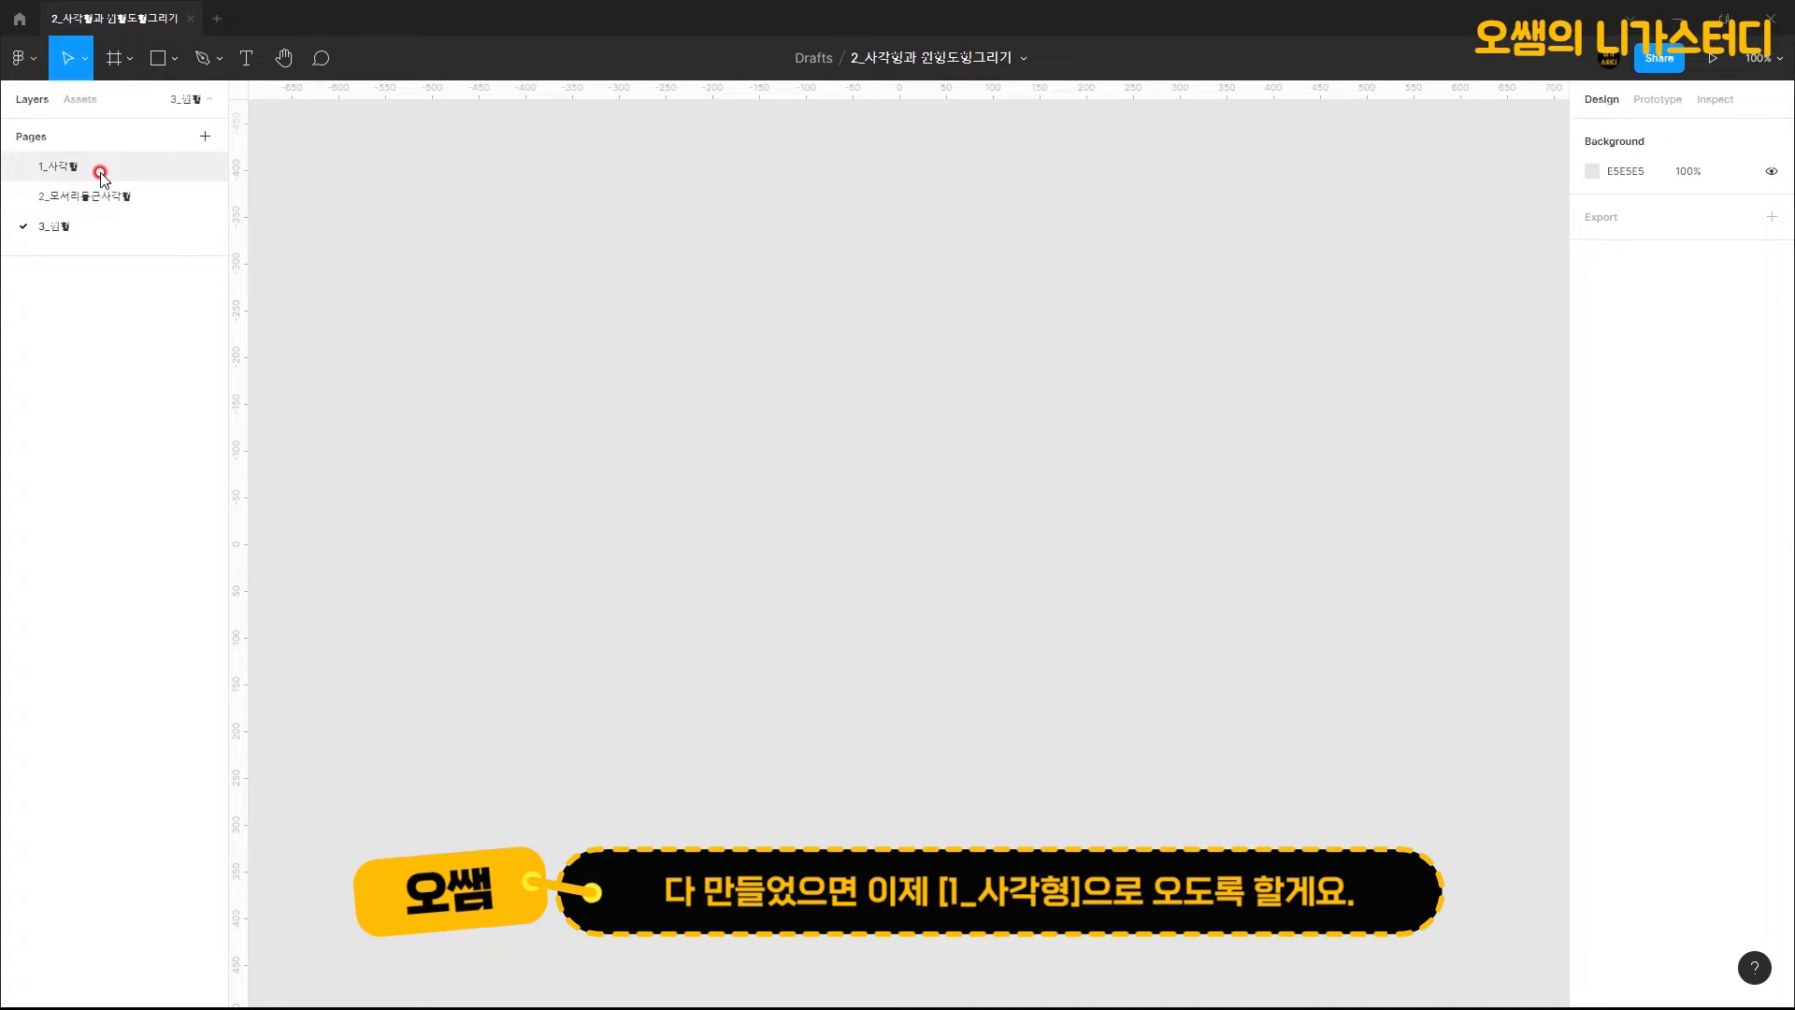
Step: Switch to the page "1_사각형" and draw a frame about 264 × 270 on the empty canvas
click(101, 174)
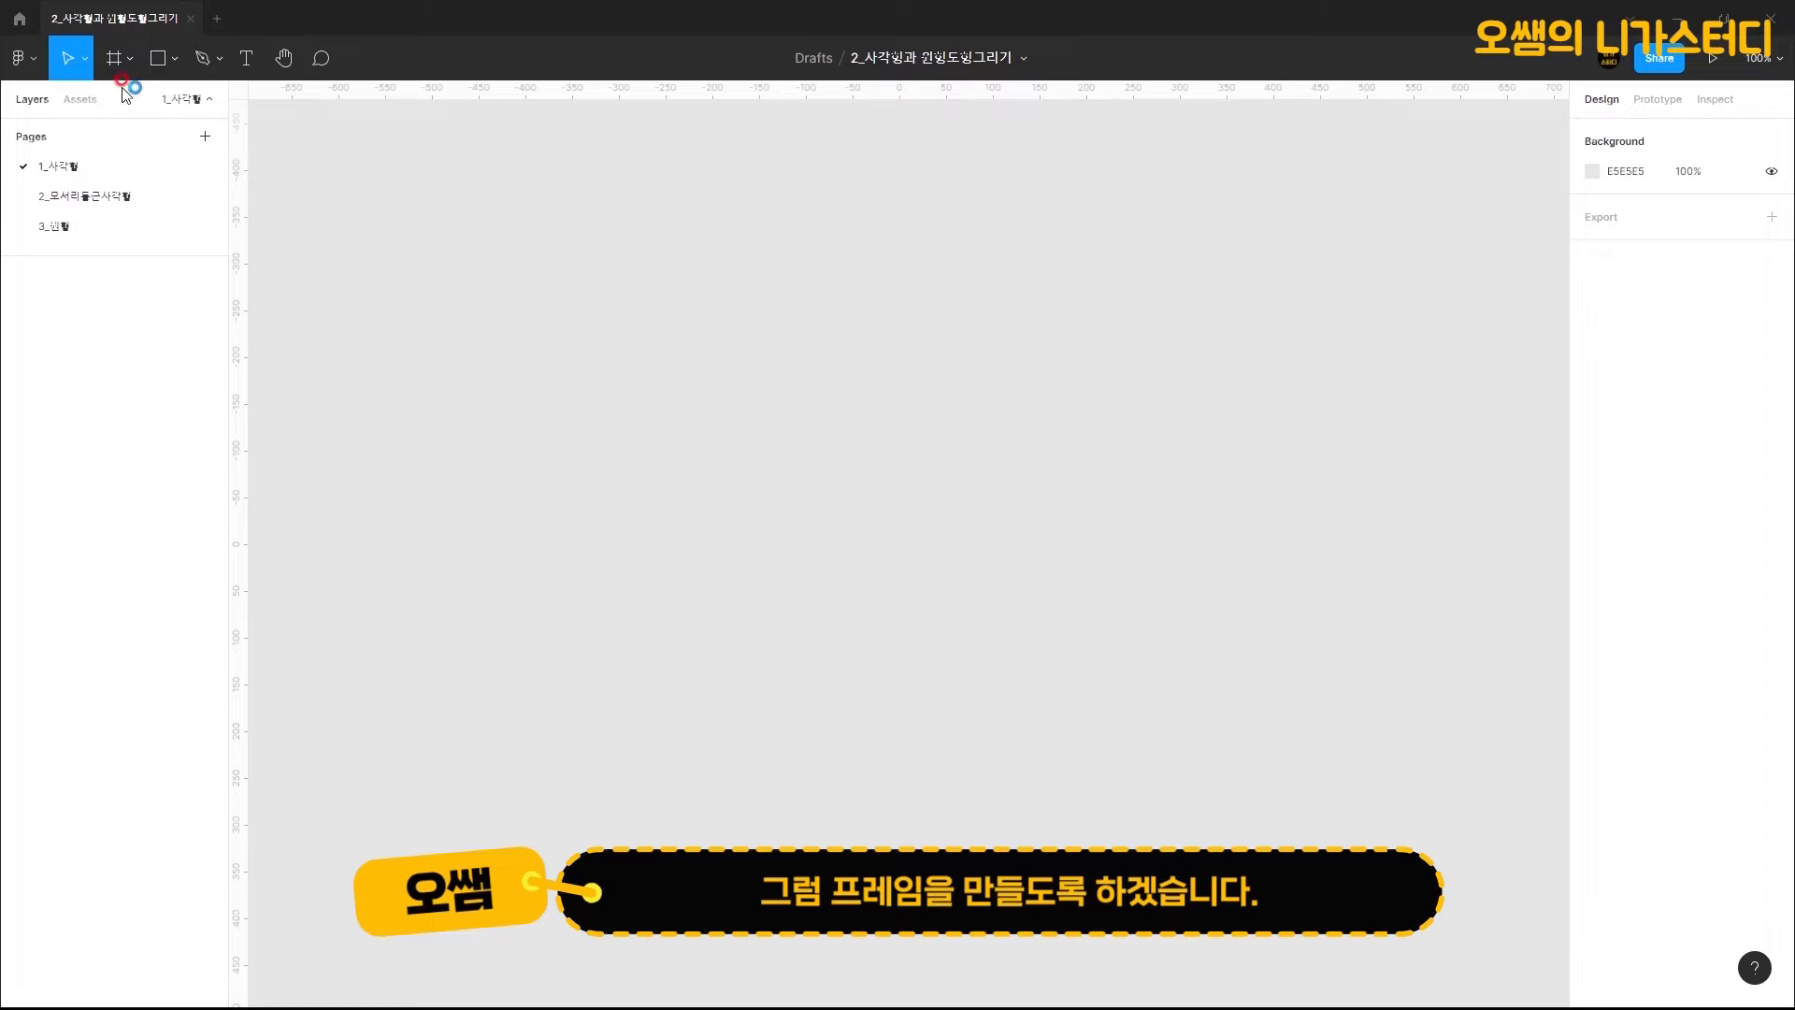
click(111, 58)
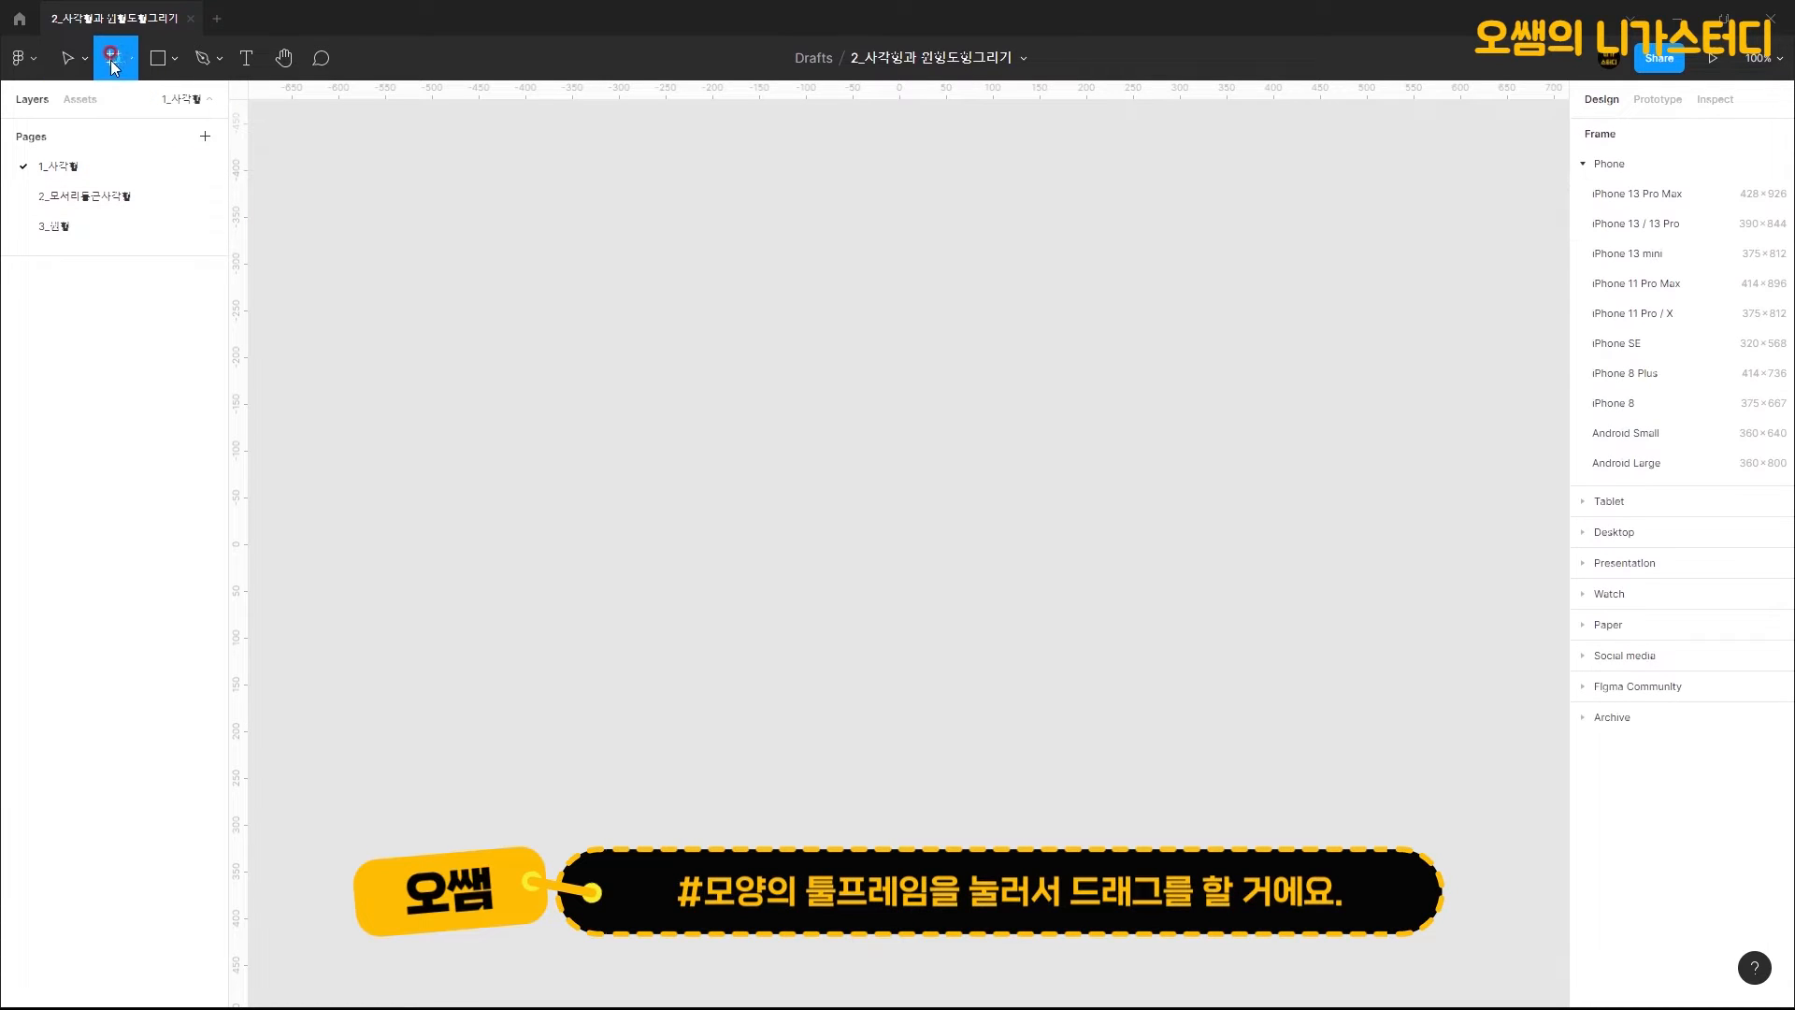
drag(447, 241, 694, 493)
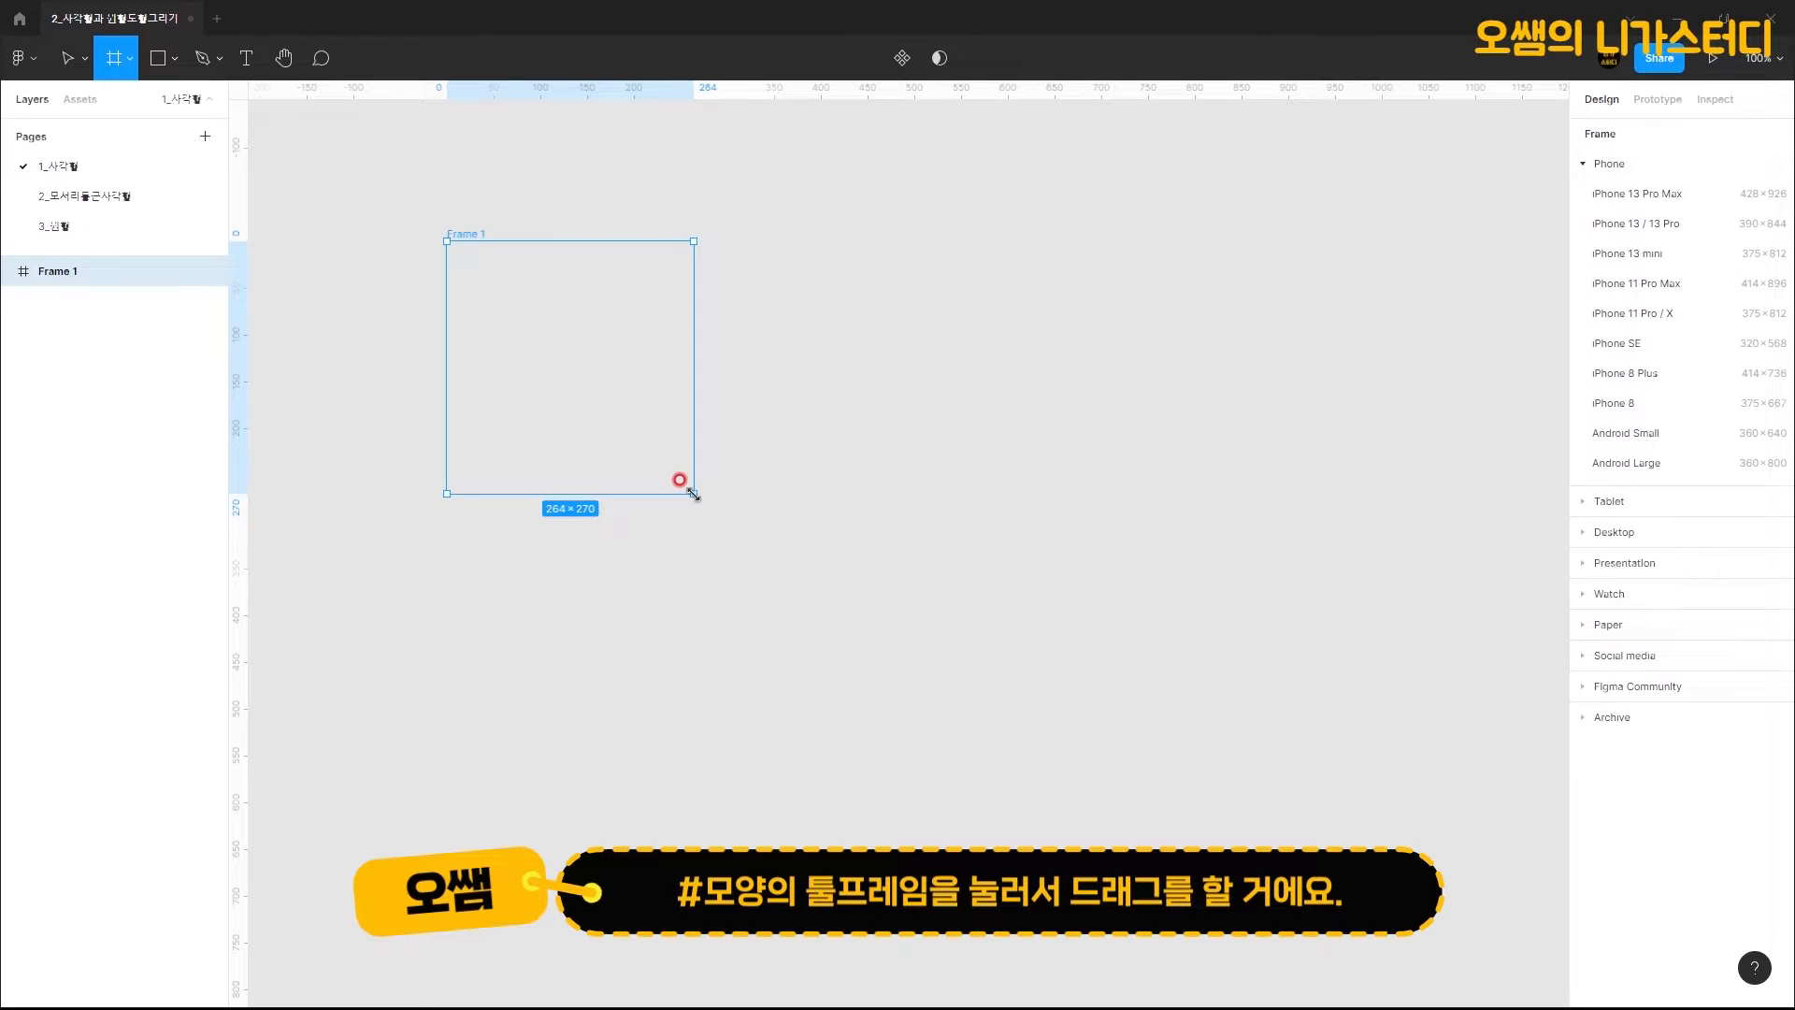
click(614, 391)
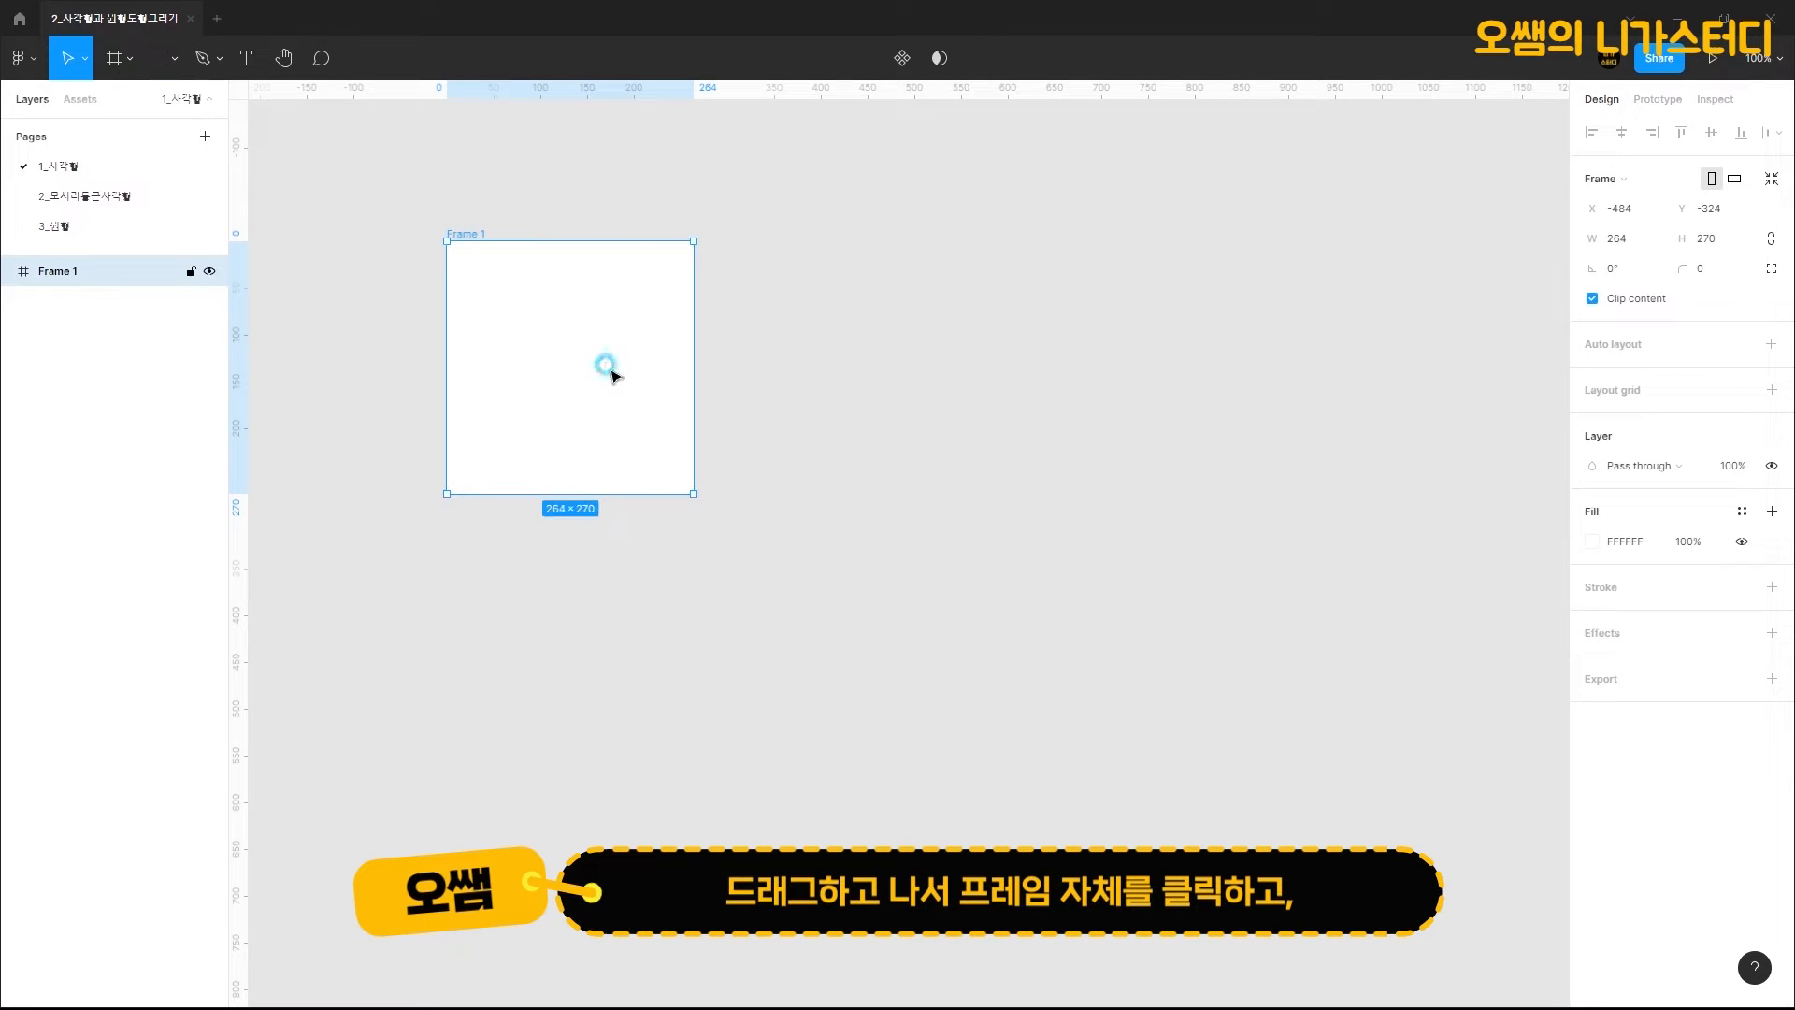
Step: Set both the width and the height of the frame to 300
click(1614, 239)
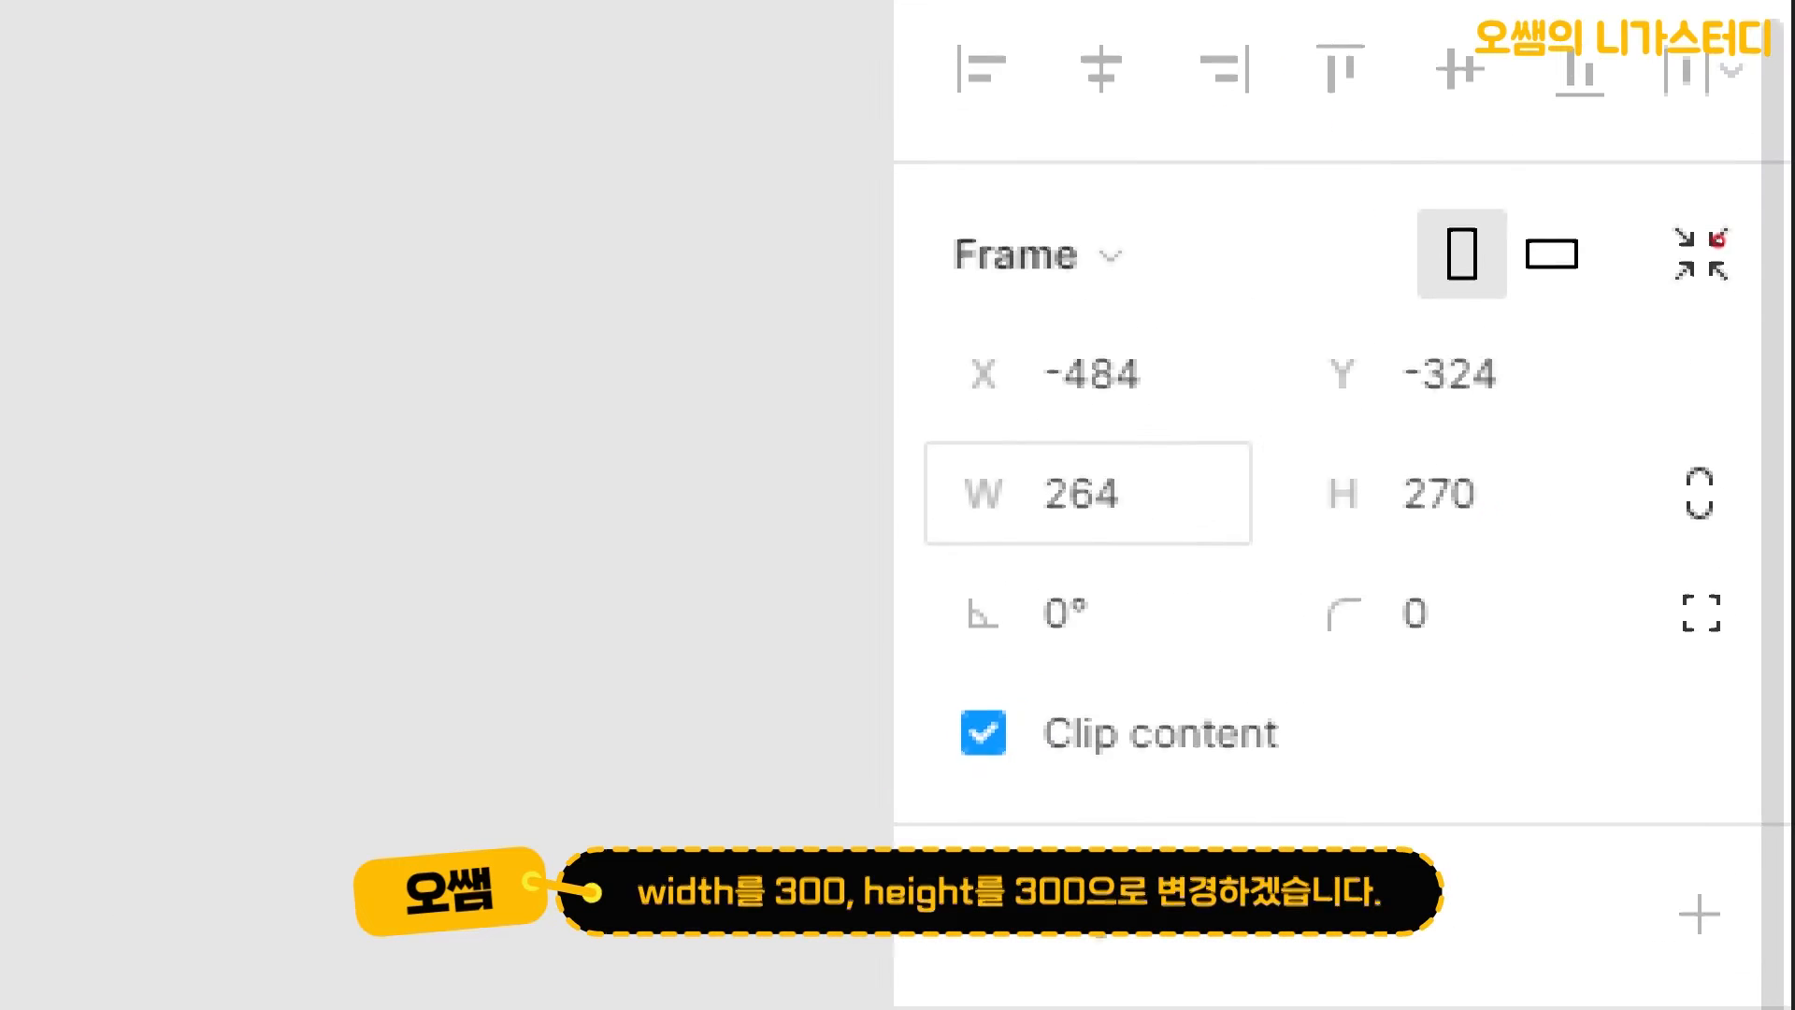
mouse_move(839, 559)
mouse_down()
mouse_move(1458, 595)
mouse_move(1615, 519)
mouse_up()
click(1113, 501)
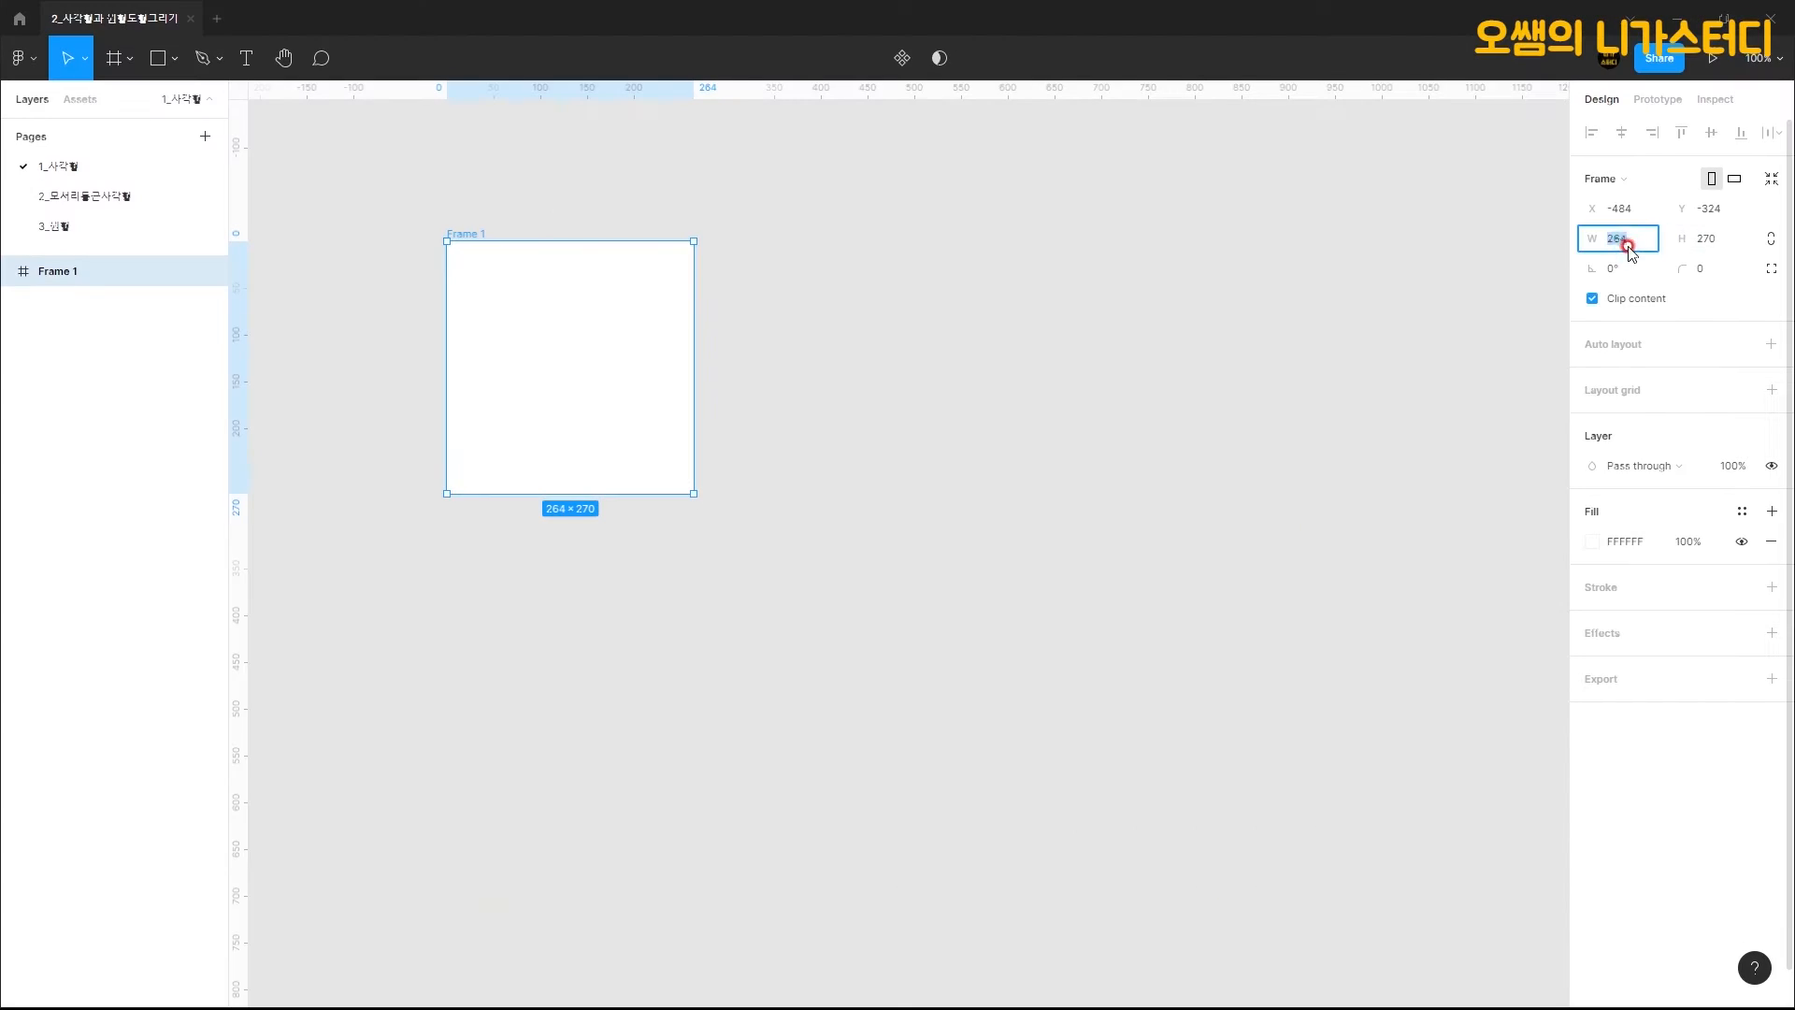
text(300)
click(1451, 496)
text(300)
key(Return)
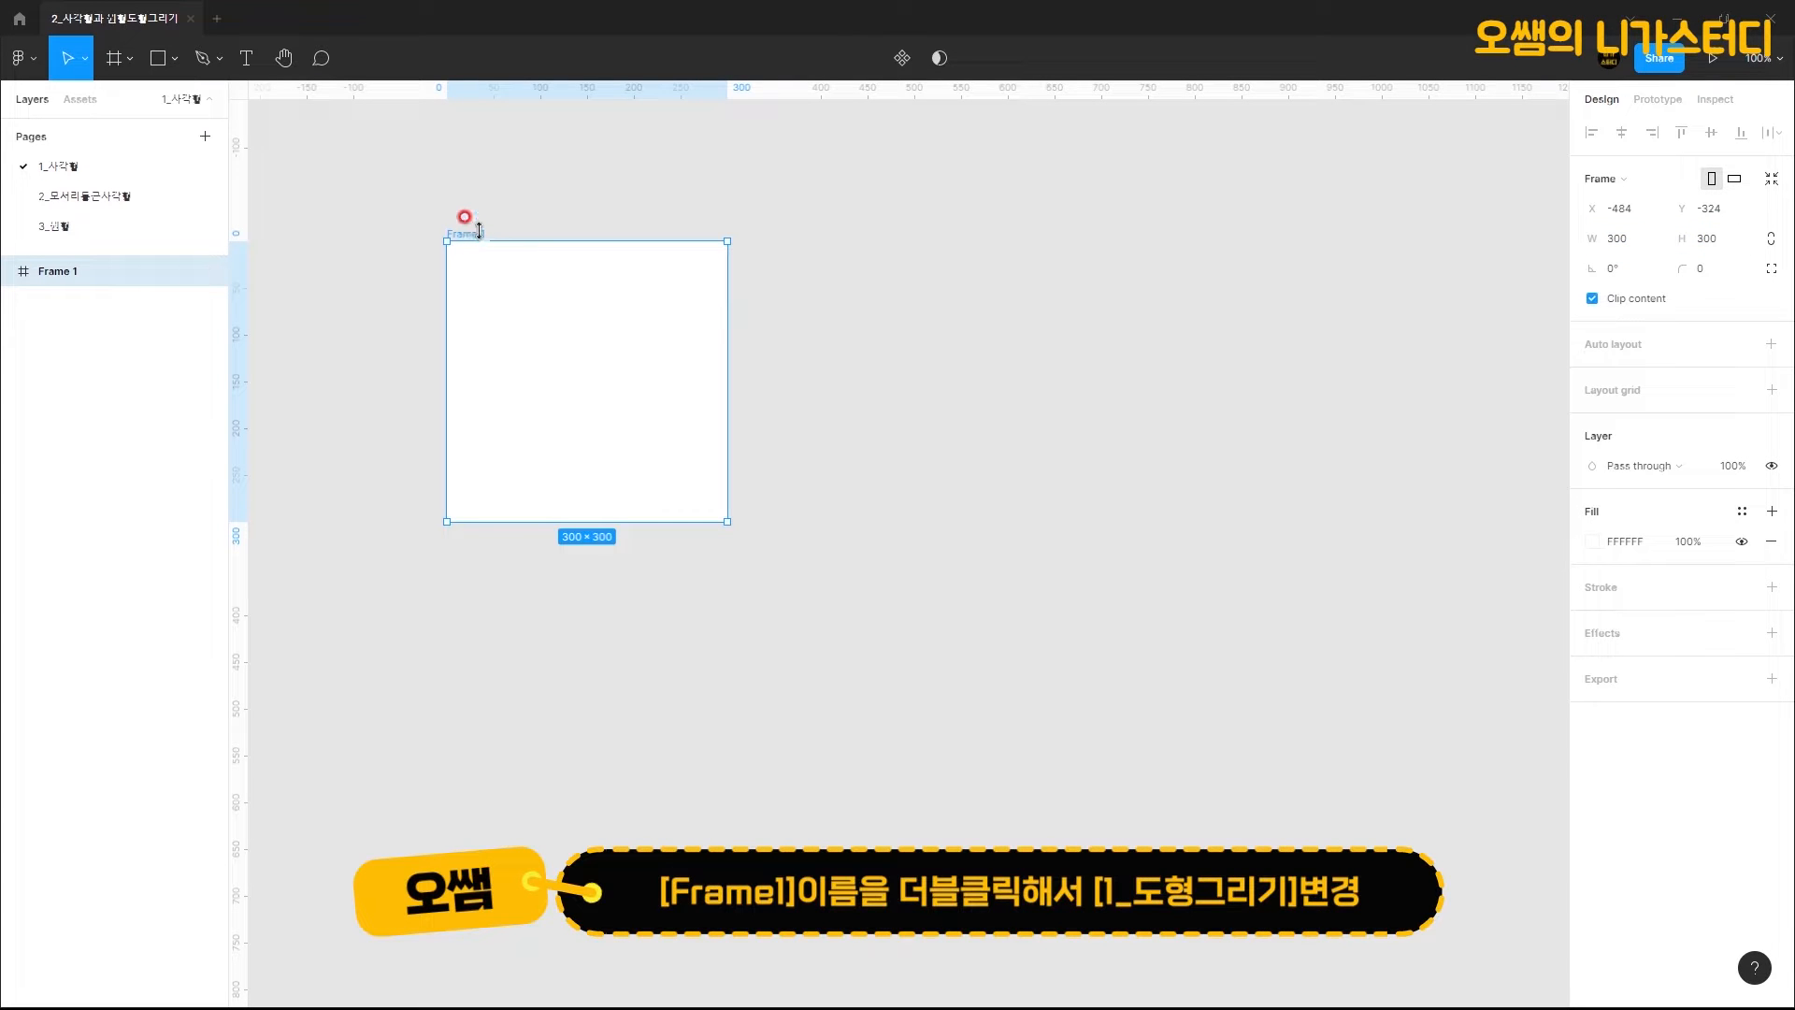
Step: Rename the frame as "1_도형그리기"
double_click(472, 235)
text(1)
text(_ㄷ)
text(형그리기)
key(Return)
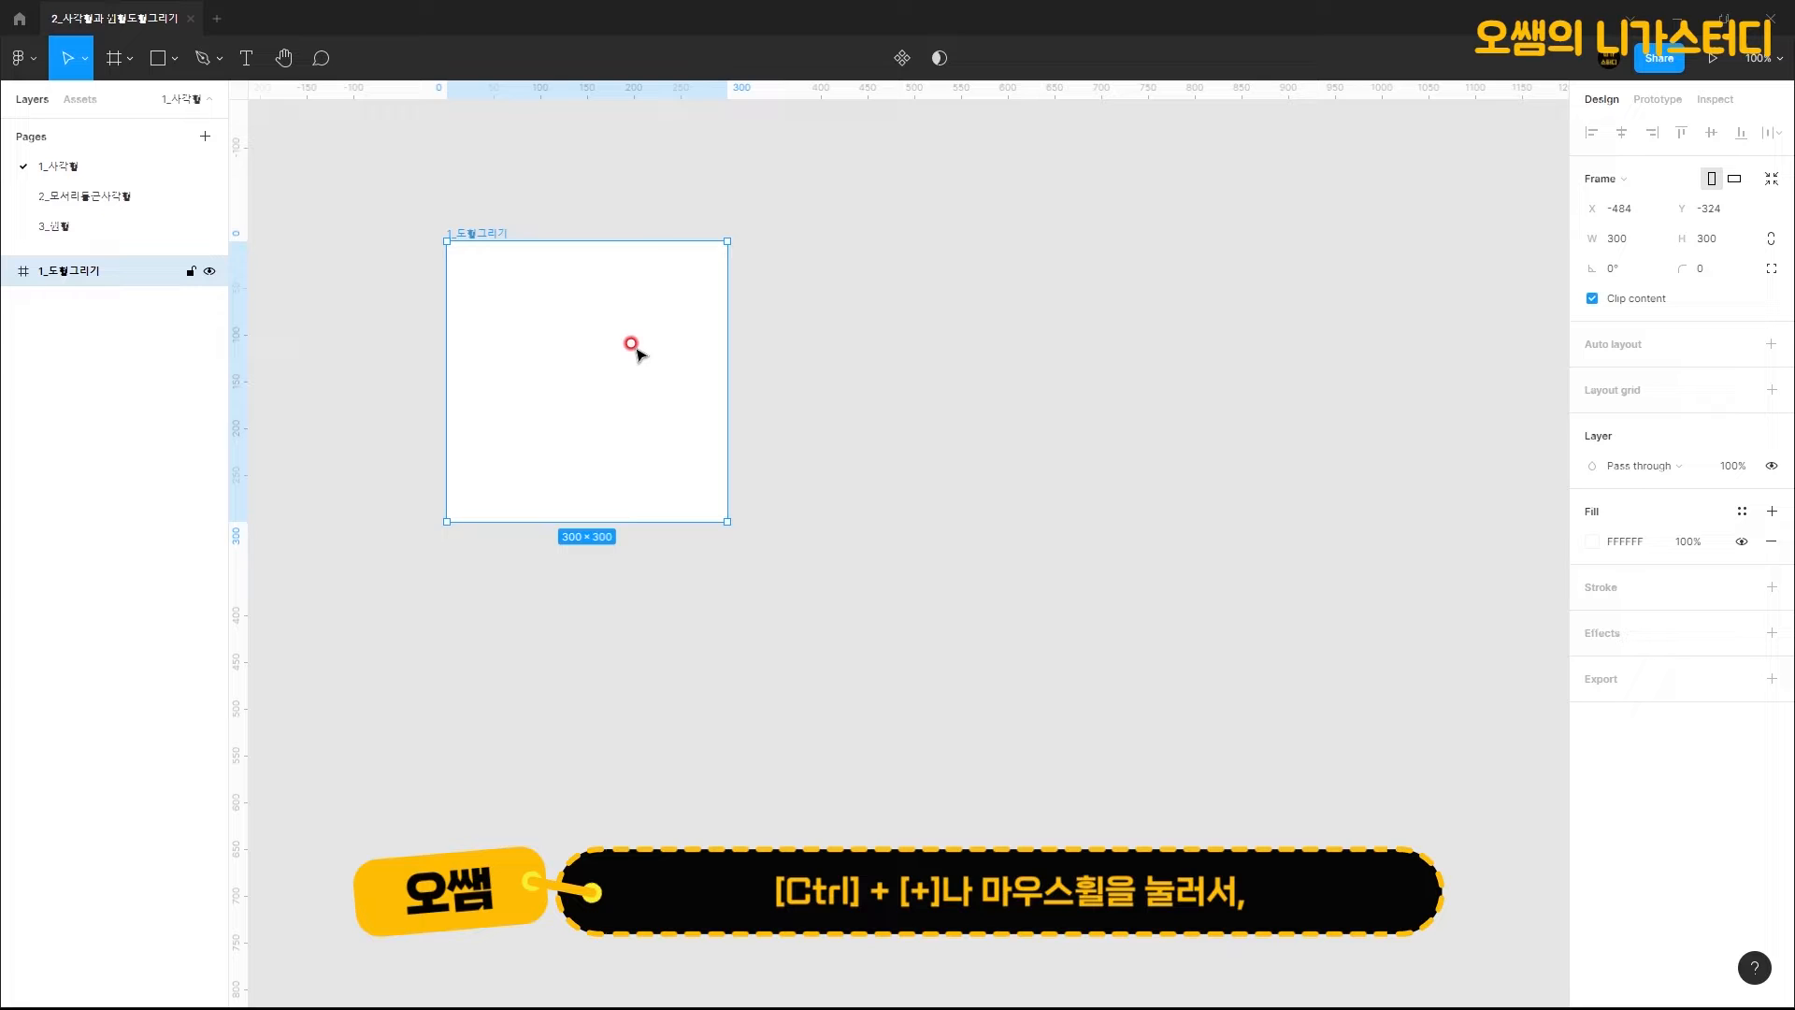
Step: Draw a rectangle about 90 × 71 in the upper-left area of the "1_도형그리기" frame
scroll(631, 344, up, 5)
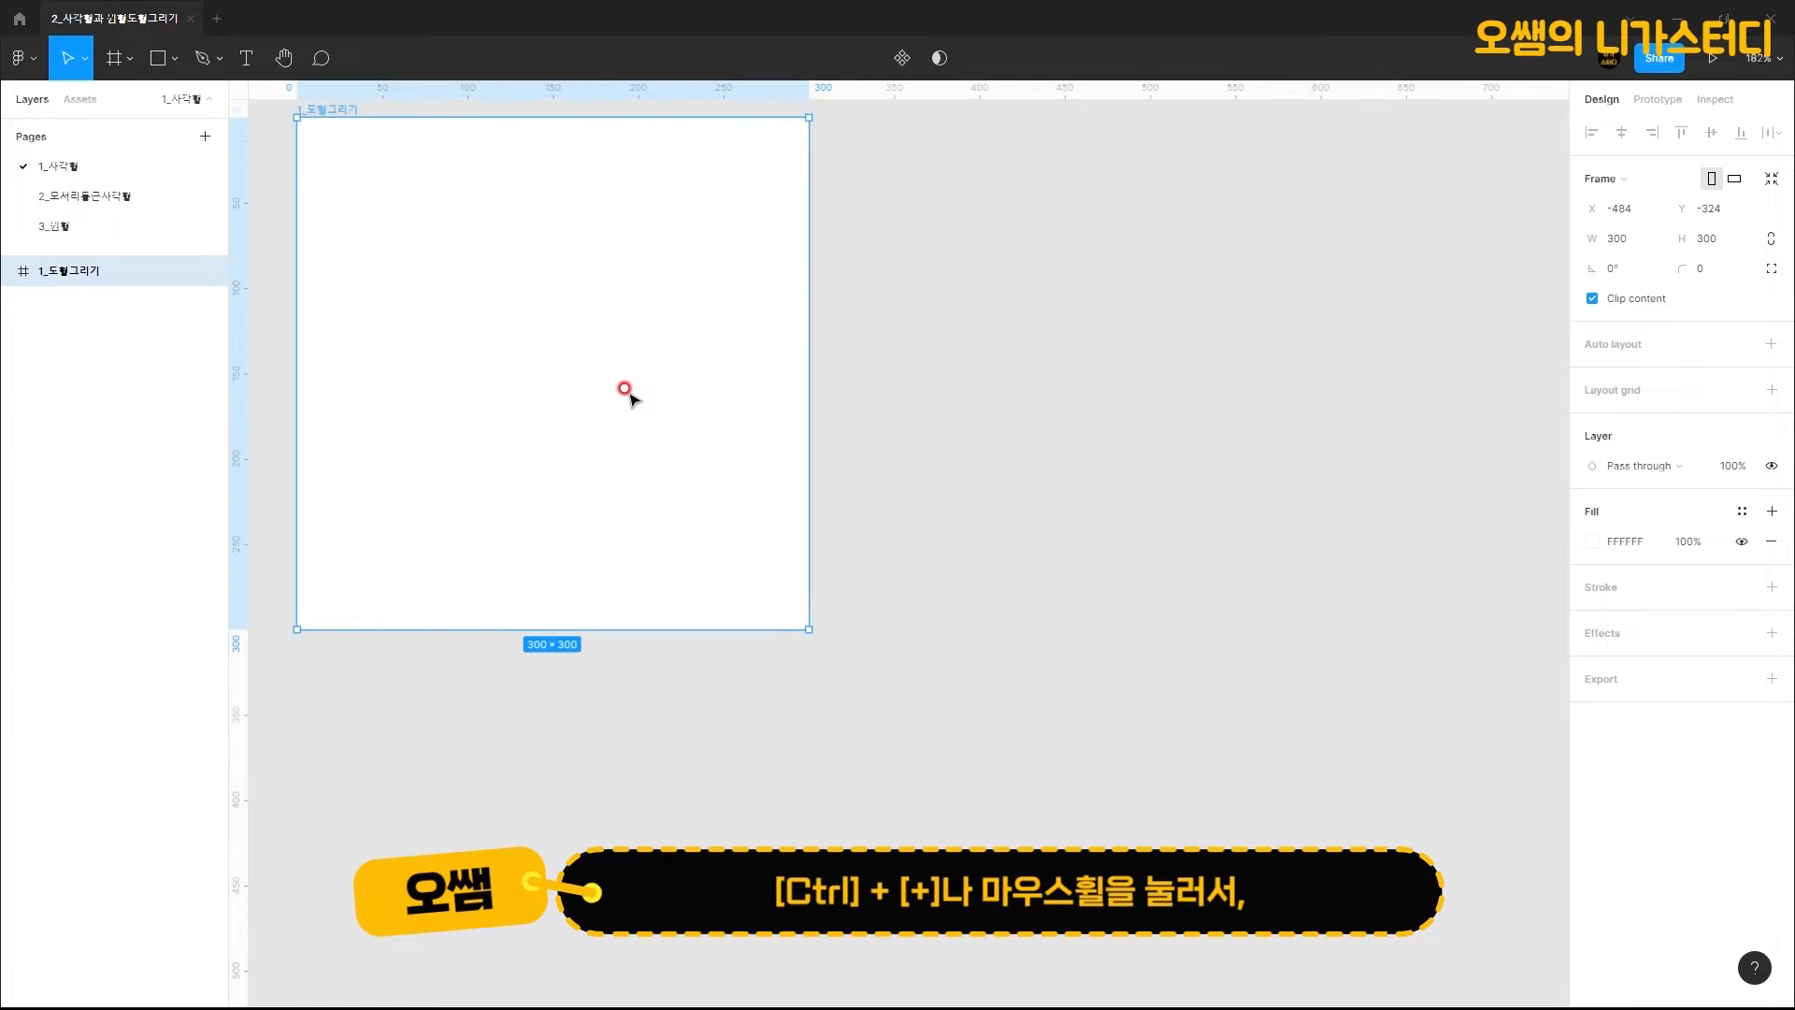
drag(644, 327, 856, 469)
scroll(856, 469, up, 1)
scroll(851, 465, up, 2)
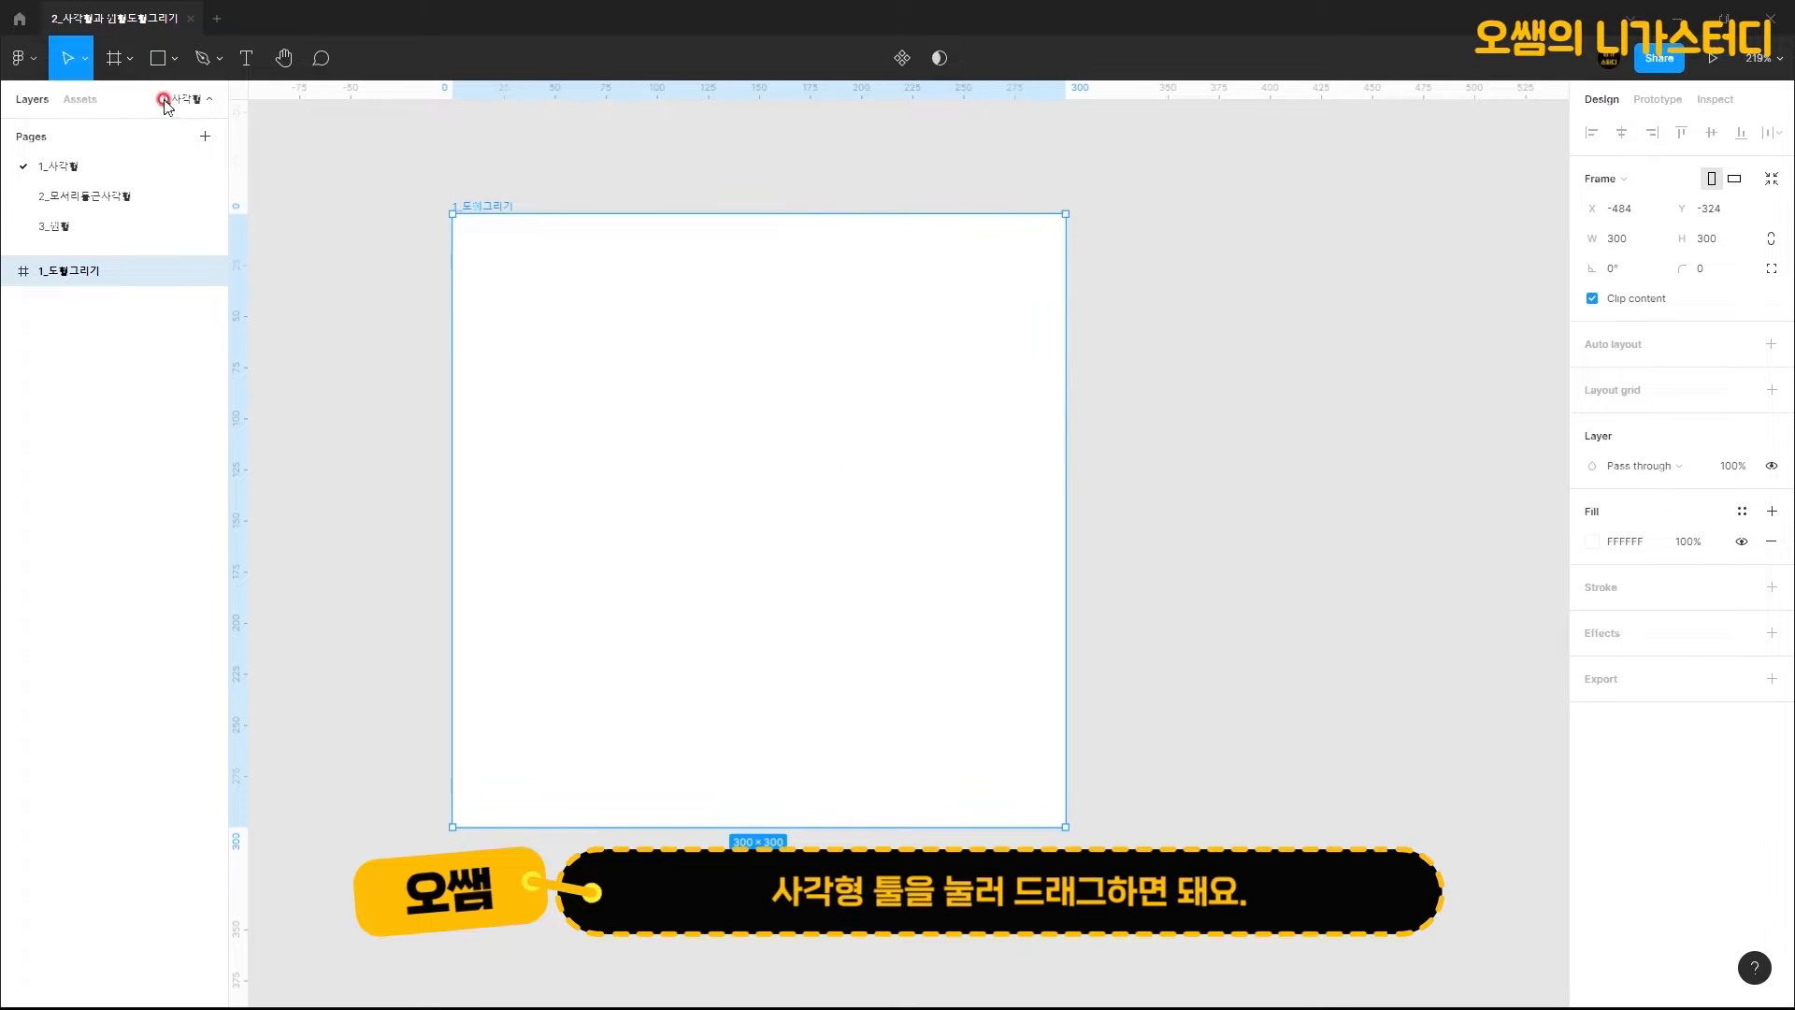
click(161, 60)
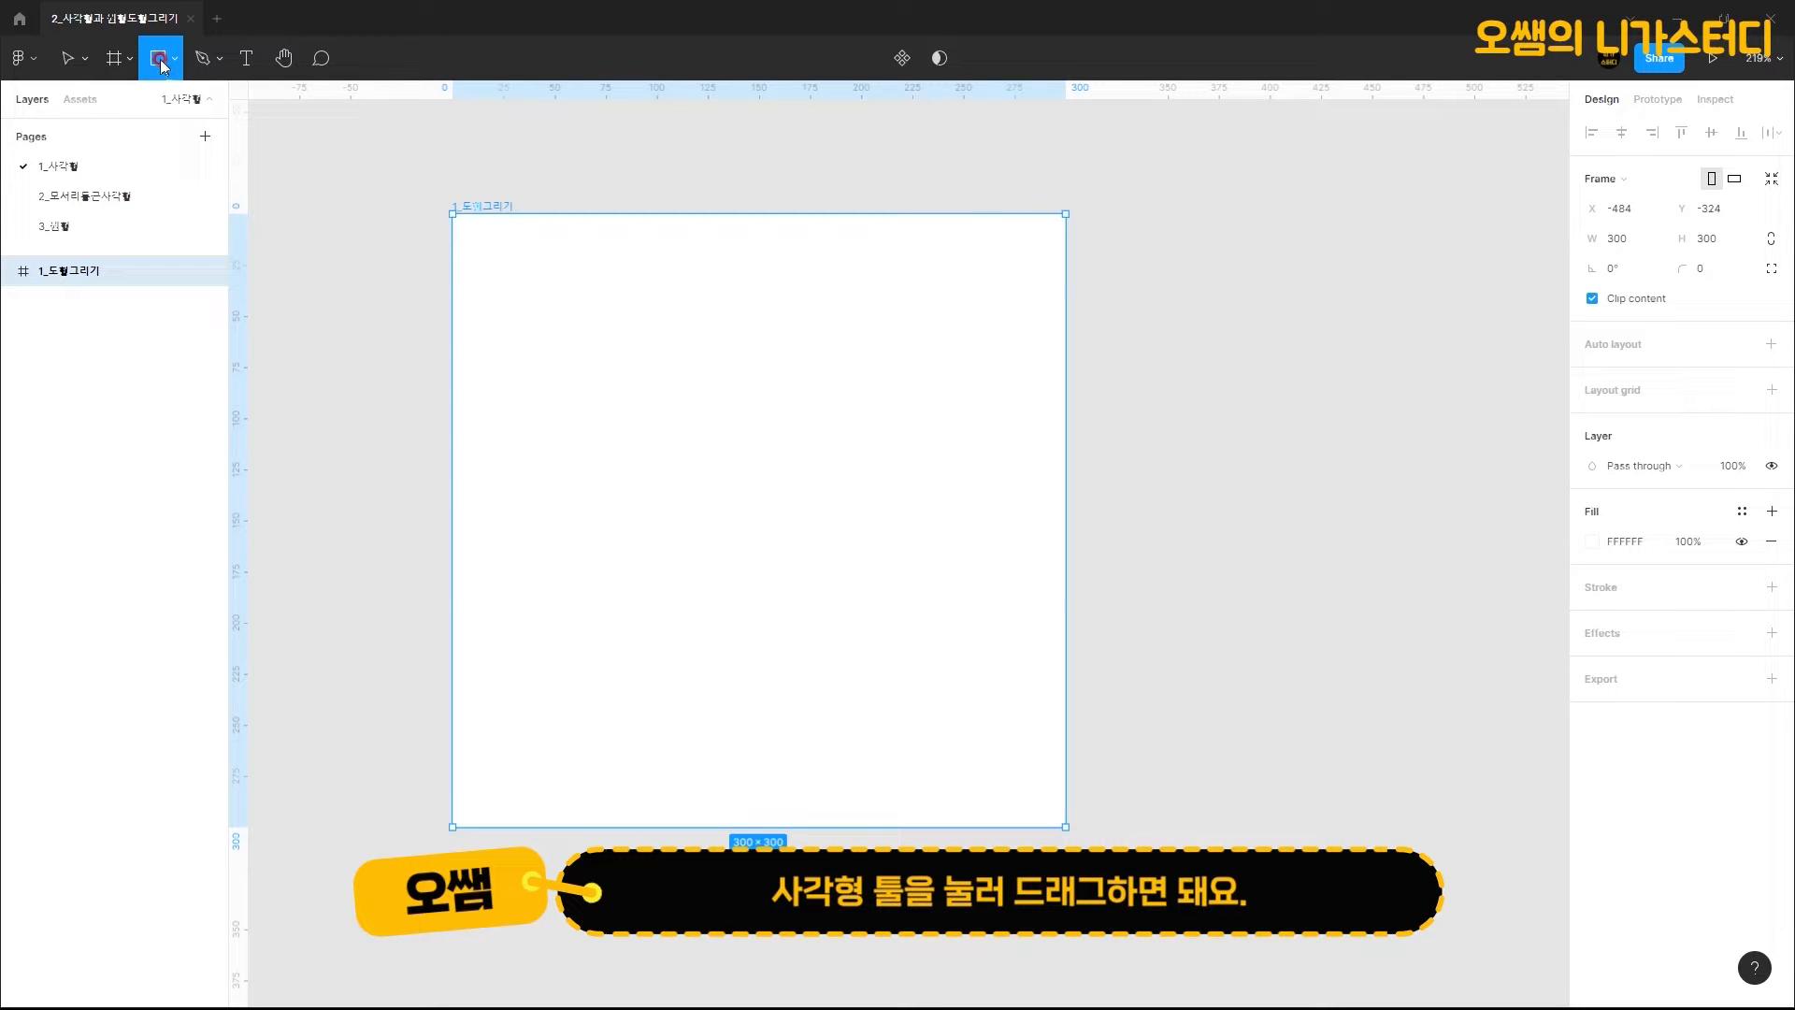
drag(493, 249, 676, 394)
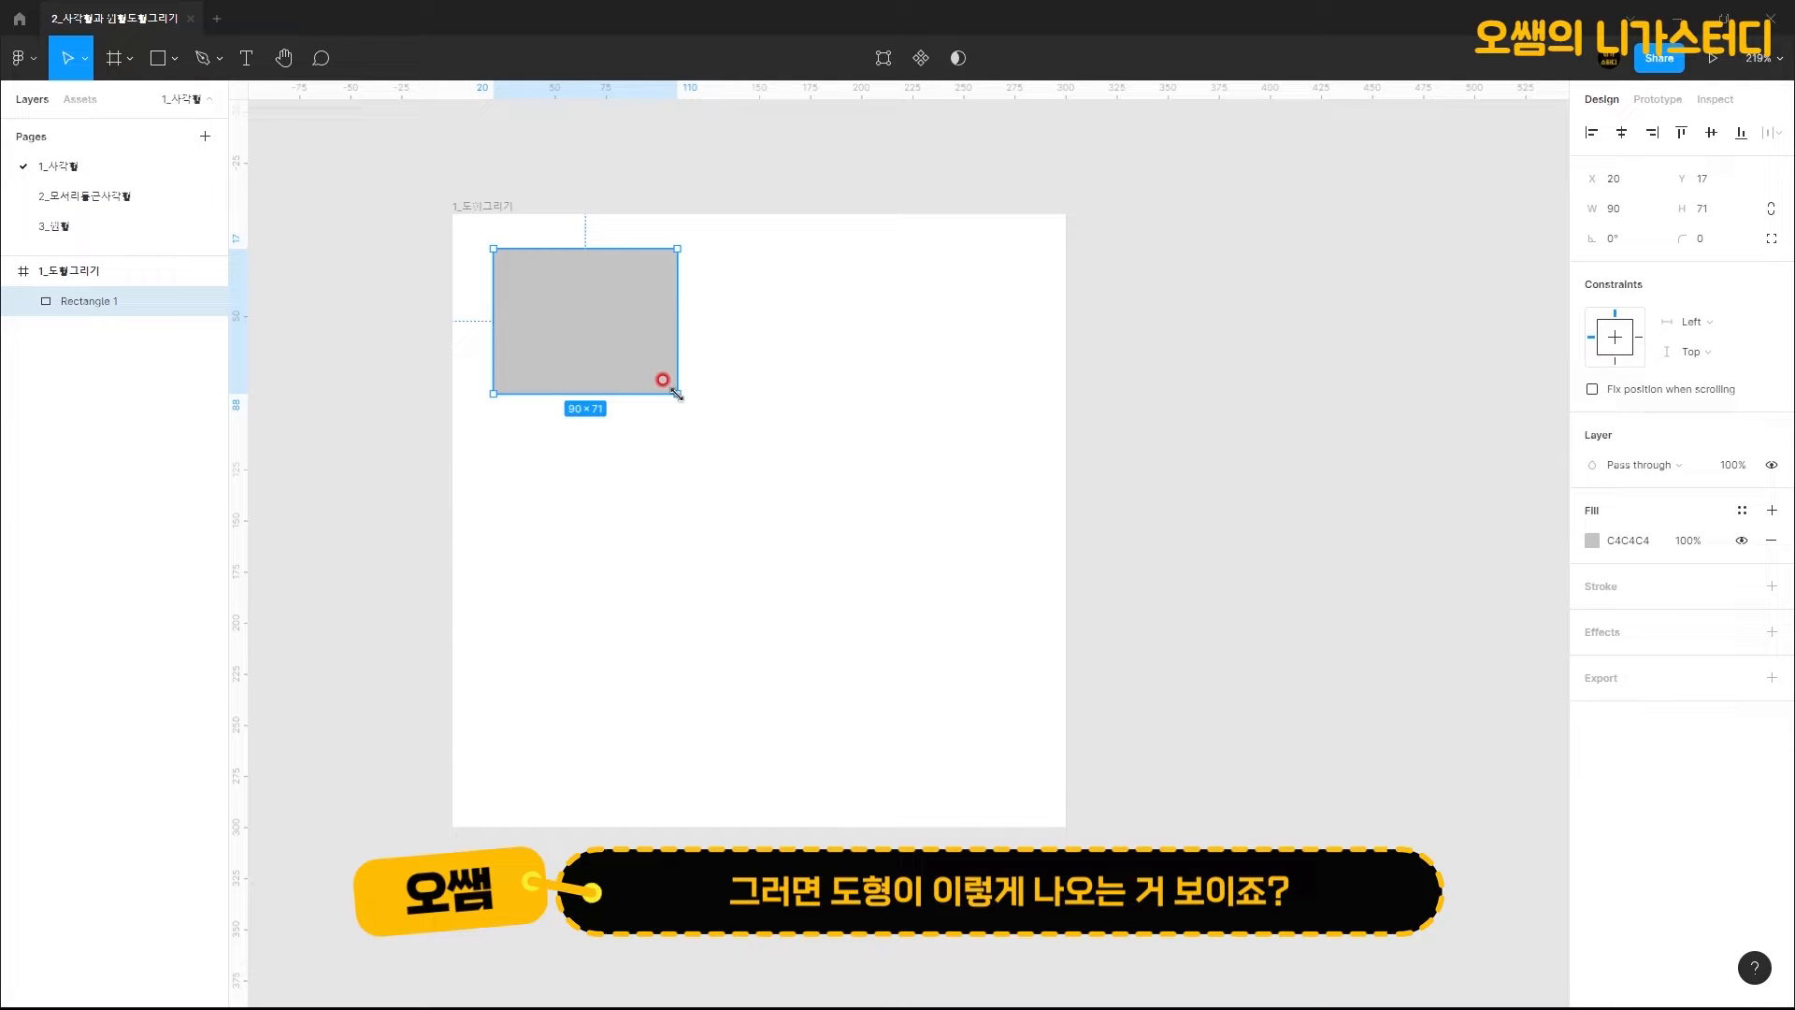
Step: Draw a proportionally constrained square about 86 × 86 in the upper-right area of the frame, its top level with the first rectangle
click(159, 59)
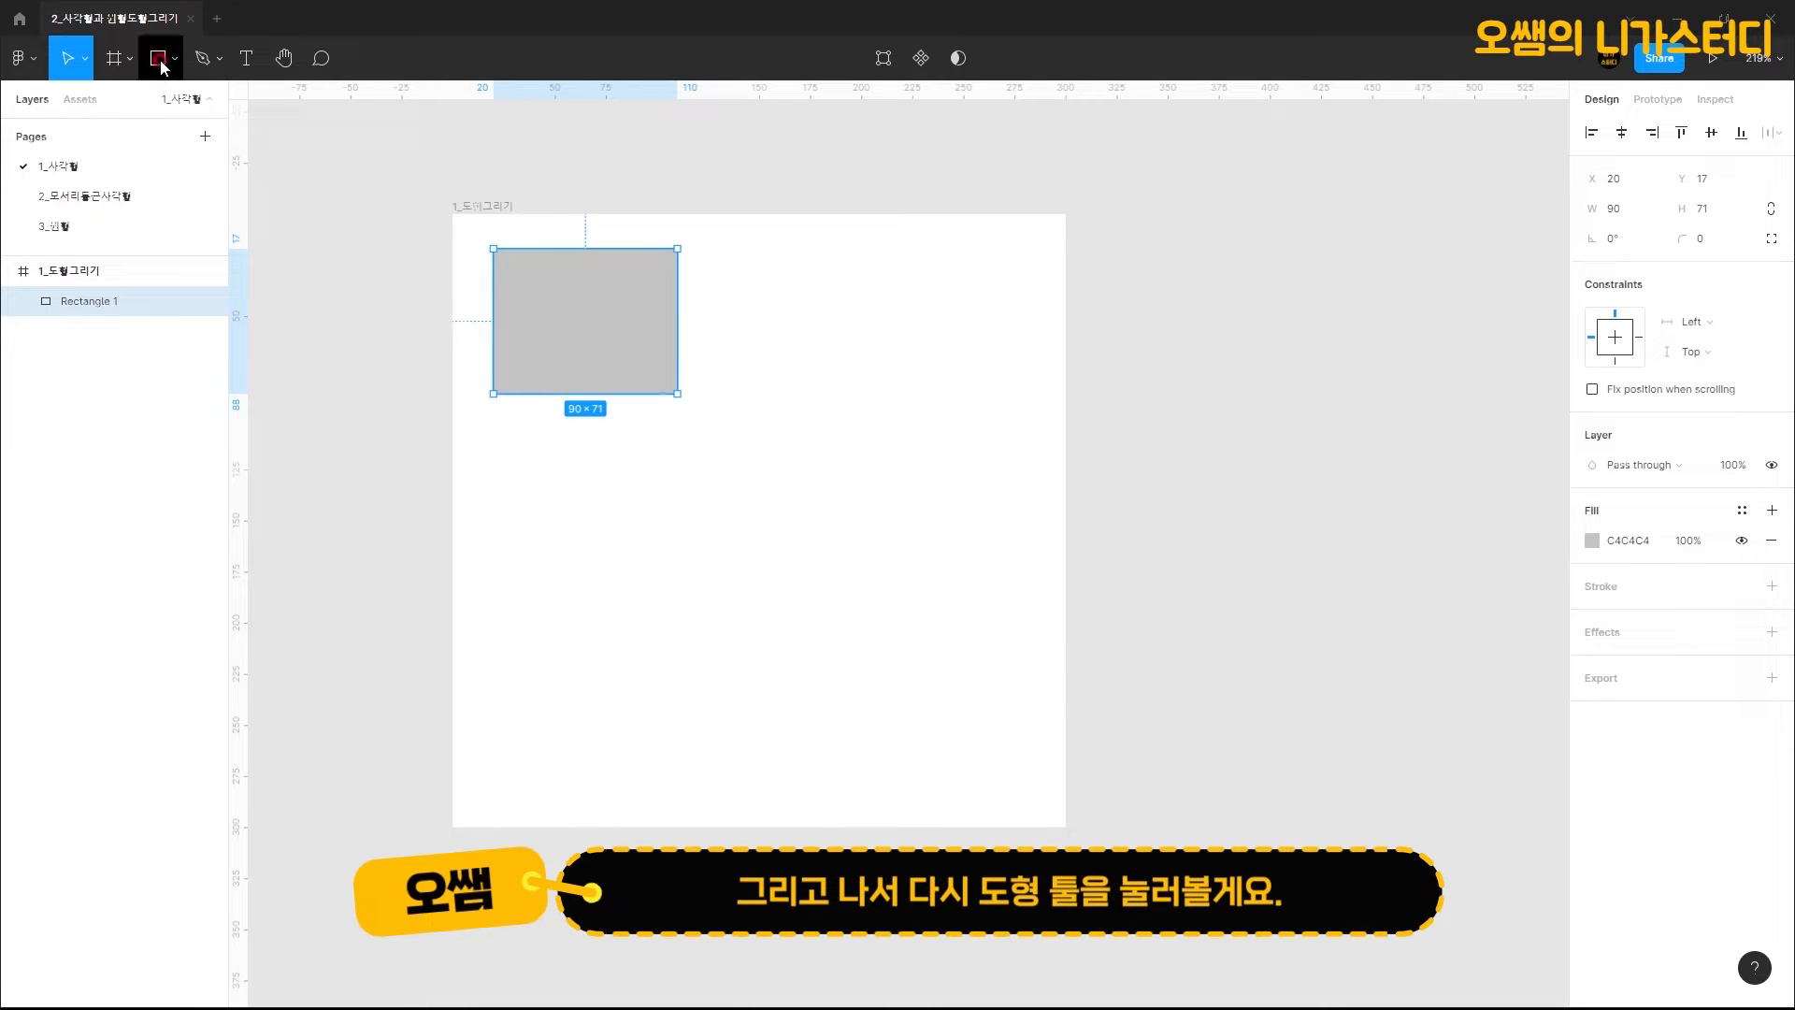
key(shift)
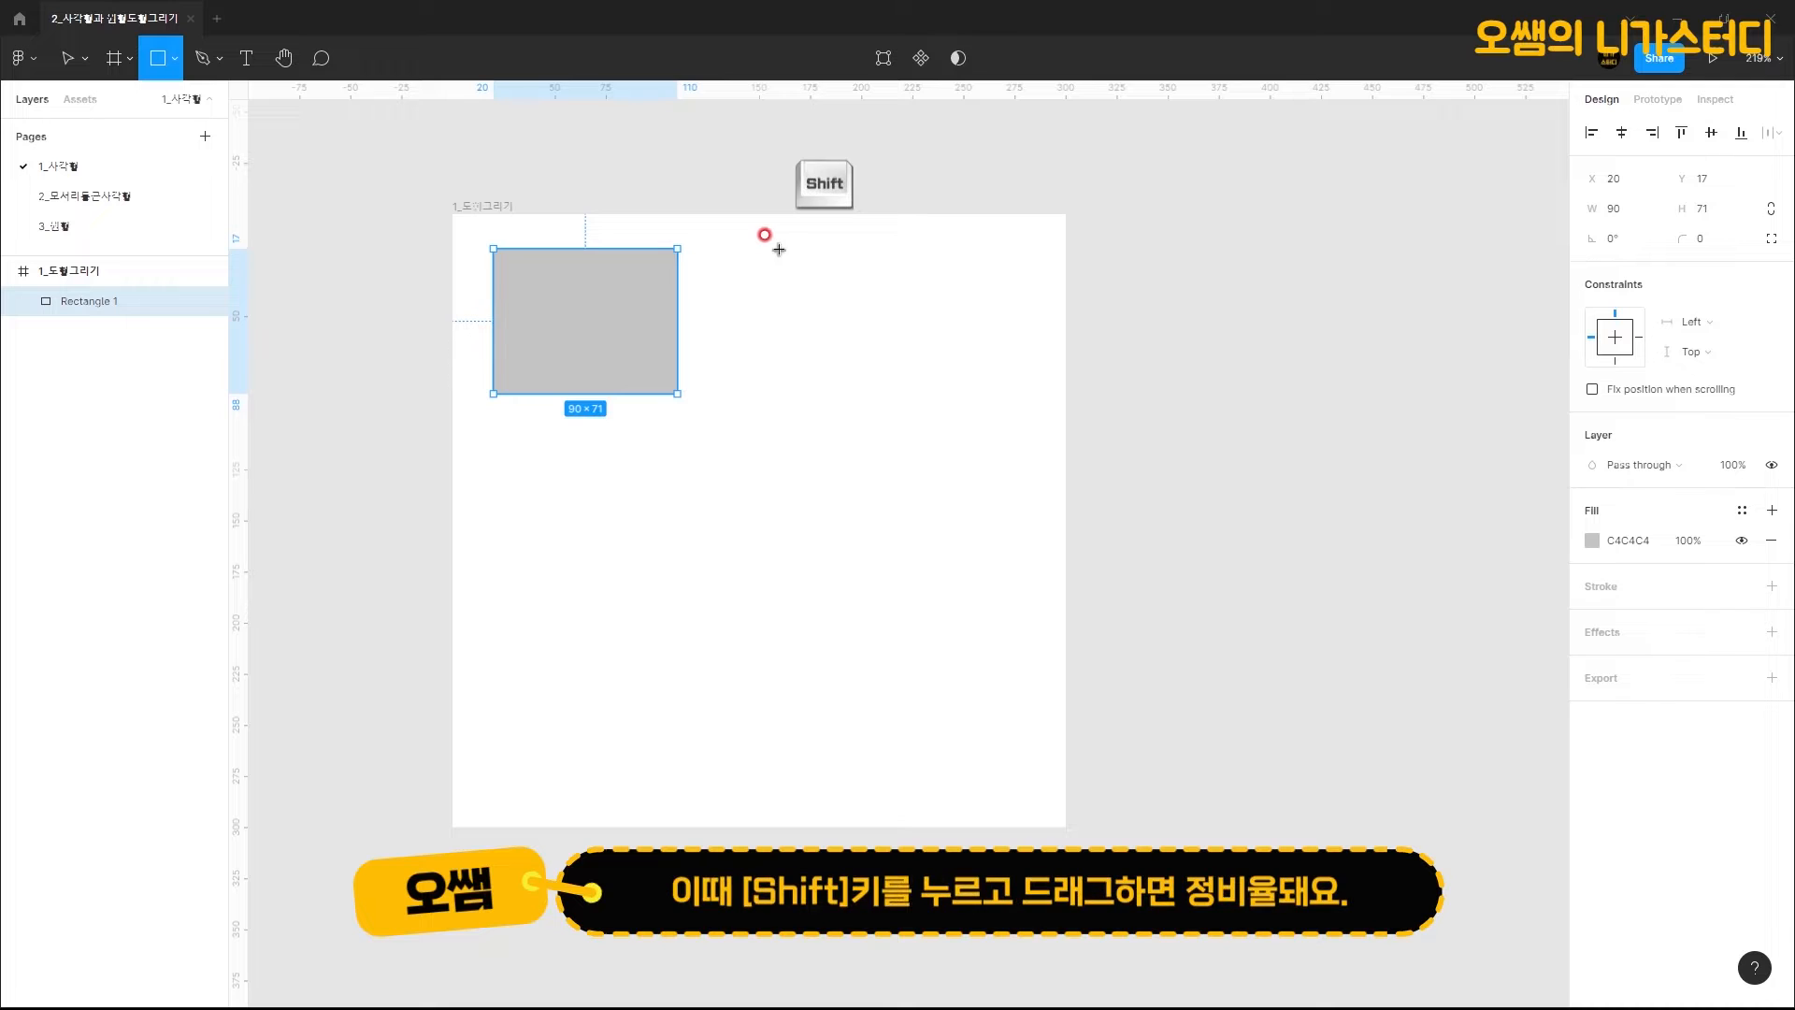
drag(773, 249, 950, 409)
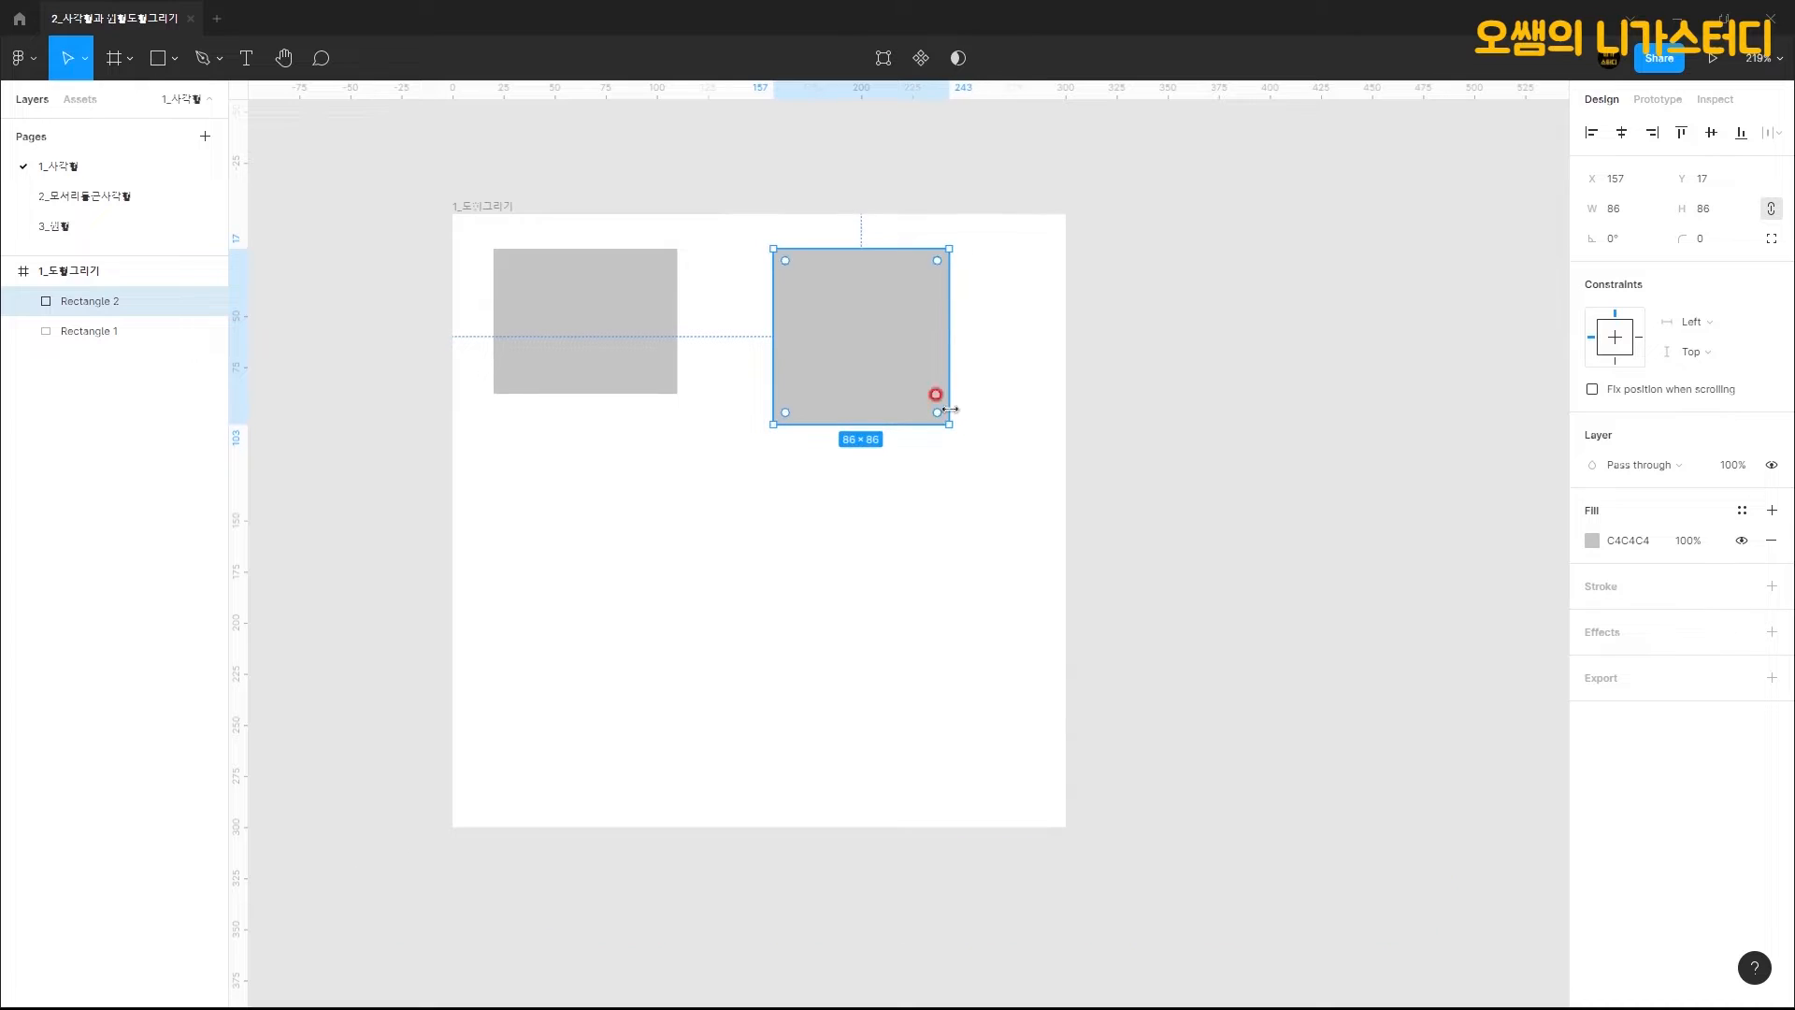
Step: Draw a rectangle outward from its center, about 82 × 82, in the lower-left area of the frame
click(158, 58)
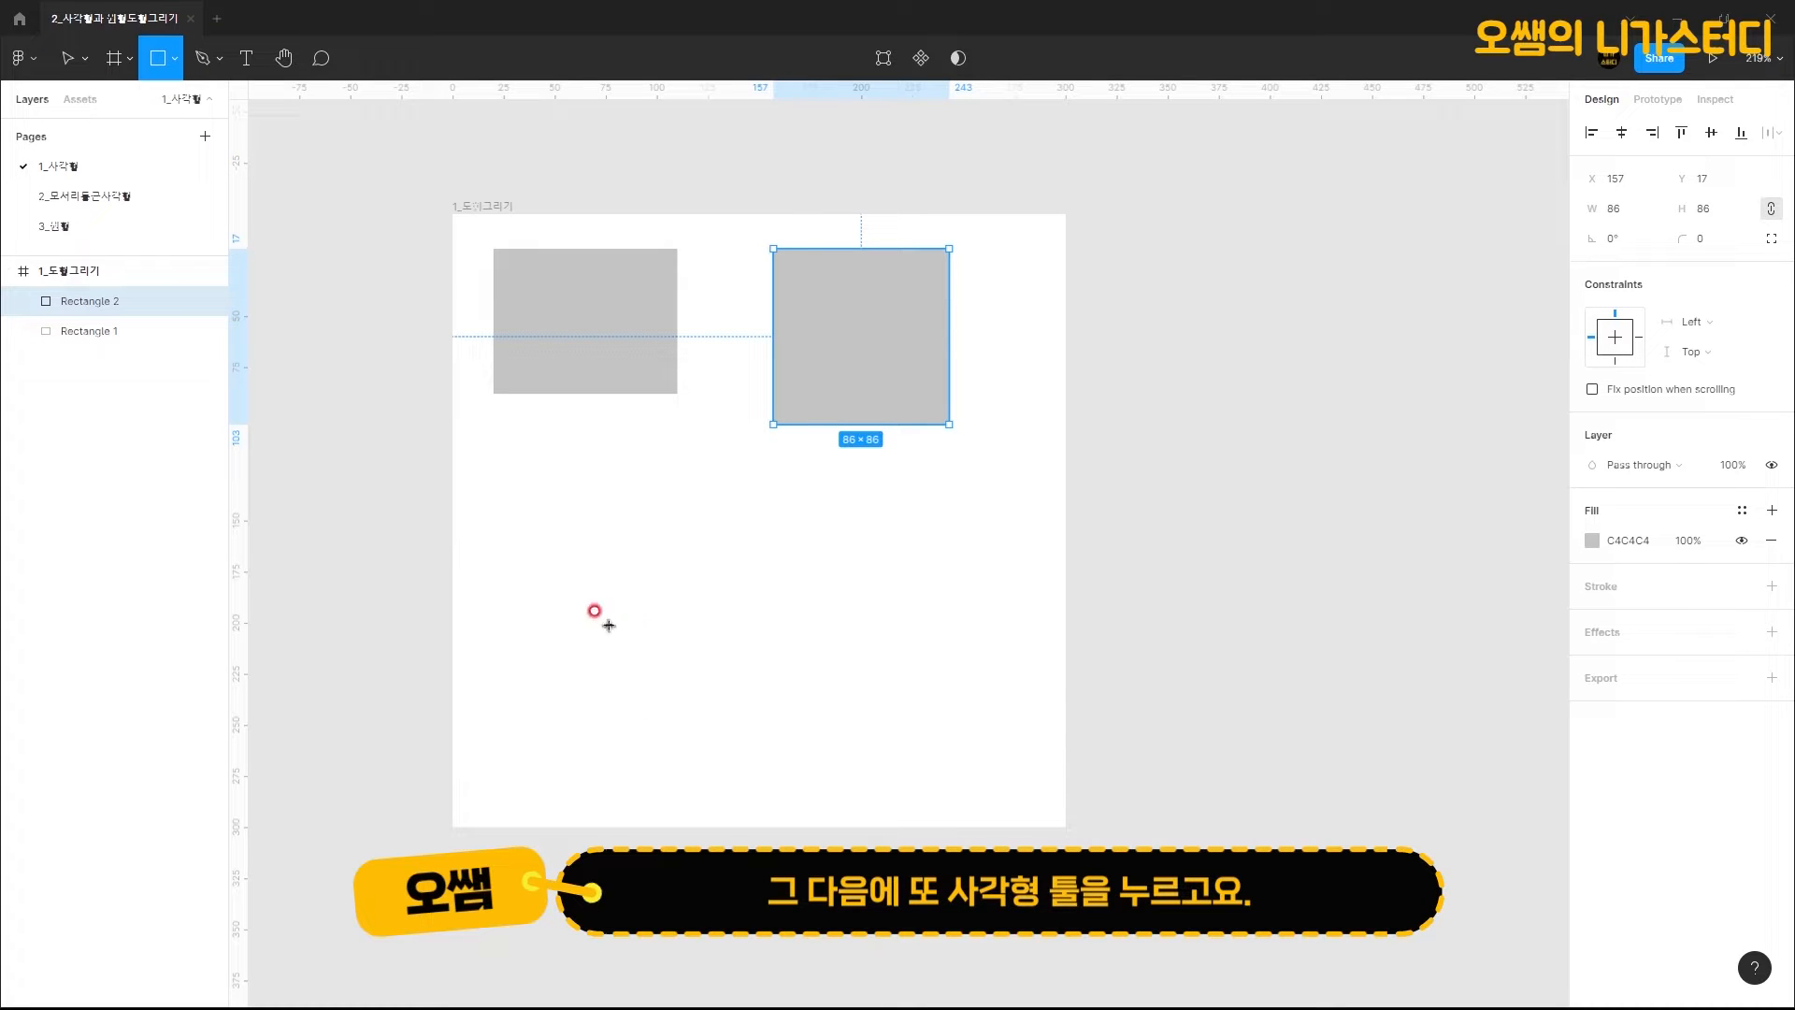
key(alt)
drag(594, 603, 683, 694)
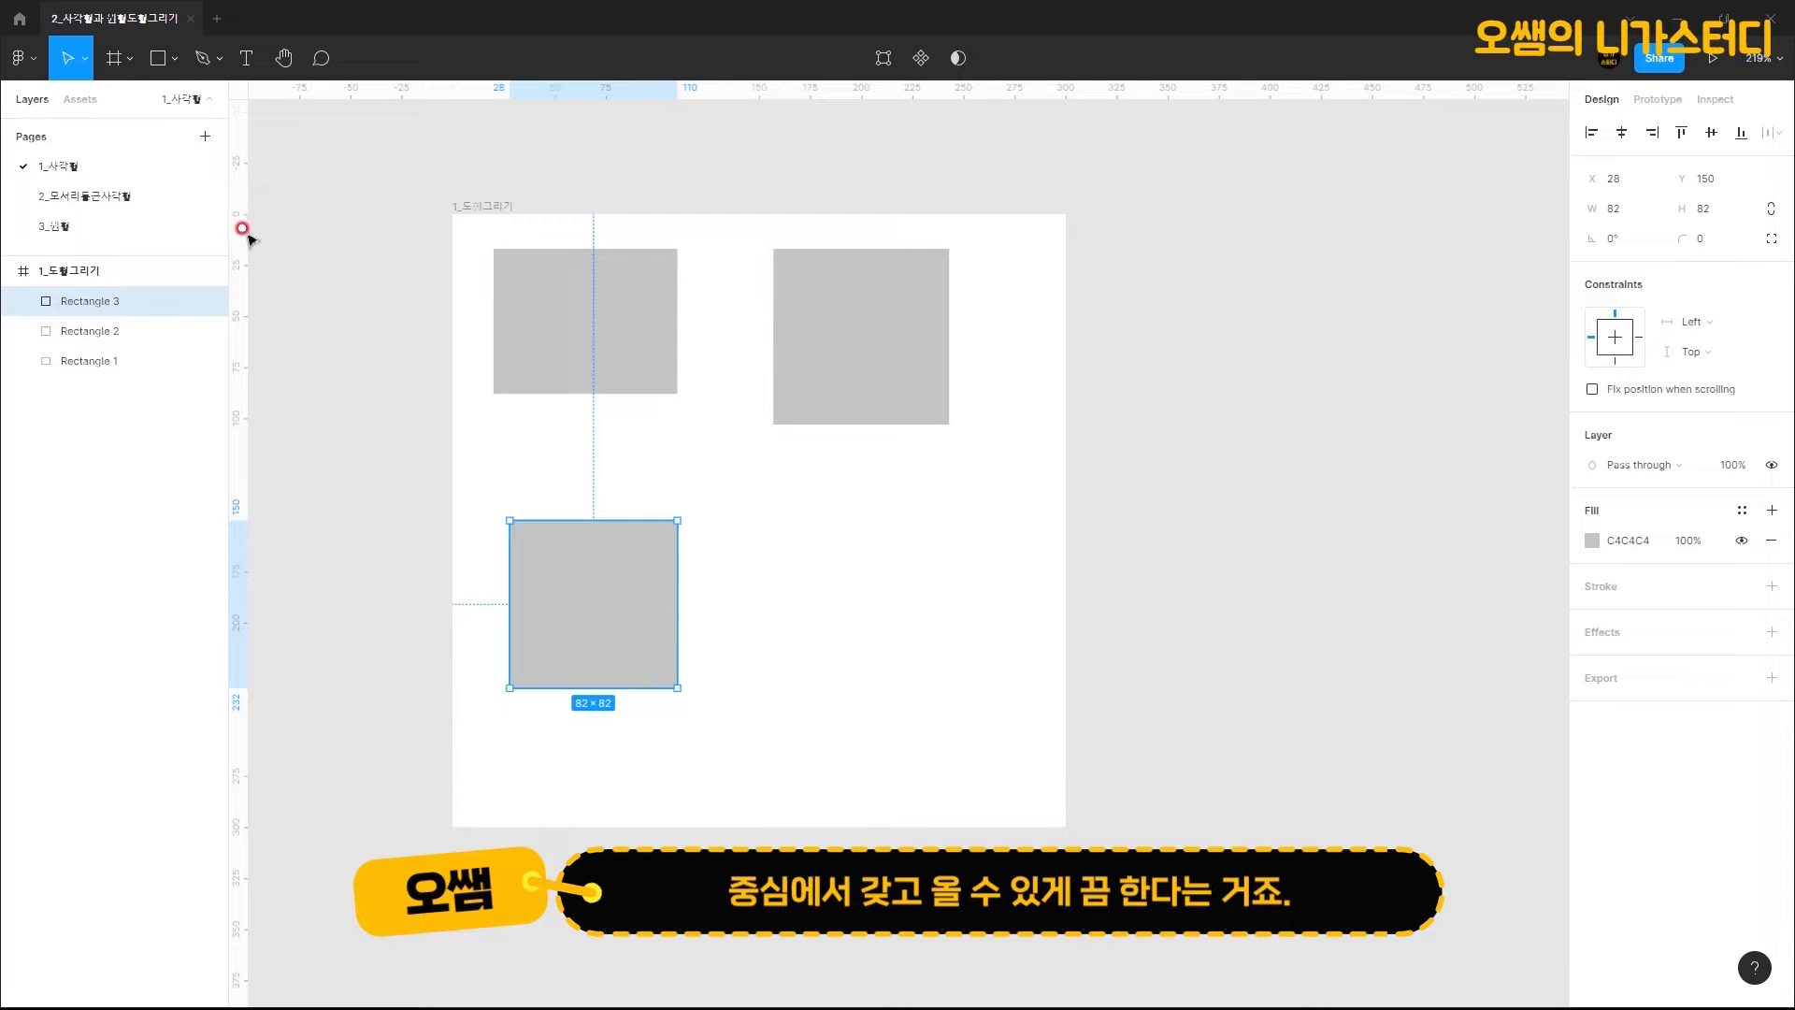
Step: Draw a constrained square outward from its center, about 92 × 92, in the lower-right area of the frame, and deselect it
click(157, 58)
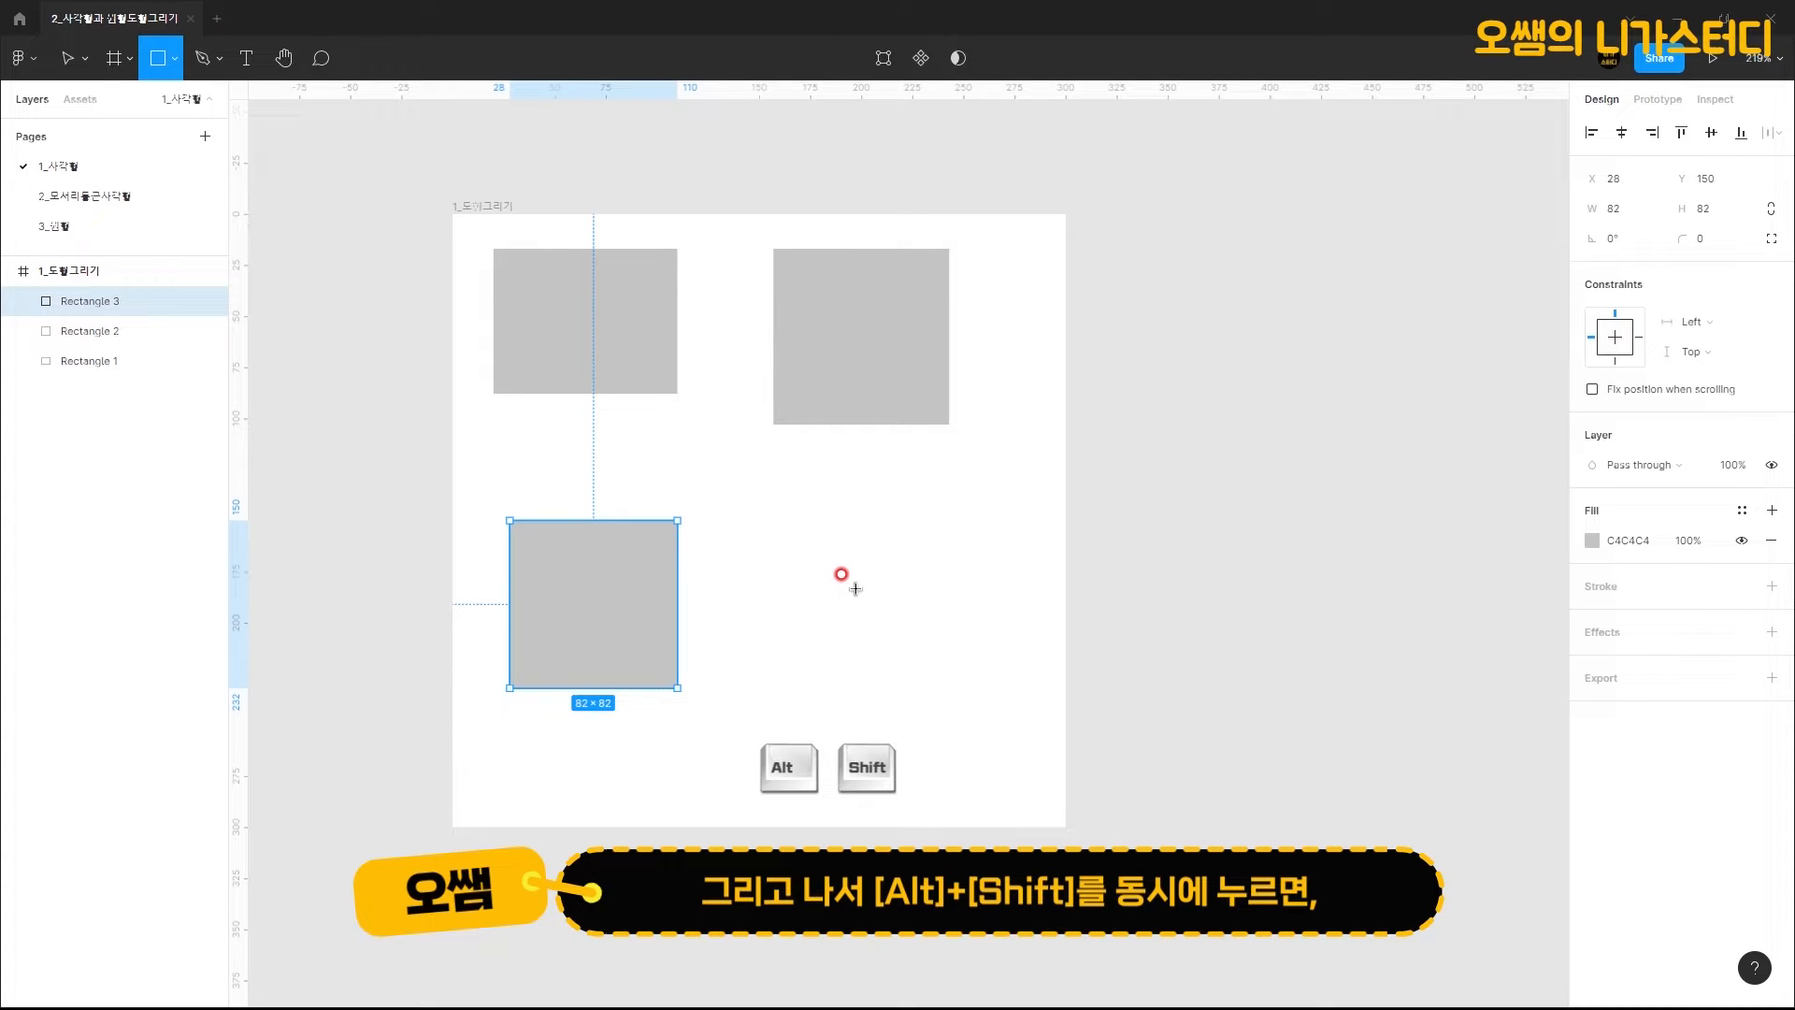
drag(855, 588, 948, 674)
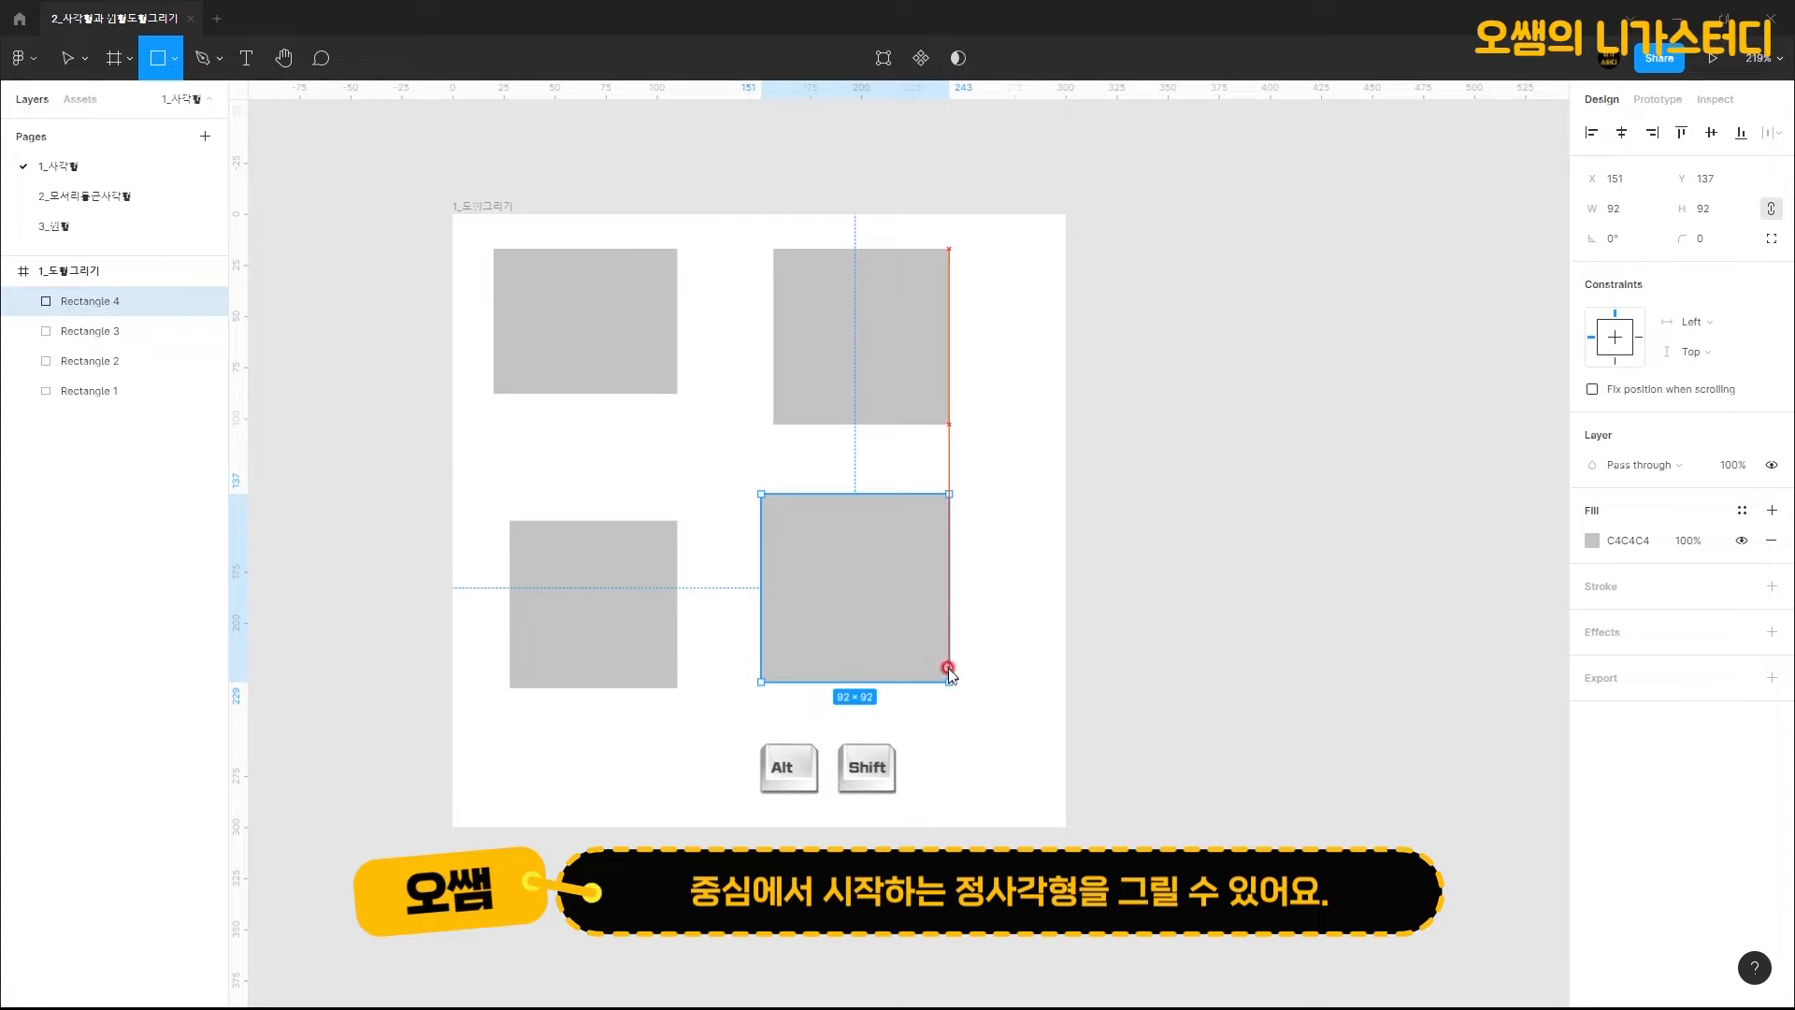
drag(948, 667, 948, 668)
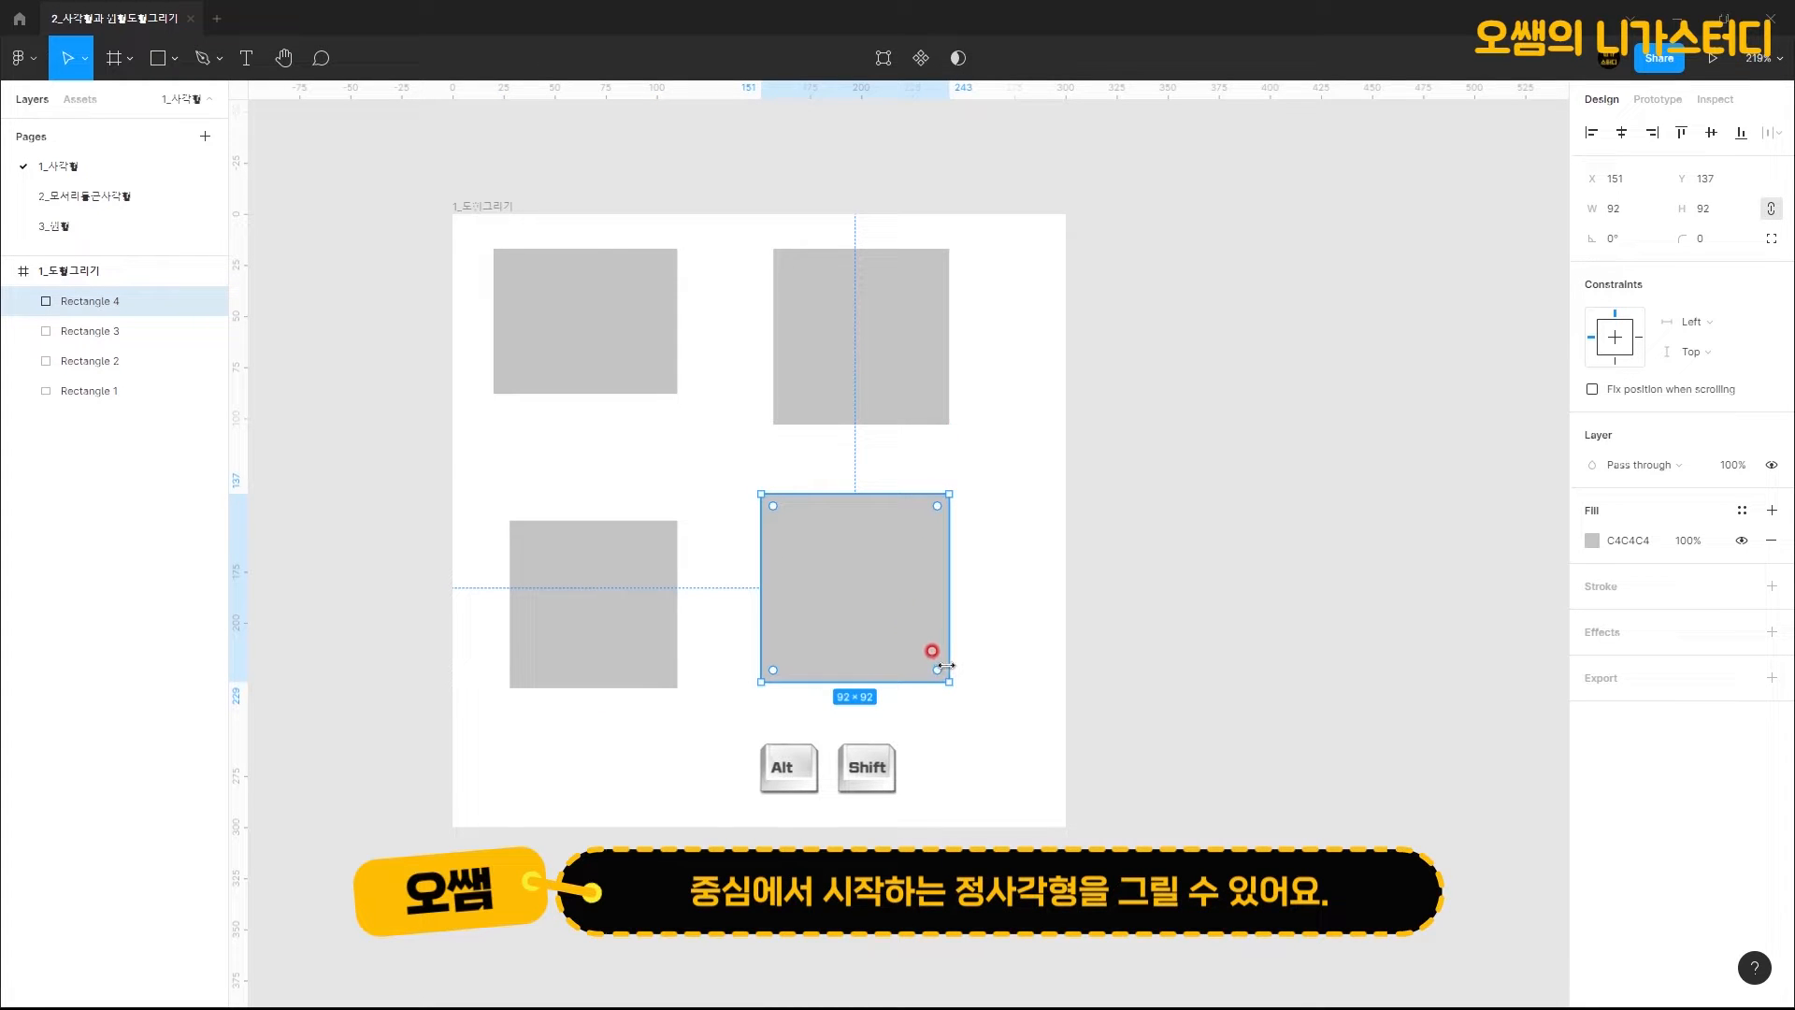
click(1009, 493)
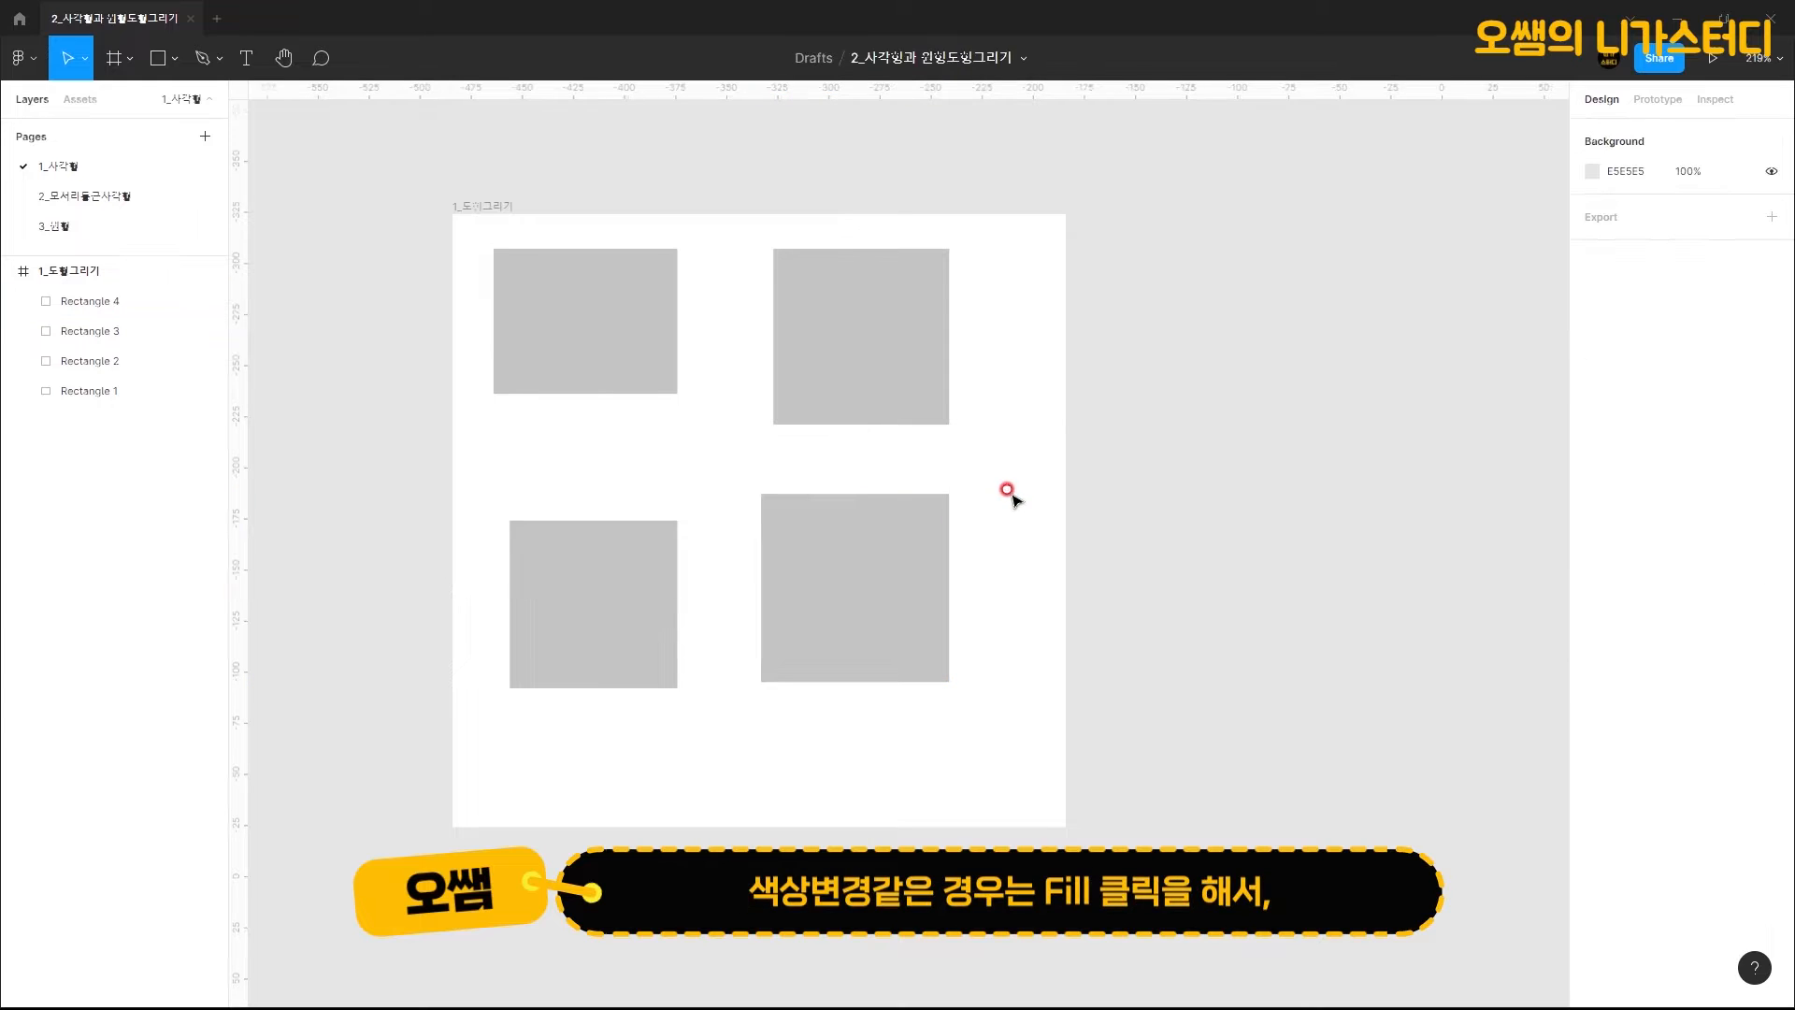
Step: Change the fill of the lower-right square to the light violet 7F6AFF
click(900, 557)
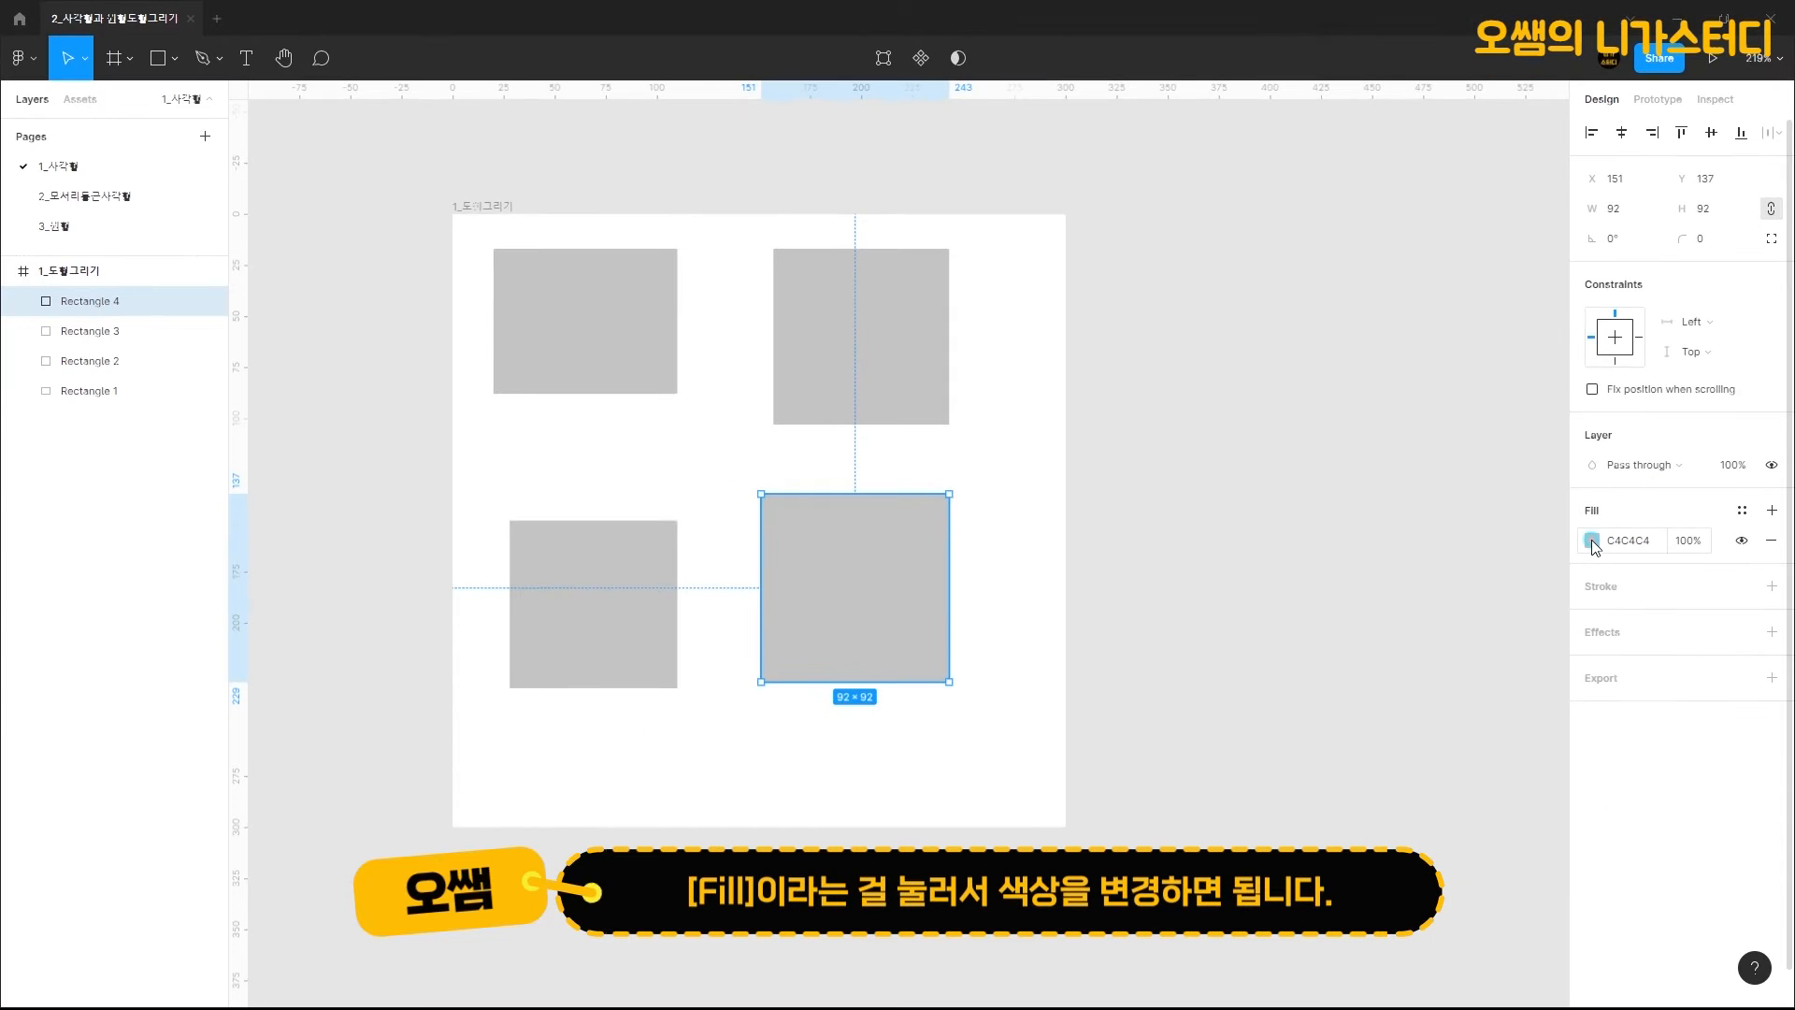
click(1592, 541)
click(1516, 544)
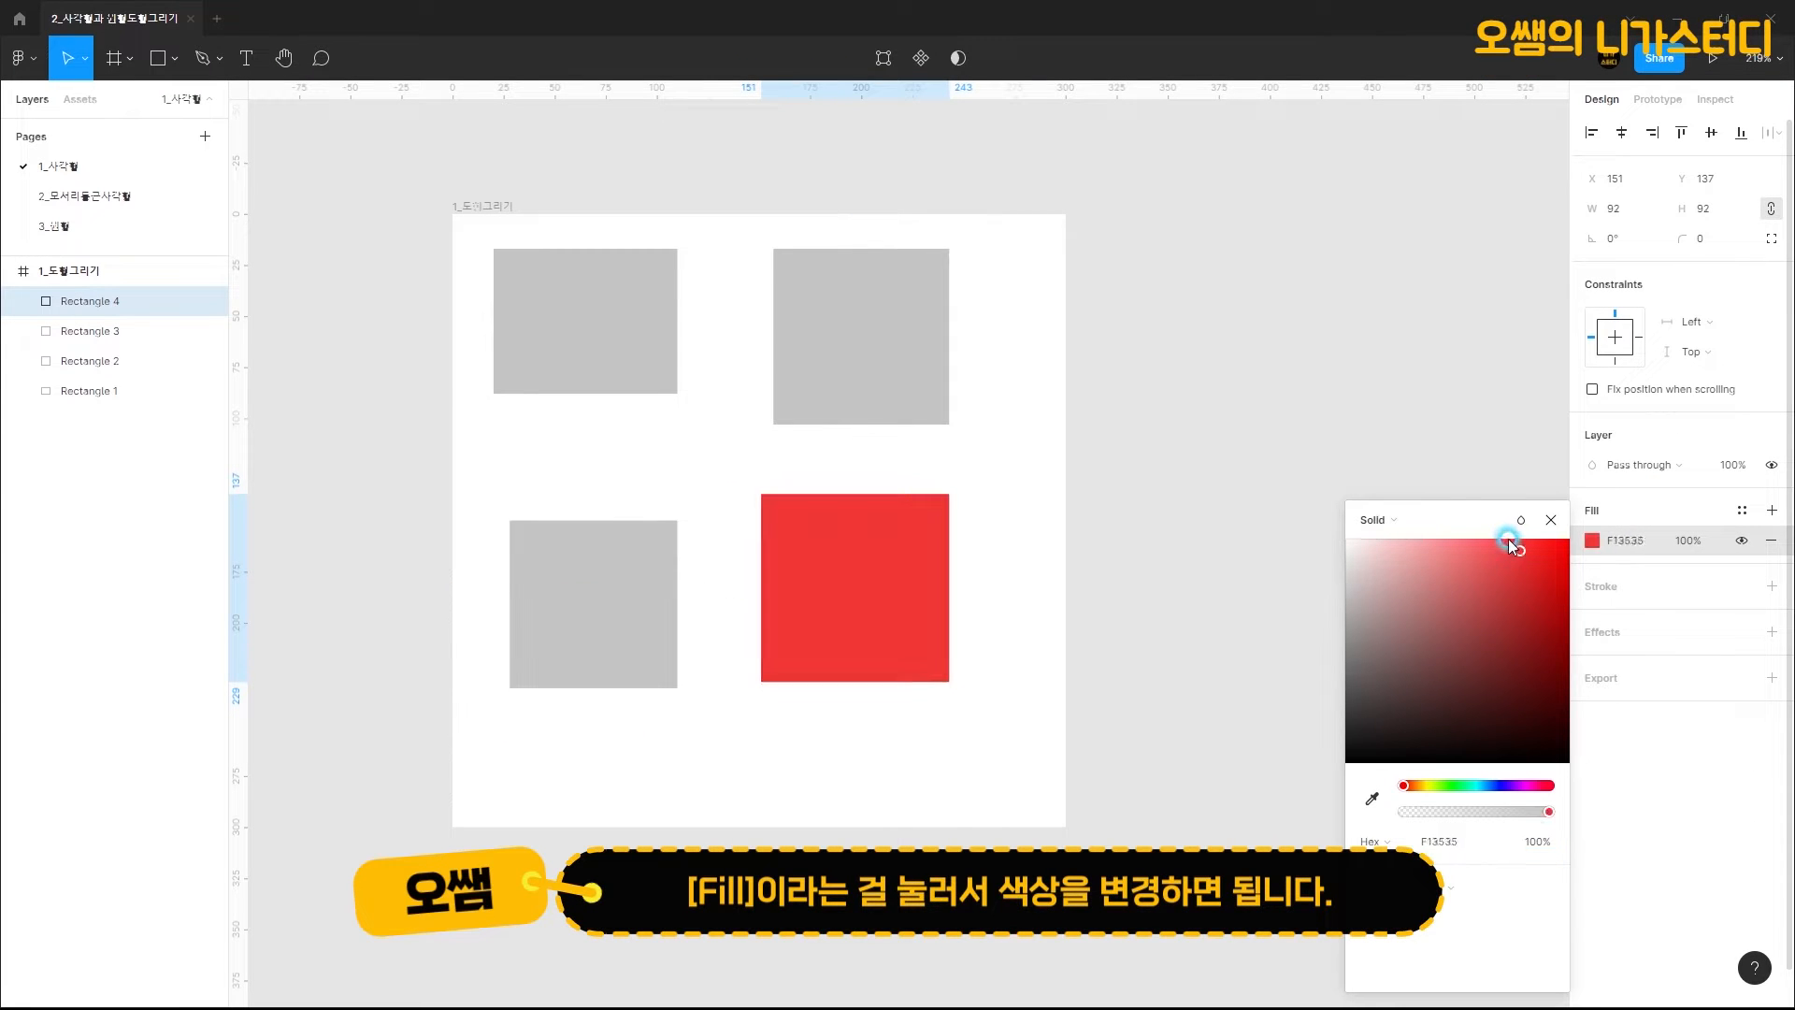
click(1502, 785)
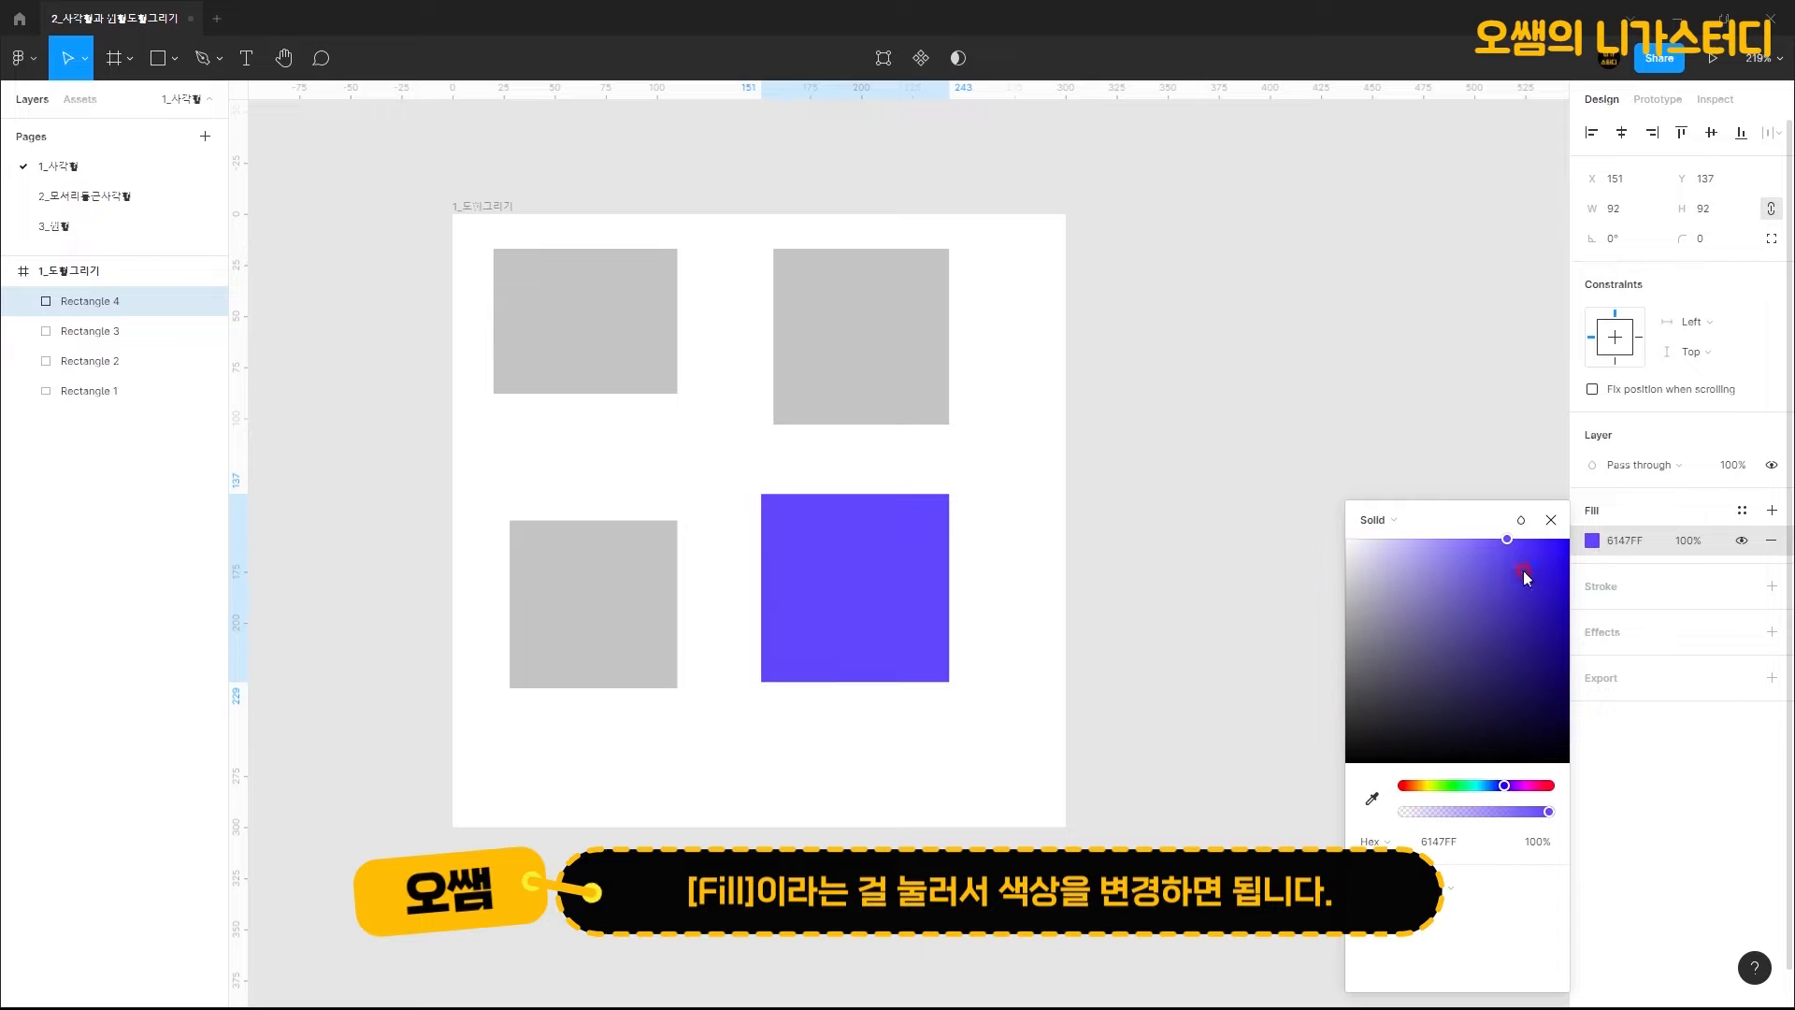
click(1477, 540)
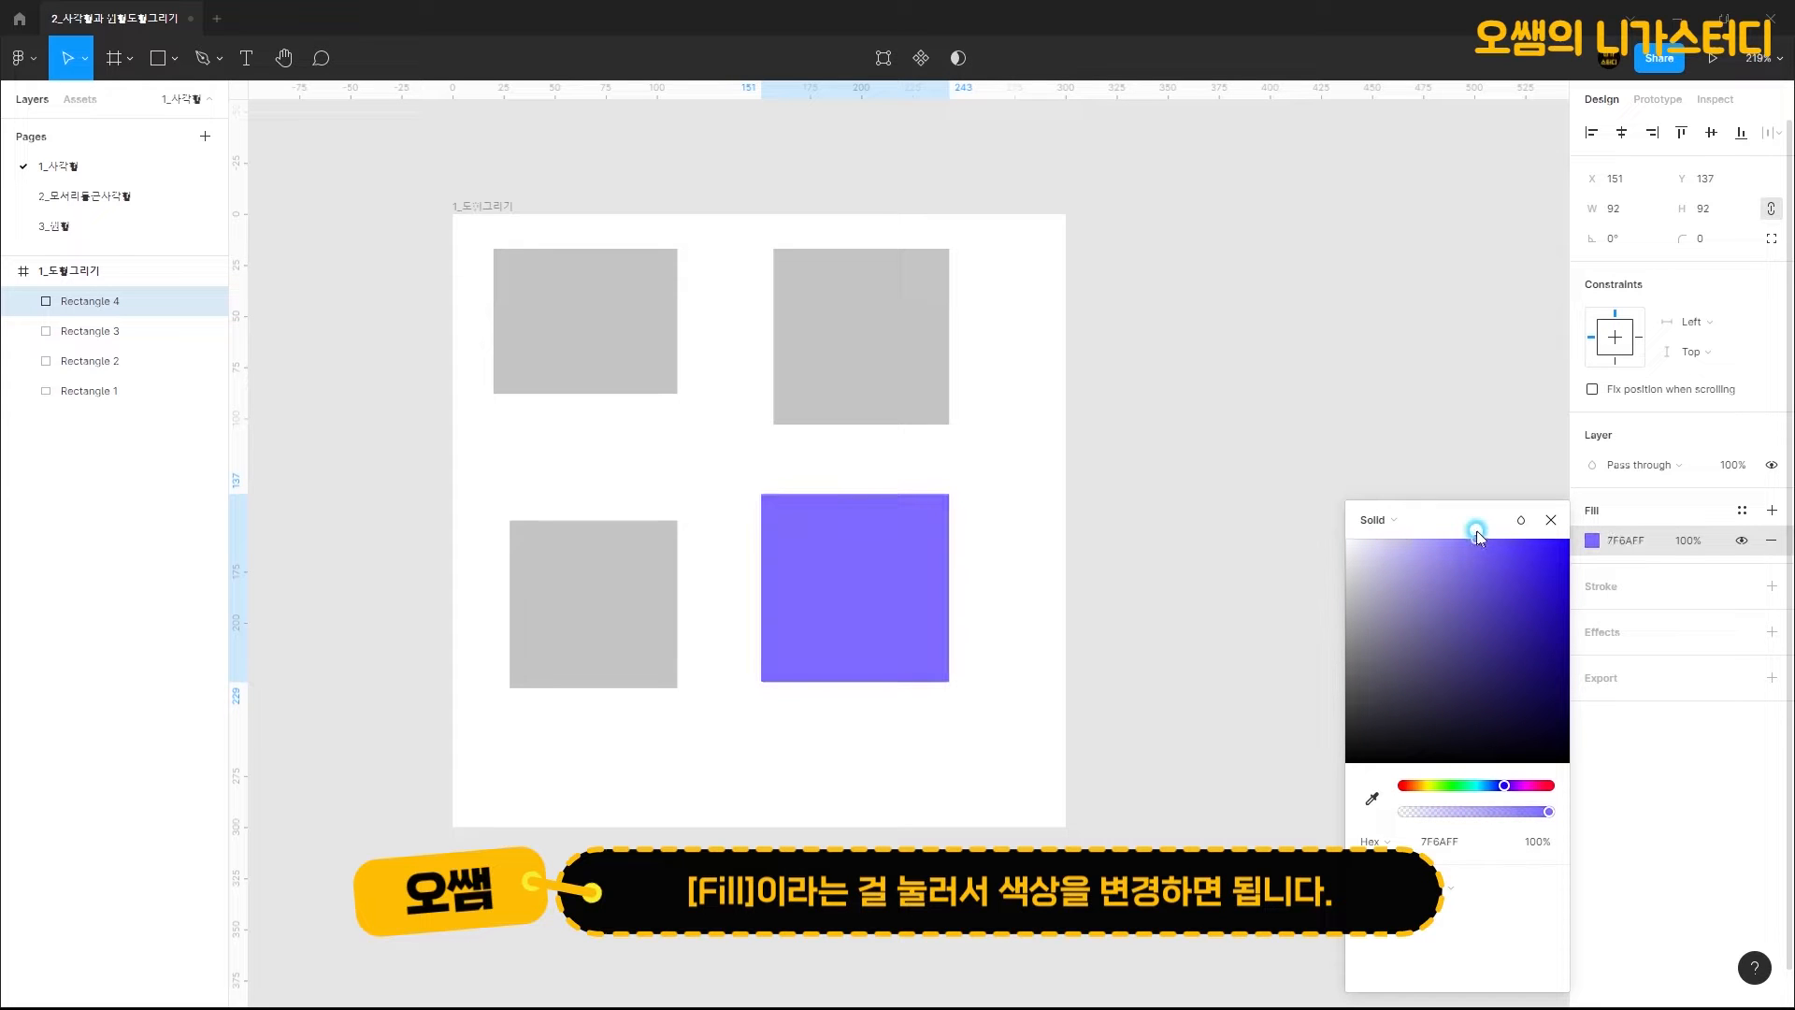
Step: Add a black stroke of thickness 5 to the violet square, keeping its alignment Inside, and deselect the square
click(1775, 588)
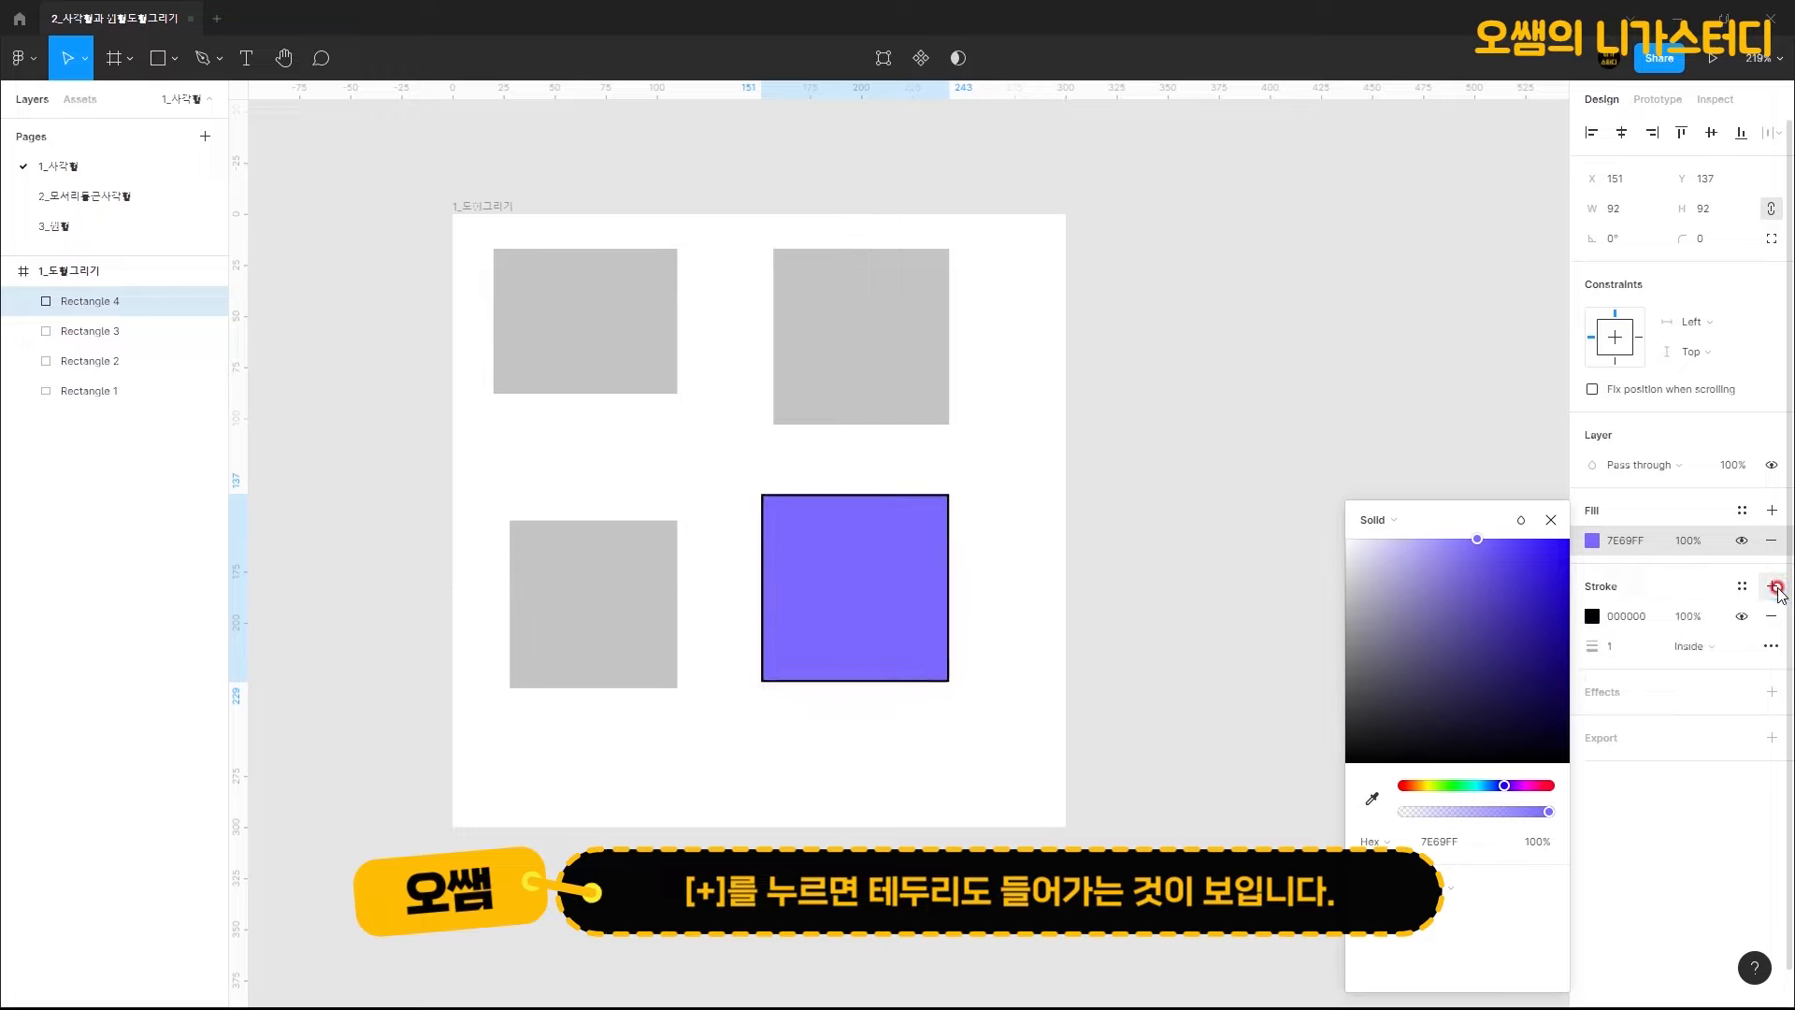
click(1549, 522)
click(1620, 648)
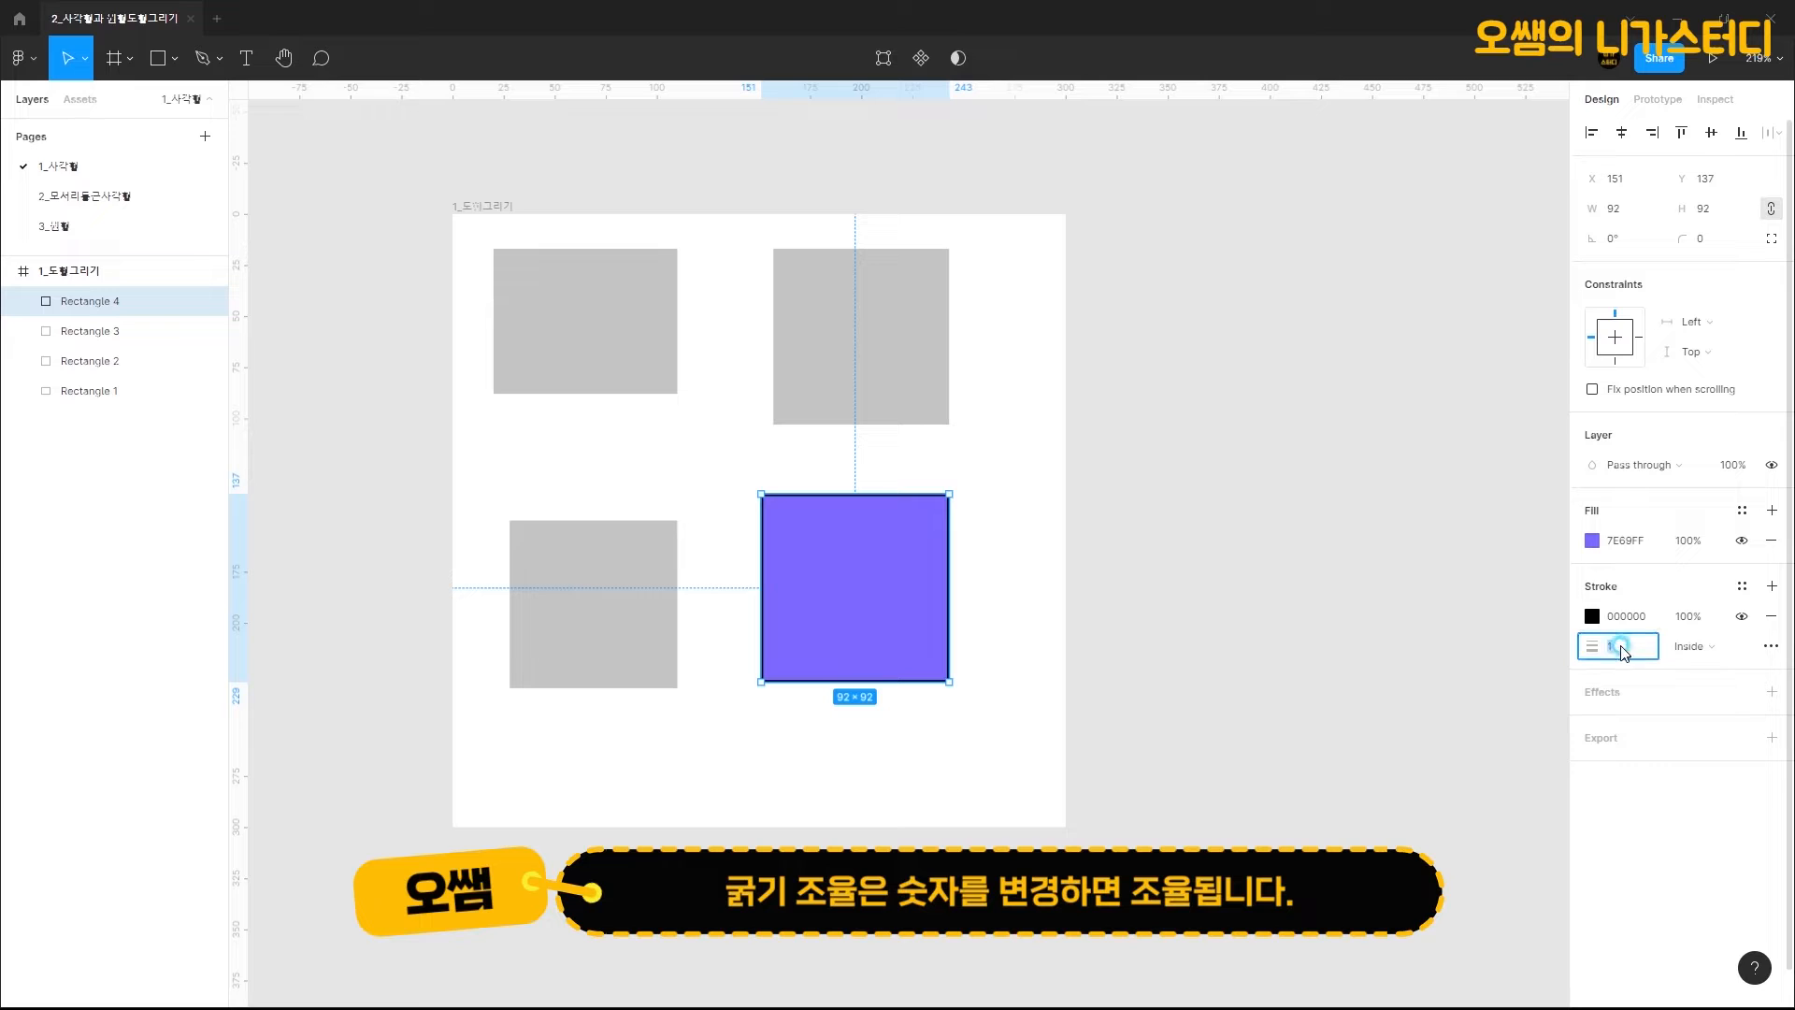
click(1639, 675)
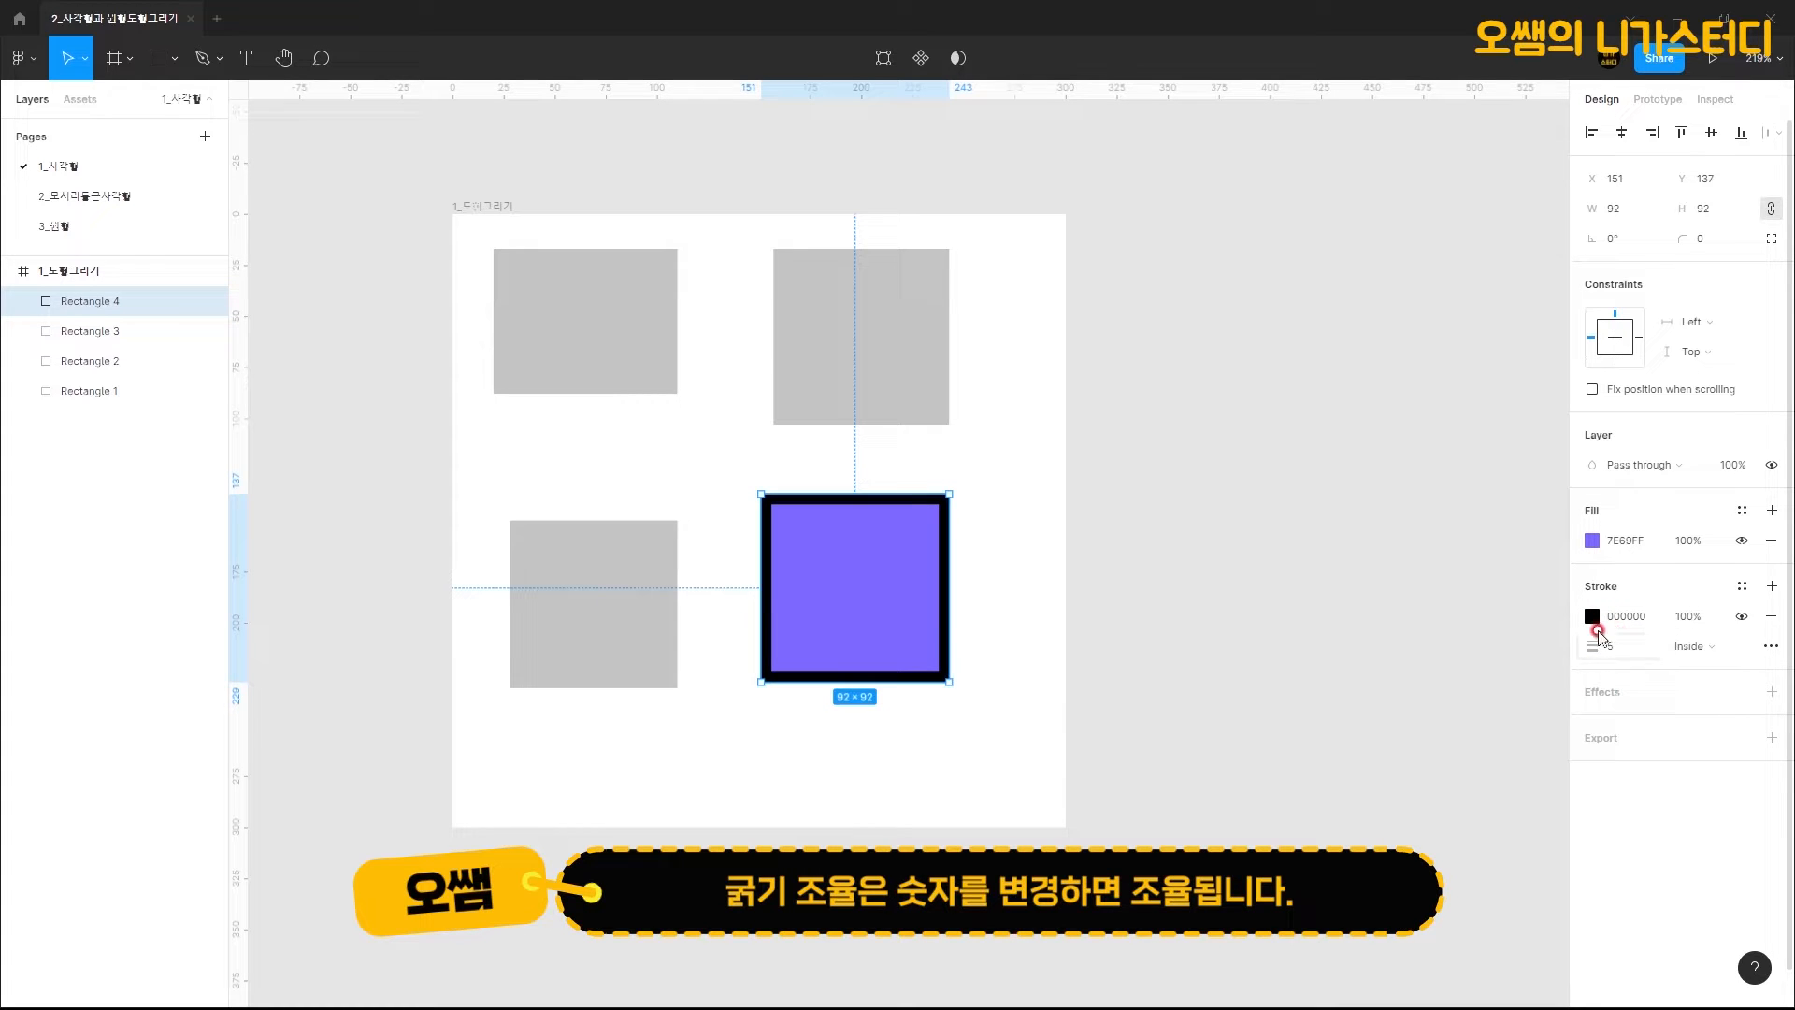
click(1715, 649)
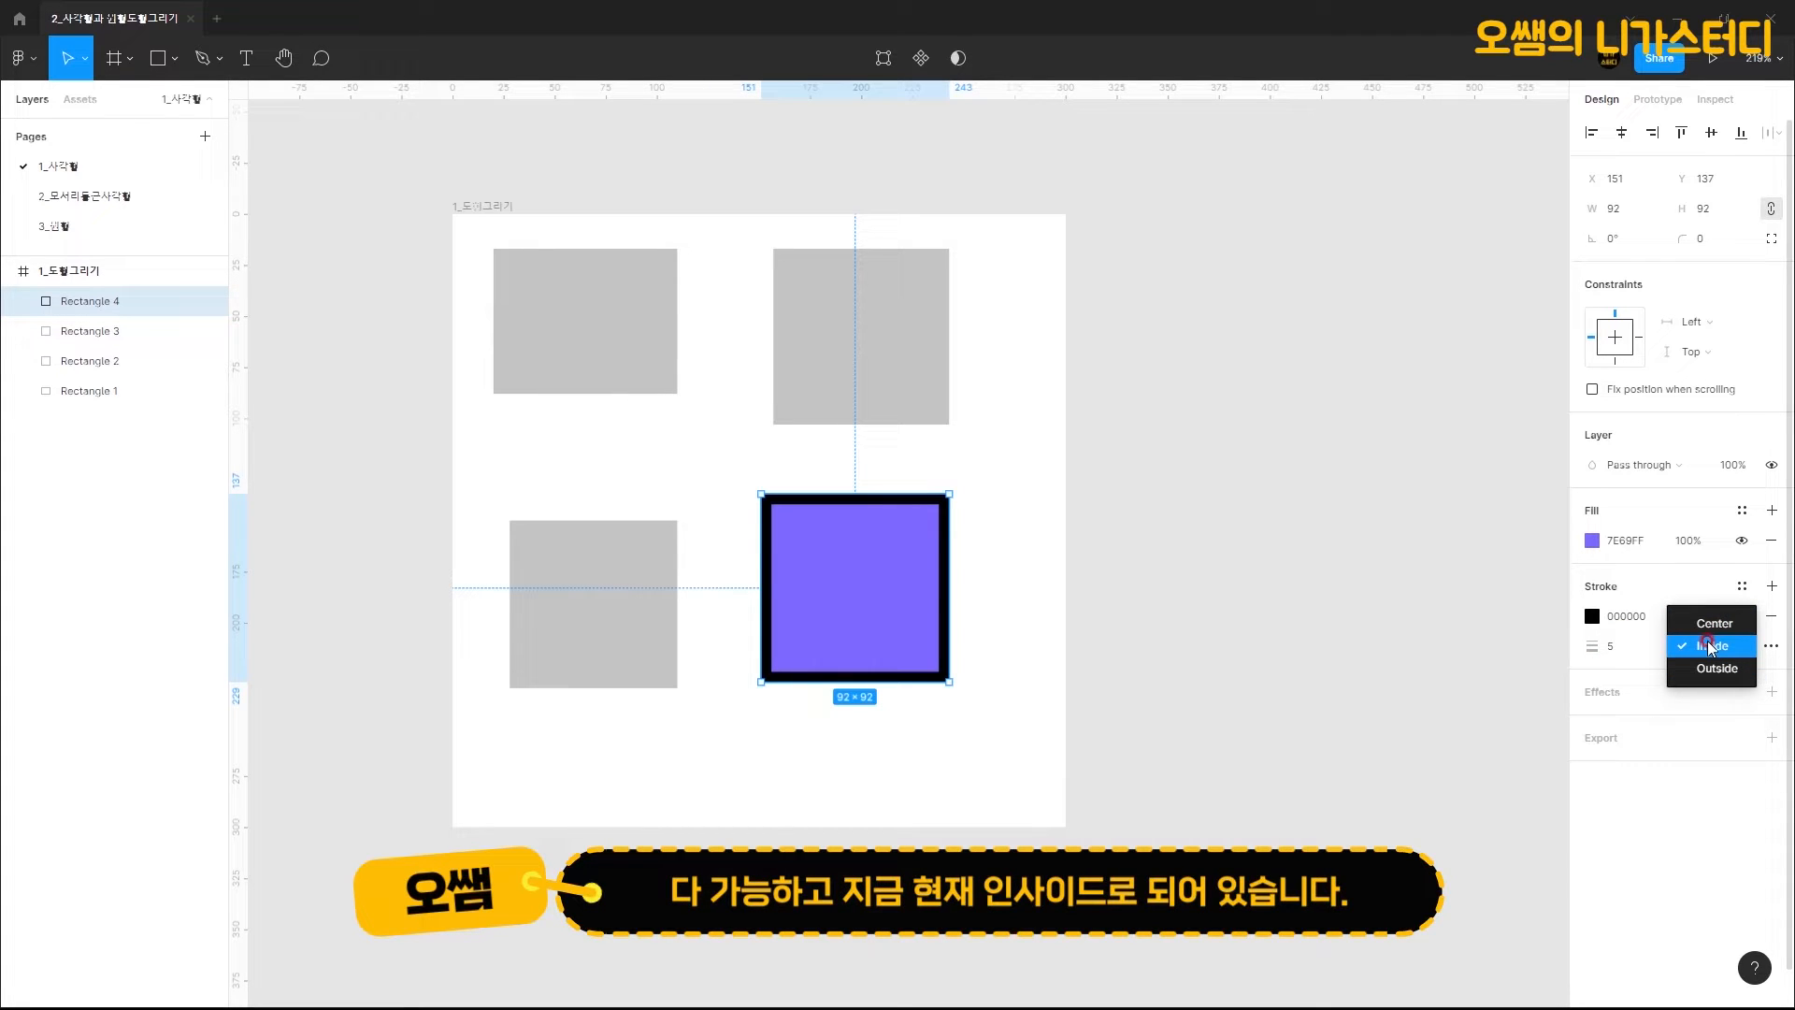
click(1166, 496)
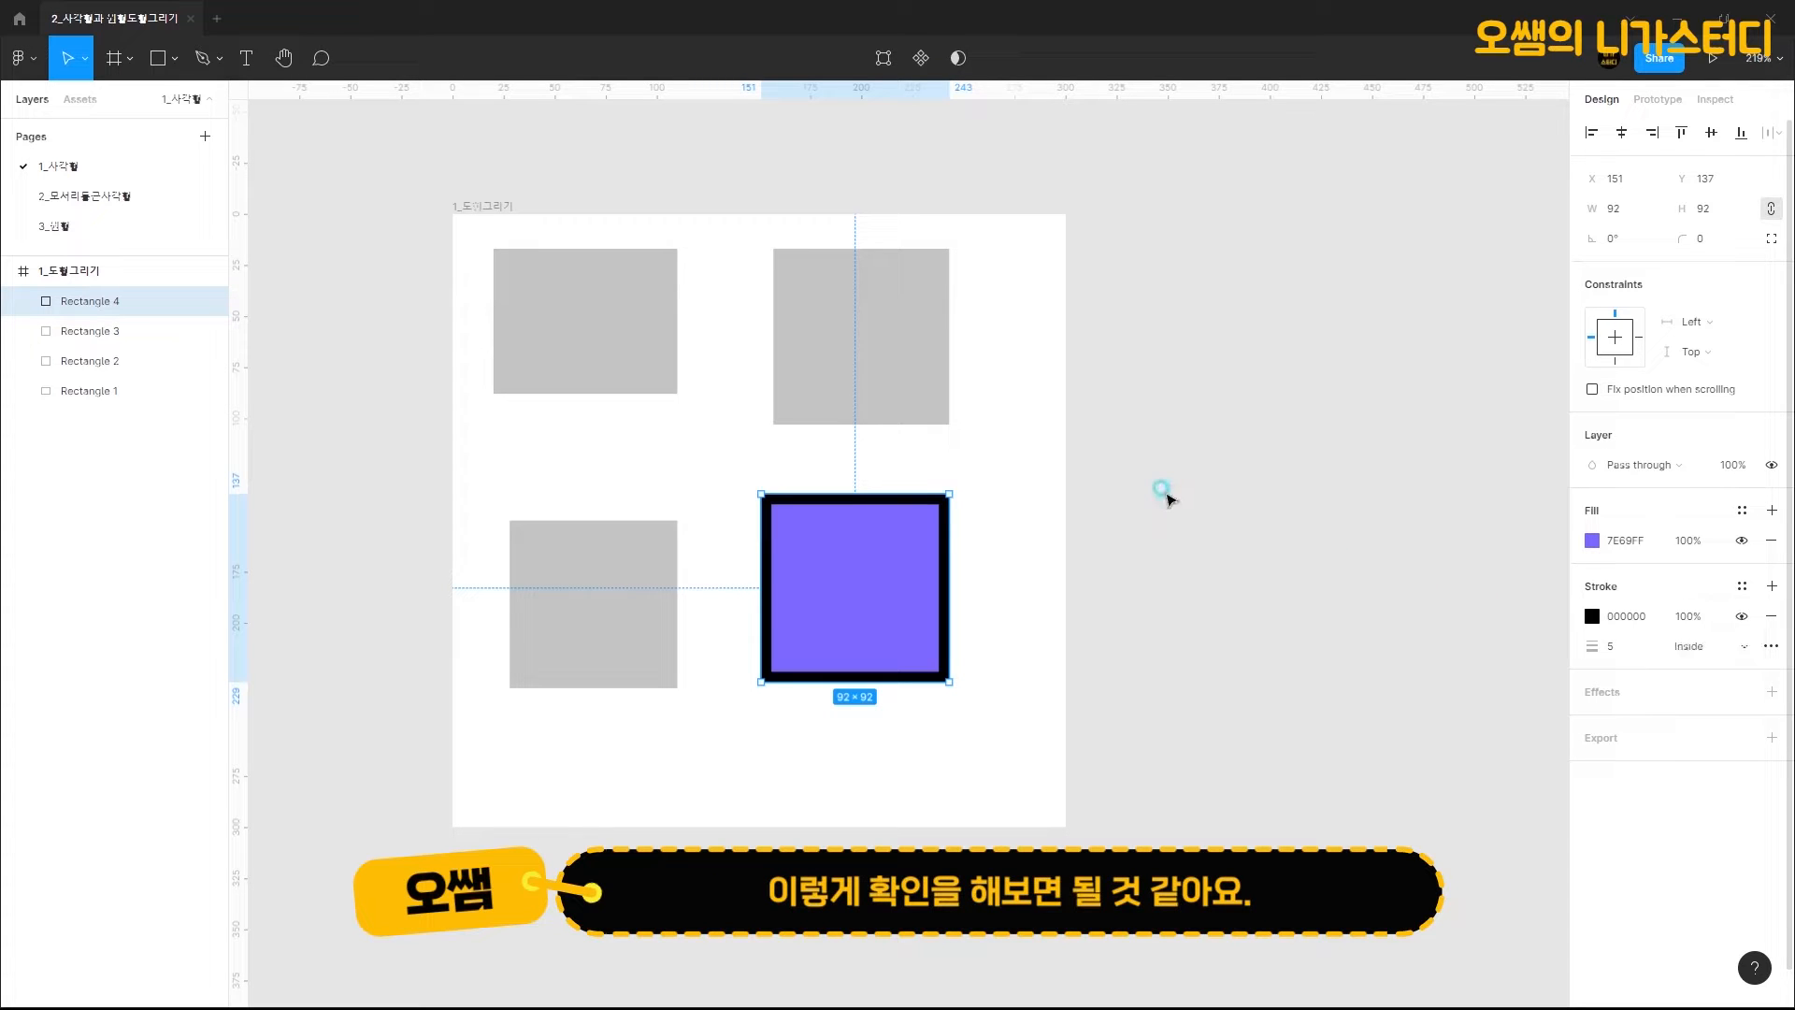
click(1203, 379)
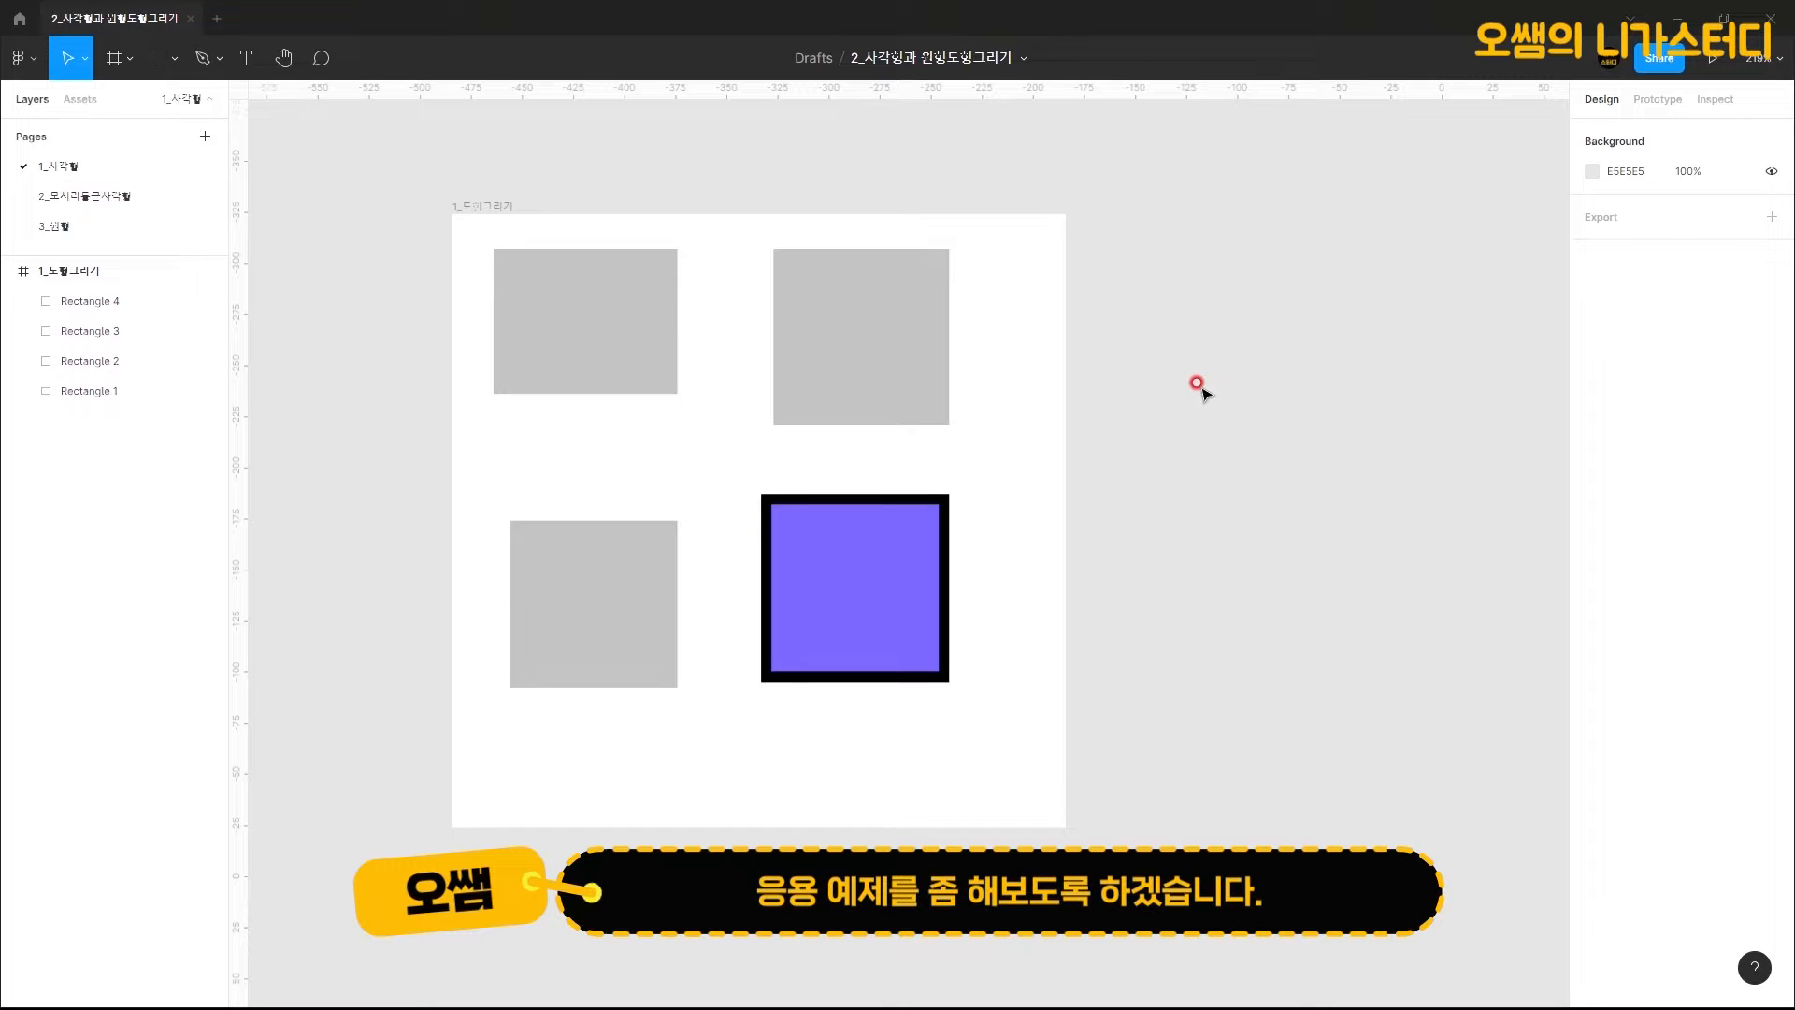
Step: Draw a second frame beside the first one and set its size to 300 × 300
key(space)
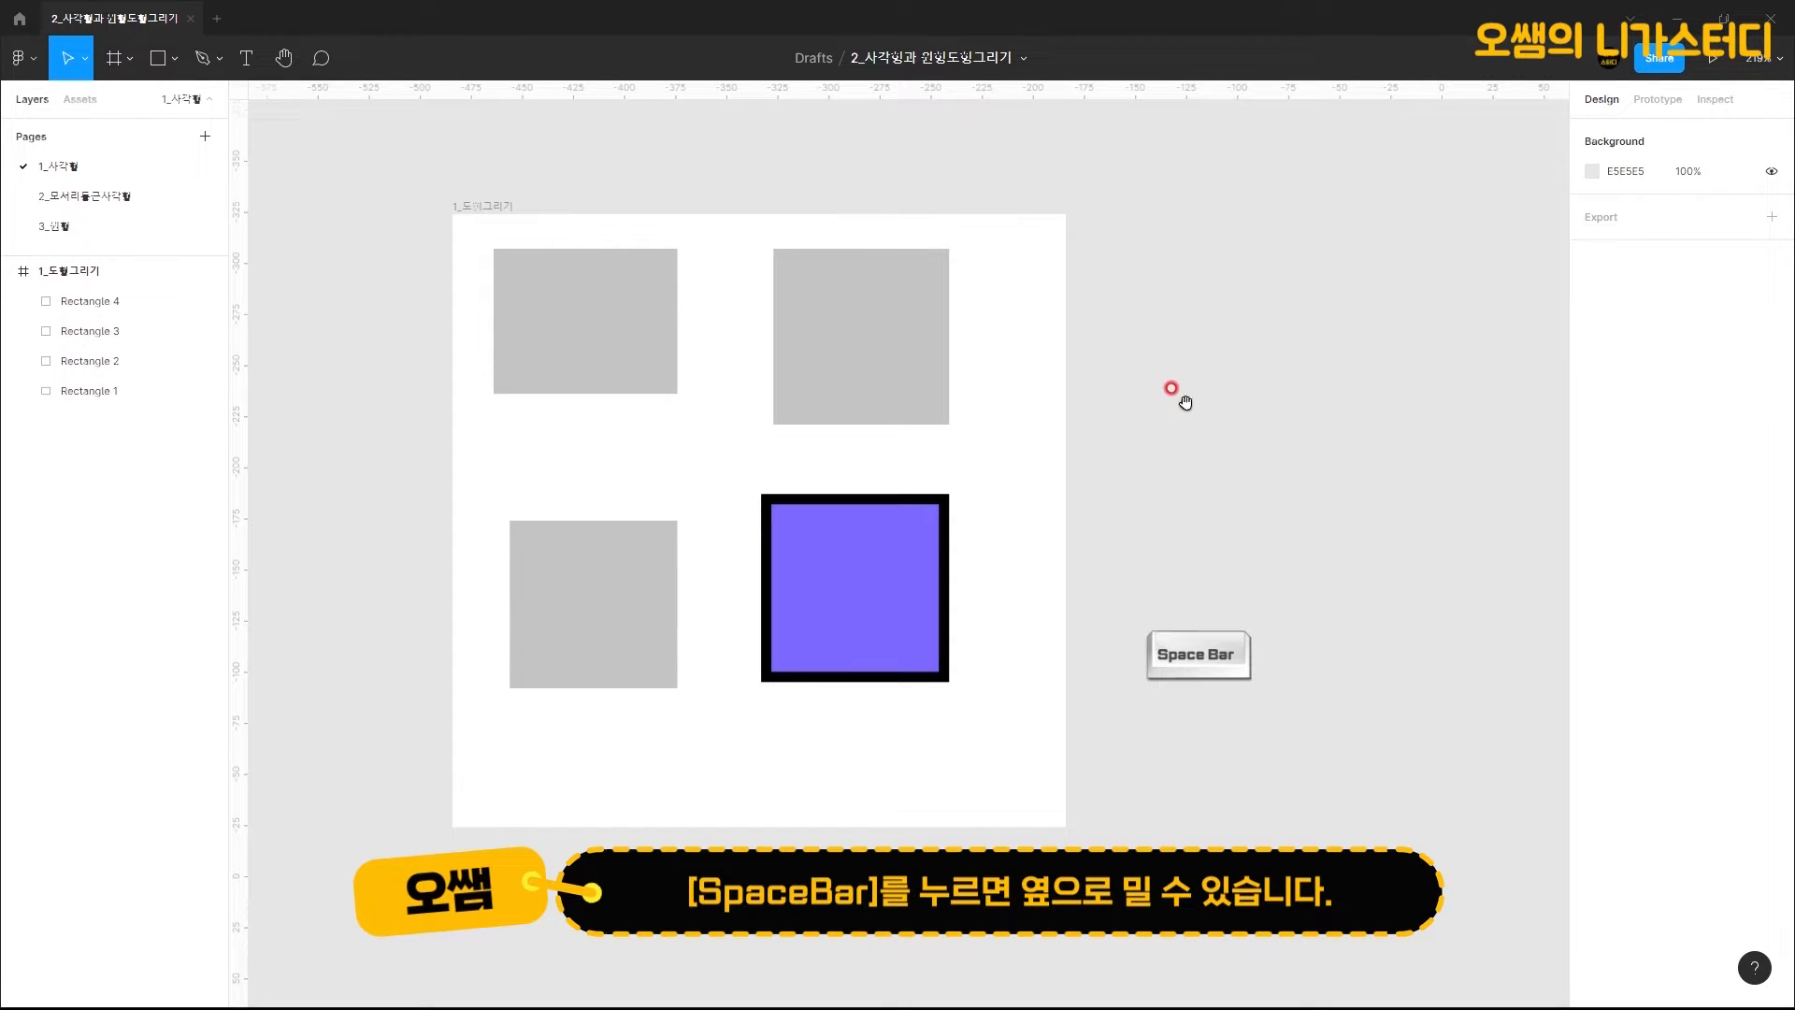
drag(955, 475, 670, 483)
click(113, 58)
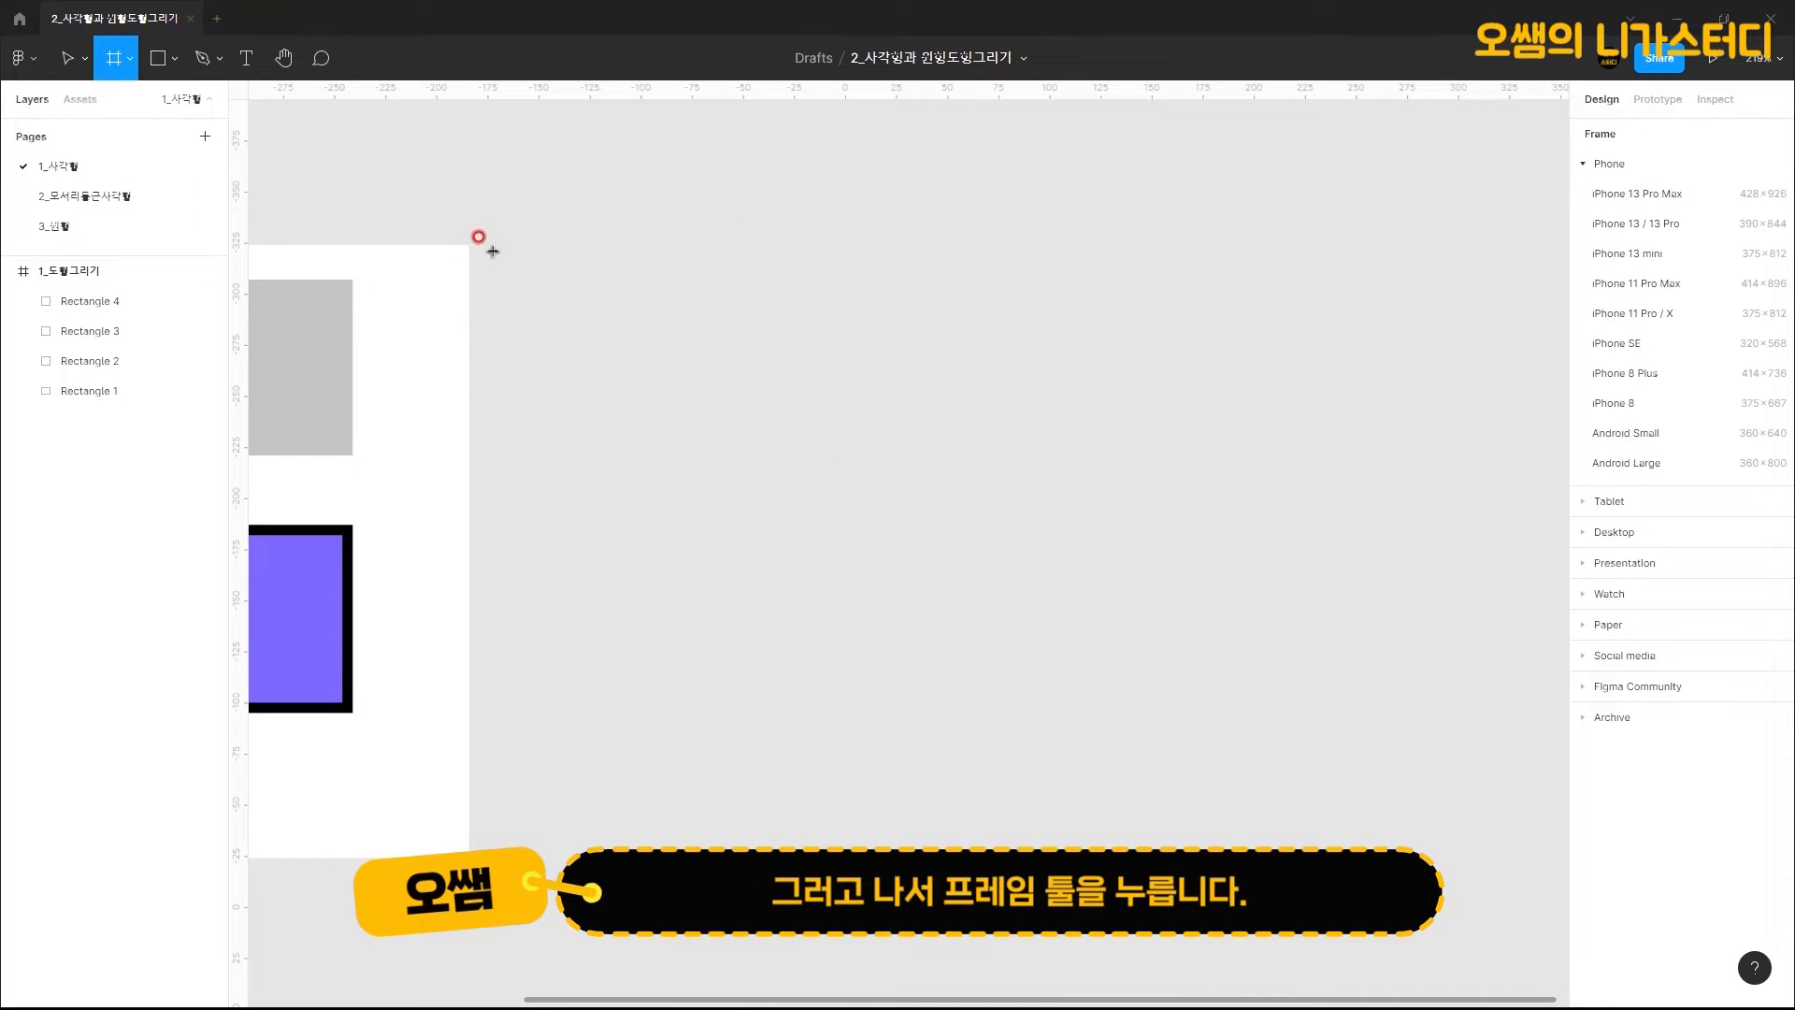
drag(558, 245, 1090, 652)
drag(1132, 783, 1144, 844)
click(1618, 241)
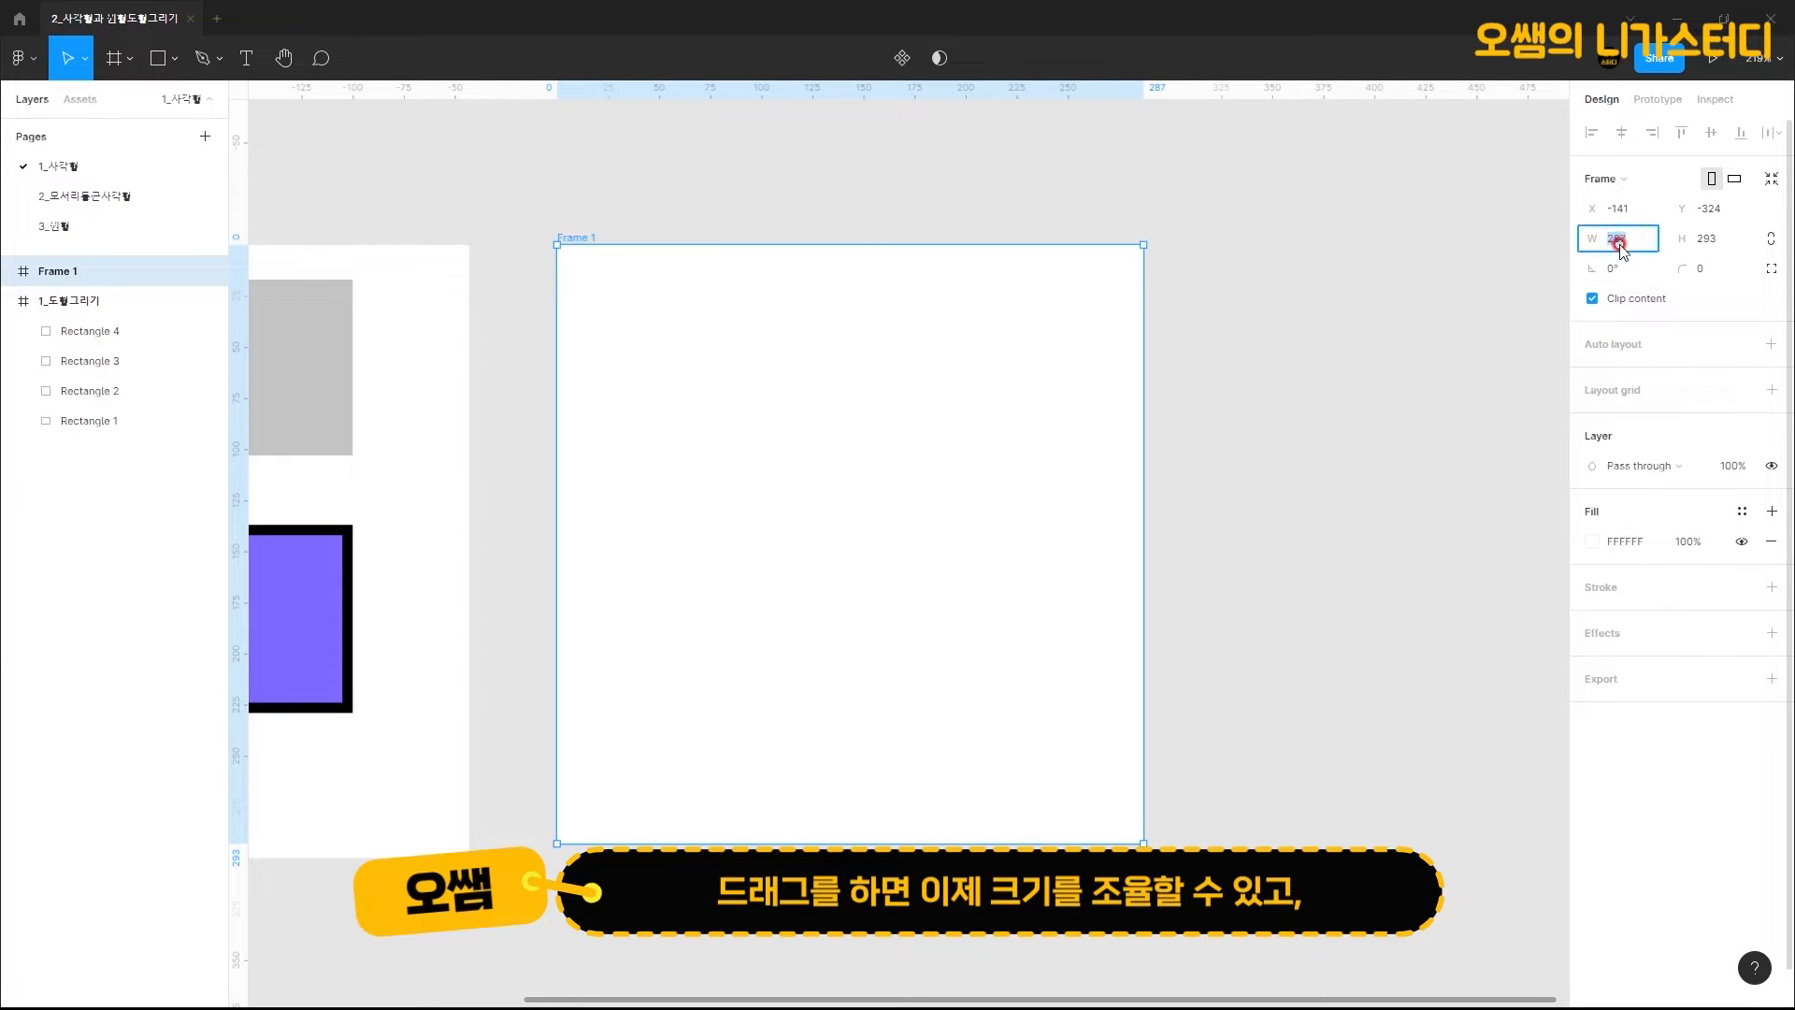
text(300)
key(Tab)
text(300)
key(Return)
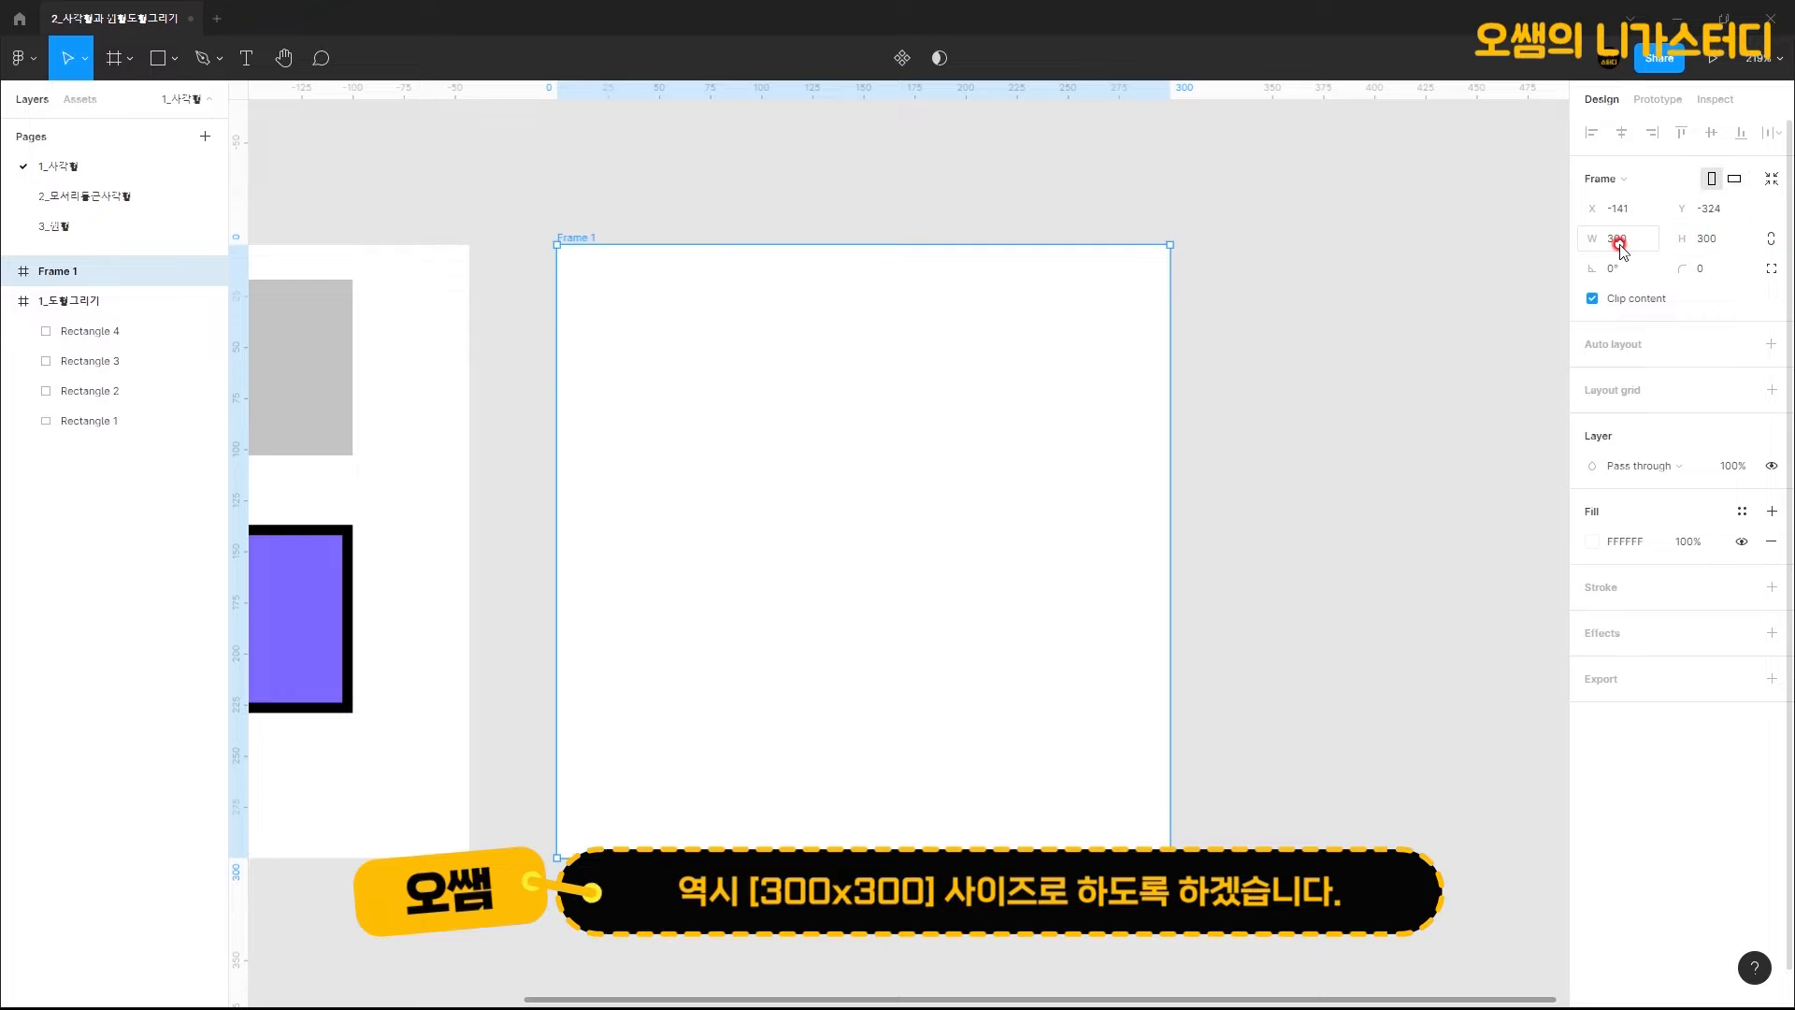
Step: Rename the new frame as 2_Hamburger Button
double_click(575, 236)
text(2)
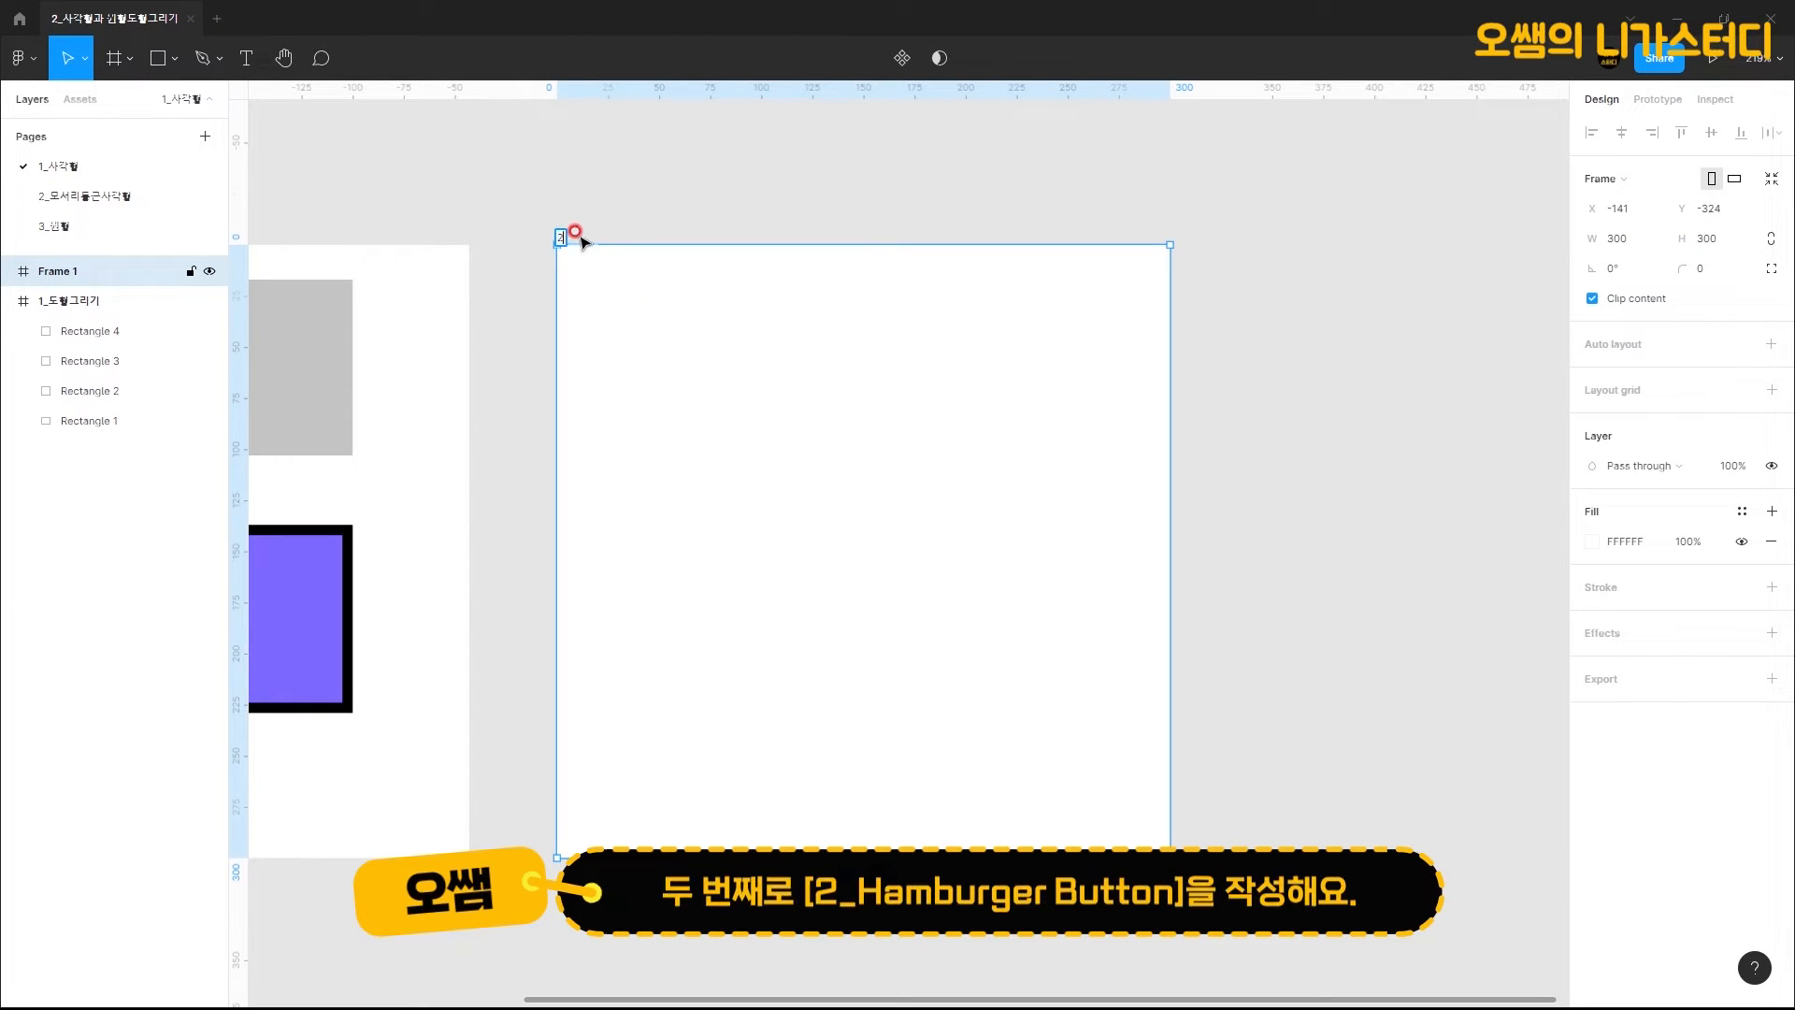
text(_Hamburger Button)
key(Return)
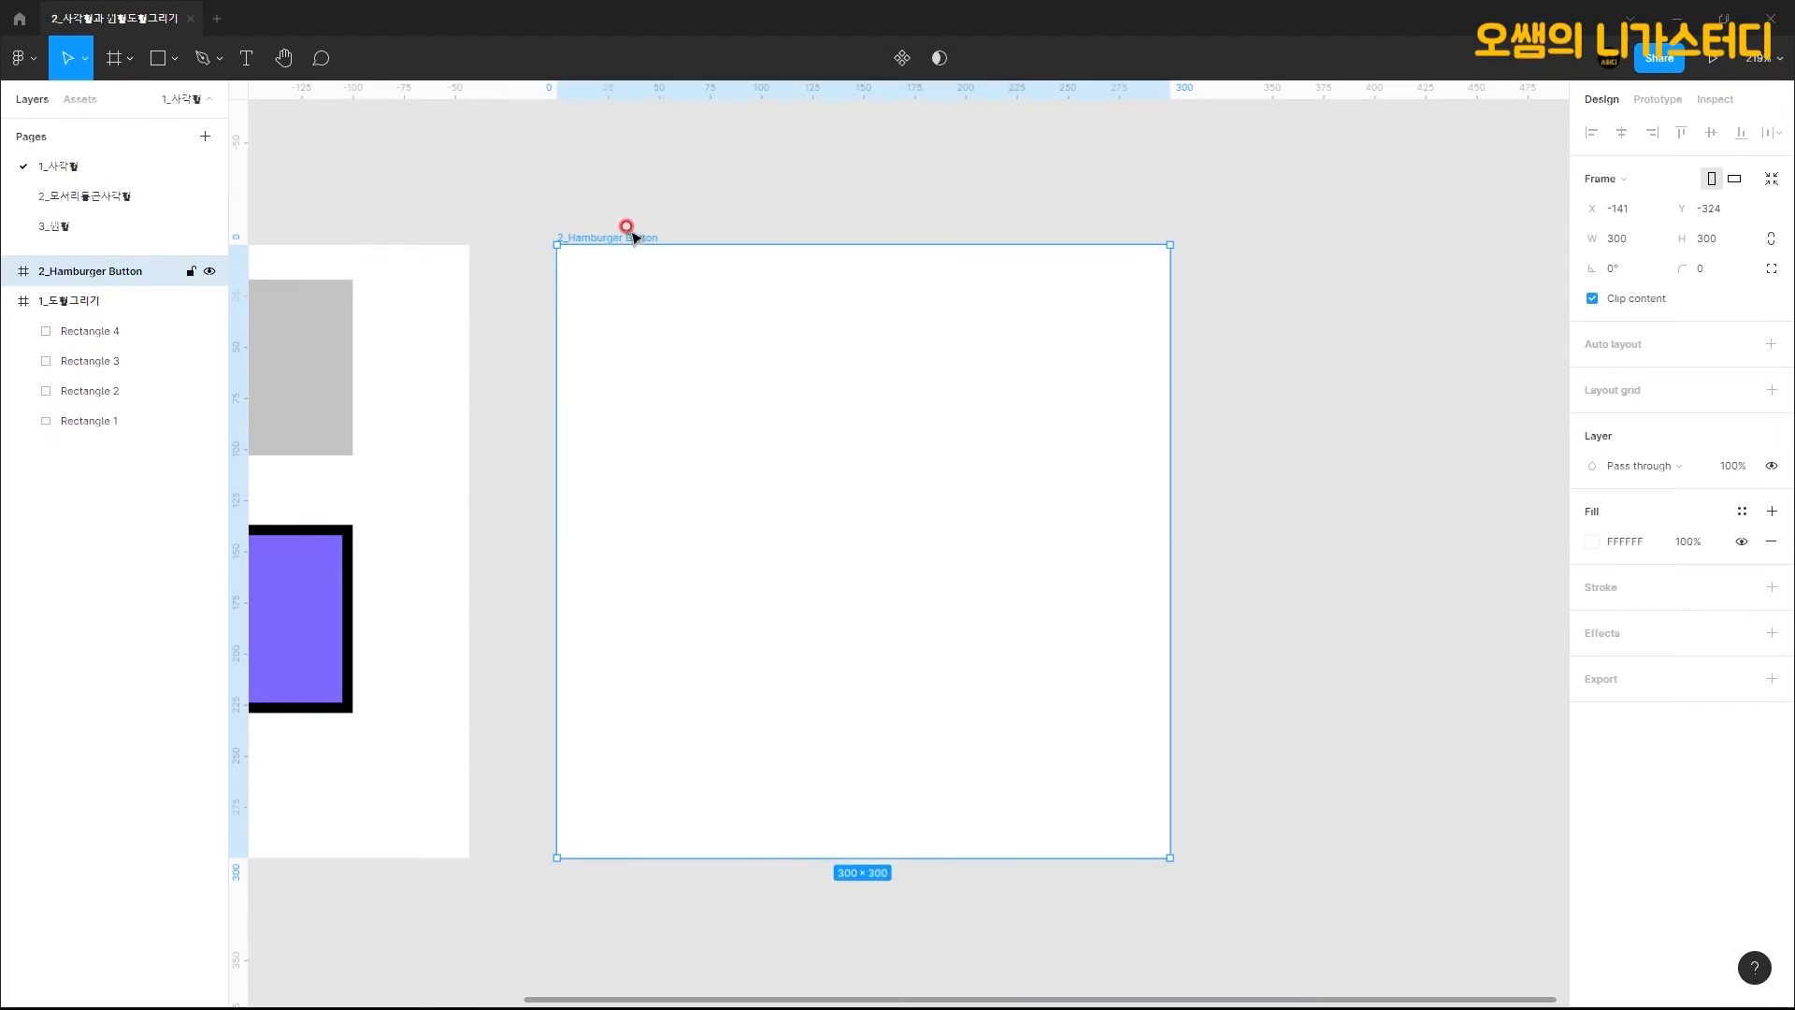
Step: Draw a horizontal bar near the top of the Hamburger Button frame, sized 250 × 30 and centered horizontally
click(157, 58)
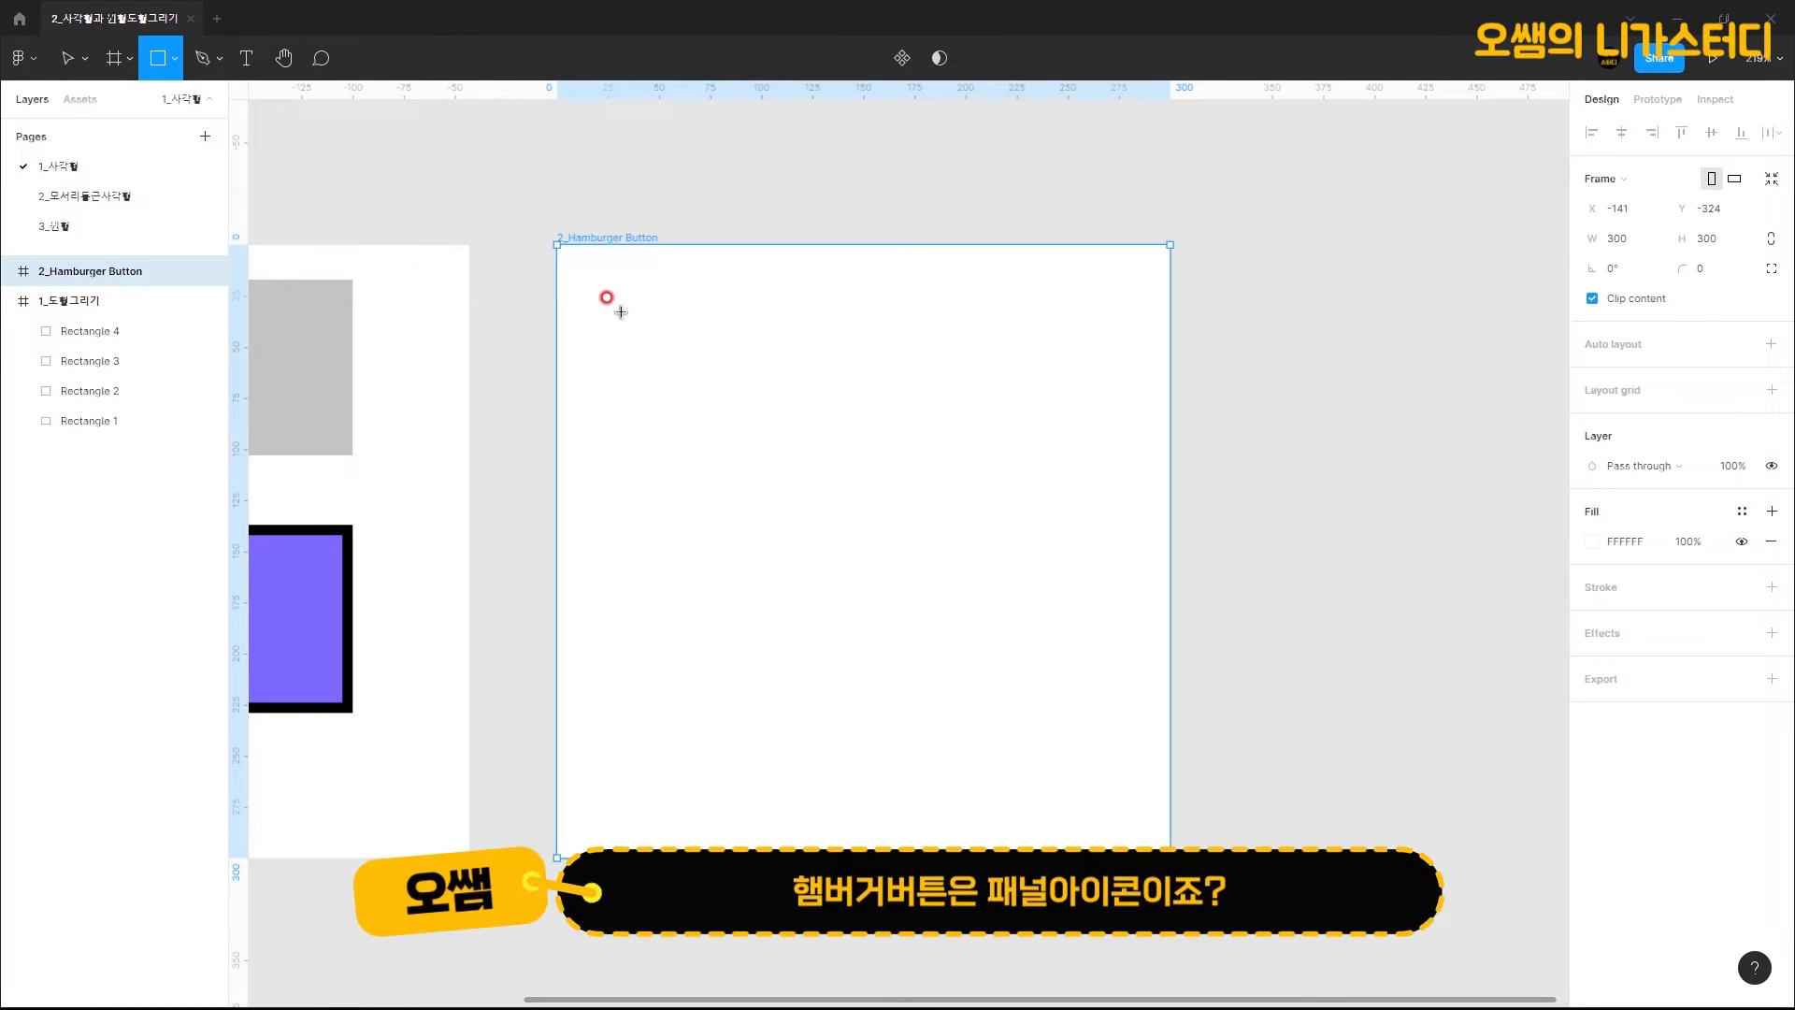
drag(612, 304, 1122, 370)
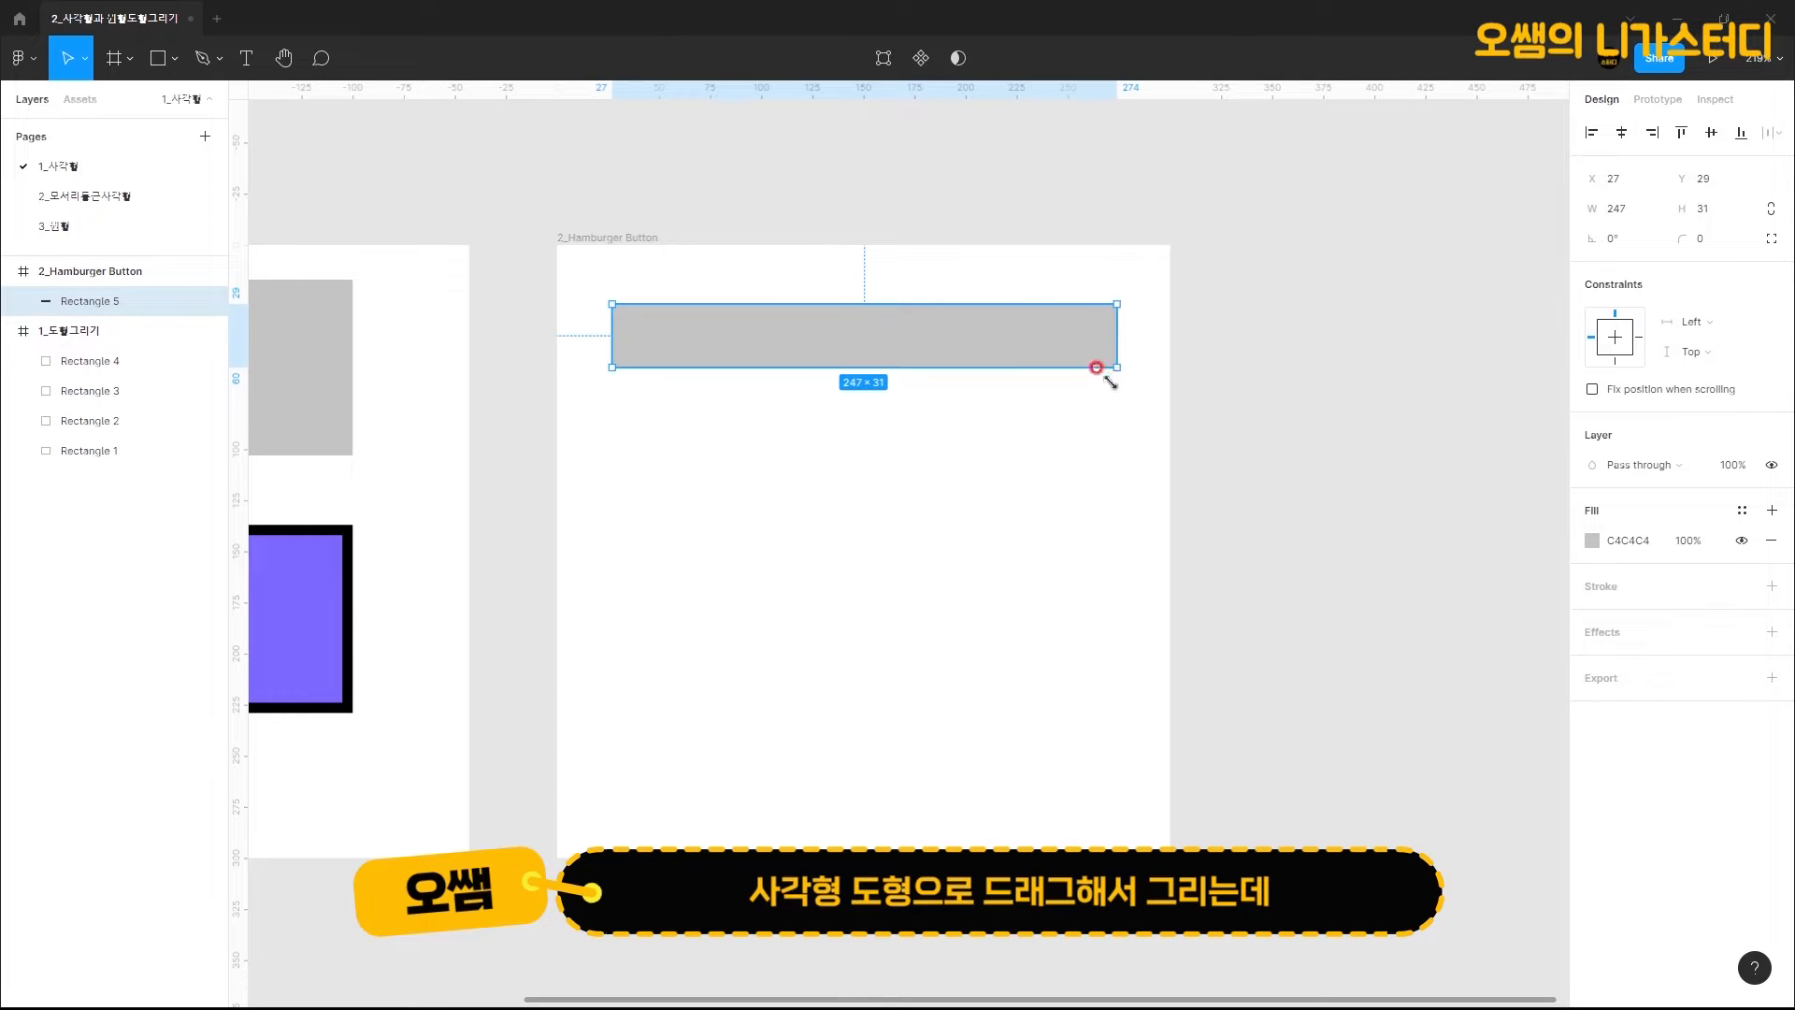
click(1622, 208)
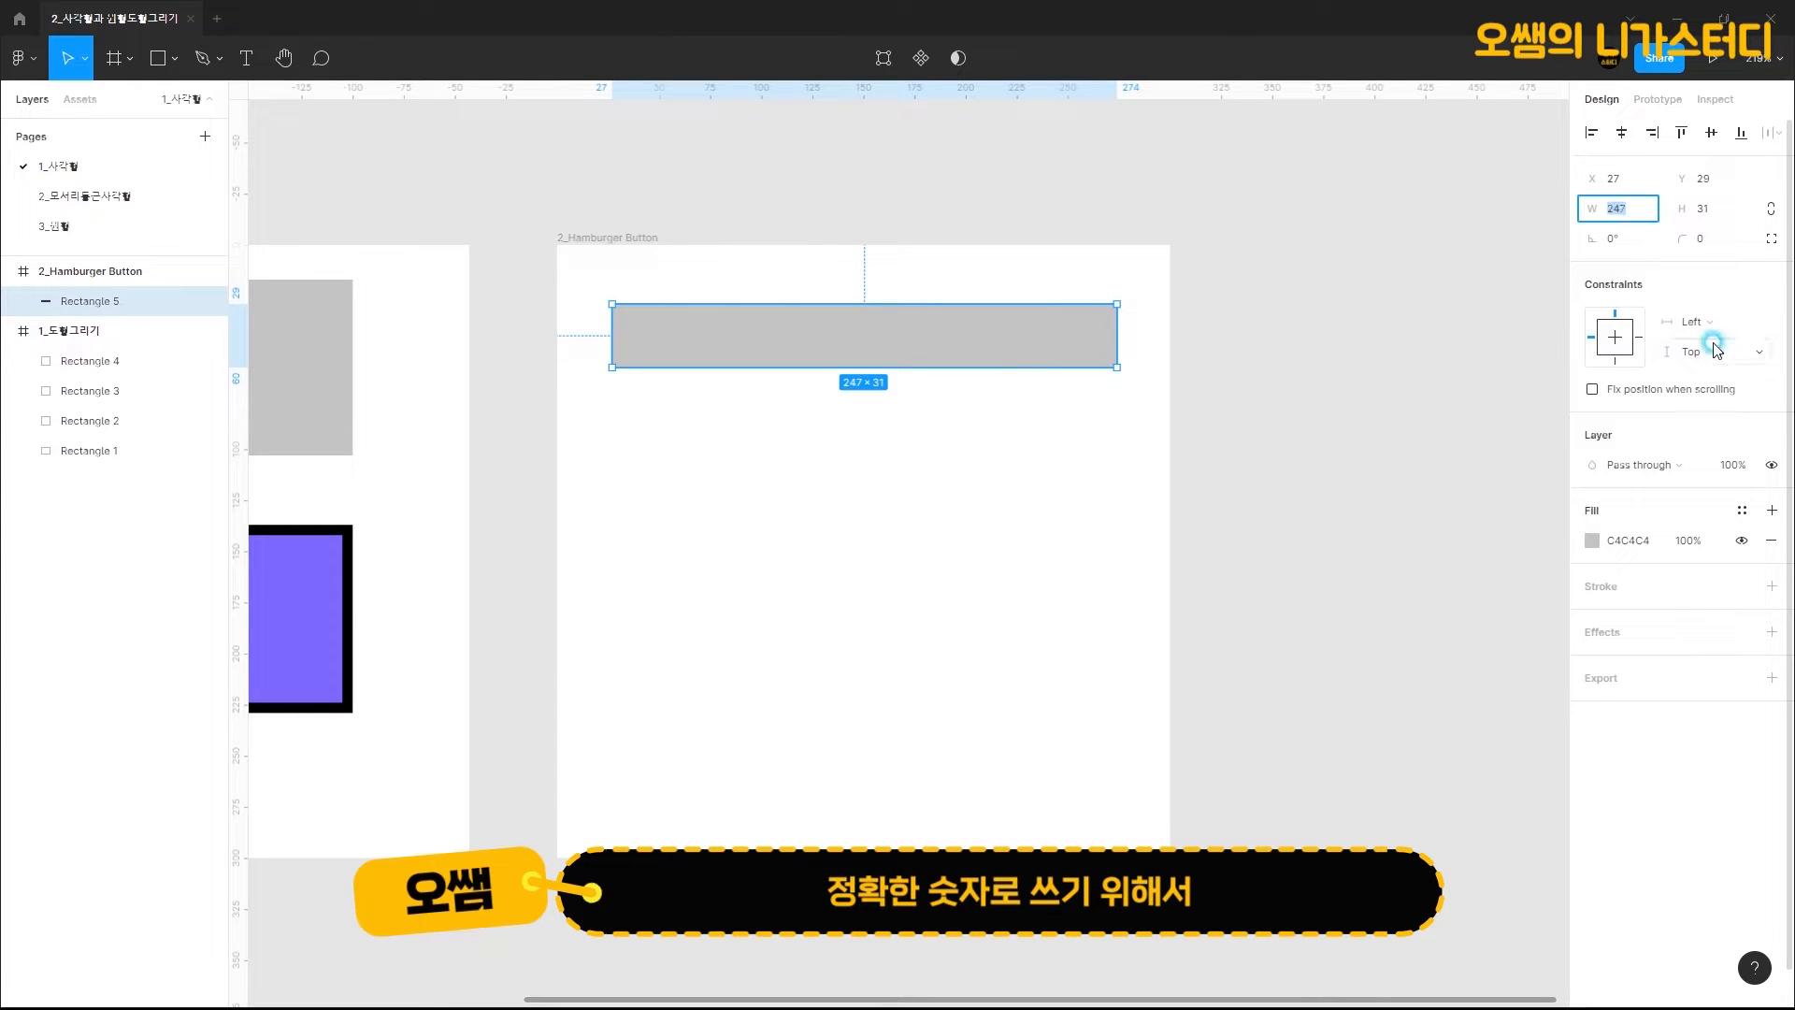
text(2)
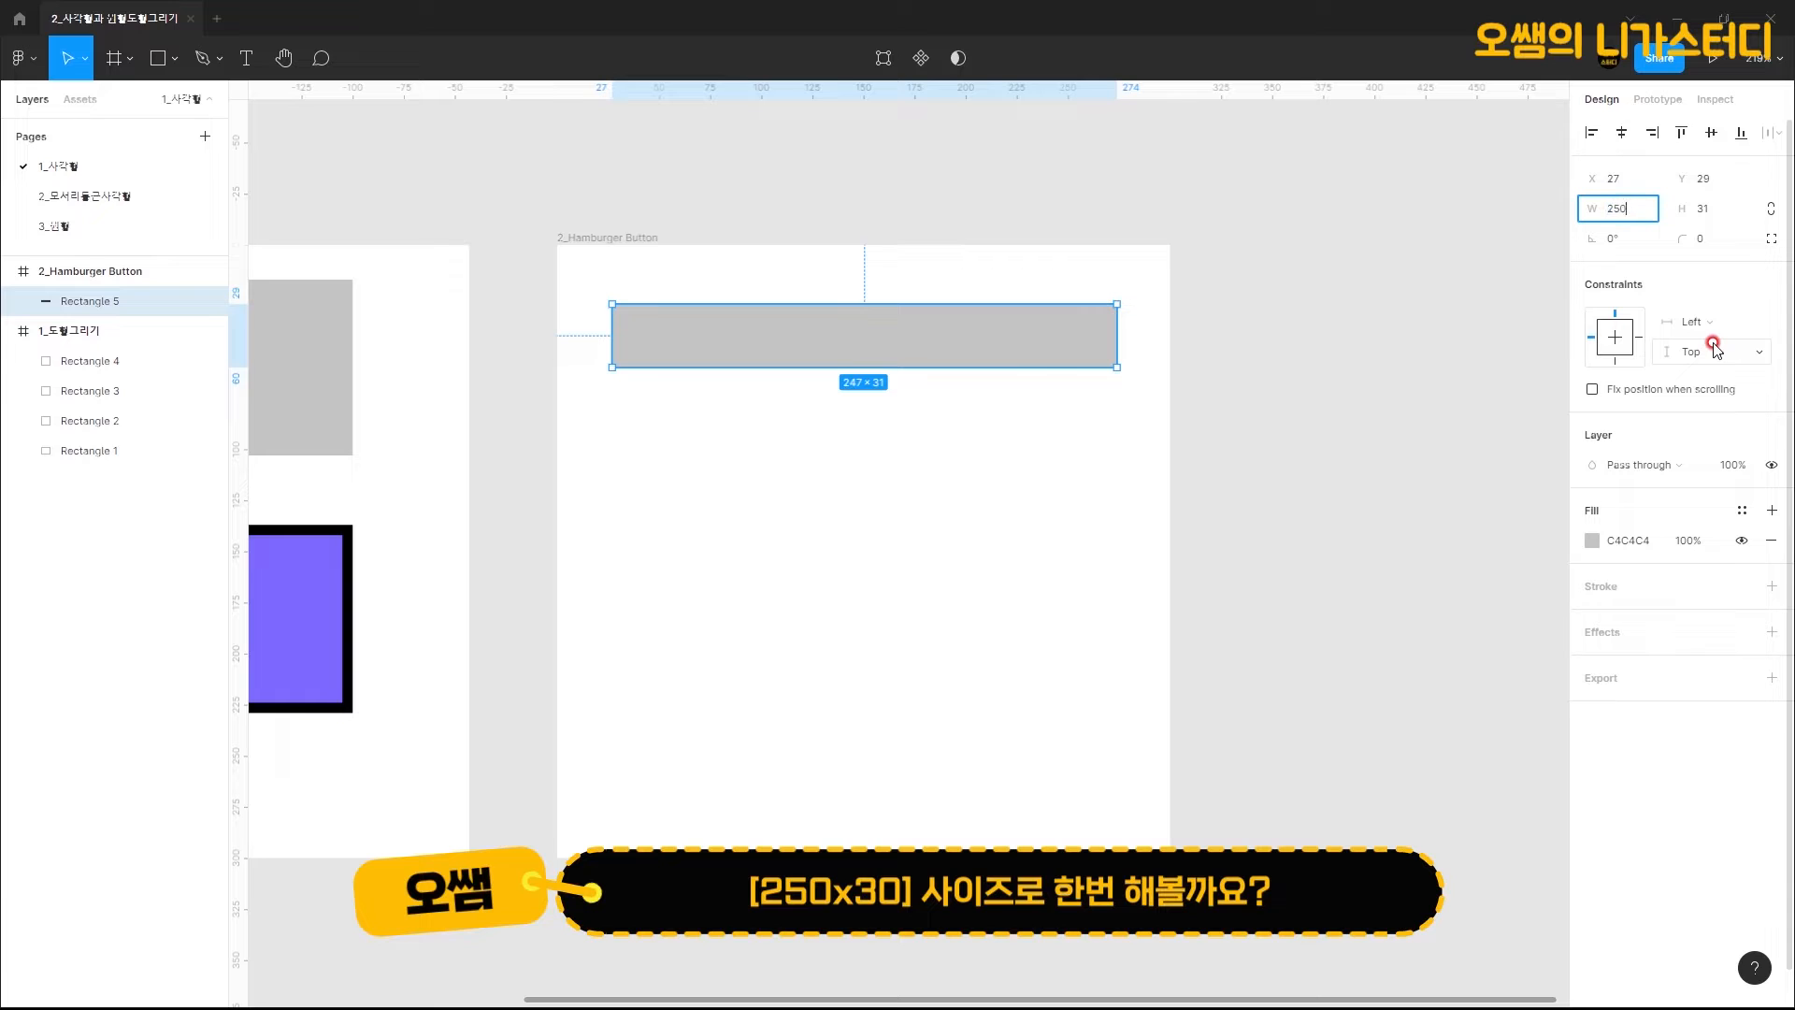
text(50)
key(Tab)
text(30)
key(Return)
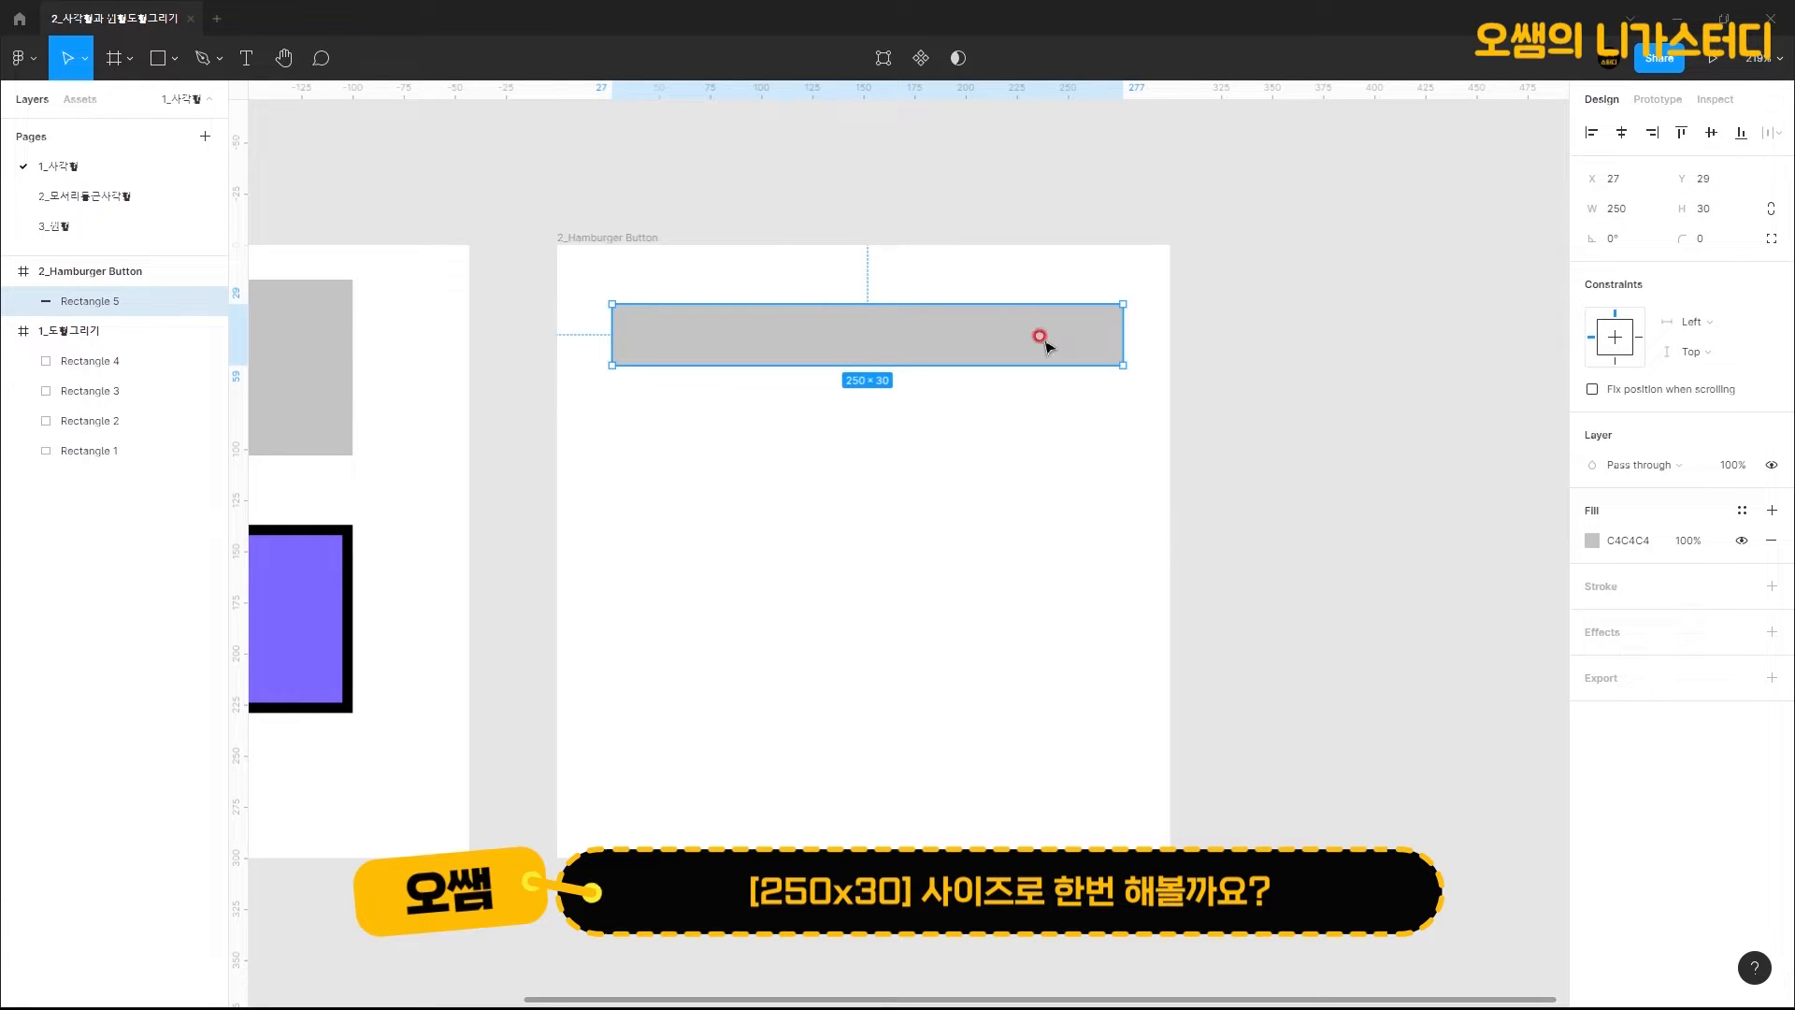
drag(1029, 345, 1021, 339)
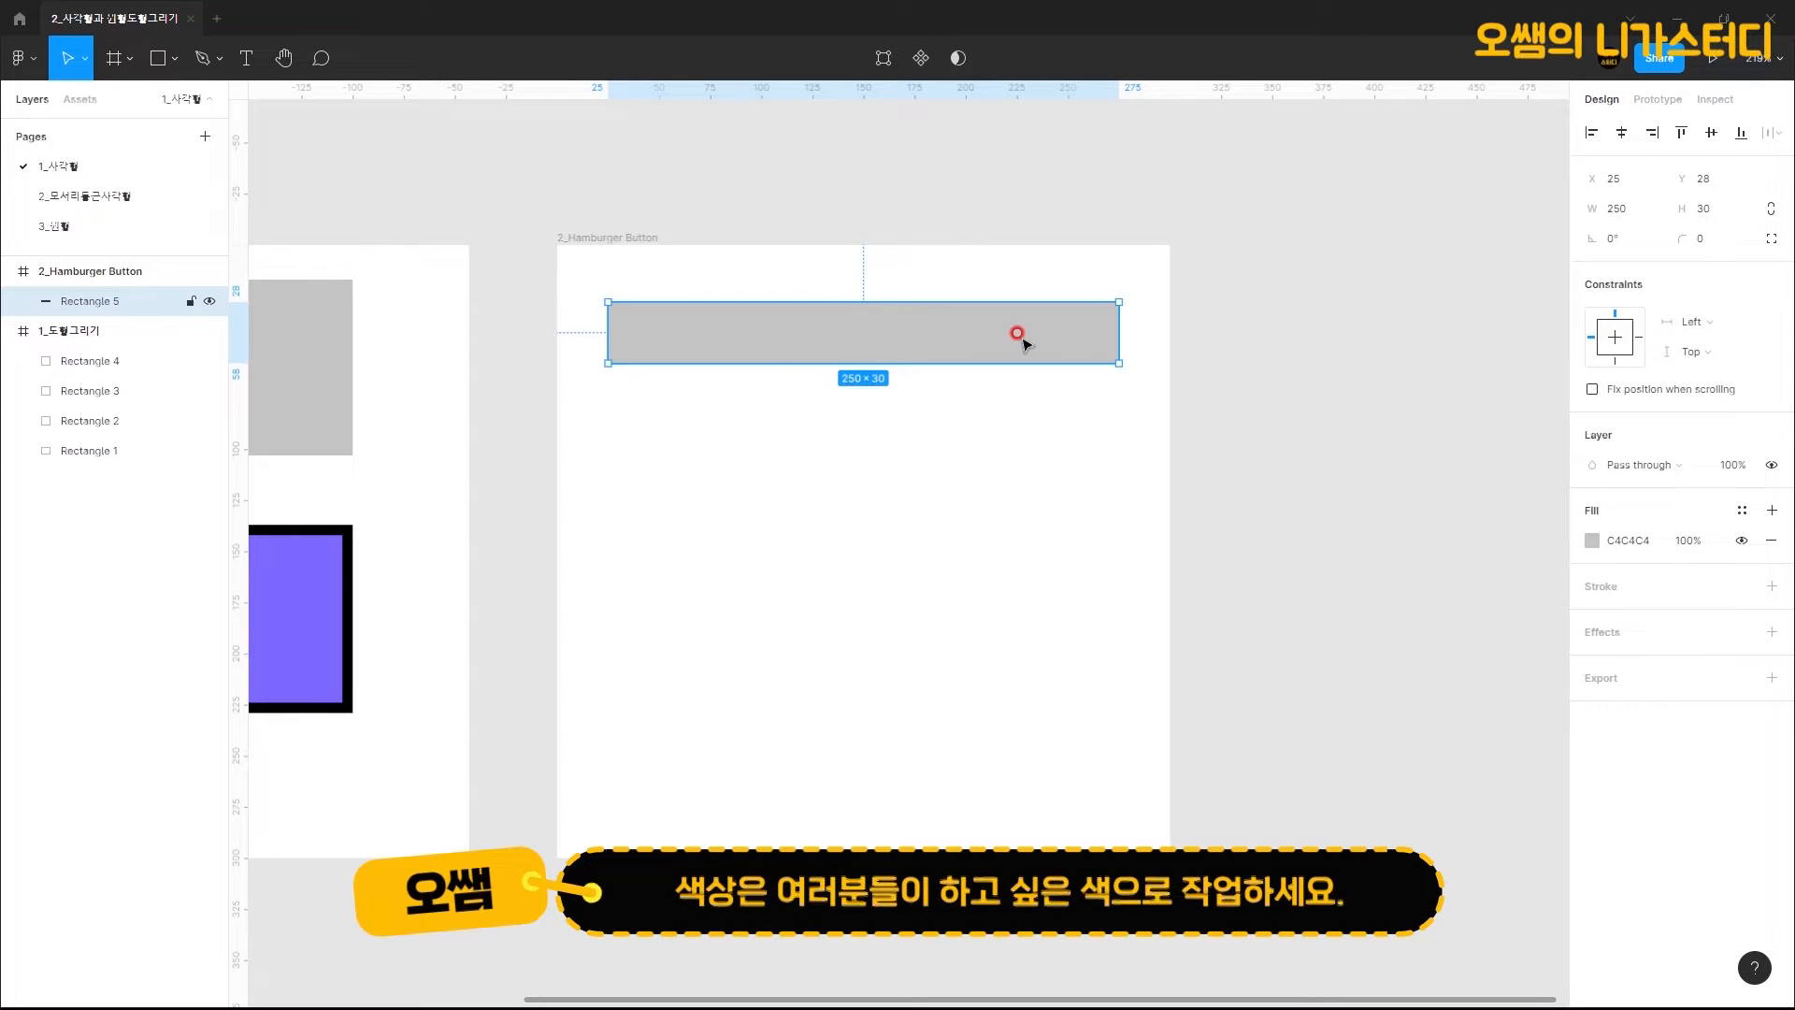
Step: Change the fill of the bar to the green 5FCE78 and close the color picker
click(1591, 541)
click(1451, 786)
drag(1463, 794, 1457, 795)
mouse_move(1485, 559)
mouse_down()
mouse_move(1521, 541)
mouse_move(1466, 587)
mouse_up()
click(1007, 452)
Step: Duplicate the green bar straight below itself and repeat the duplication at the same spacing to get three bars
click(893, 335)
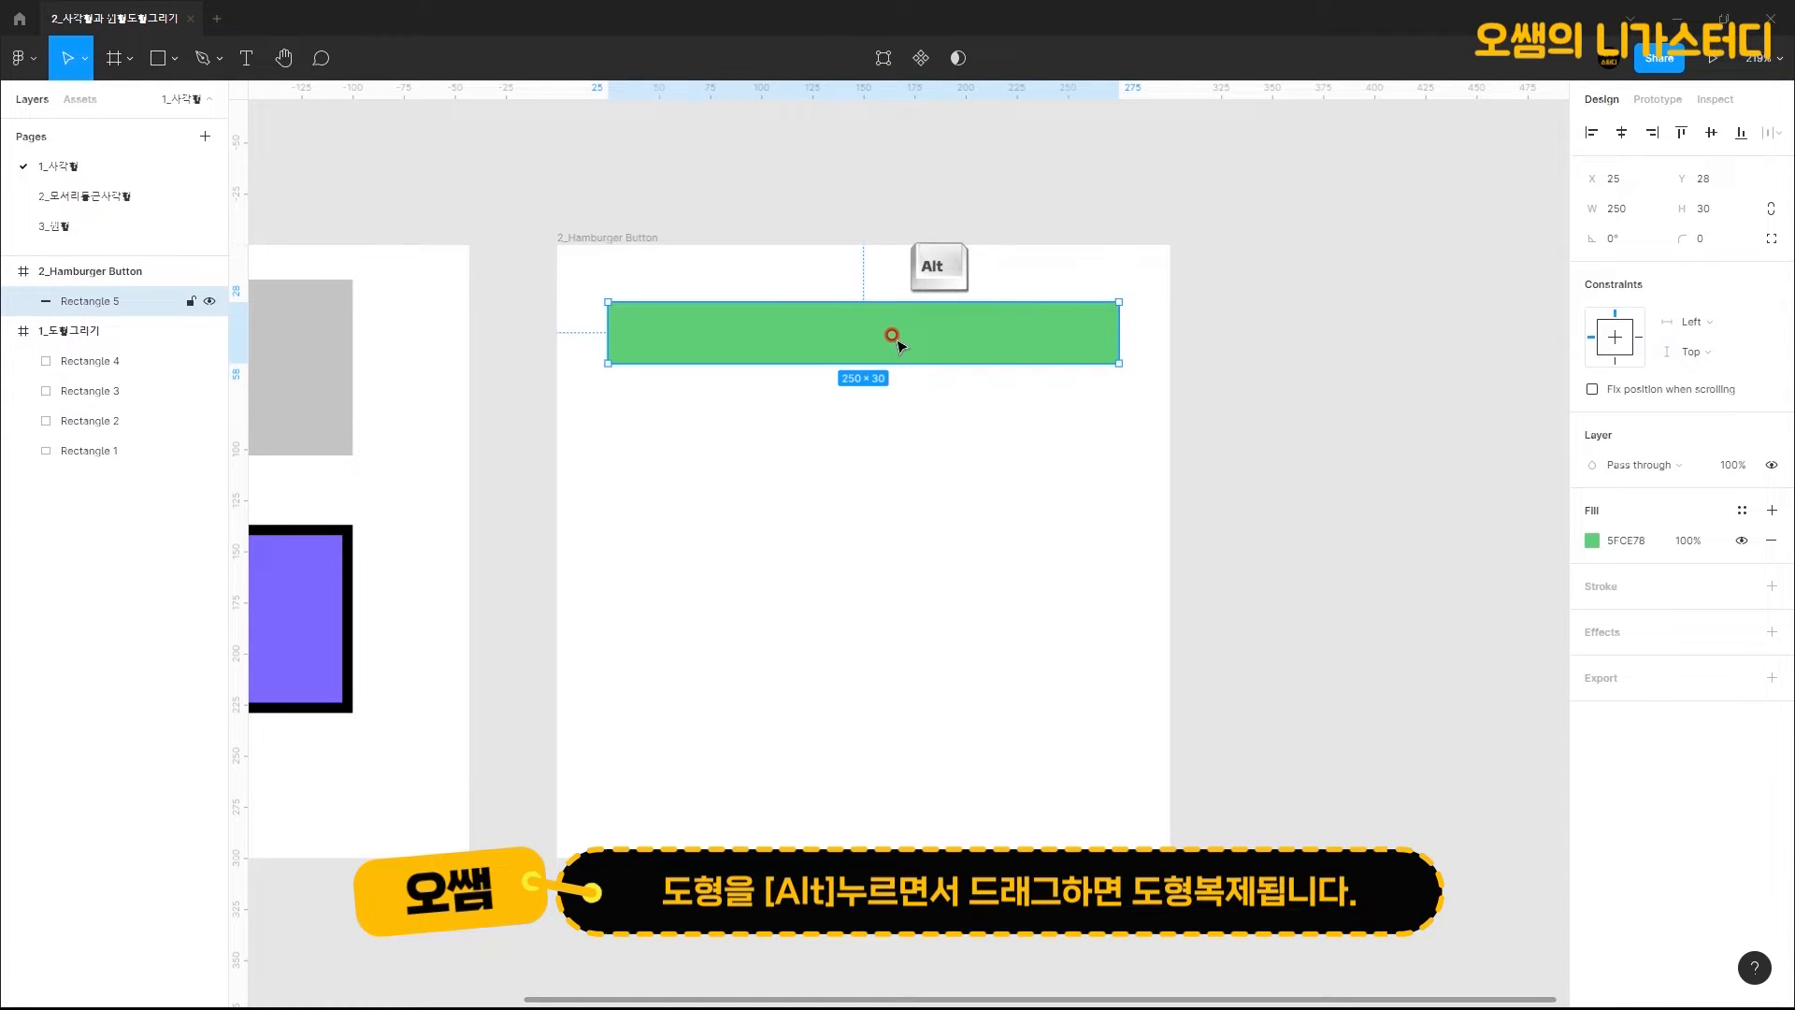
drag(900, 346, 899, 461)
key(ctrl+d)
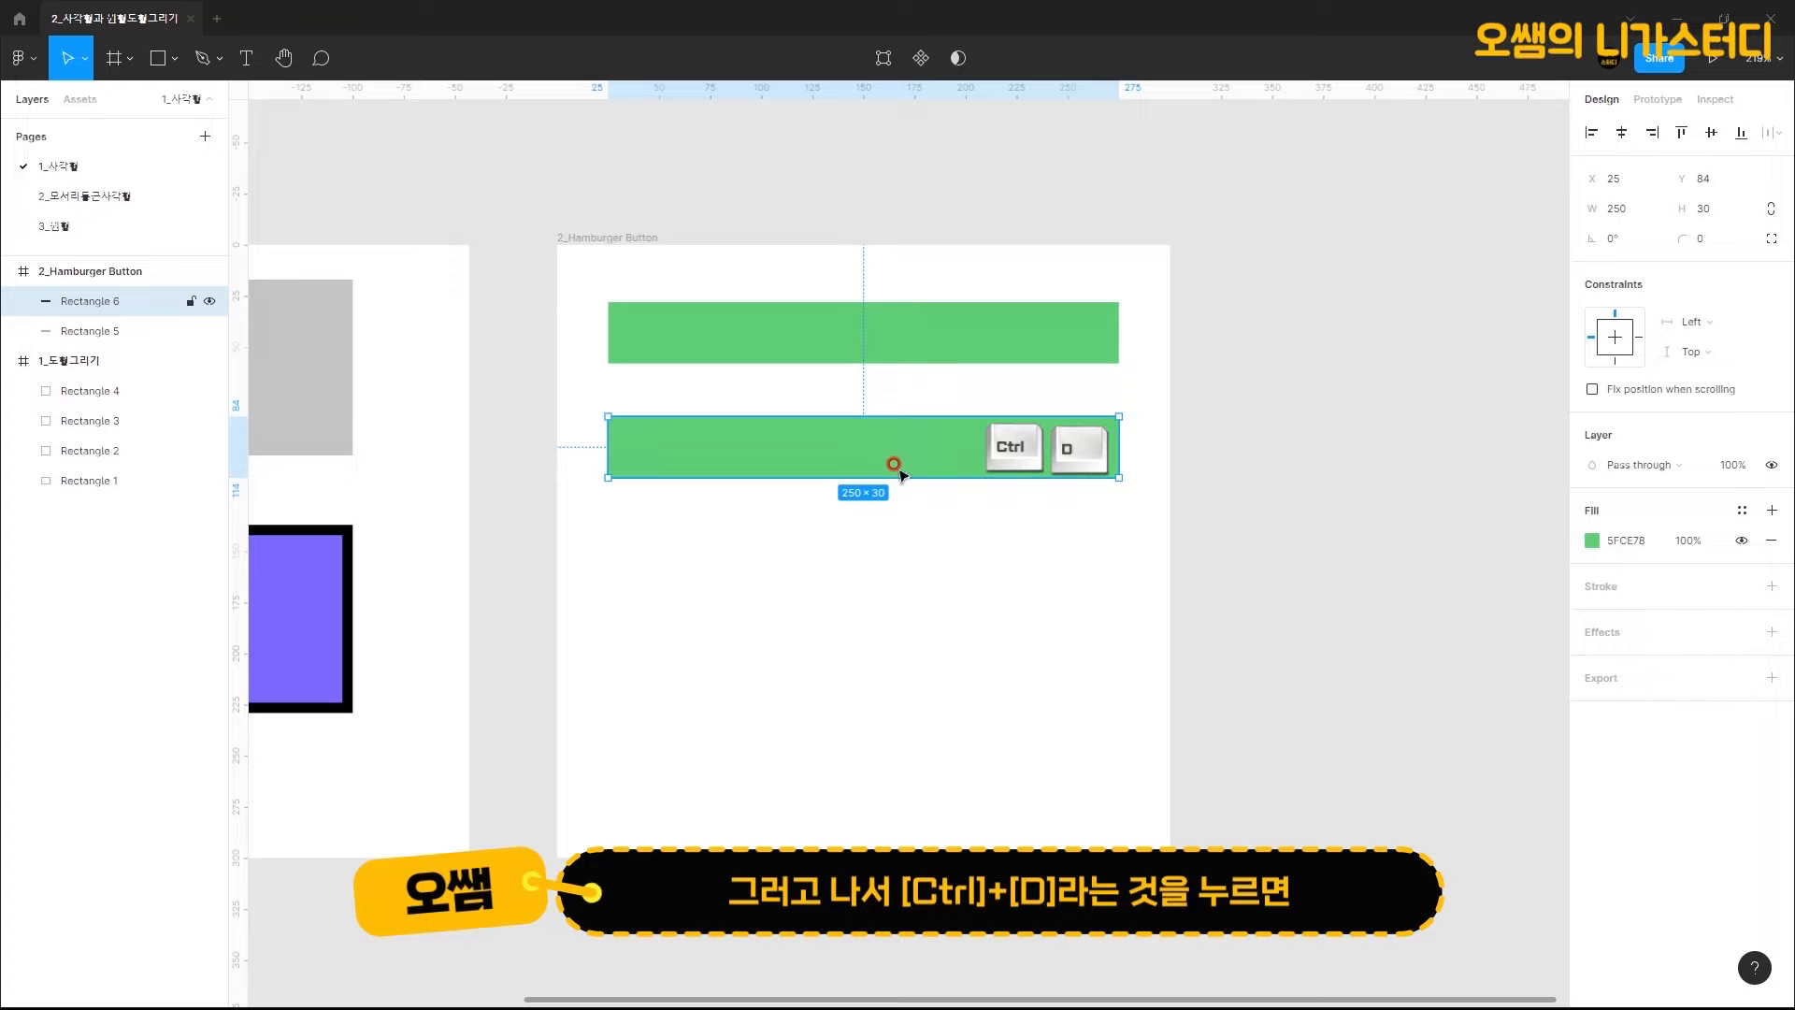
key(ctrl+d)
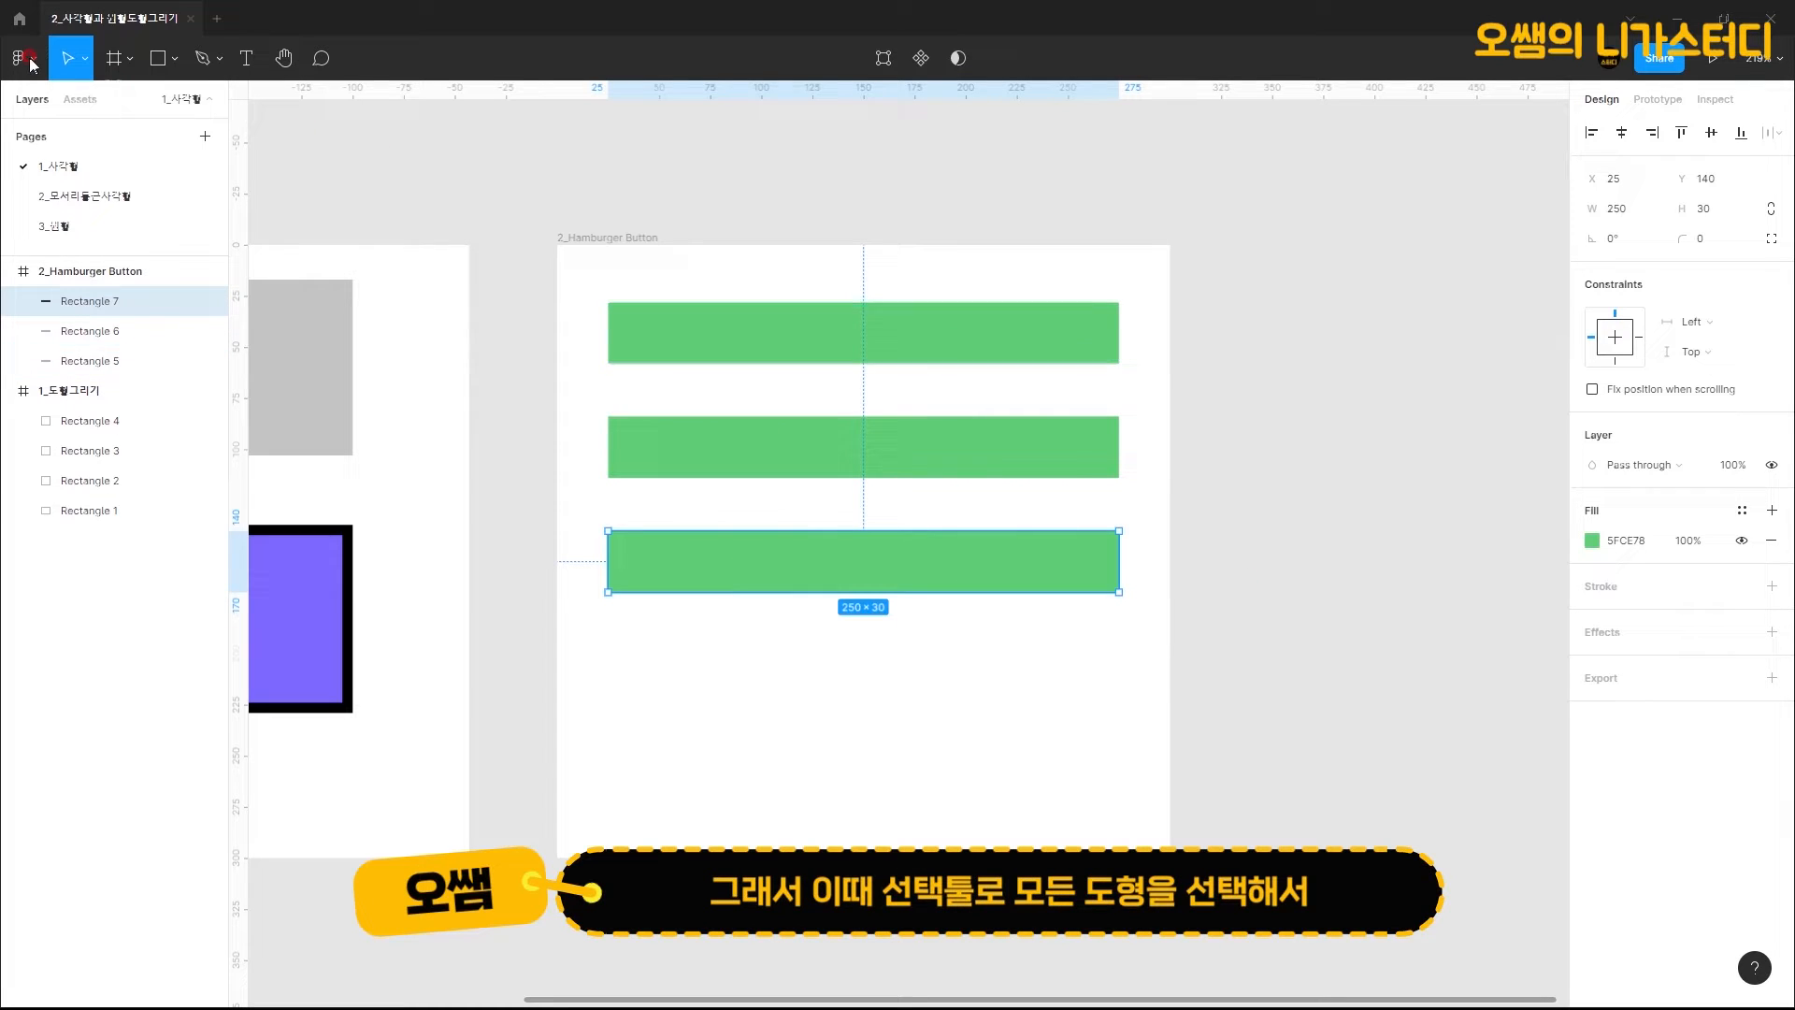
Step: Set the vertical spacing between the three bars to 50, and center them together vertically in the frame
click(1166, 650)
drag(1169, 661, 534, 279)
mouse_move(868, 390)
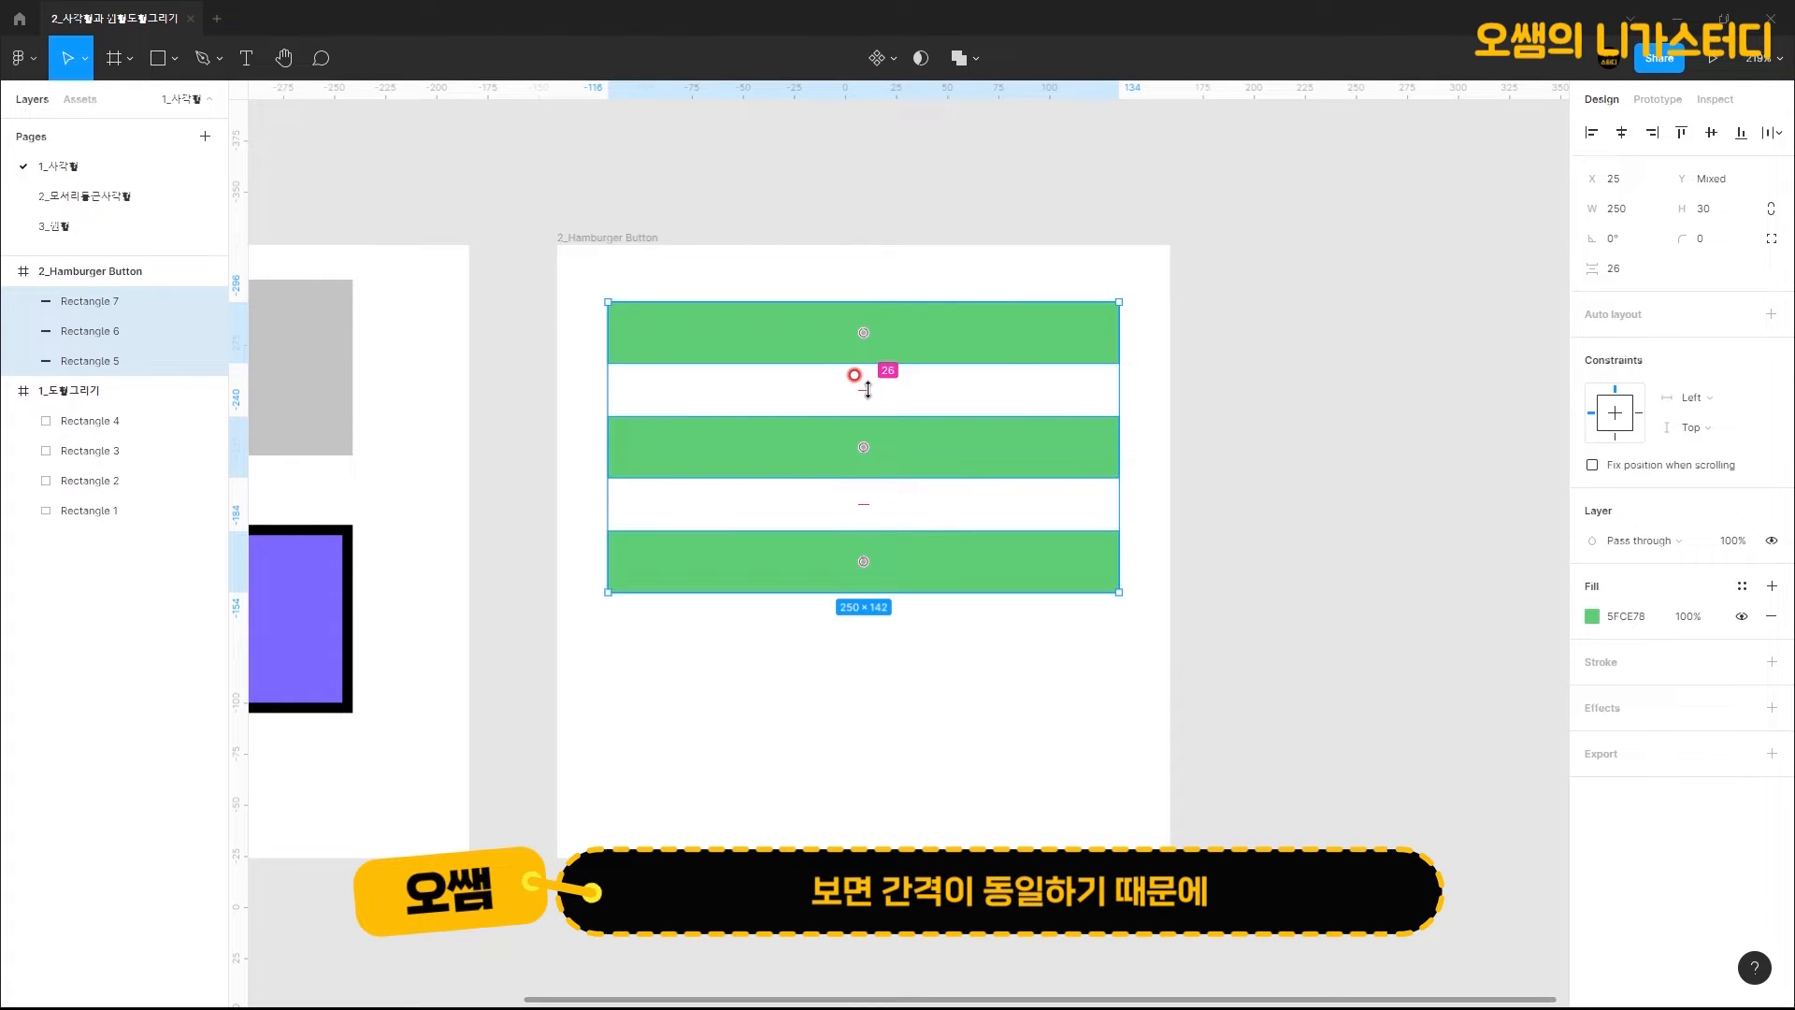
mouse_move(864, 506)
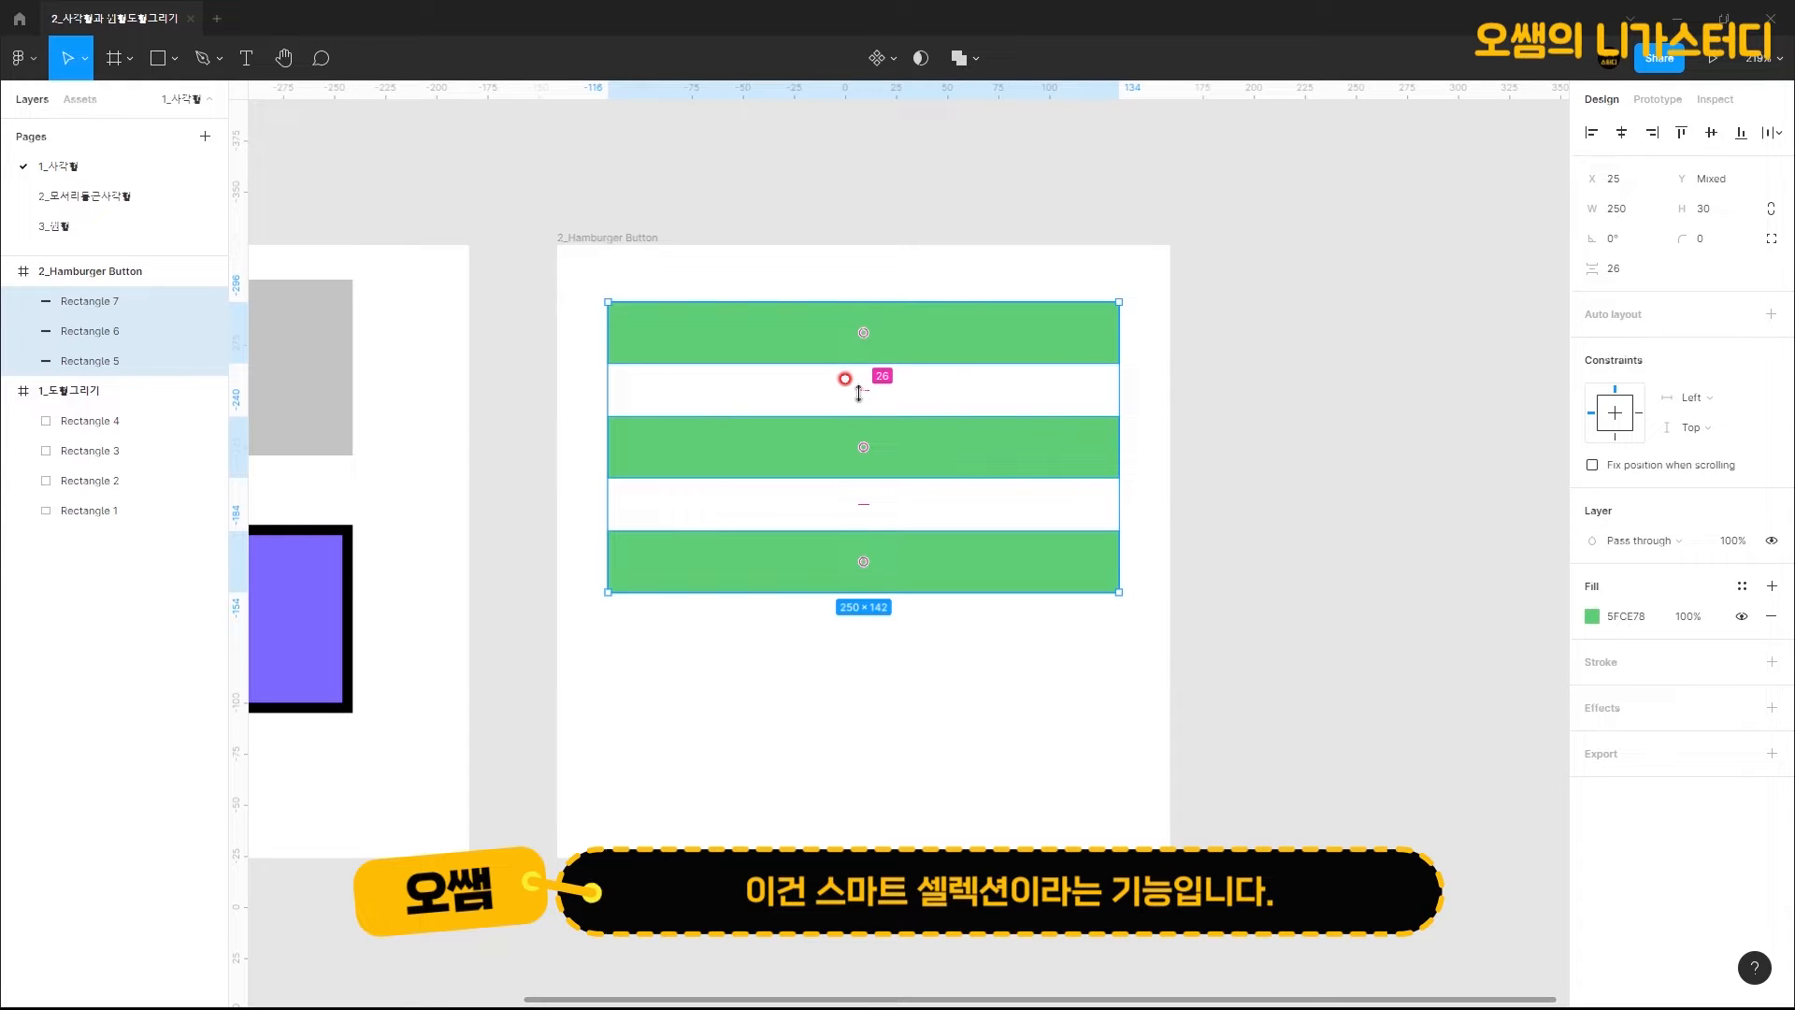
drag(857, 396, 867, 412)
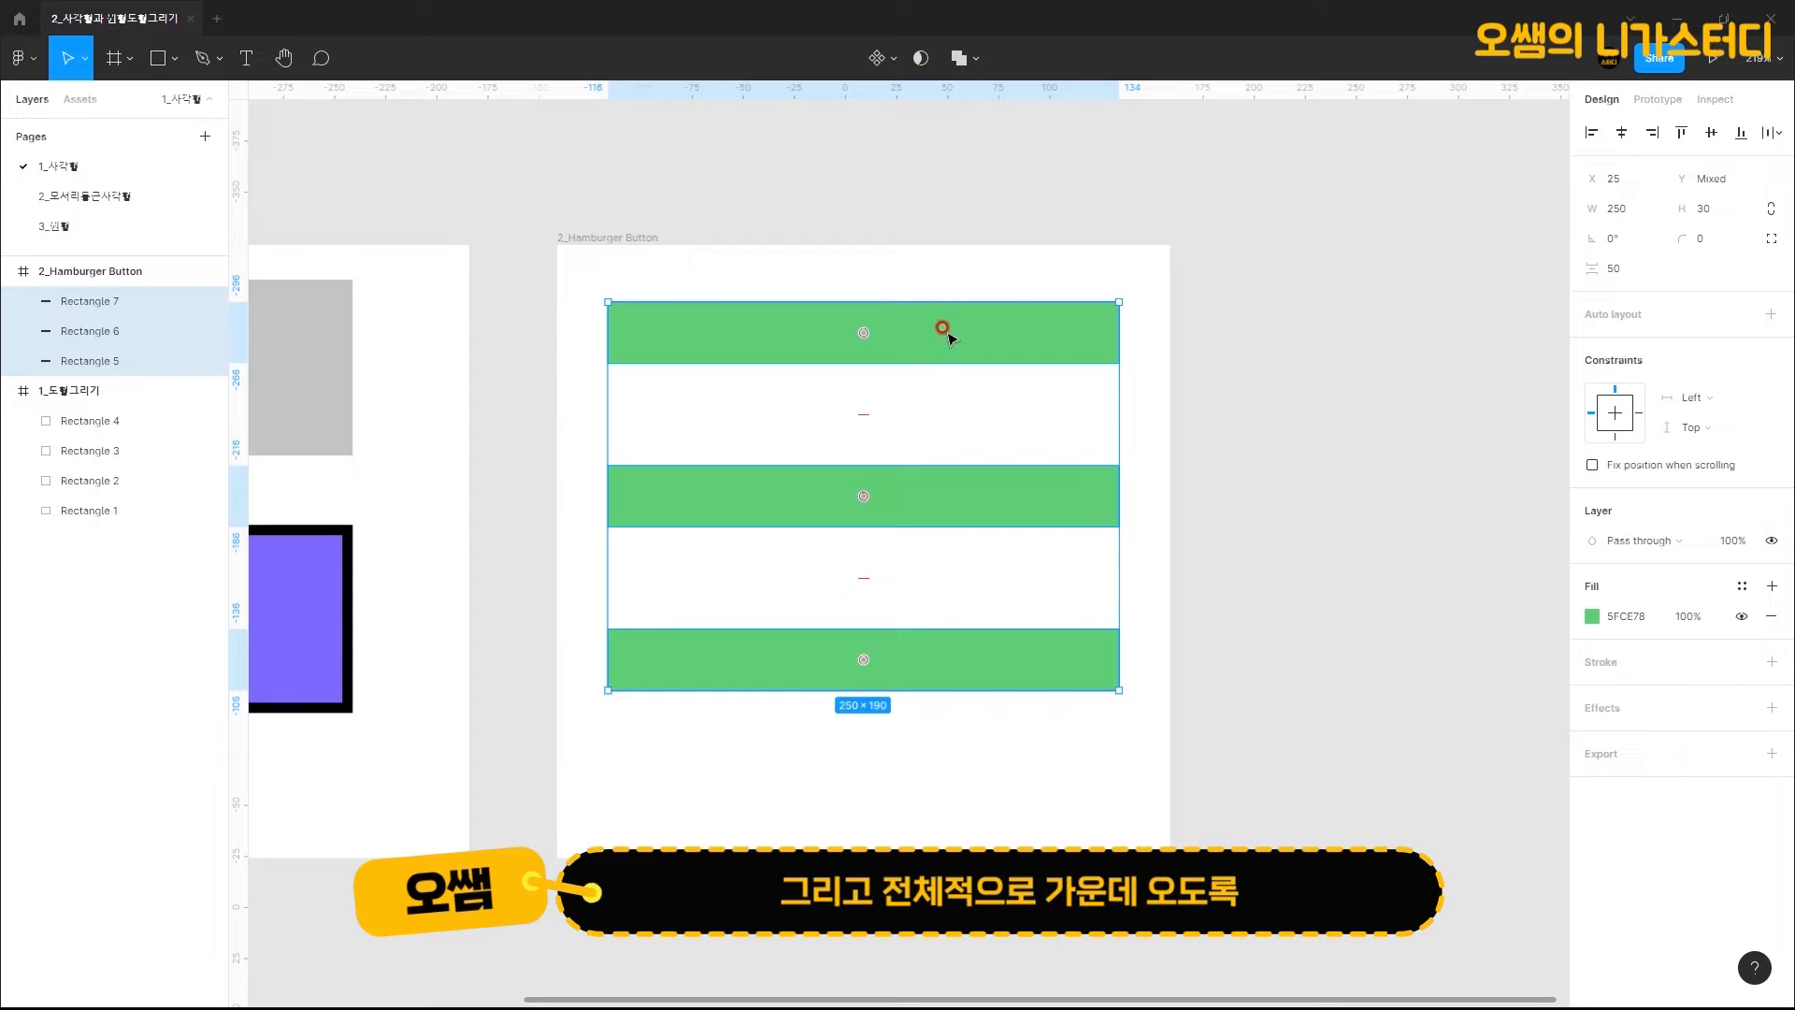
drag(950, 335, 953, 390)
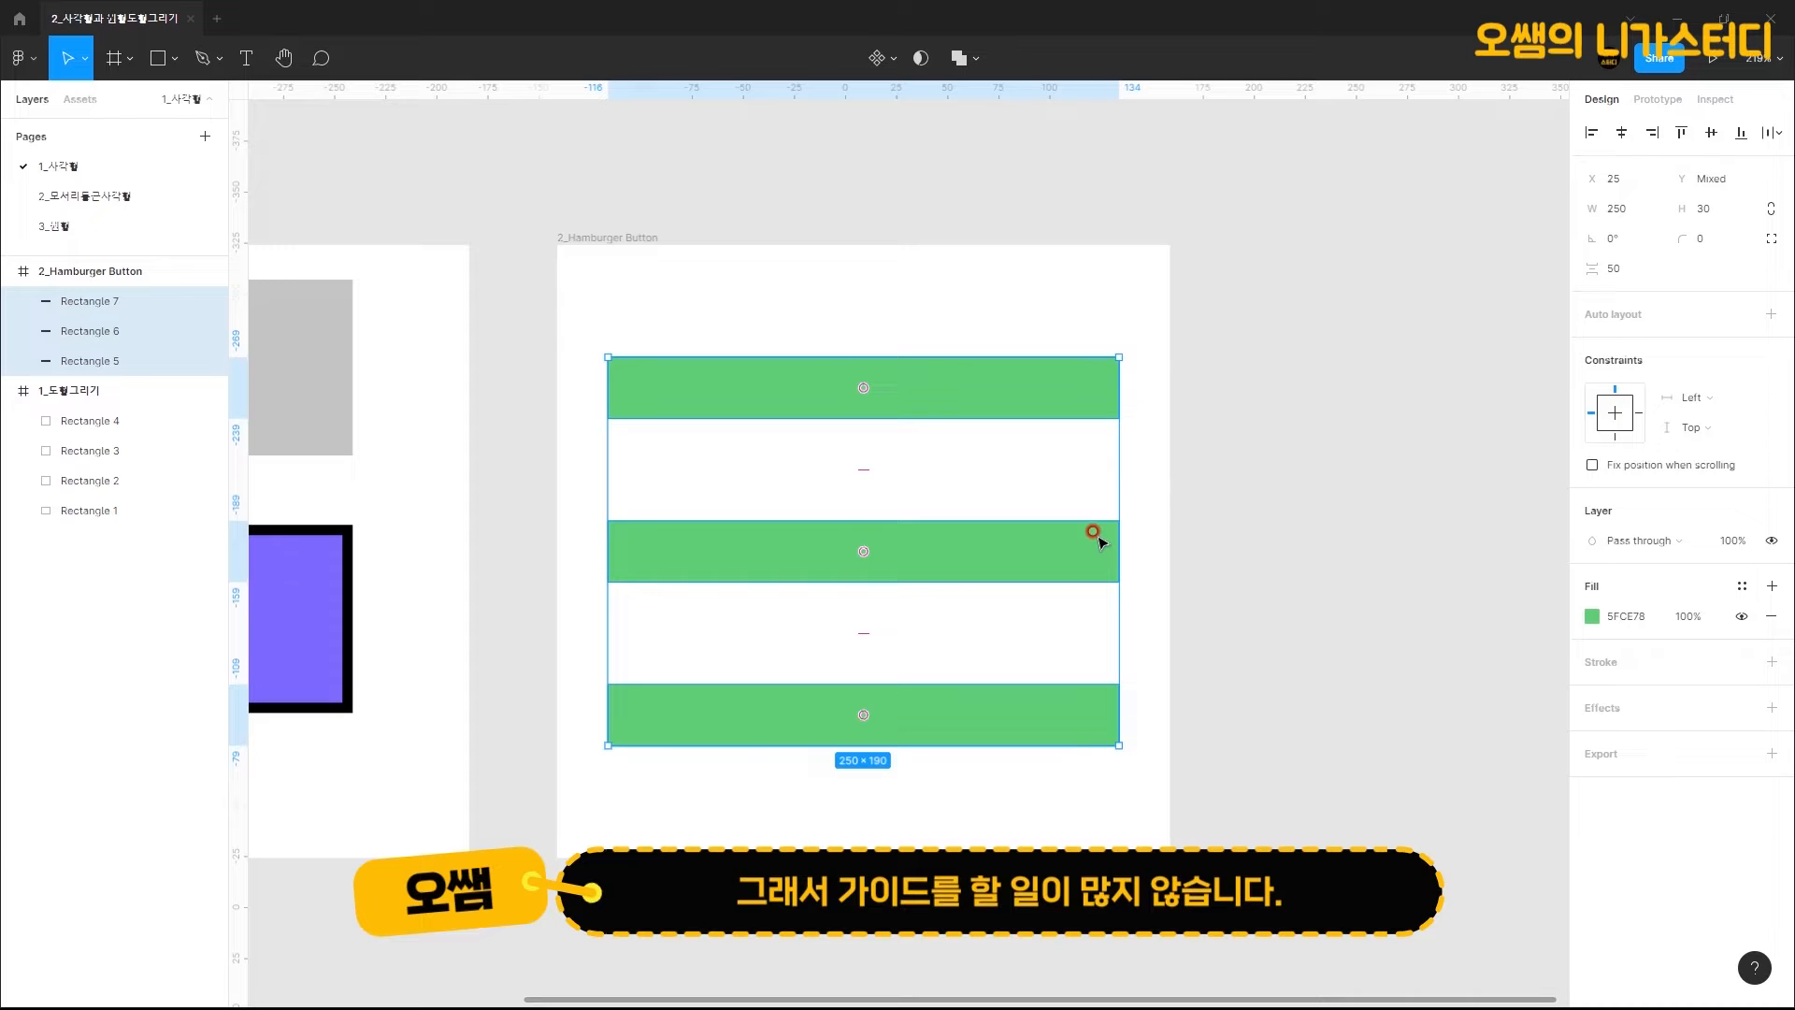
click(1125, 310)
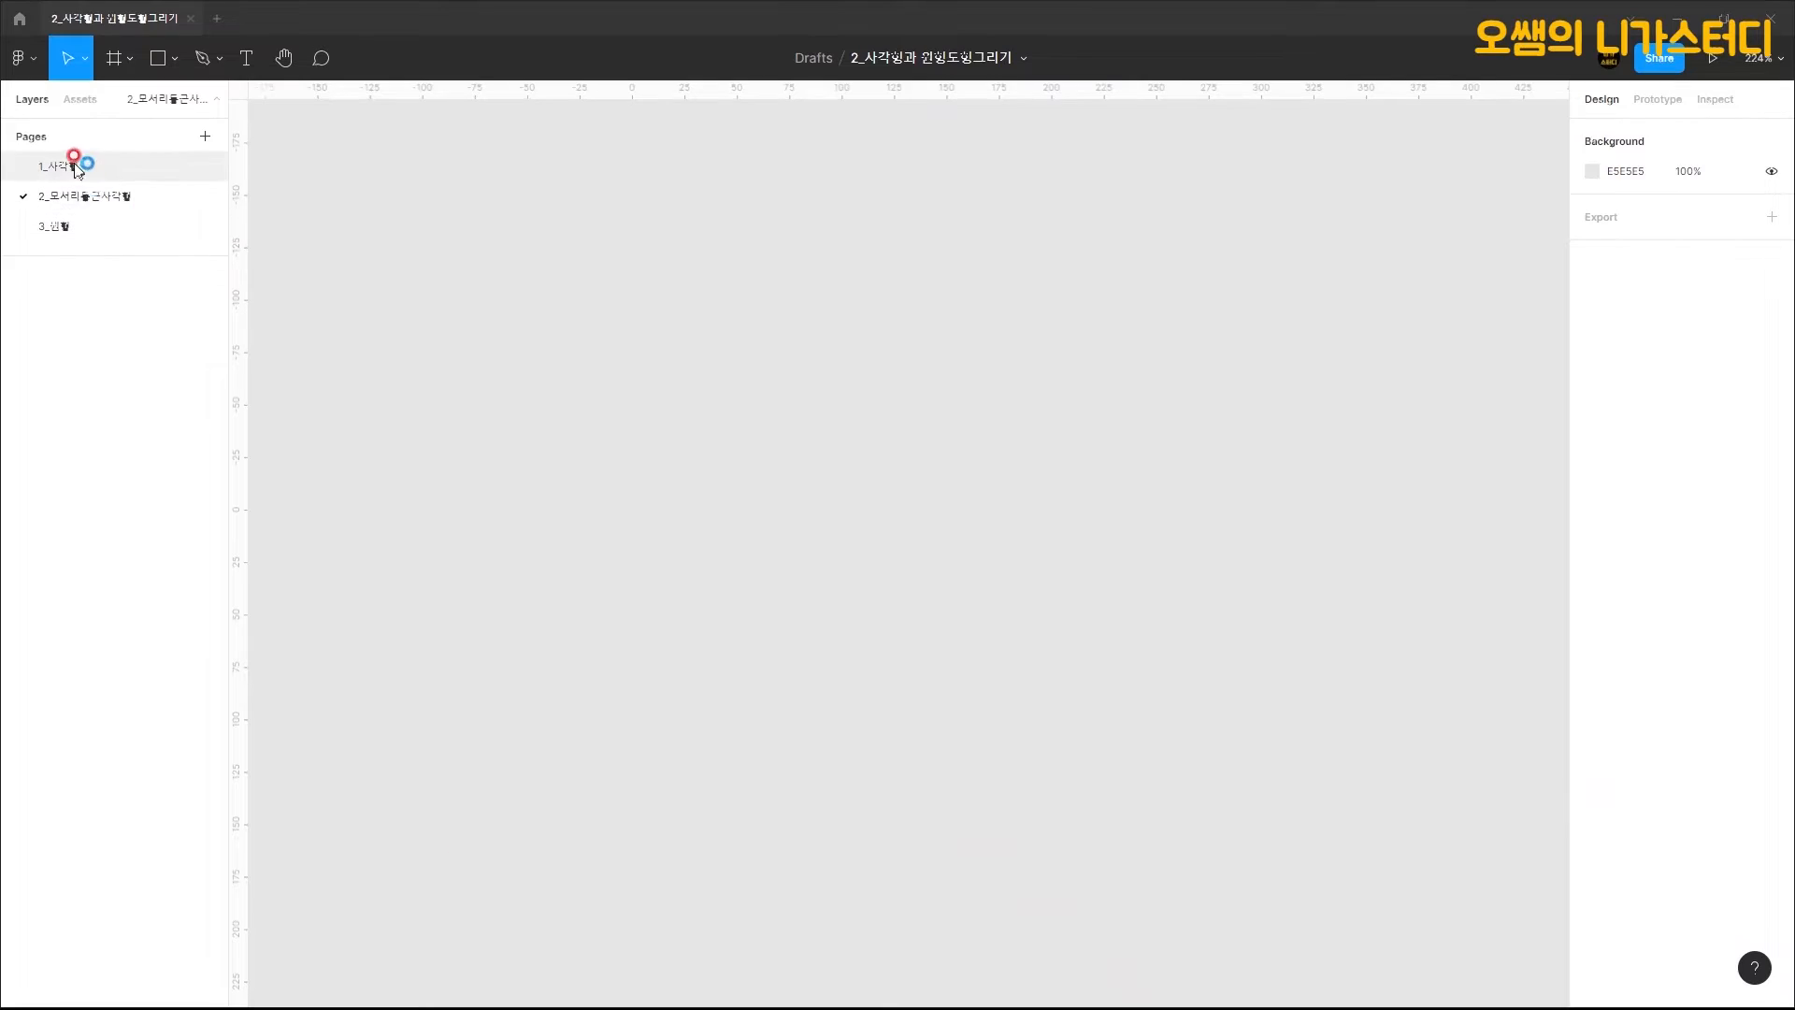
Step: Draw a frame on the page 2_모서리둥근사각형 and set its size to 300 × 300
click(84, 196)
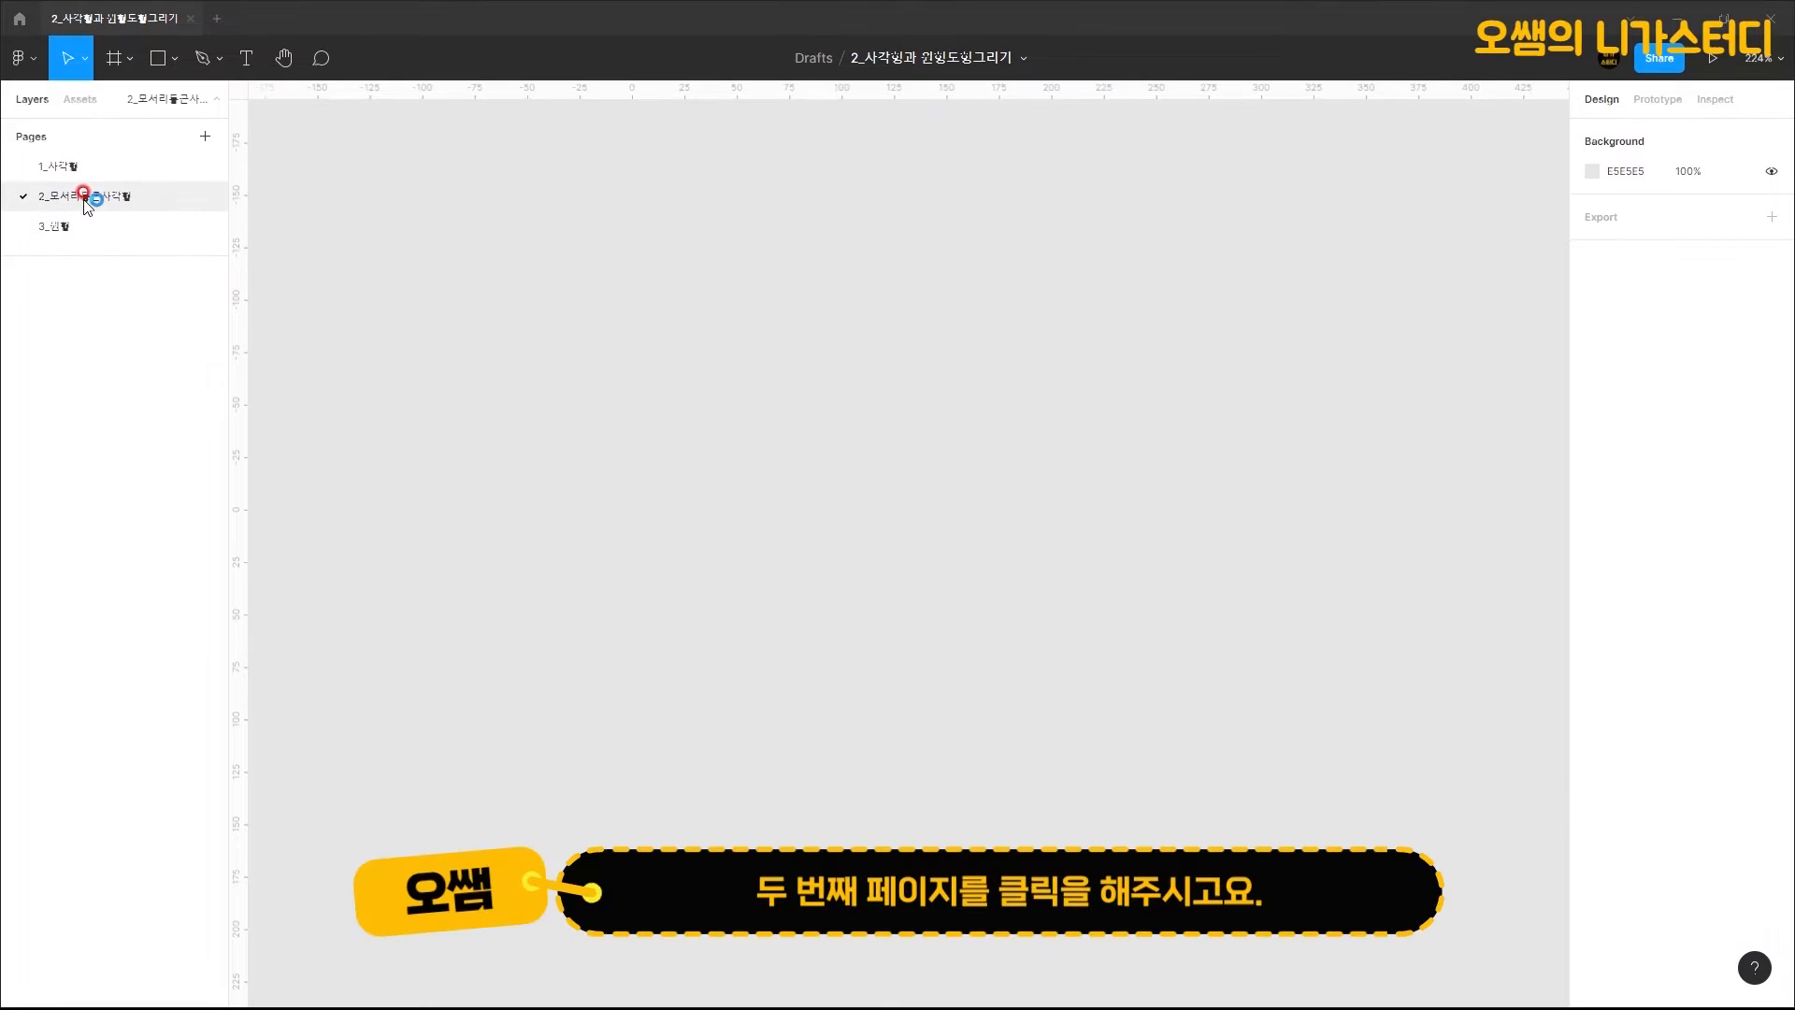
click(114, 58)
drag(322, 251, 865, 776)
click(1630, 240)
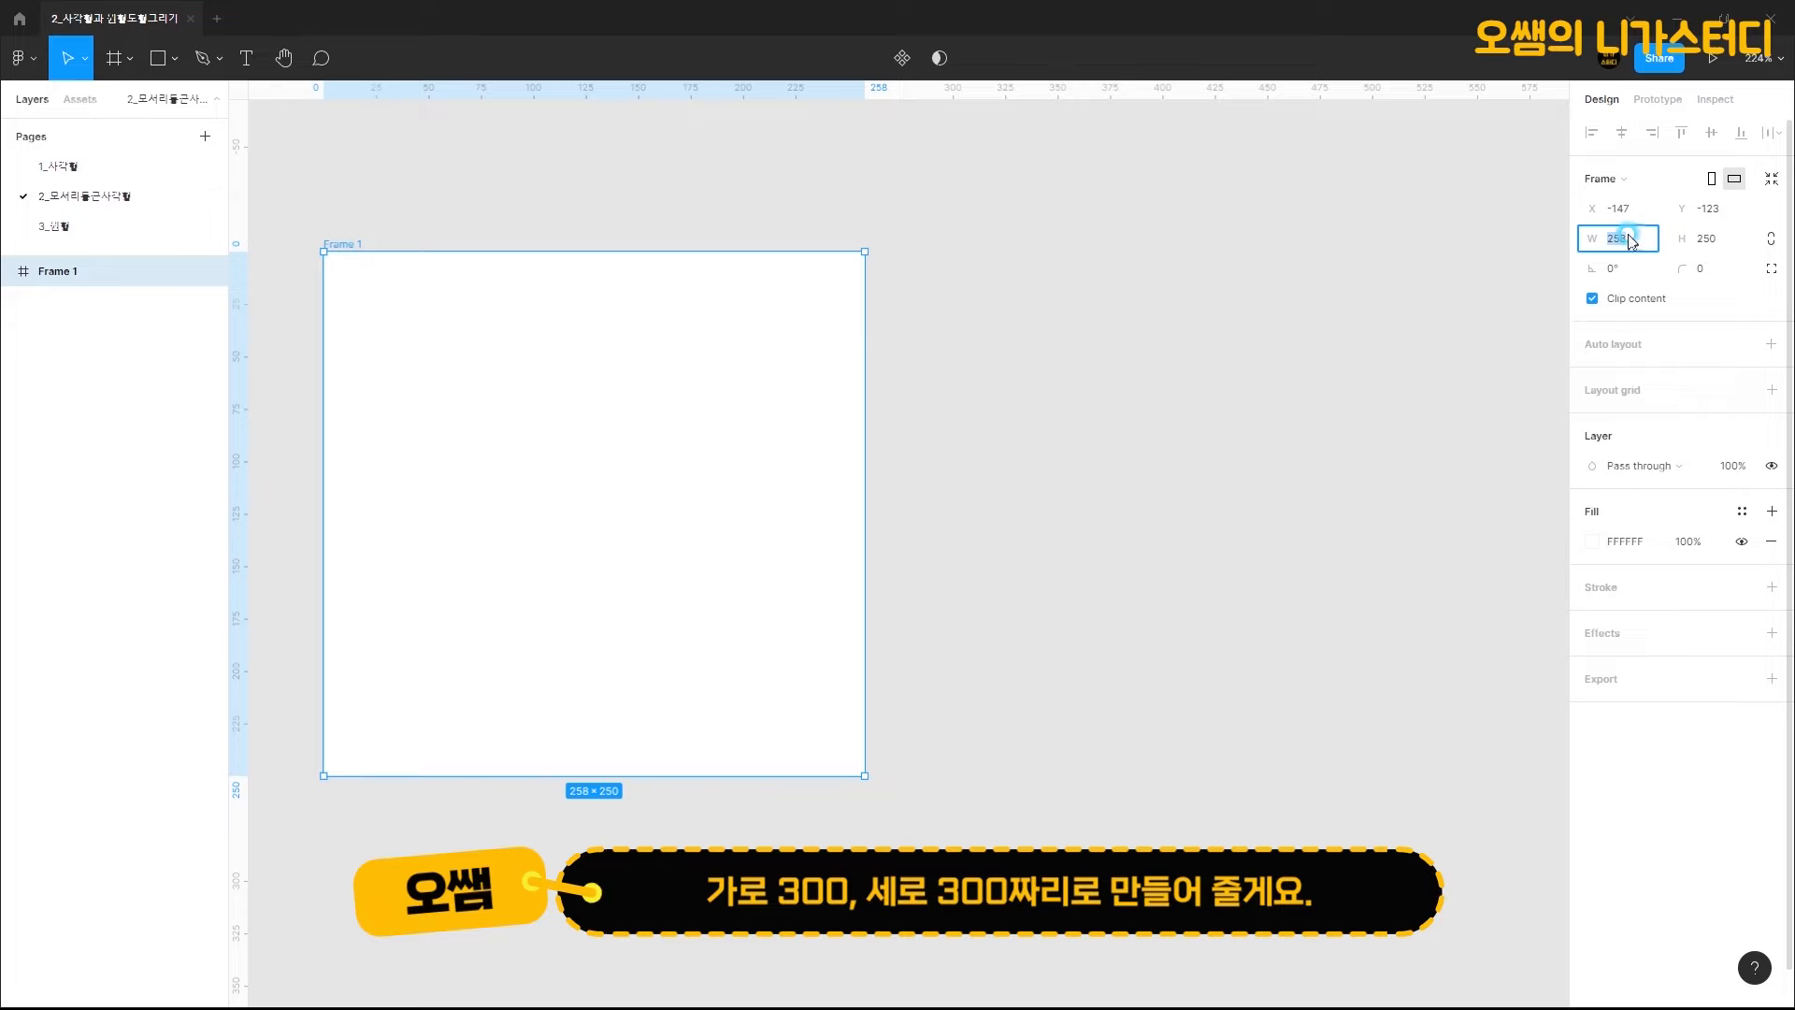
text(300)
key(Tab)
text(300)
key(Return)
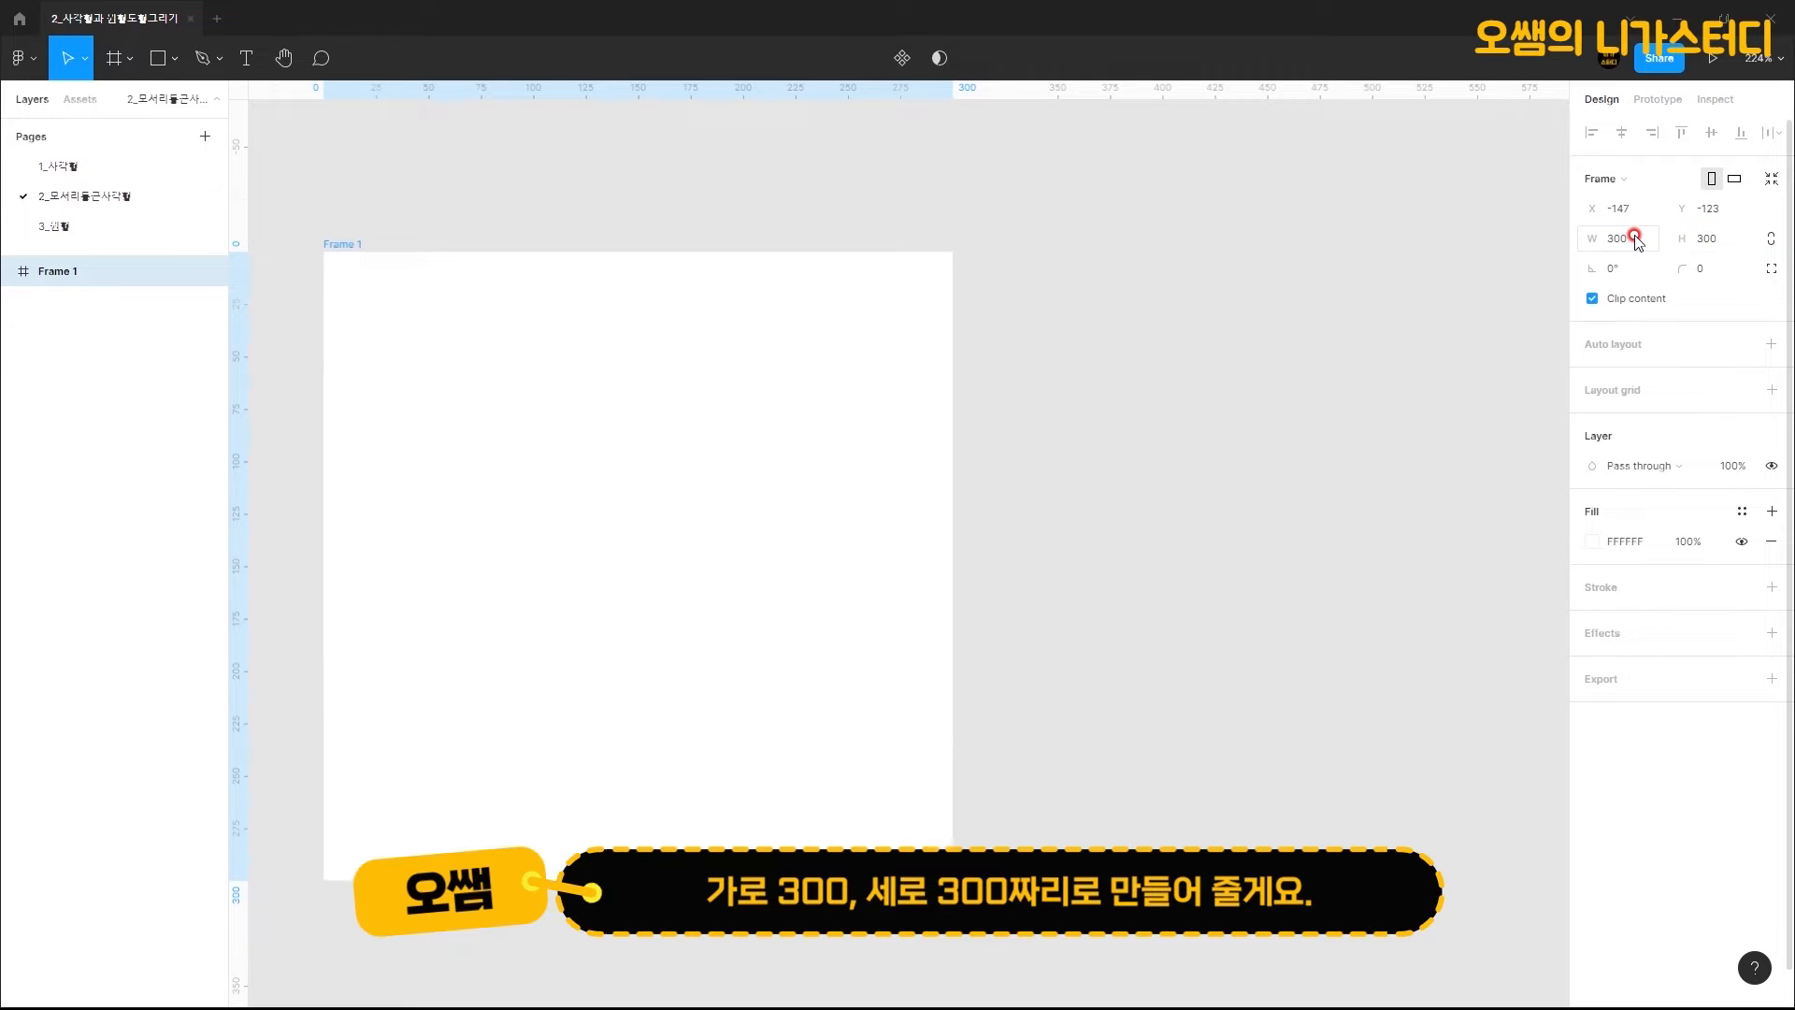
Step: Rename the frame on the rounded-rectangle page as 1_도형그리기
double_click(346, 243)
text(1_도형그리기)
key(Return)
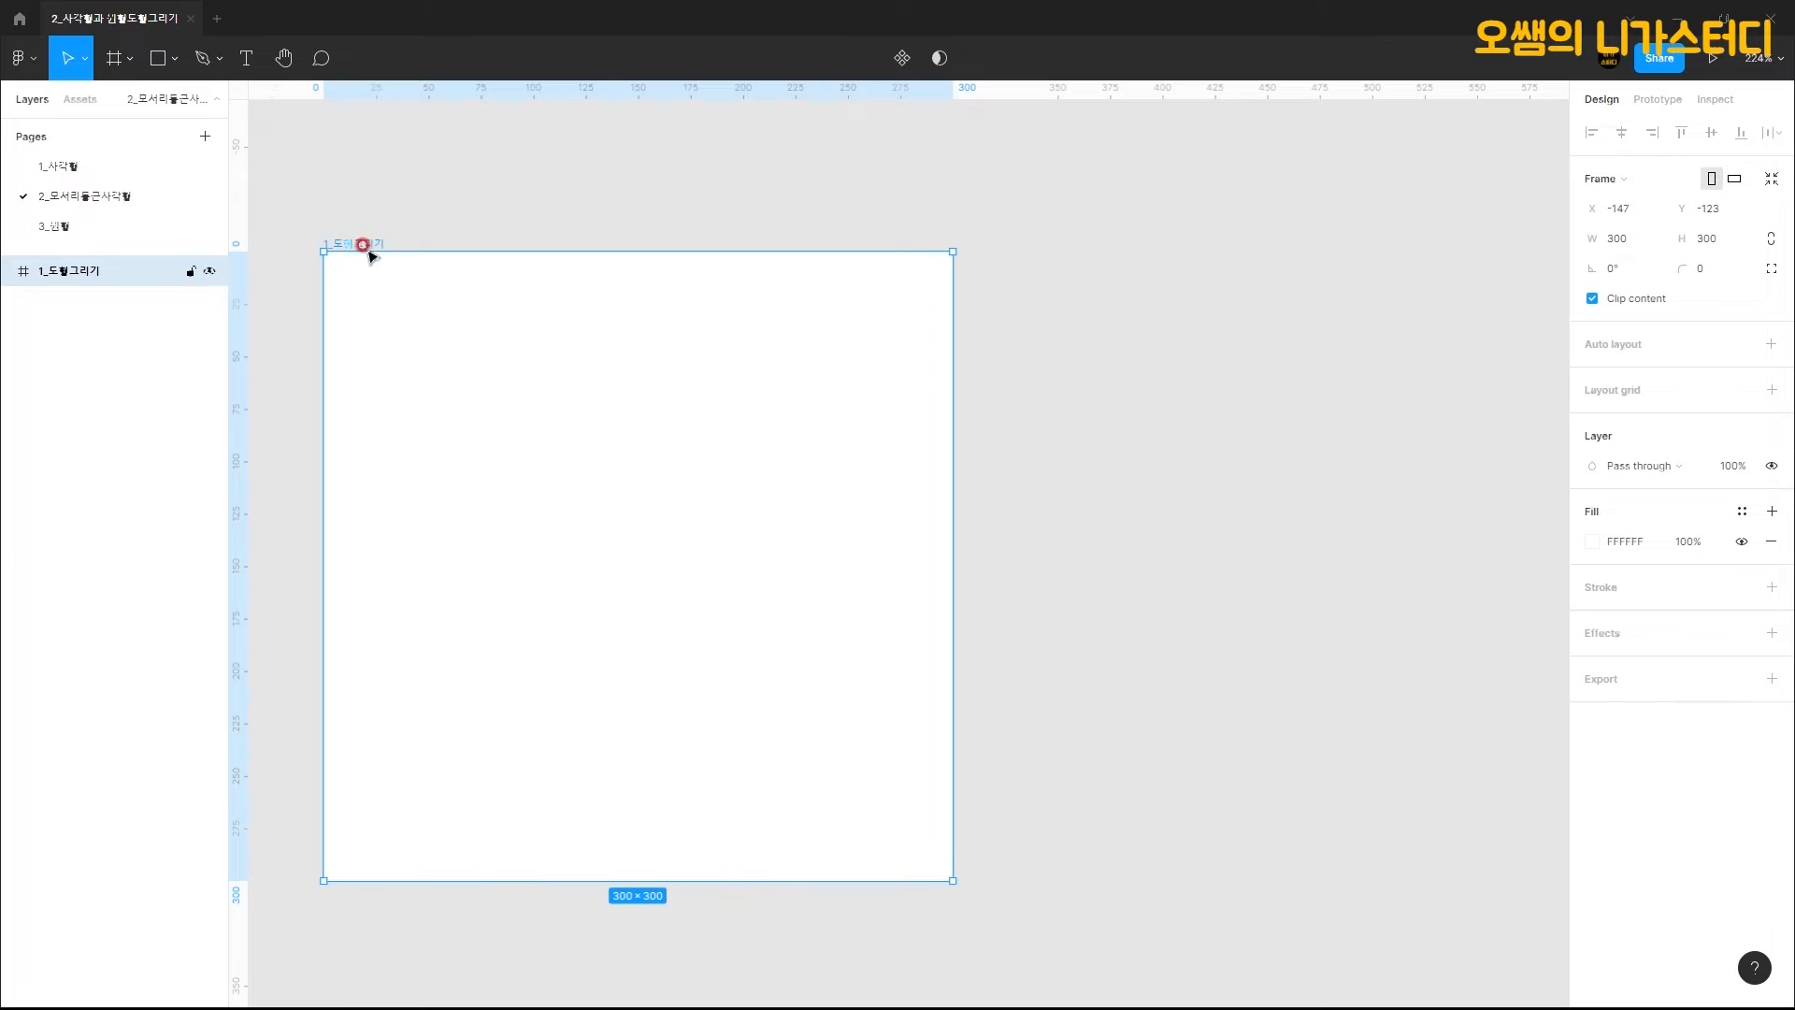
click(387, 247)
drag(917, 408, 1015, 346)
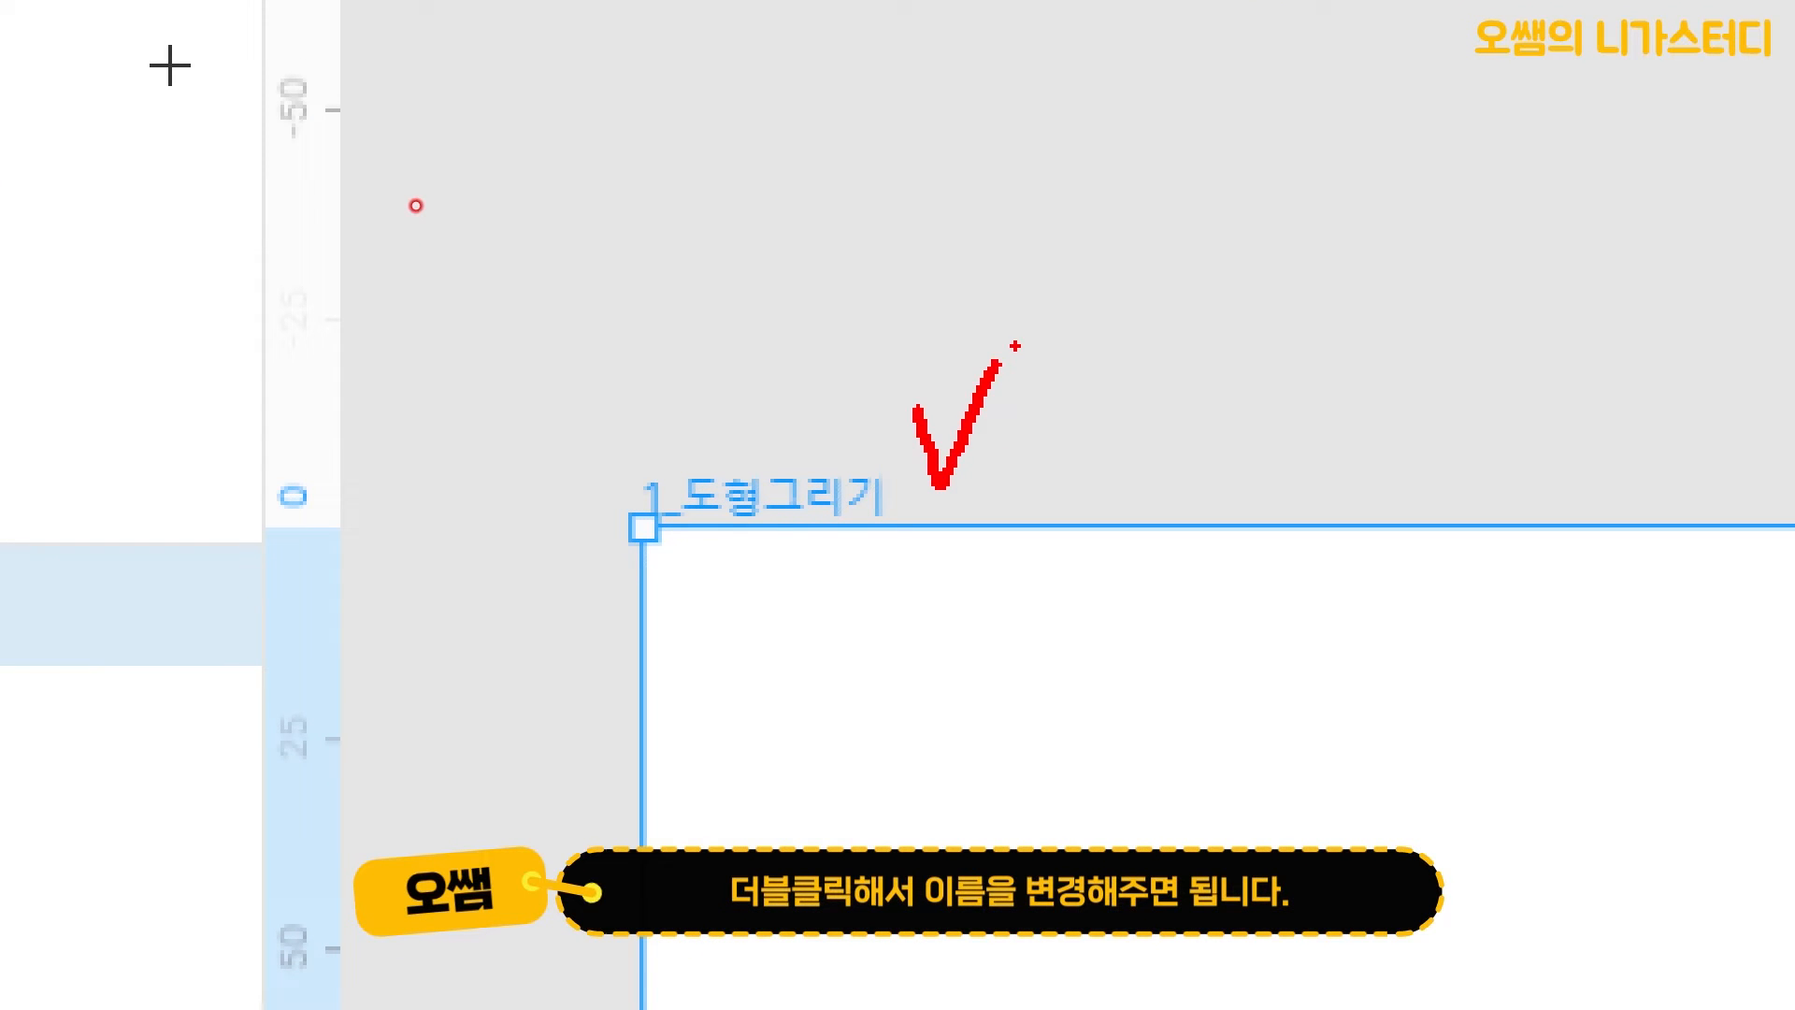
key(Escape)
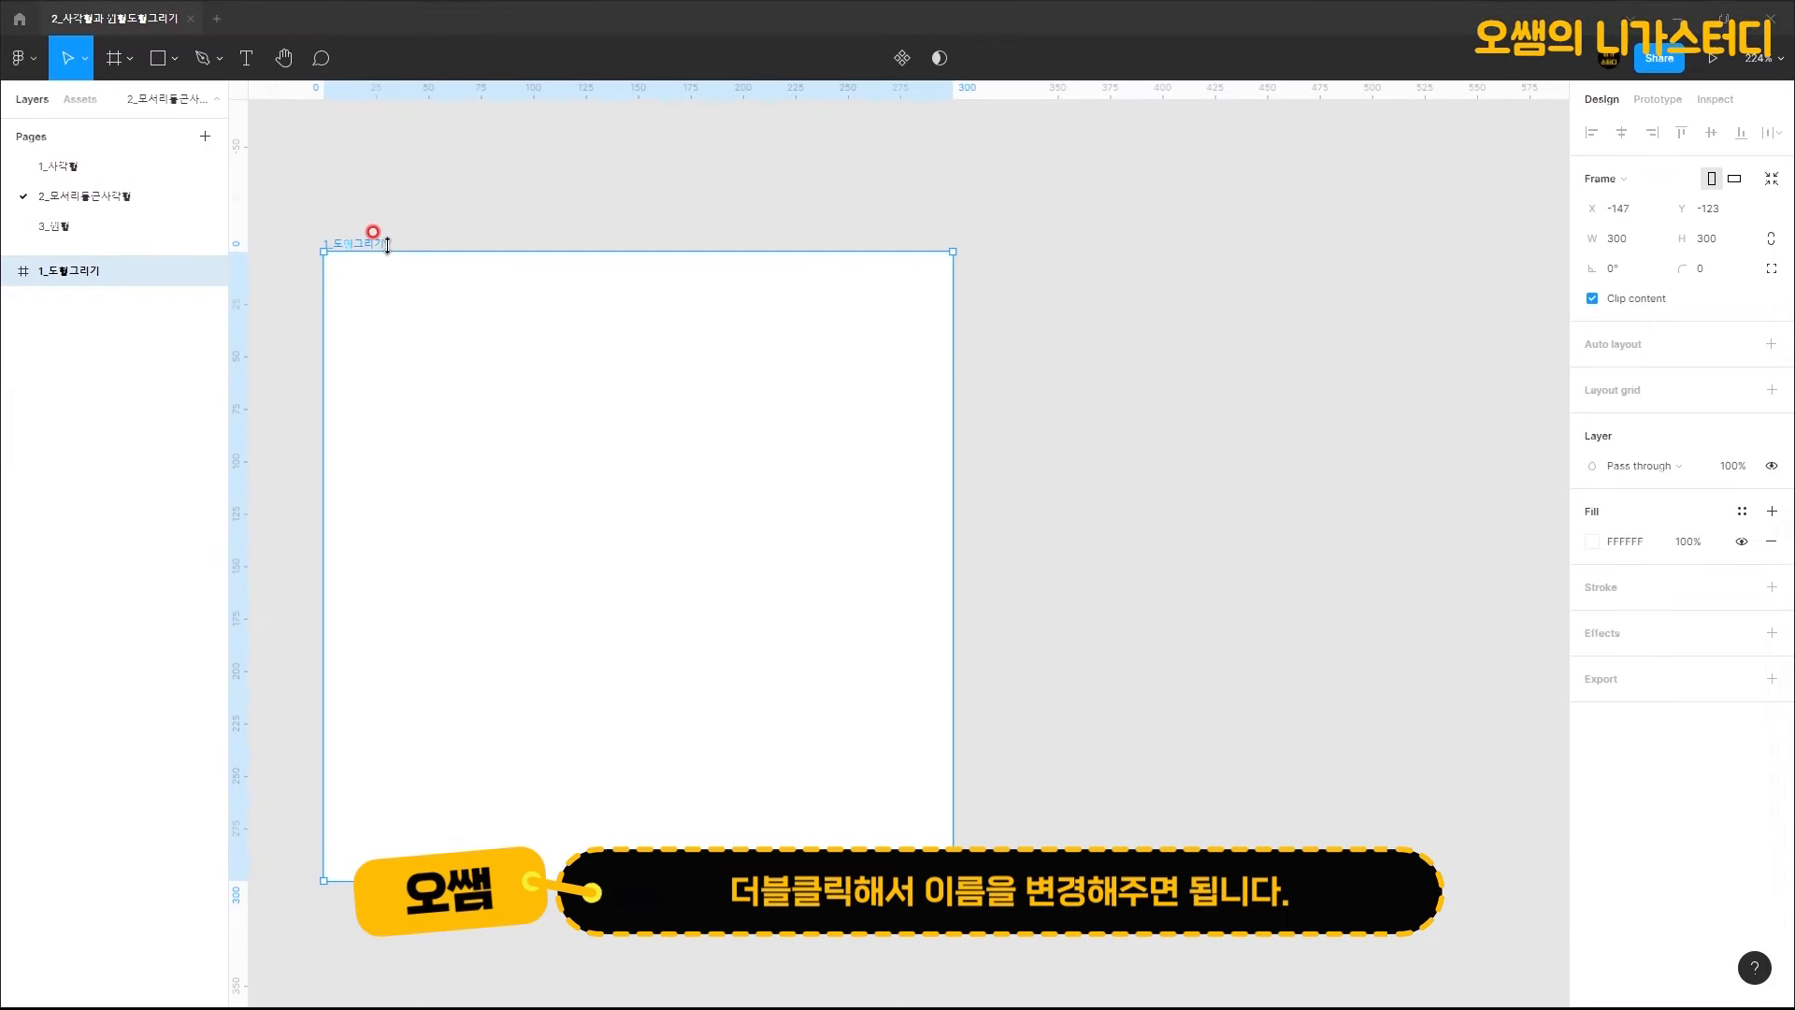
Step: Draw a rectangle about 83 × 77 in the upper-left area of the 1_도형그리기 frame
click(152, 58)
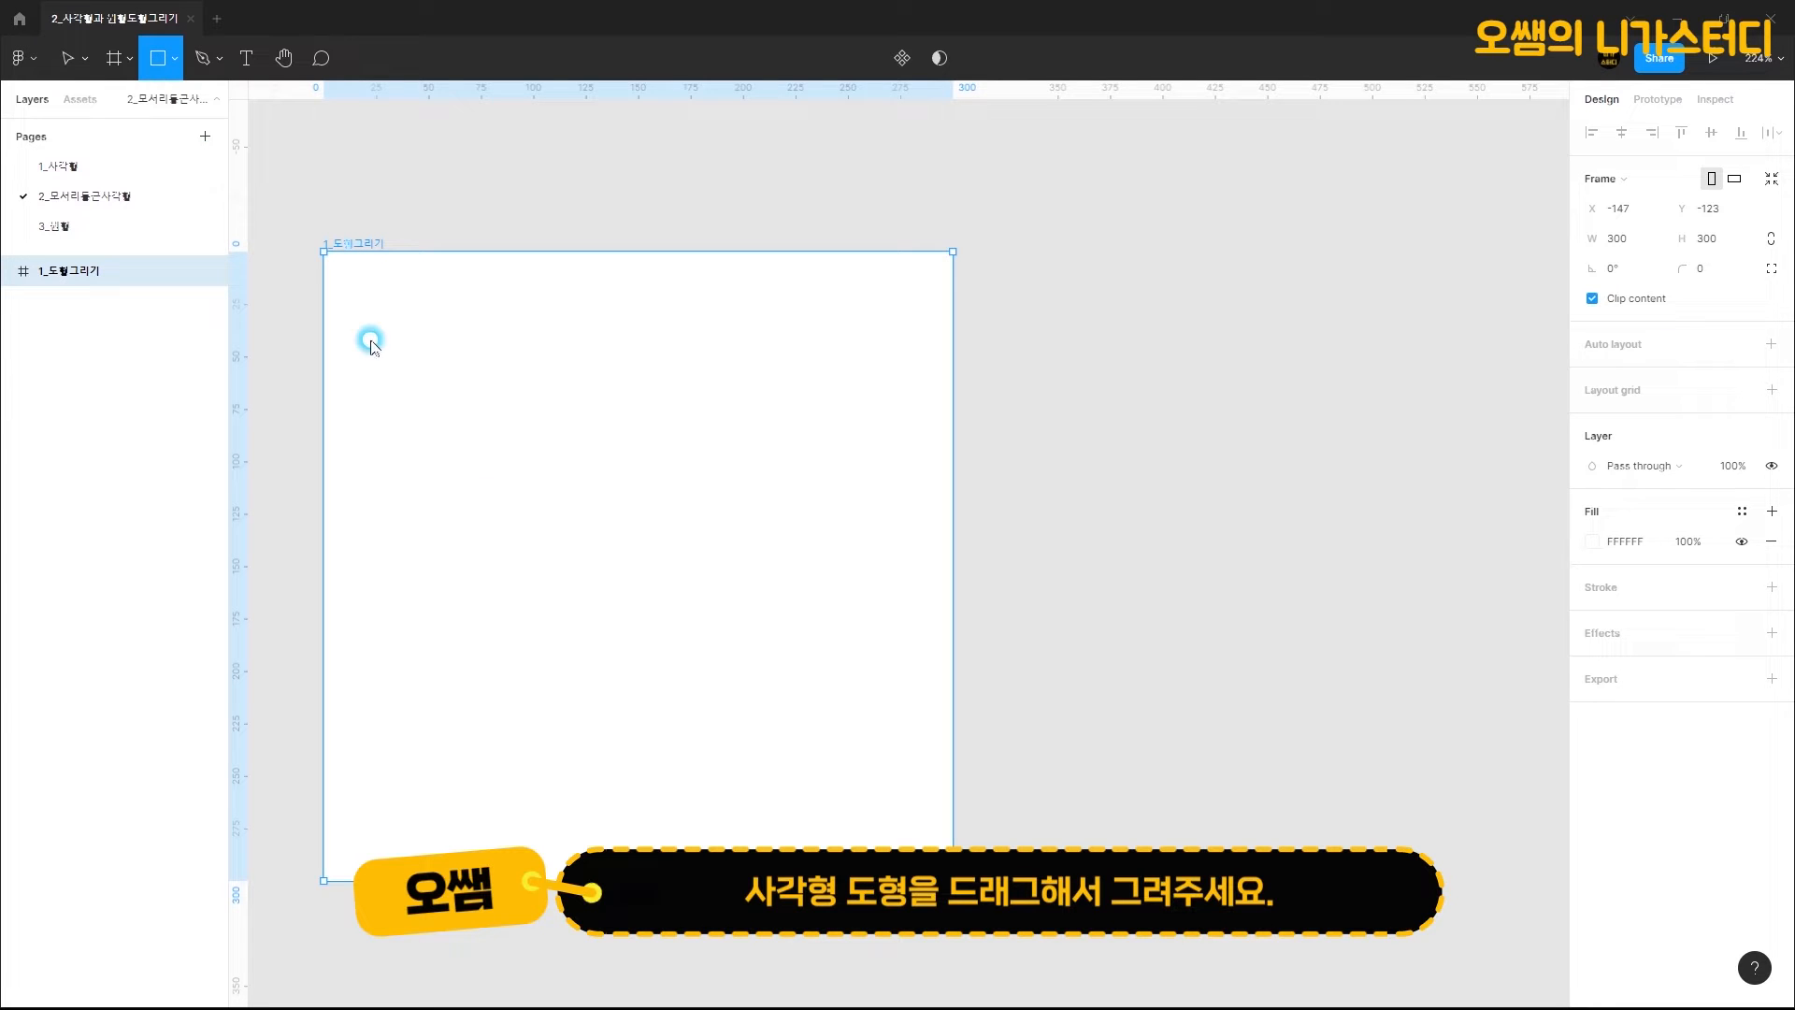
drag(382, 303, 556, 465)
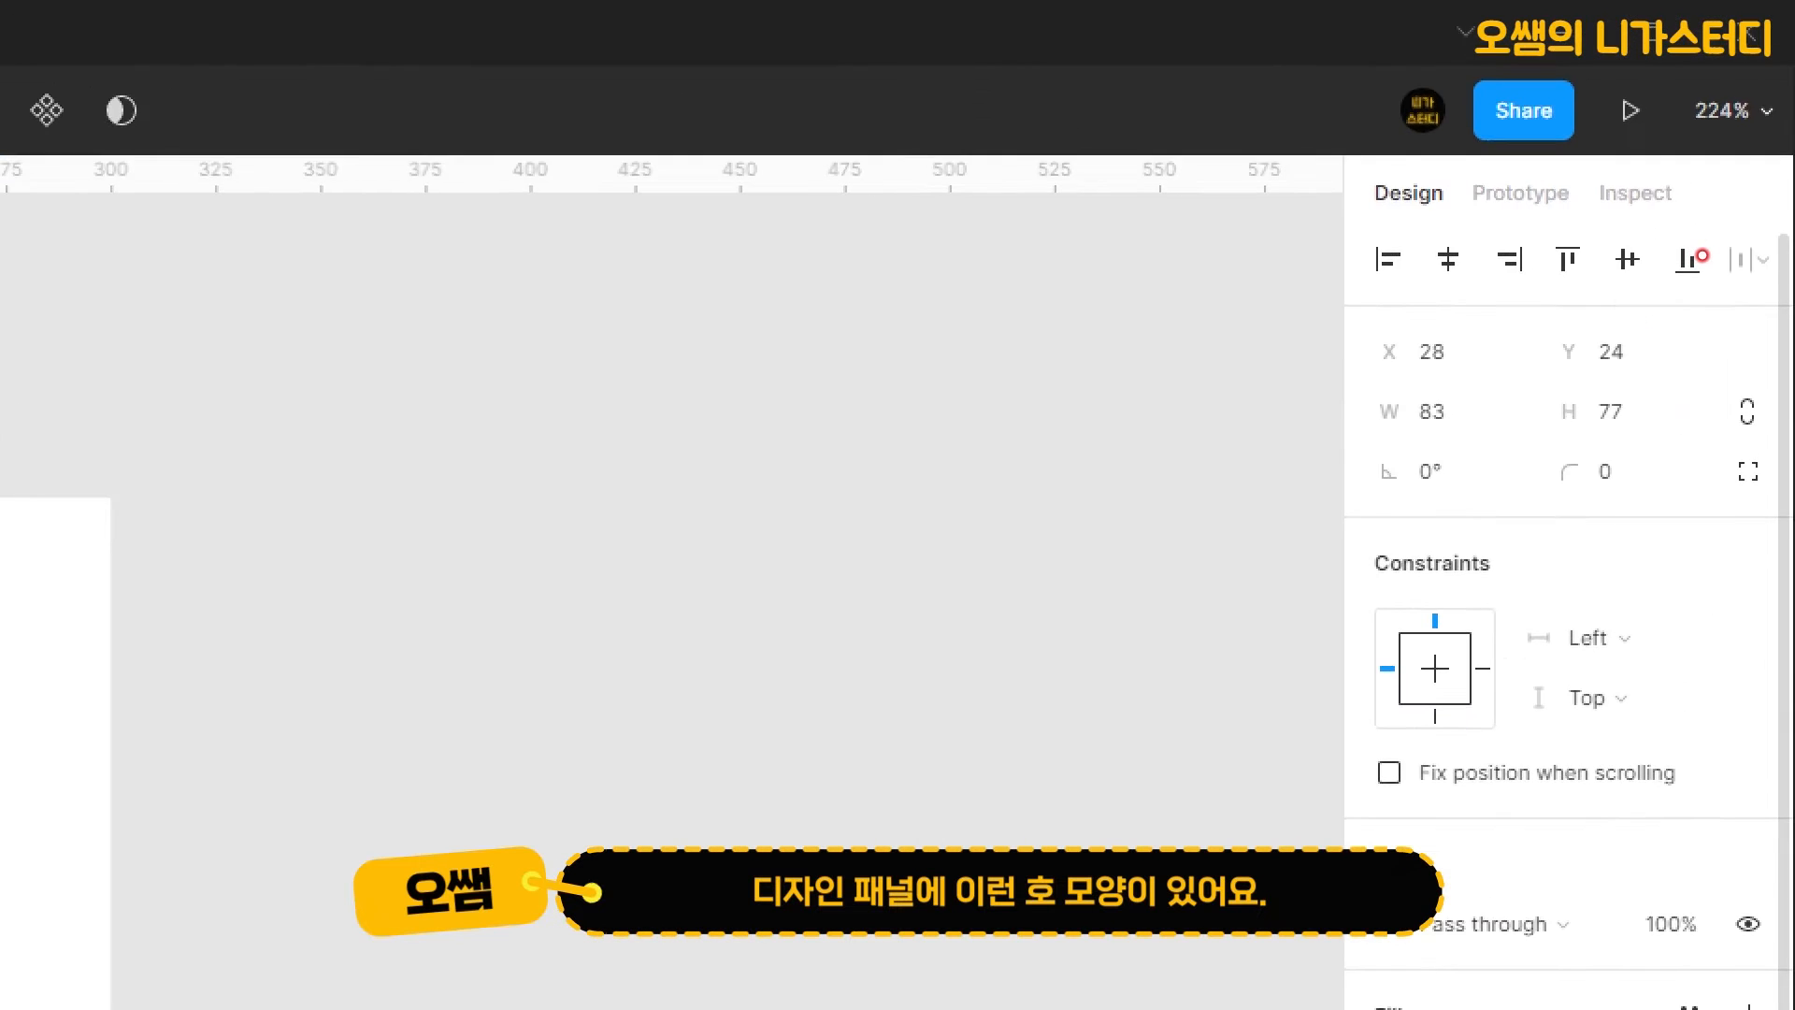
mouse_move(1334, 466)
mouse_down()
mouse_move(1309, 438)
mouse_move(1325, 382)
mouse_move(1384, 408)
mouse_move(1390, 436)
mouse_move(1326, 500)
mouse_up()
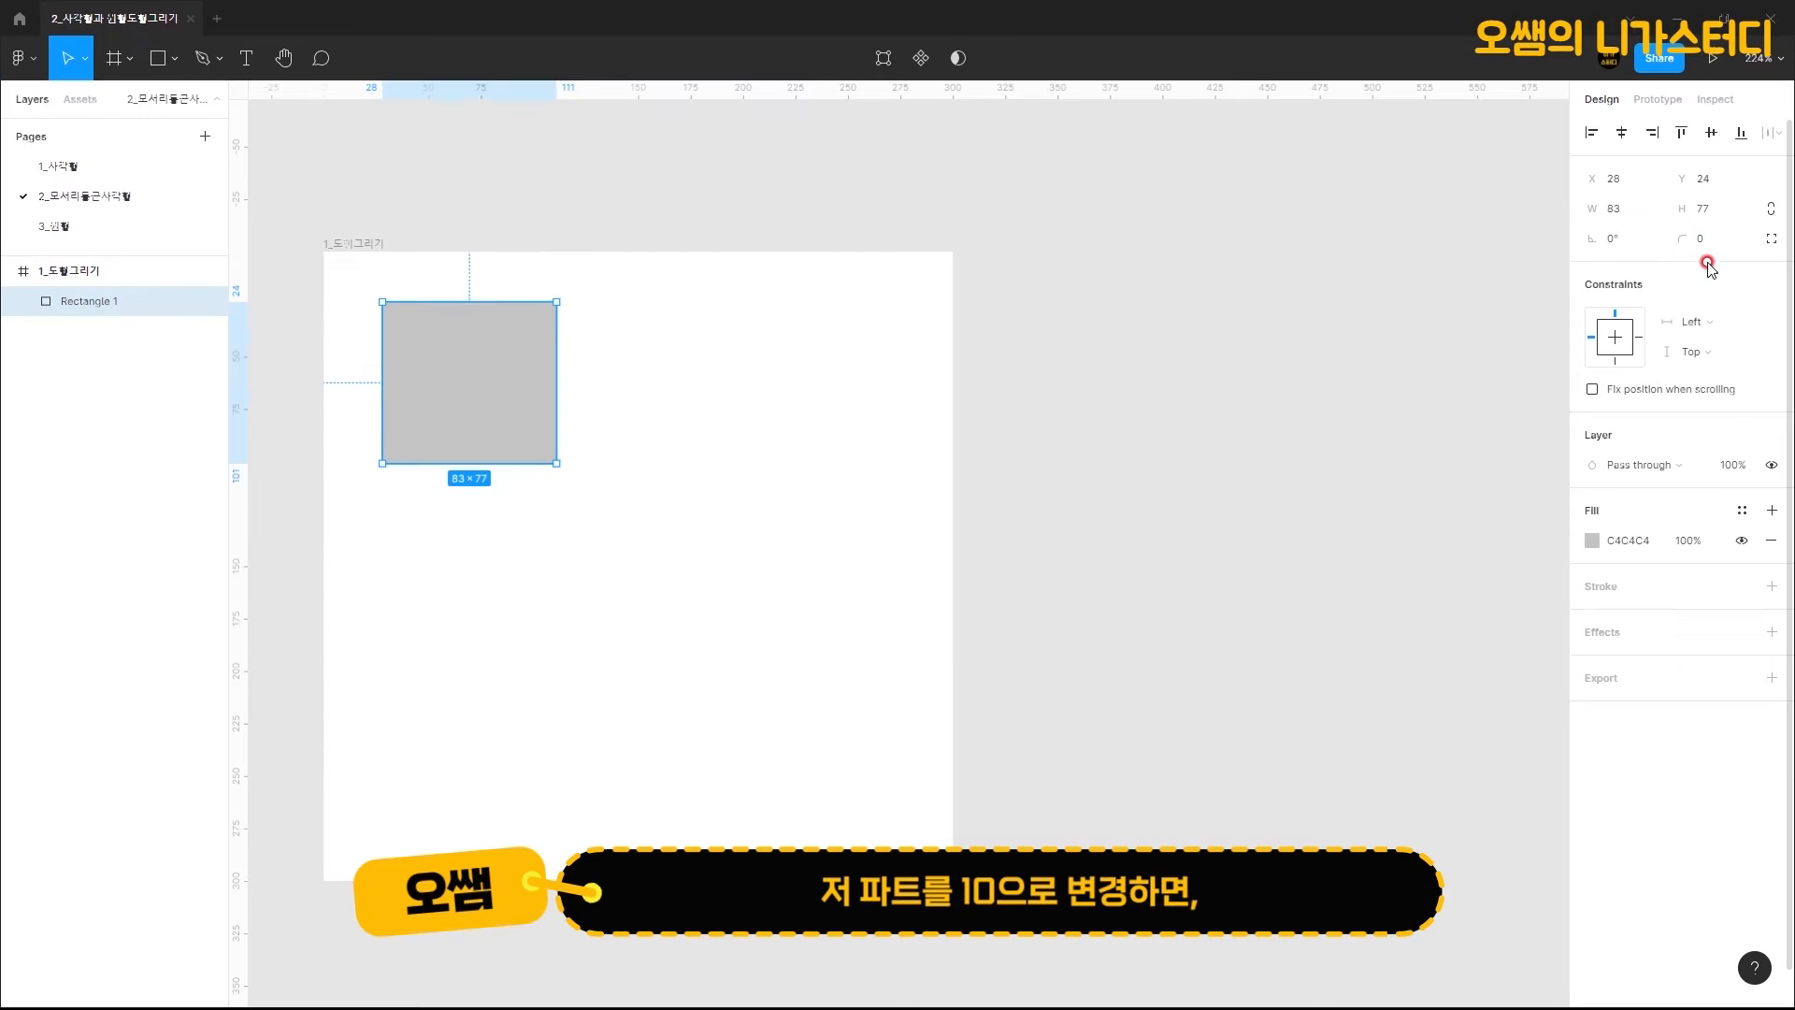
Step: Set the rectangle's corner radius to 10 and place a copy level with it on its right, at X 163
click(1419, 458)
text(10)
key(Return)
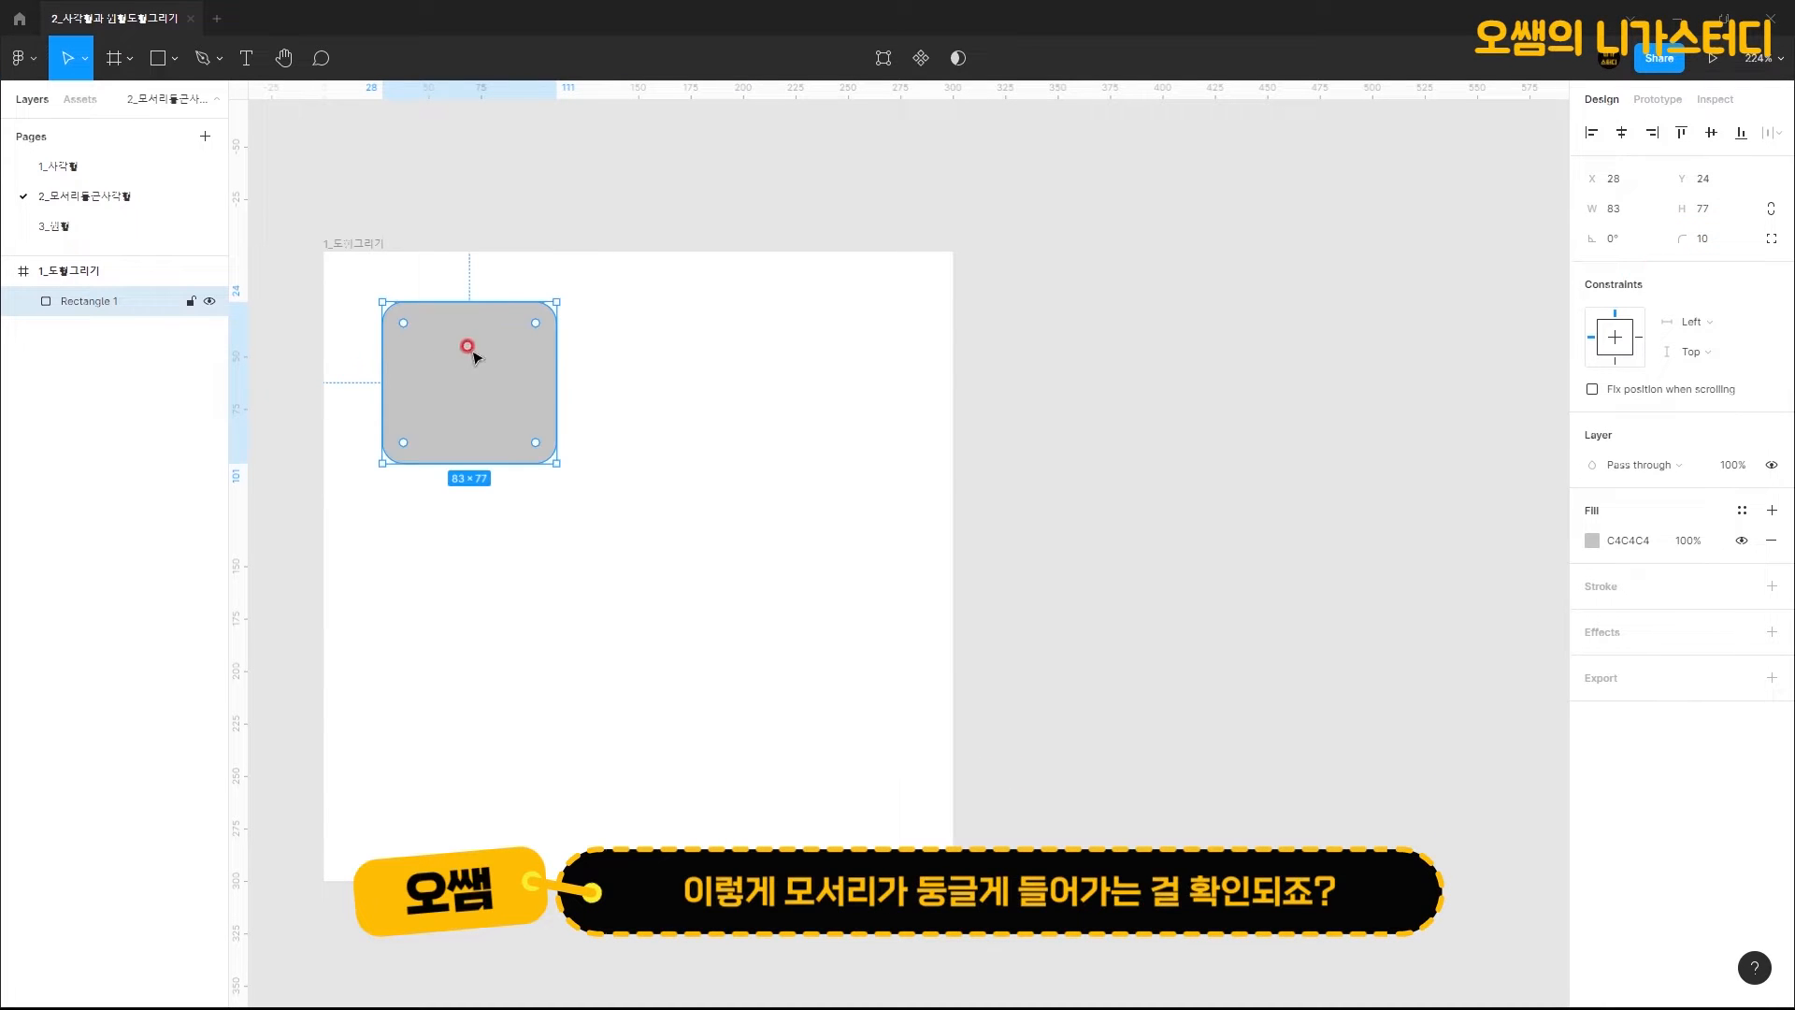
key(alt)
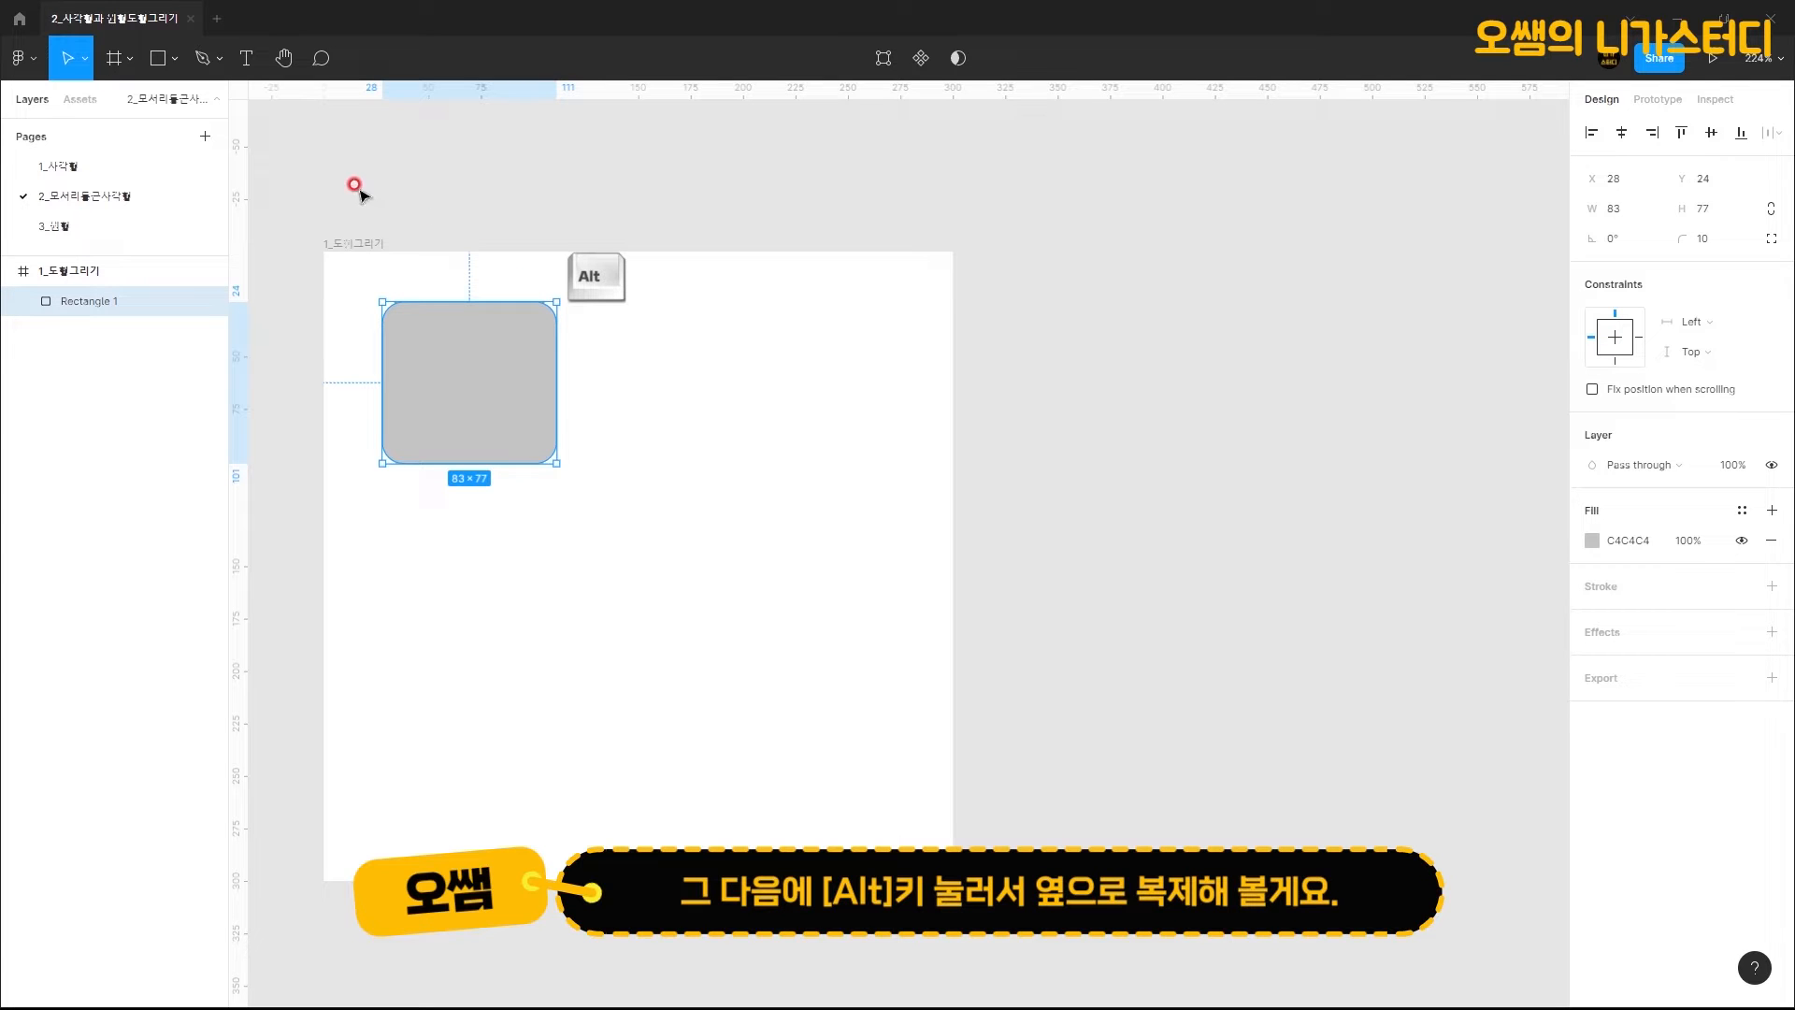
drag(493, 384, 777, 384)
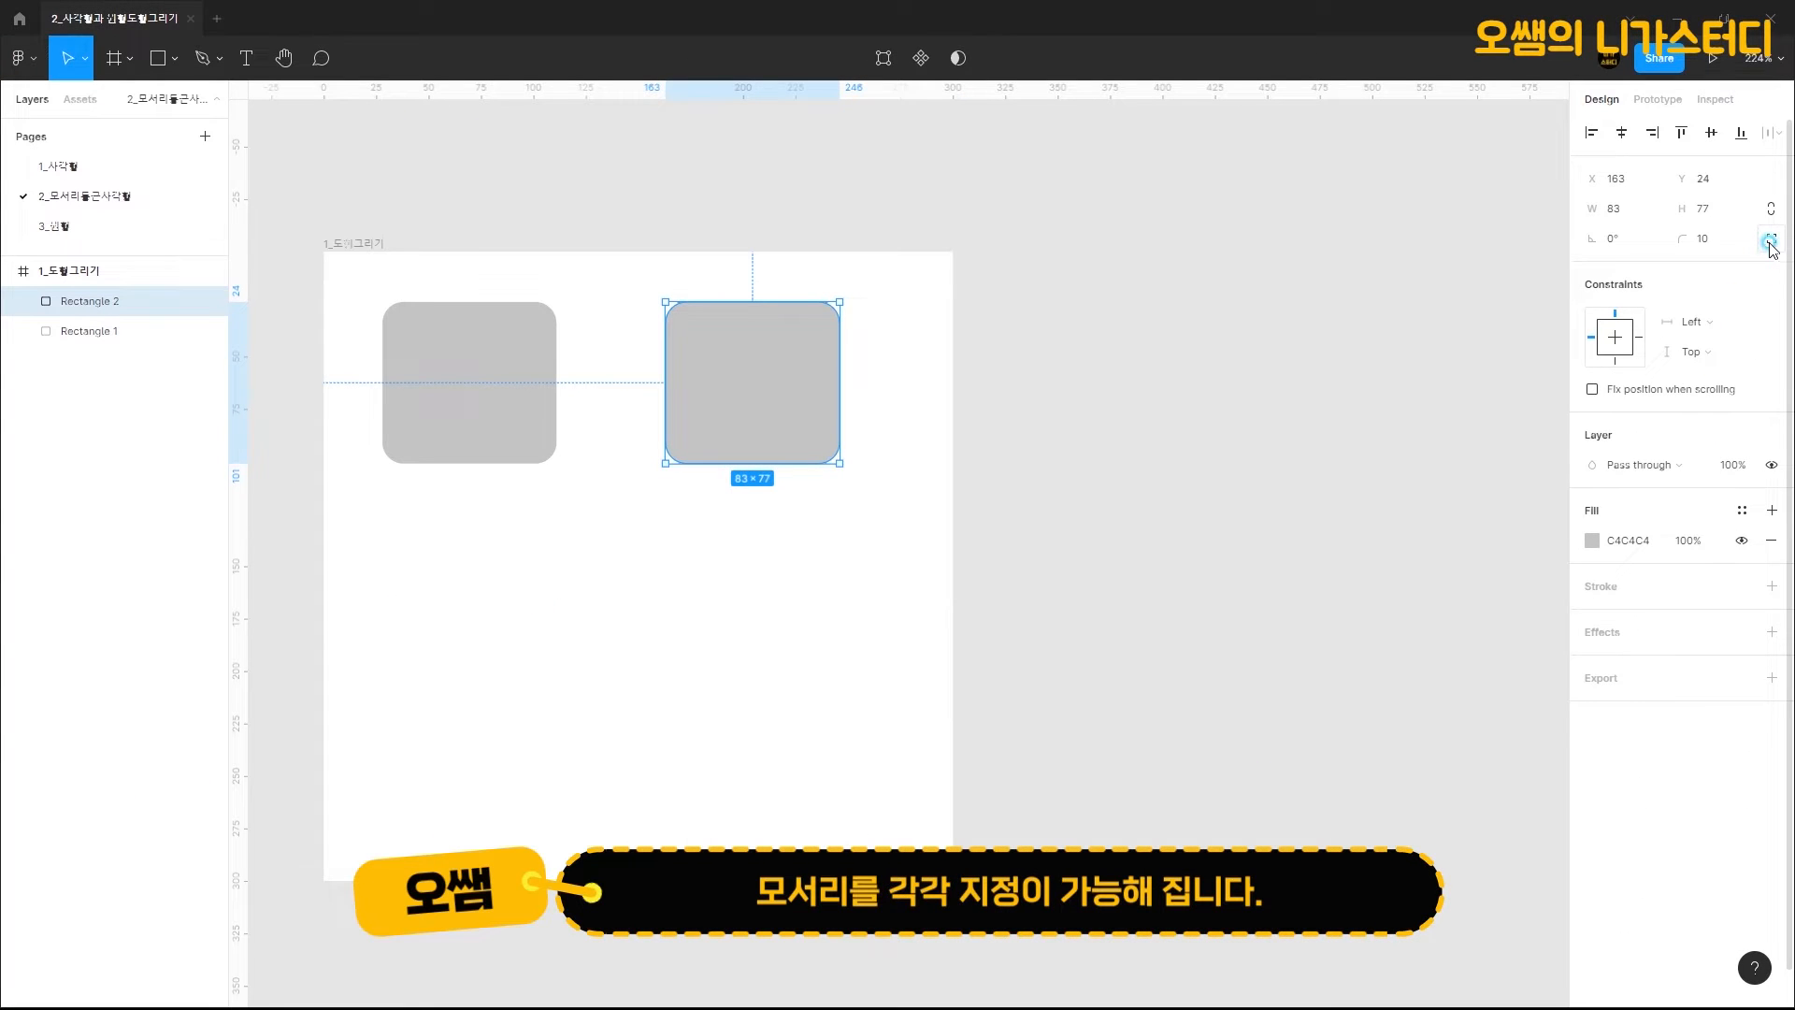
Step: Give the copied rectangle independent corner radii of 10, 20, 30 and 40
click(1720, 494)
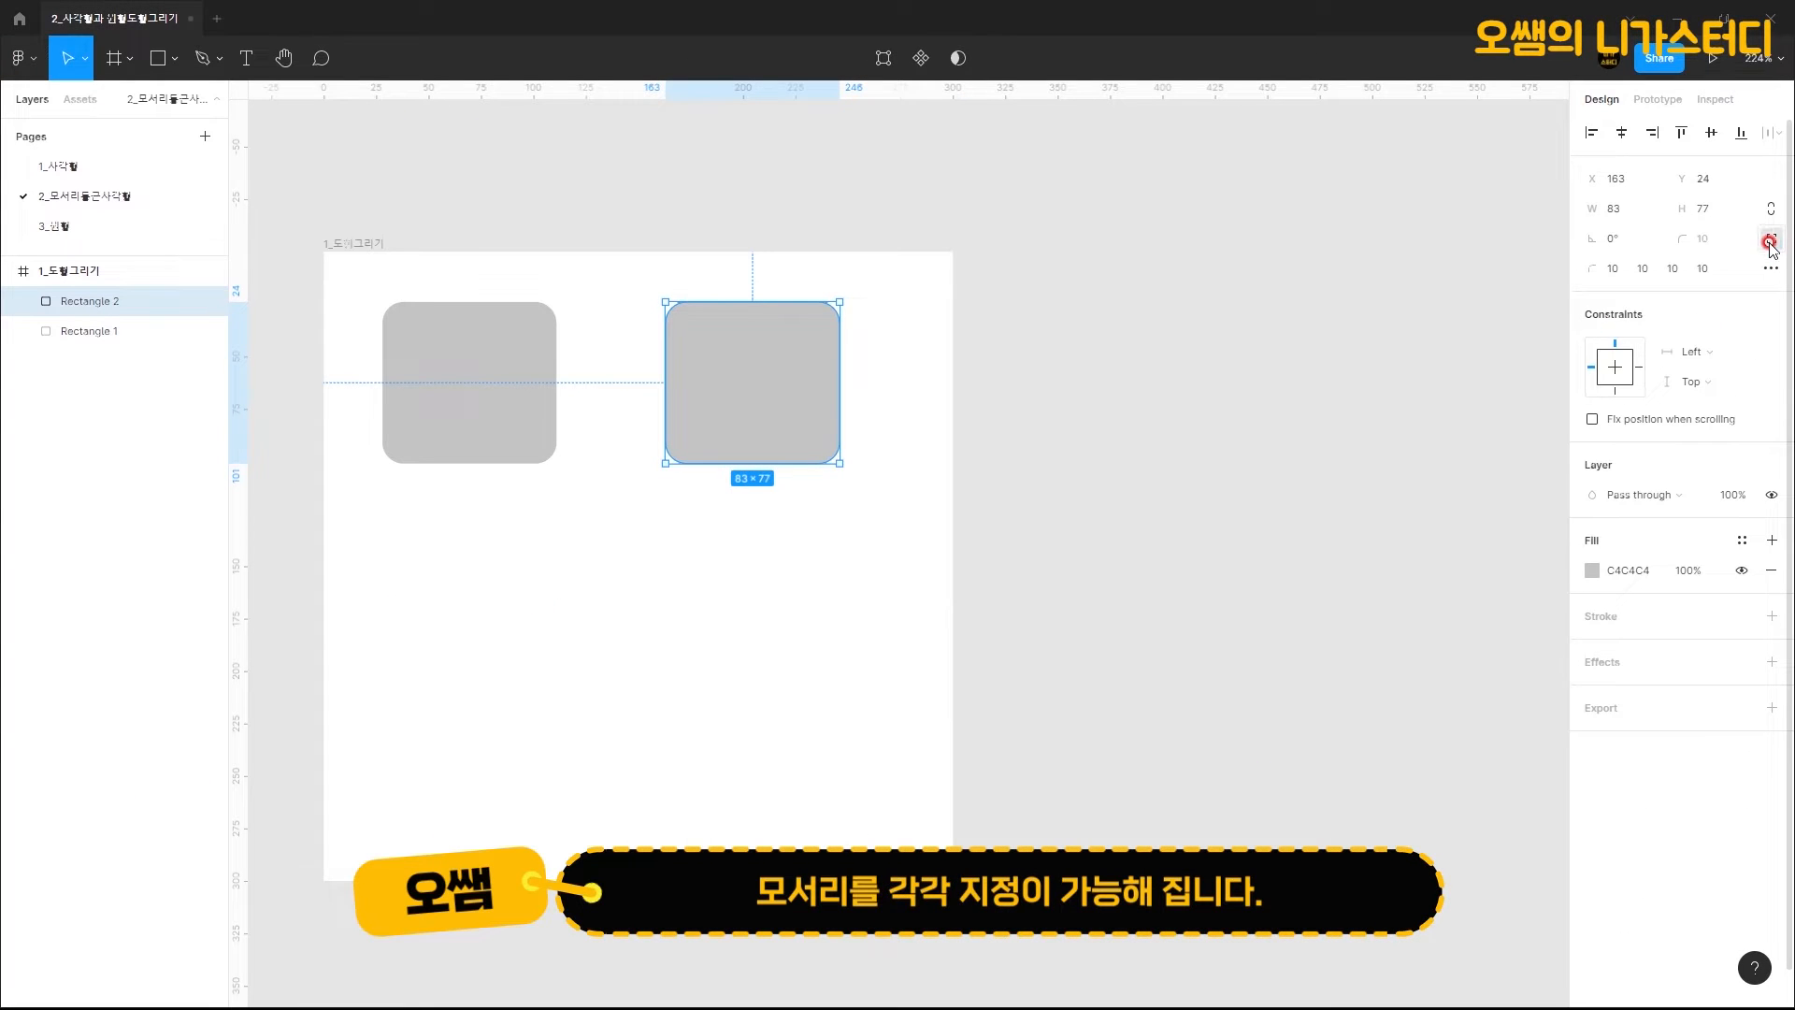
click(1622, 271)
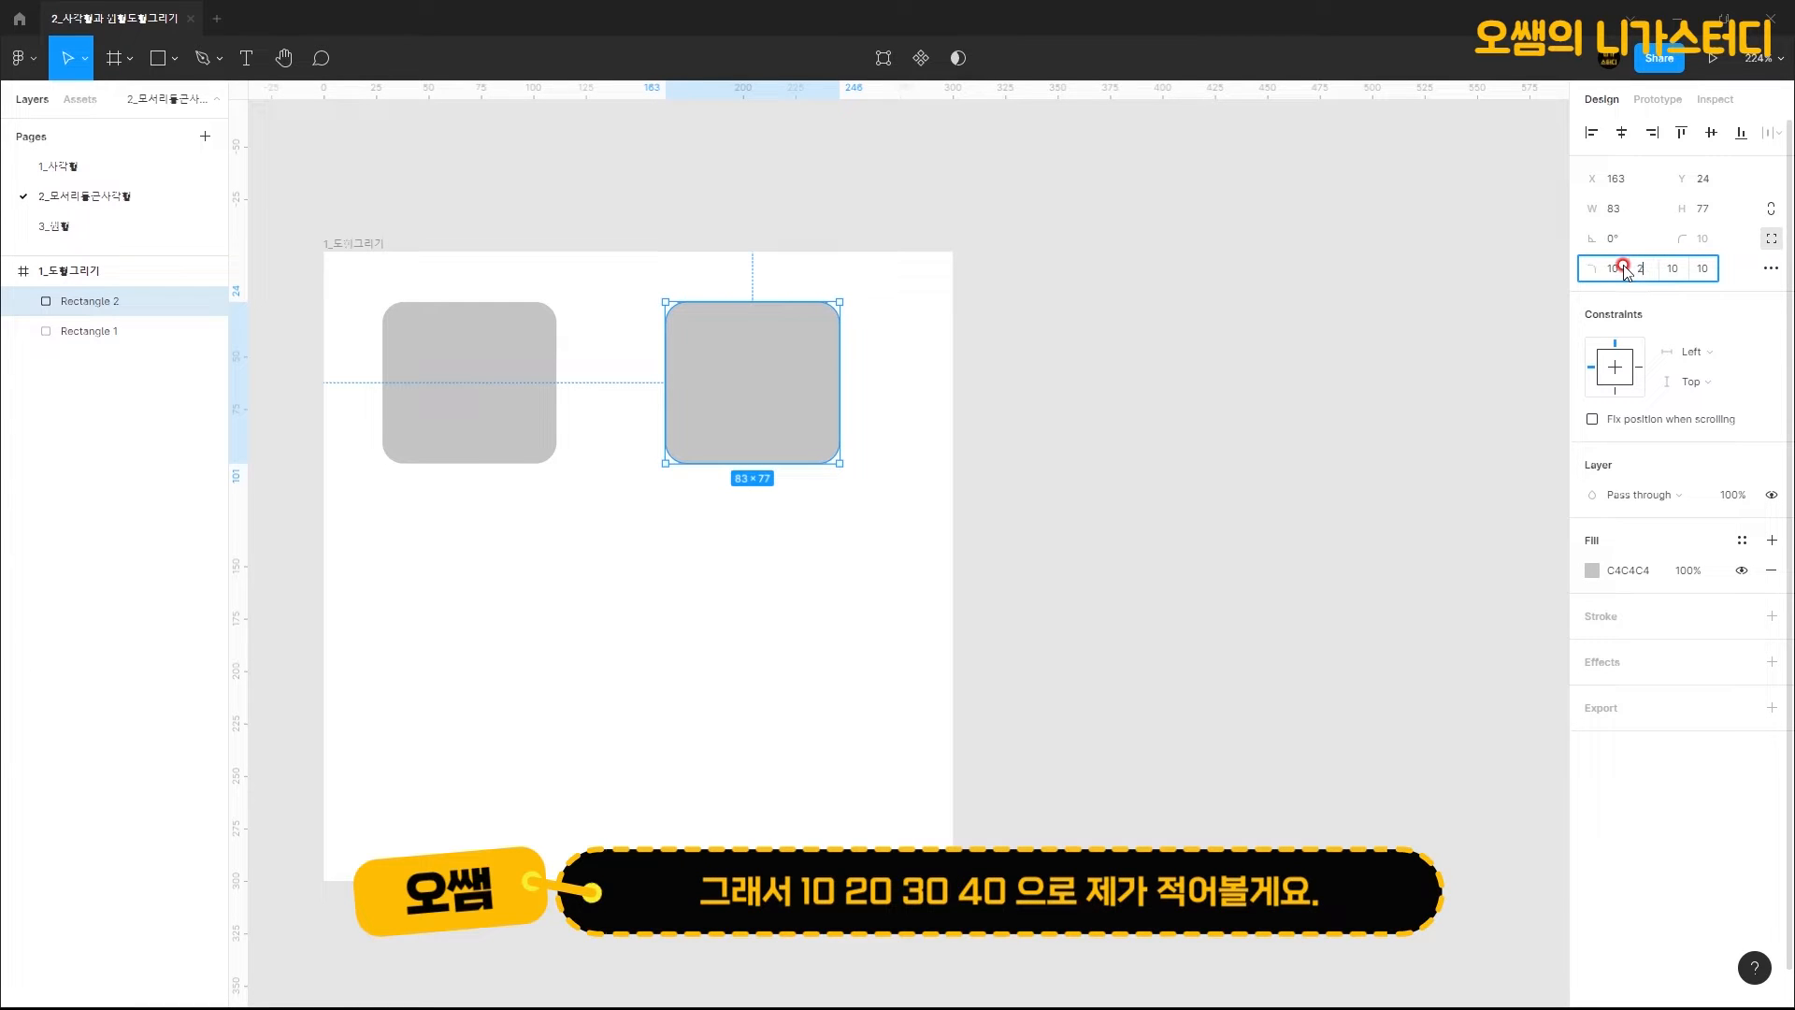
key(Tab)
text(30)
key(Tab)
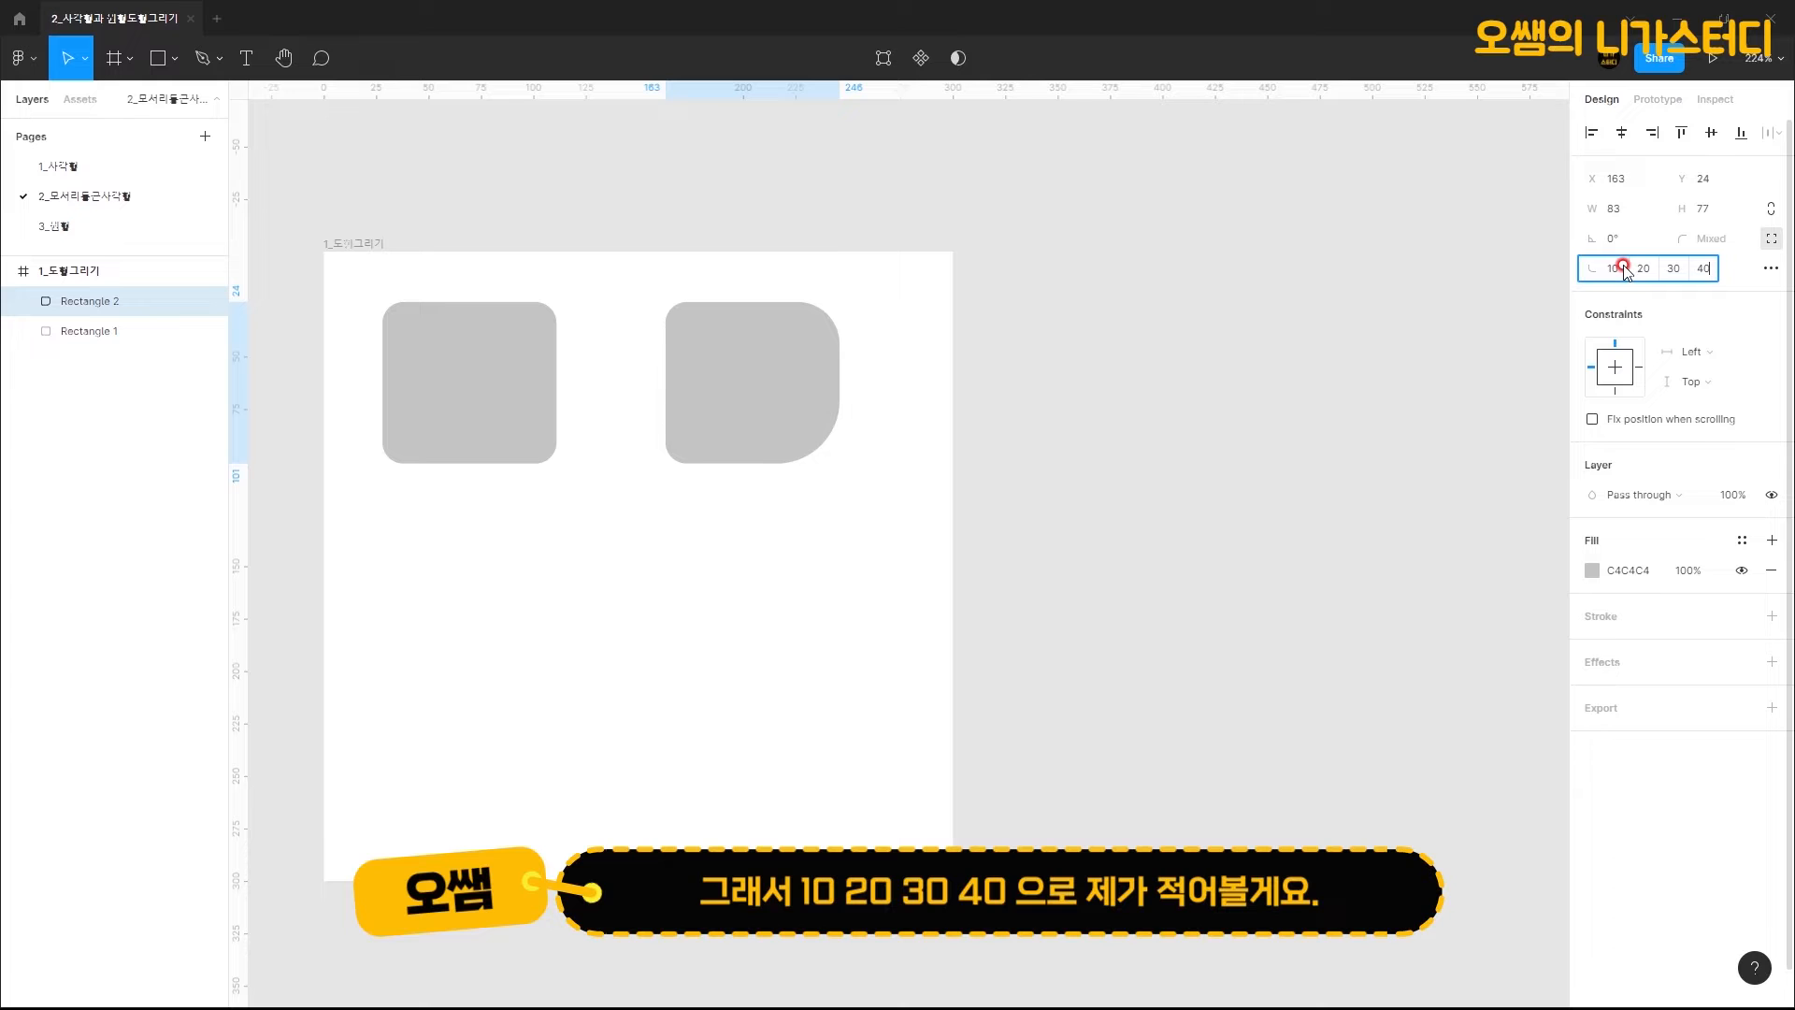
text(40)
key(Return)
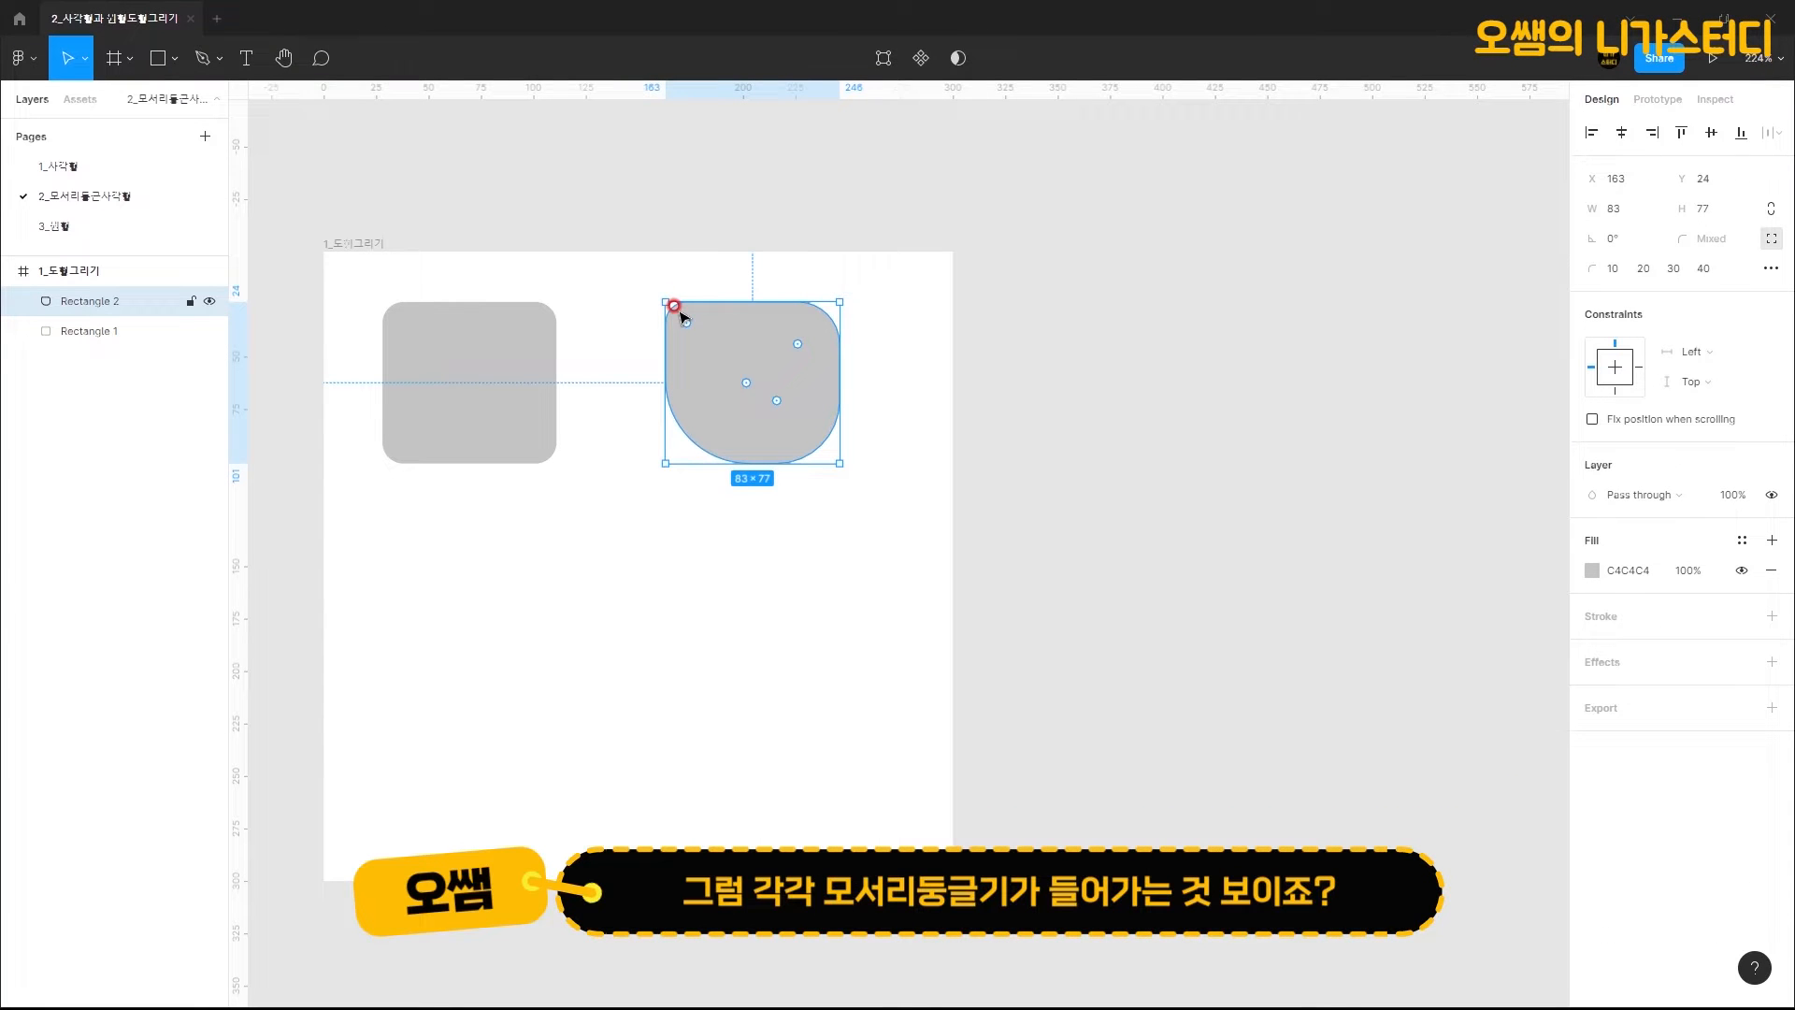
mouse_move(690, 335)
mouse_down()
mouse_move(811, 265)
mouse_move(872, 338)
mouse_move(851, 417)
mouse_move(673, 447)
mouse_up()
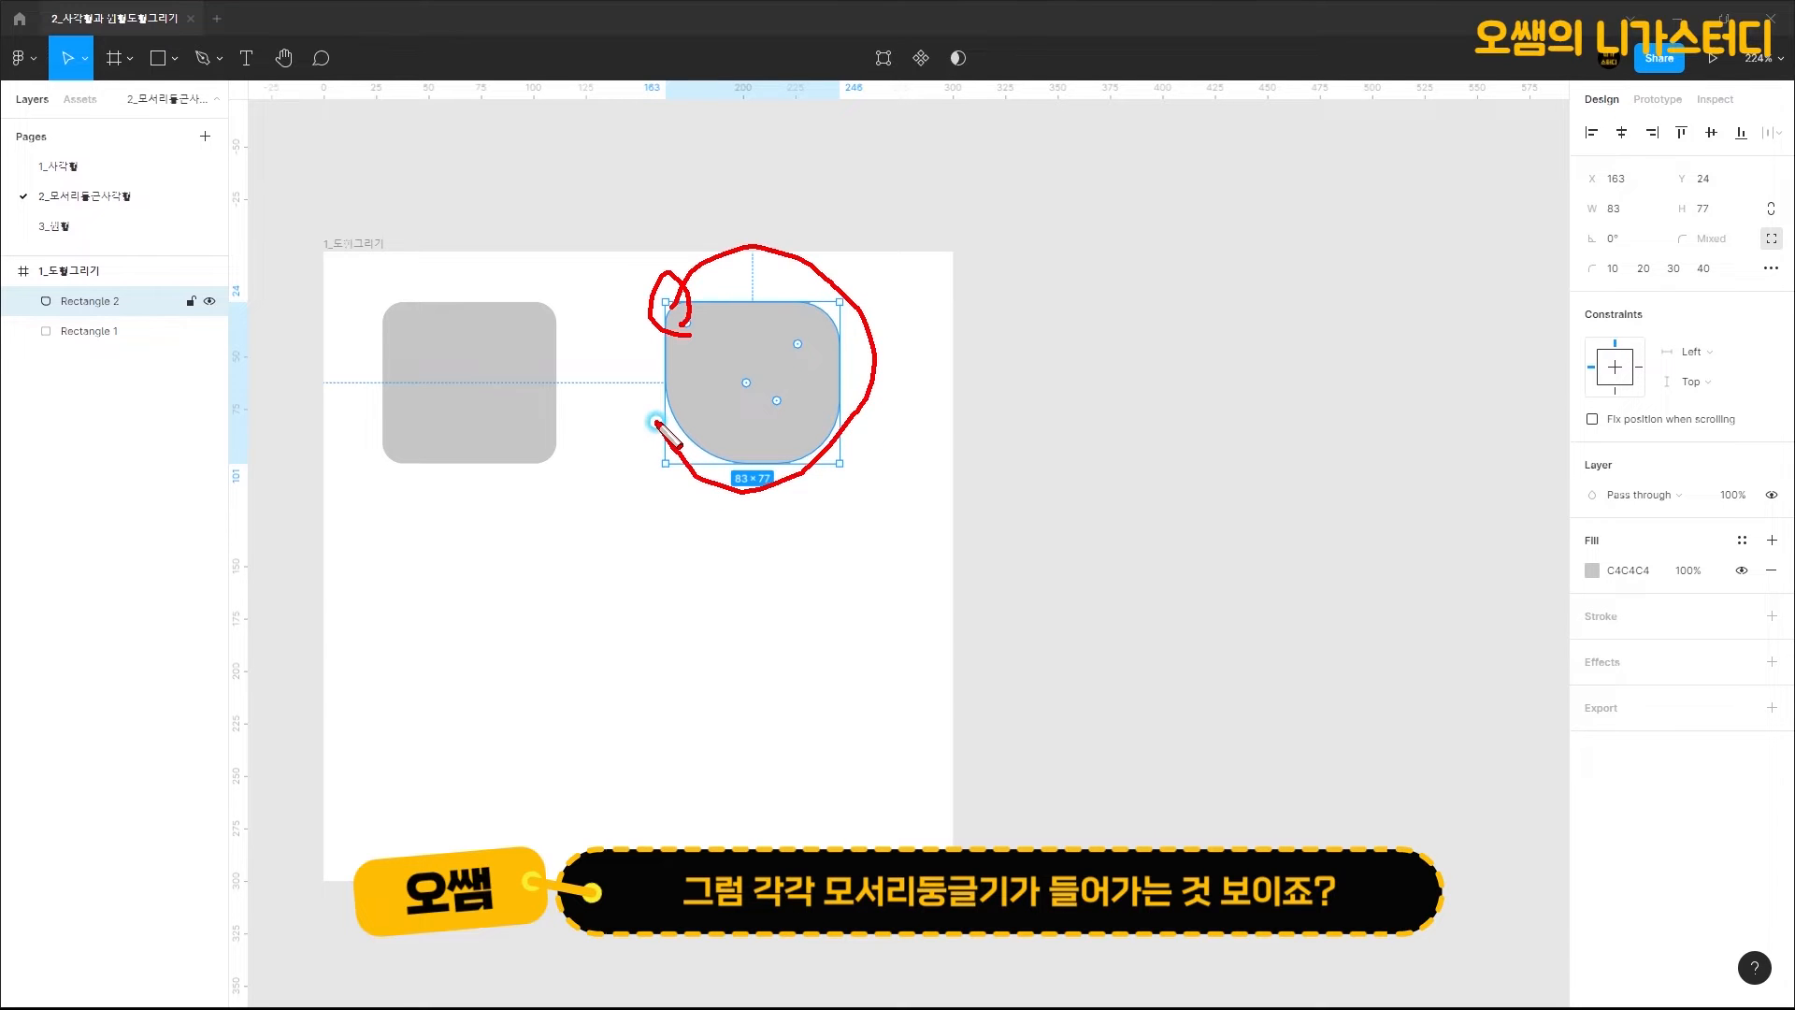
key(Escape)
Step: Draw a rectangle about 96 × 88 in the frame's lower-left area and pull its corner handle to a radius of about 15
click(160, 59)
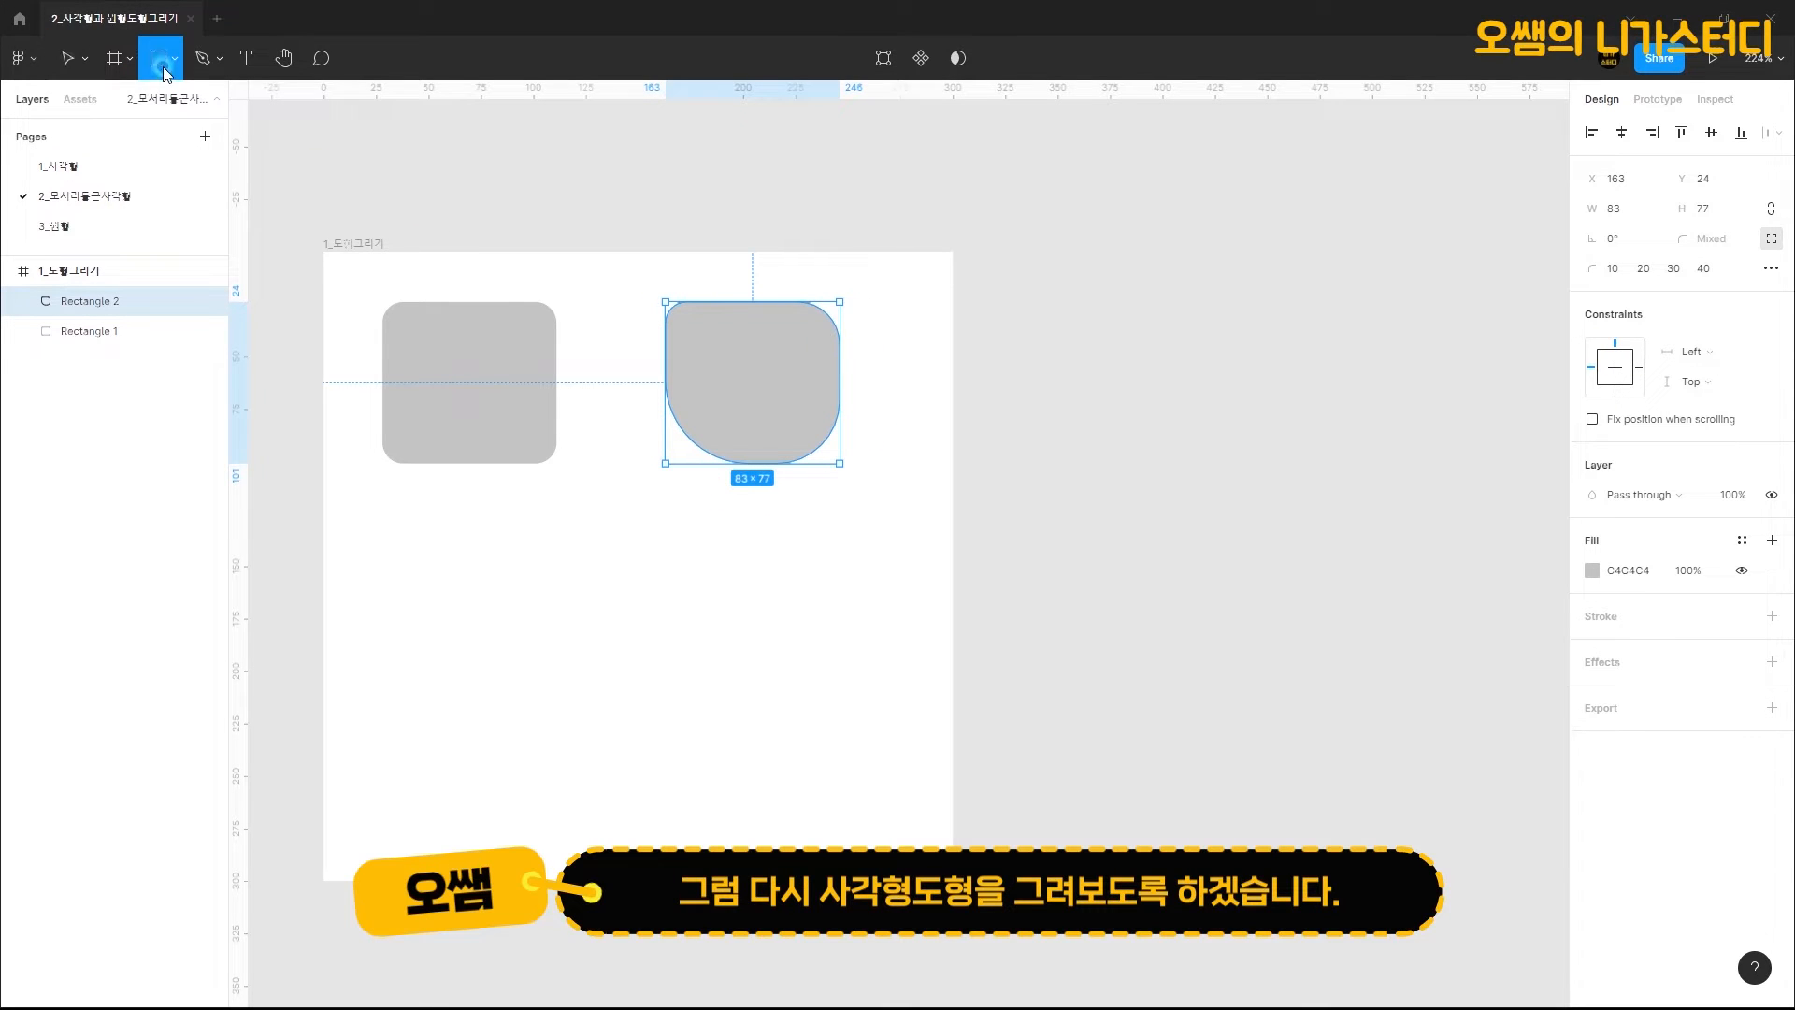
drag(383, 587, 586, 772)
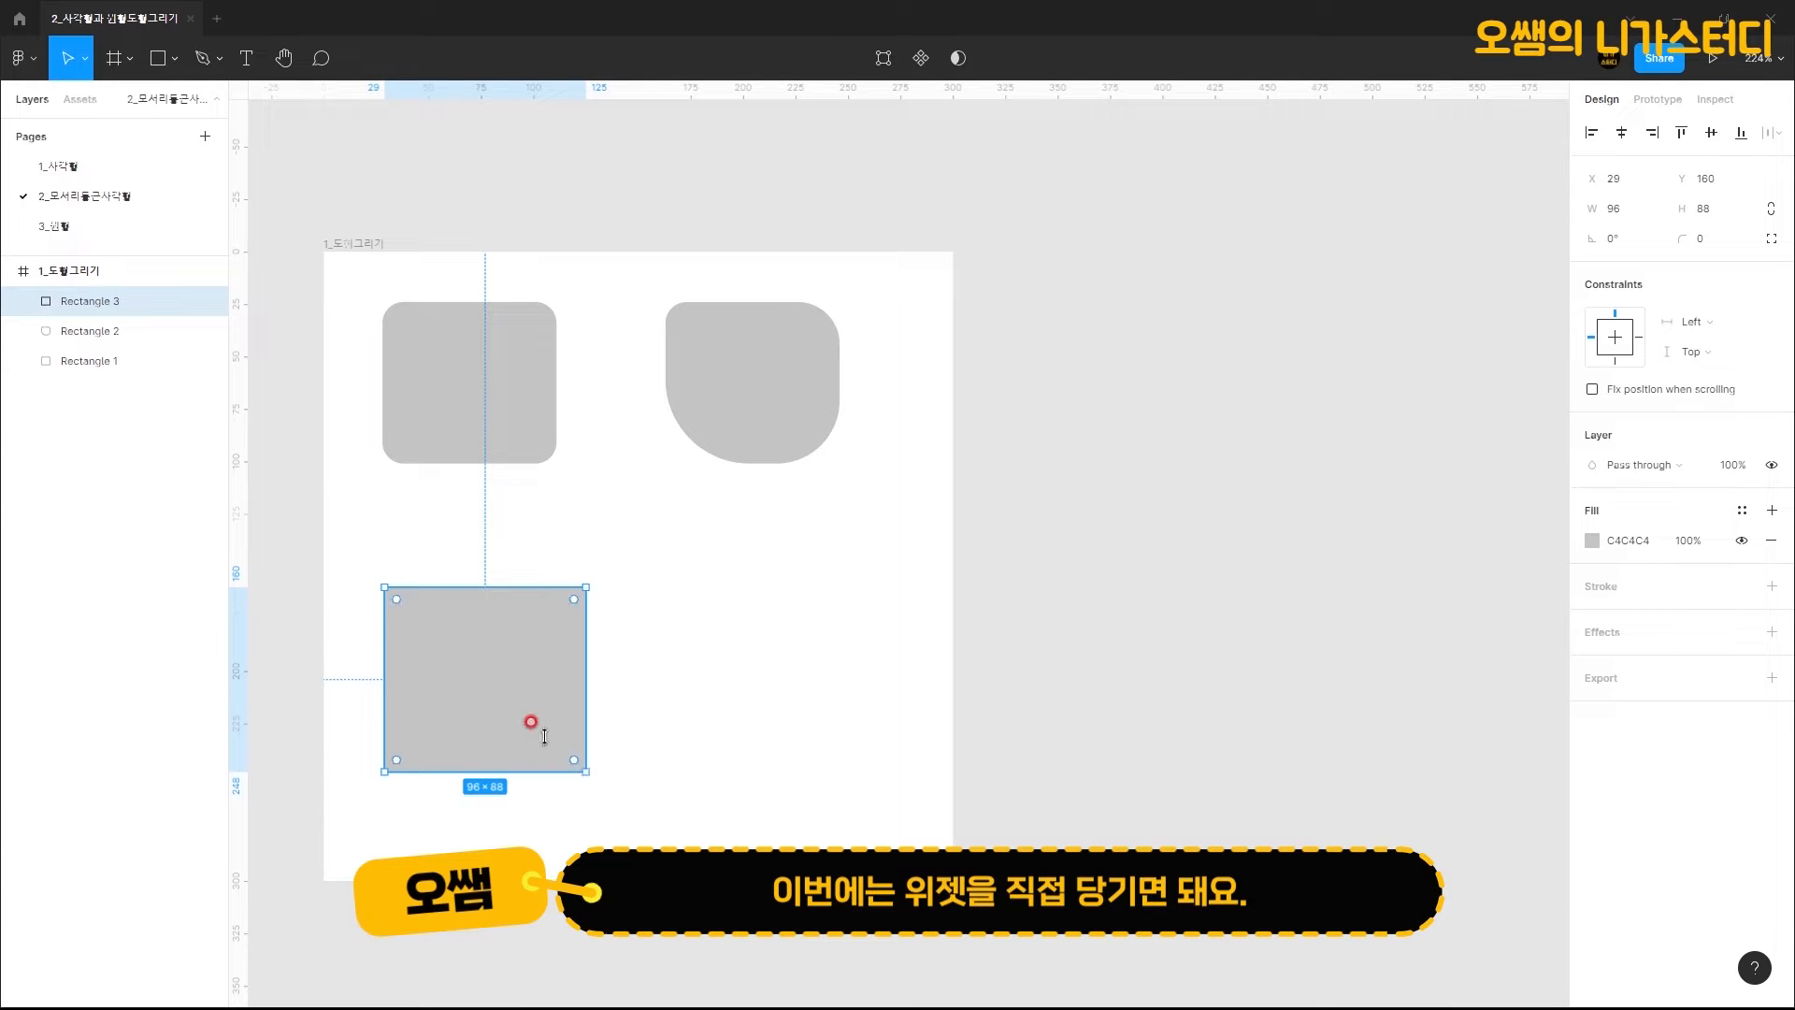
drag(396, 599, 416, 636)
Step: Draw a rectangle about 106 × 100 in the frame's lower-right area and round its corners with the corner handles to a radius of about 26
click(161, 59)
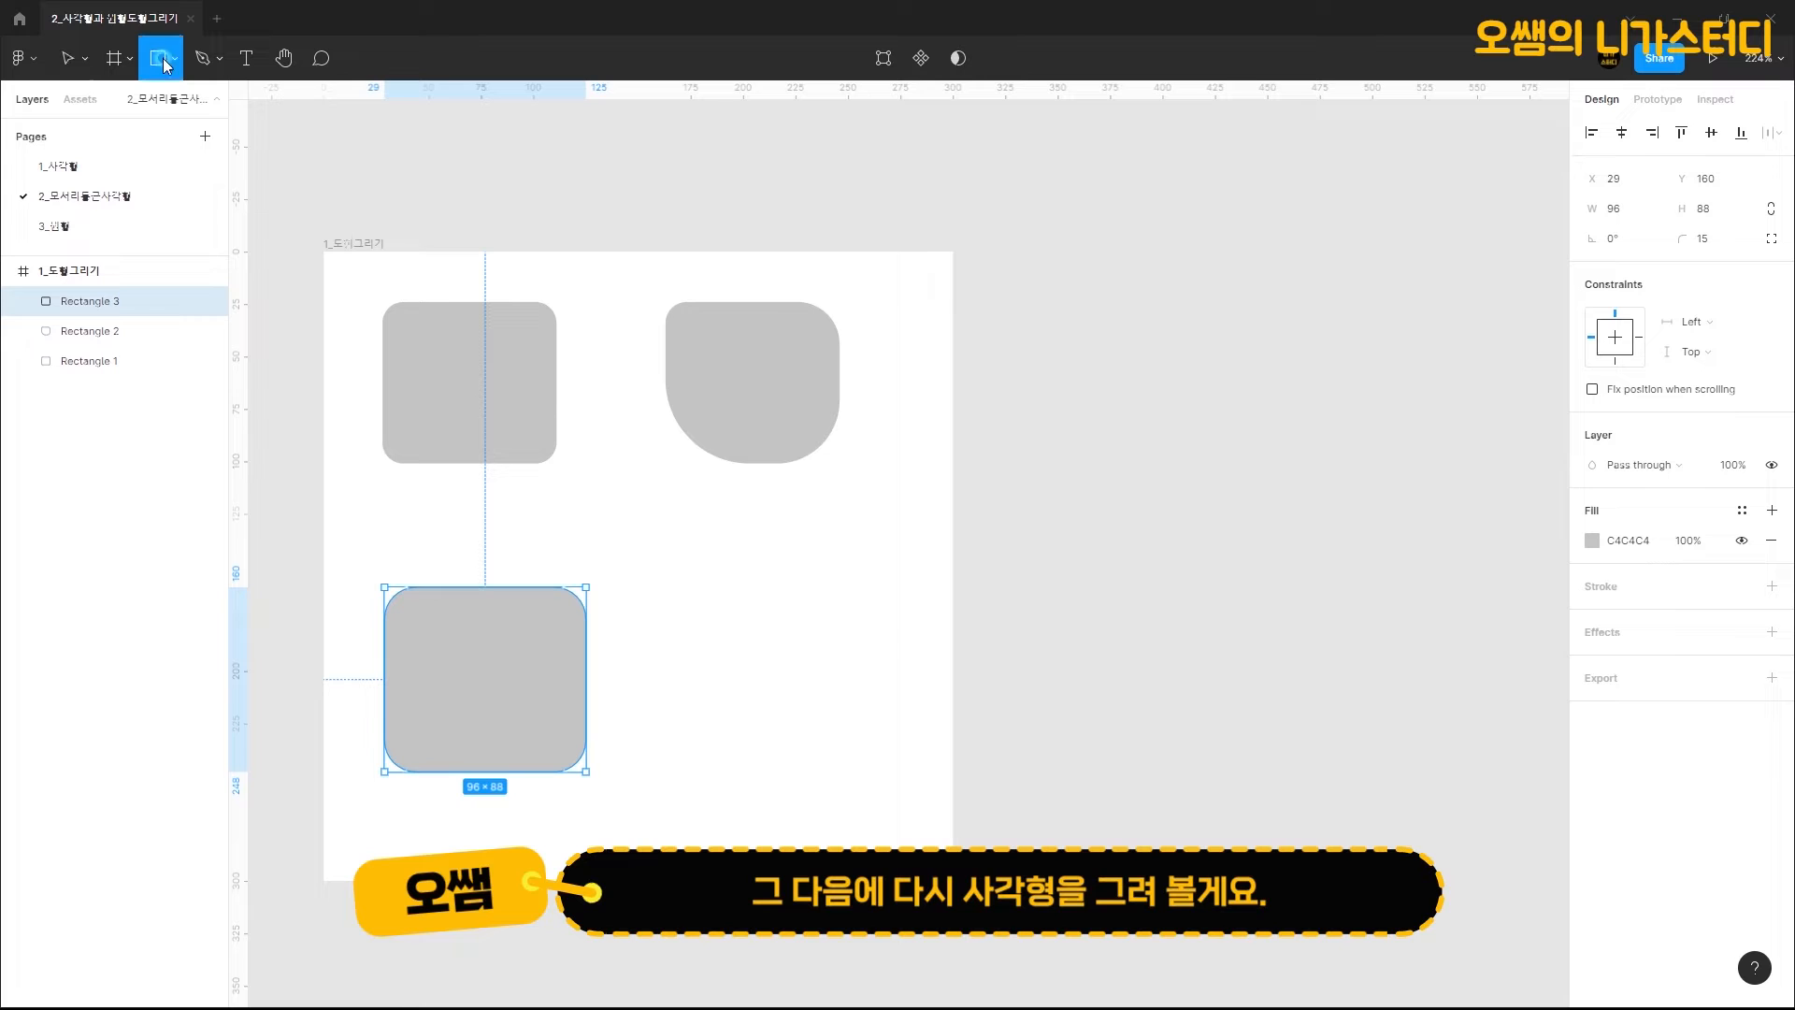
drag(784, 677, 896, 785)
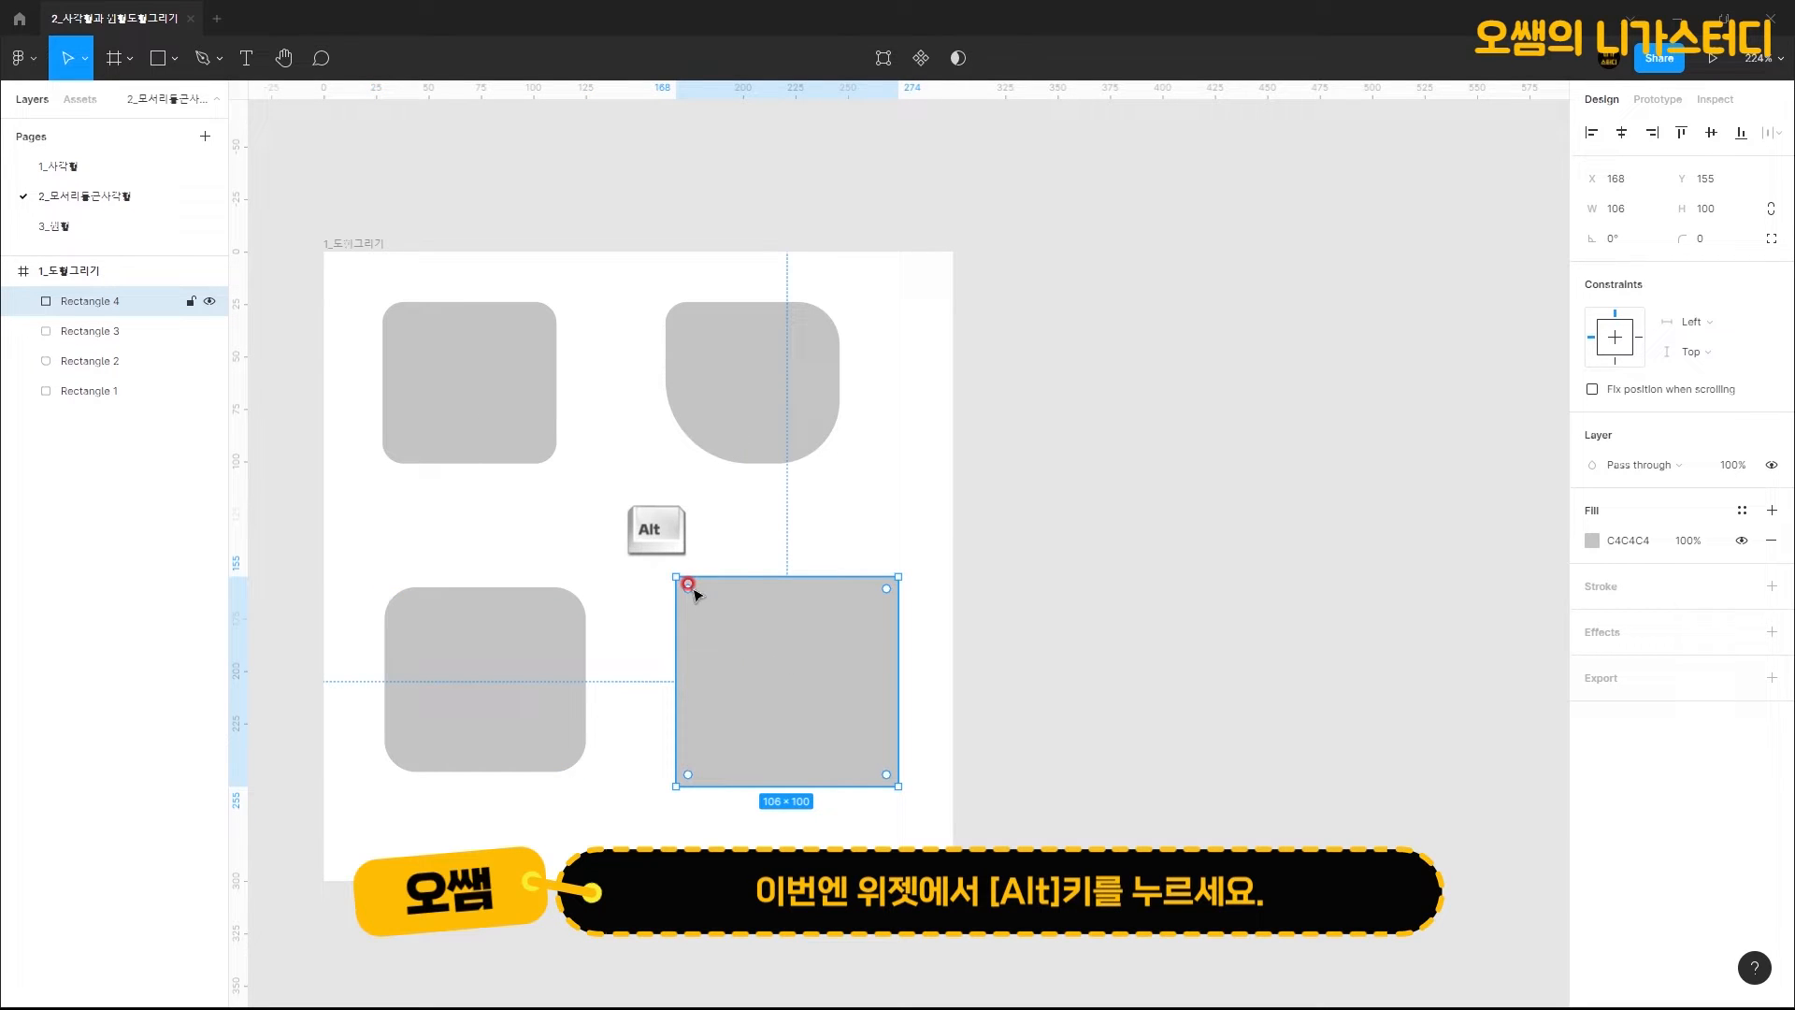
drag(697, 595, 711, 618)
drag(886, 588, 870, 620)
drag(887, 776, 867, 755)
mouse_move(687, 772)
mouse_down()
mouse_move(713, 761)
mouse_move(689, 771)
mouse_up()
key(alt)
mouse_move(848, 630)
mouse_down()
mouse_move(856, 610)
mouse_move(845, 633)
mouse_move(873, 629)
mouse_move(850, 633)
mouse_up()
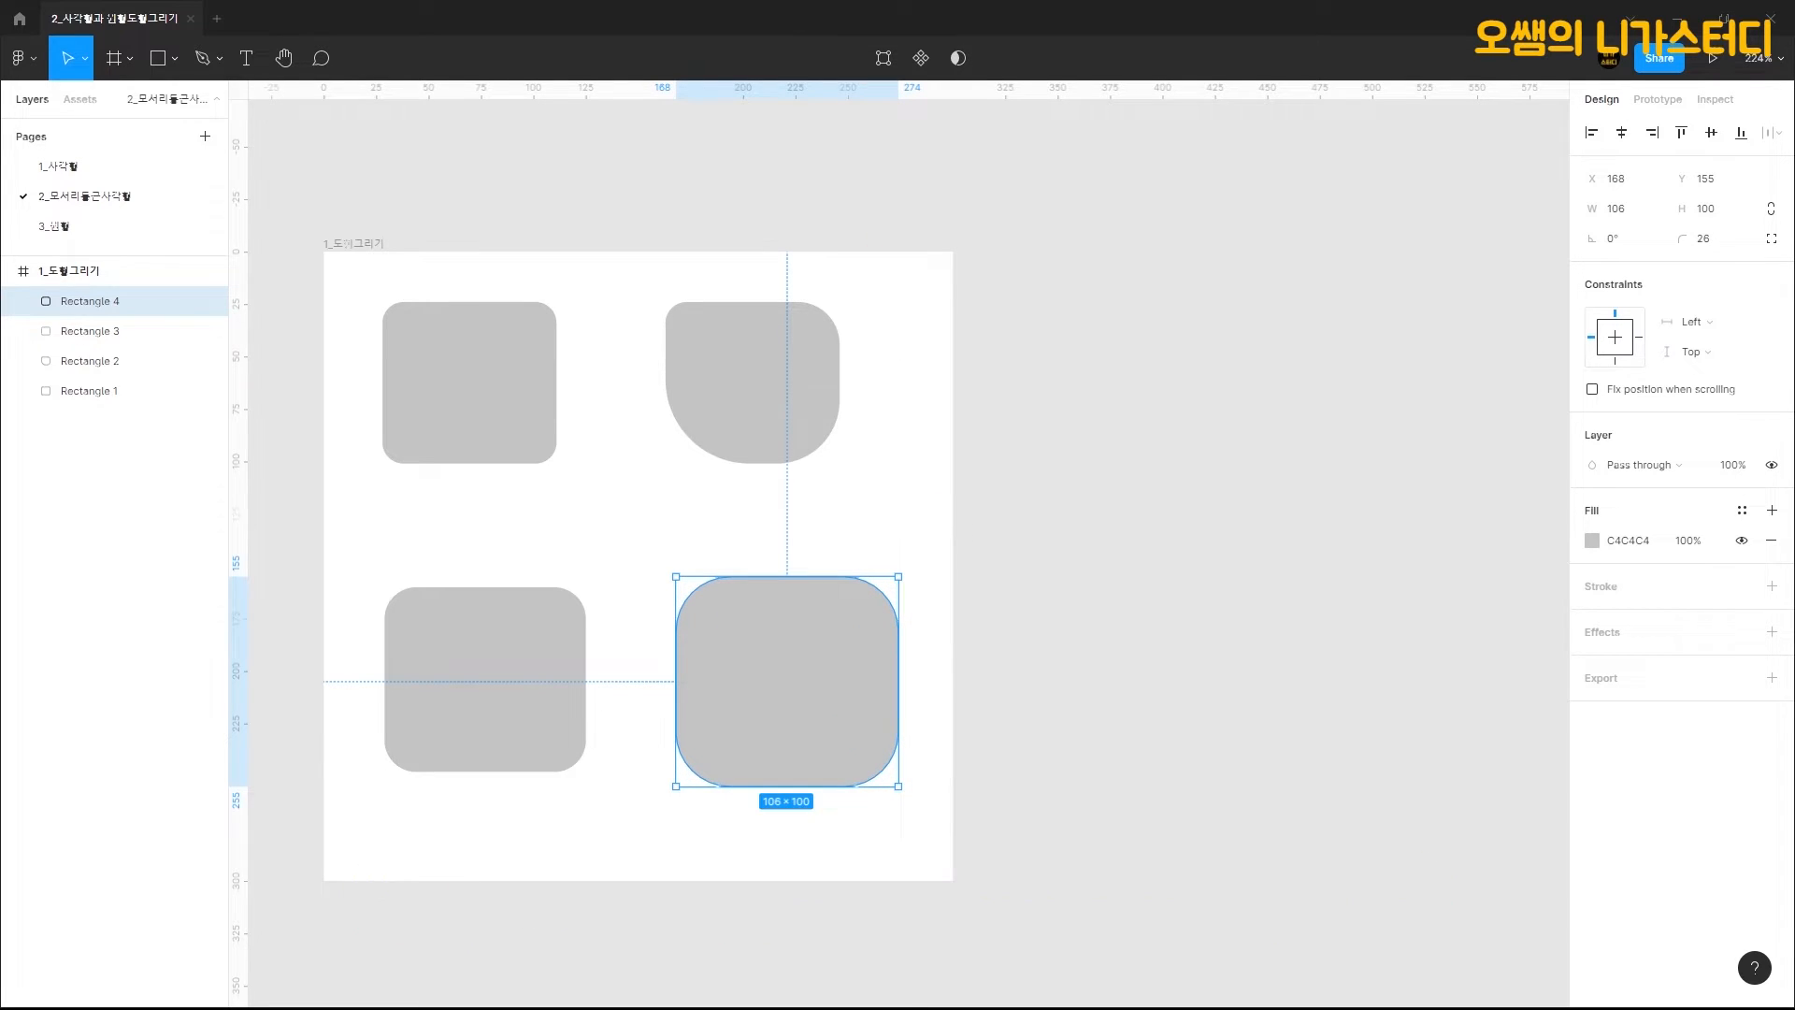
click(878, 328)
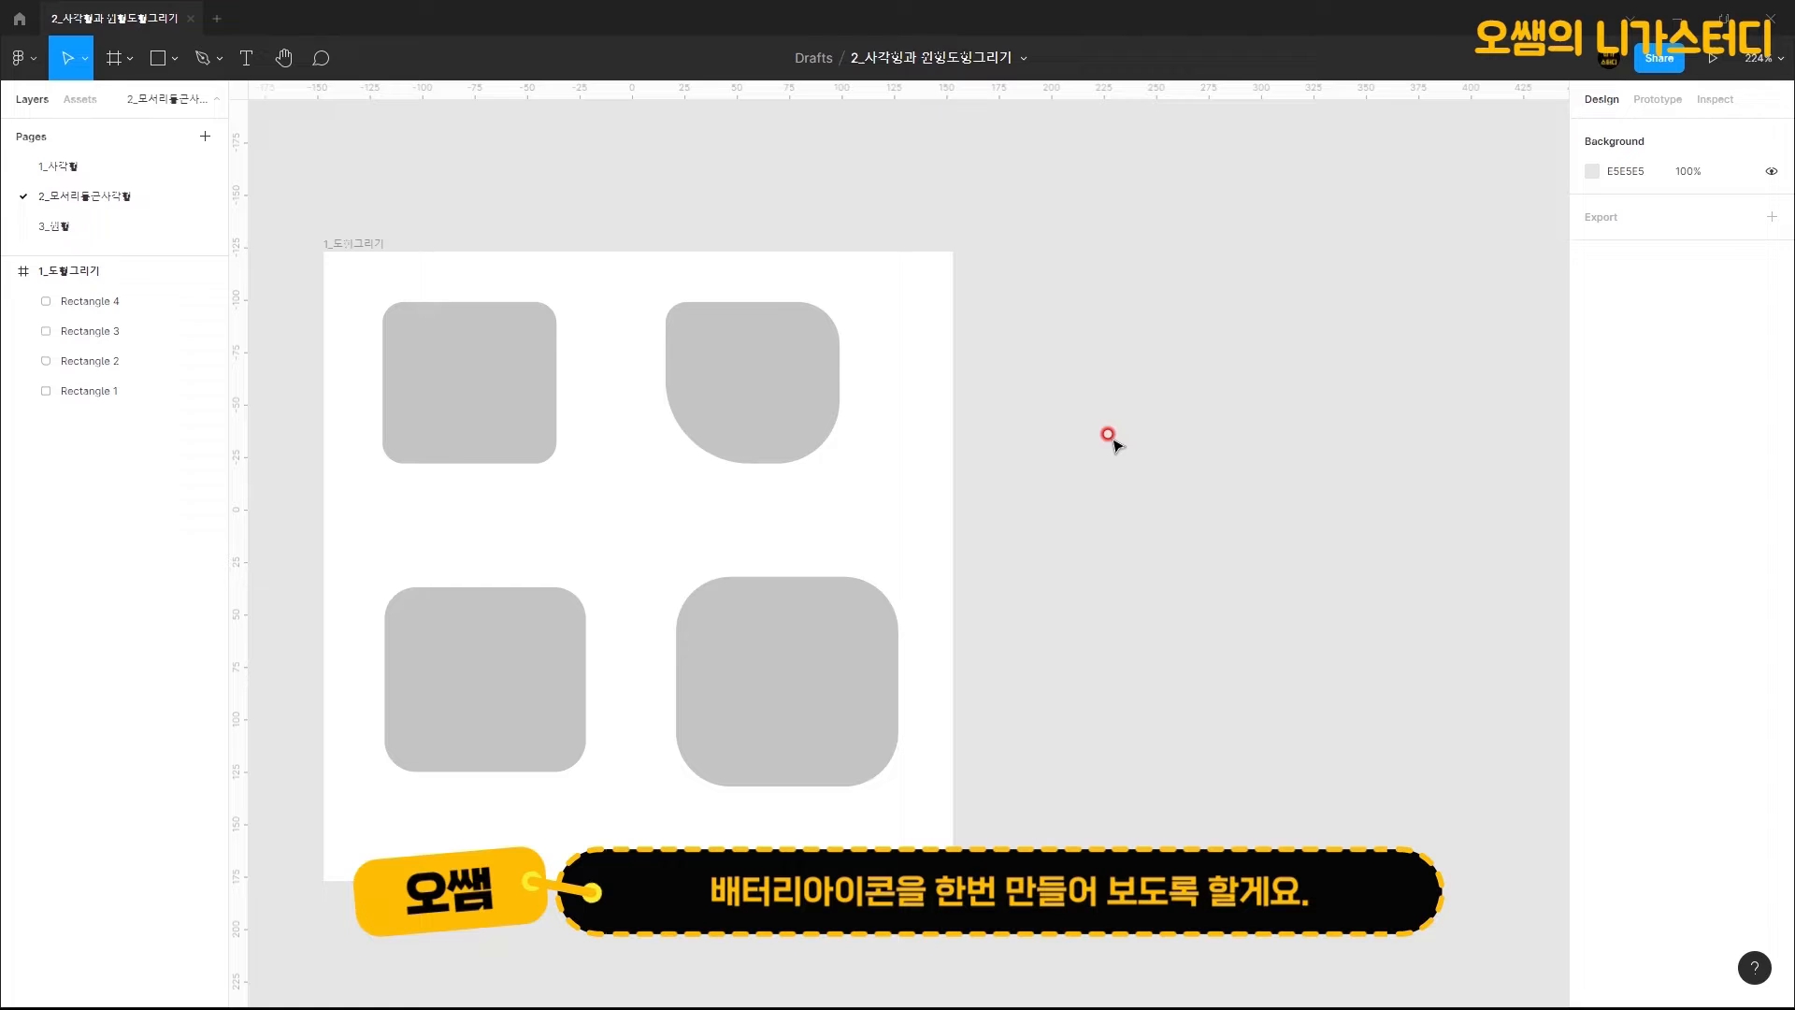
Step: Draw a new frame to the right of 1_도형그리기 and set its size to 300 × 300
scroll(1075, 412, down, 2)
drag(1194, 473, 797, 452)
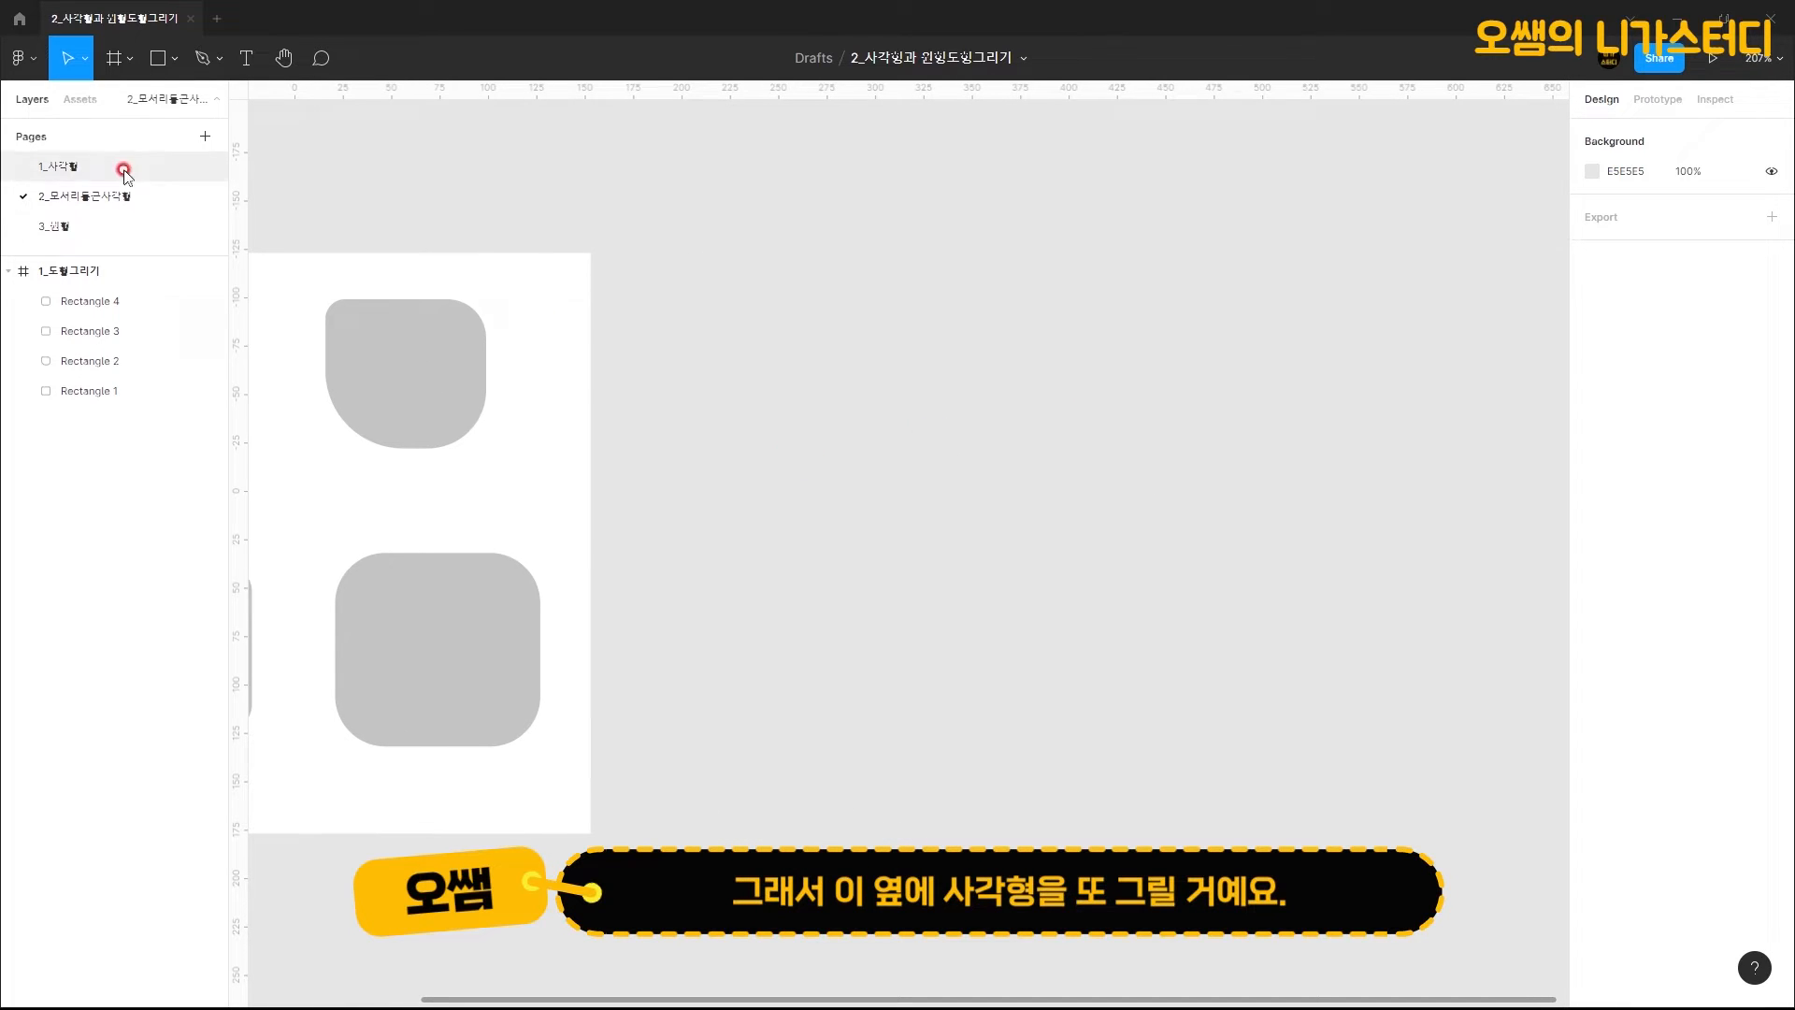
click(114, 58)
drag(686, 253, 1279, 805)
click(1618, 239)
text(300)
key(Tab)
text(300)
key(Return)
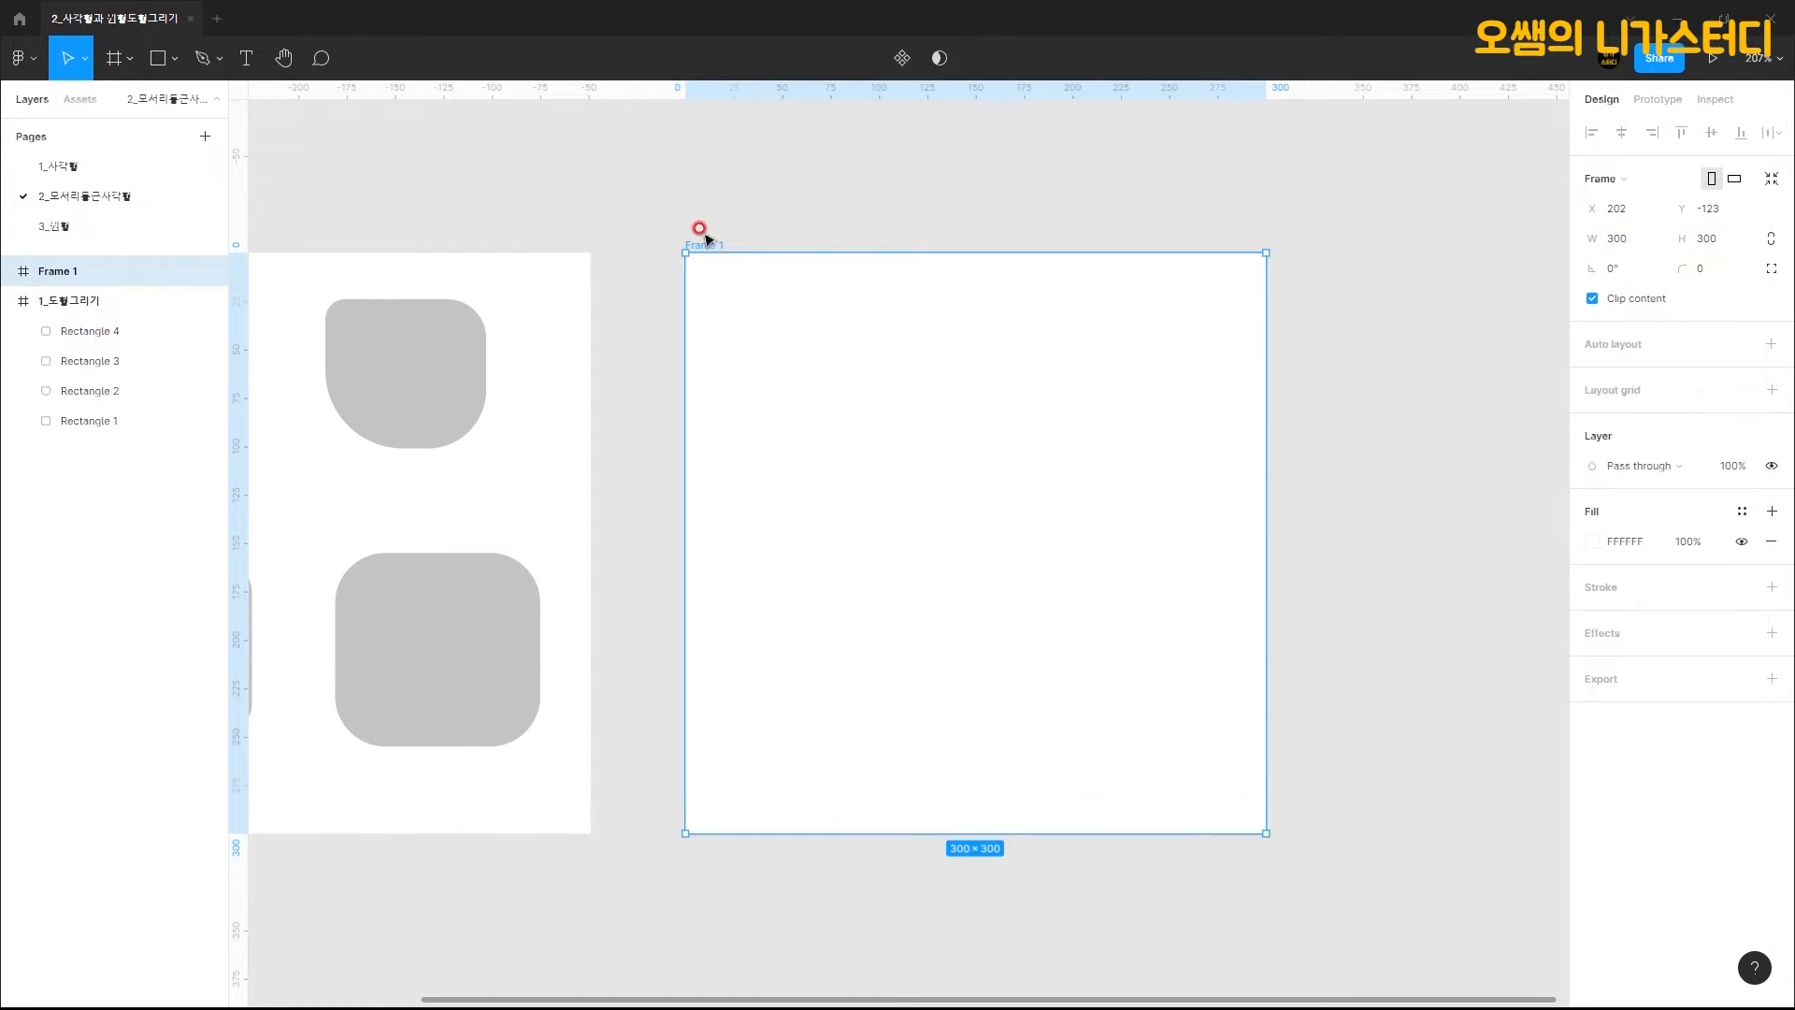
Step: Rename the new frame as 2_Battery Icon
text(2_Battery Icon)
key(Return)
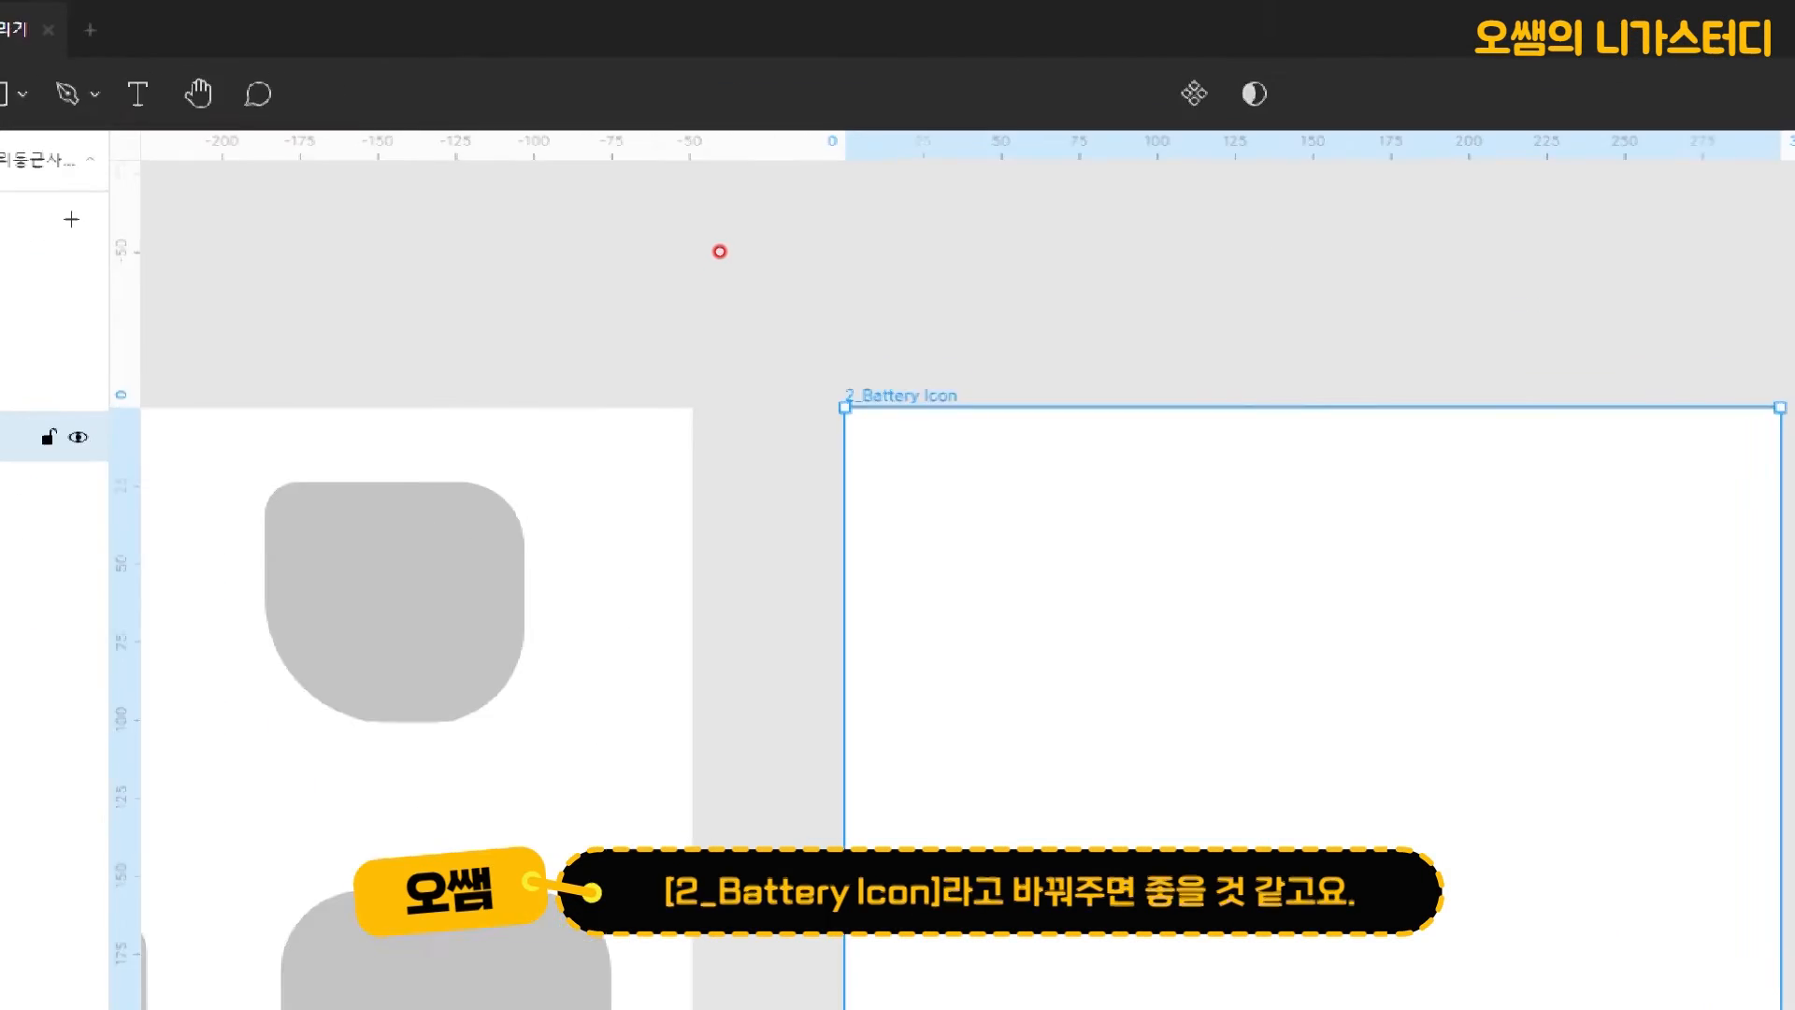
mouse_move(933, 379)
mouse_down()
mouse_move(951, 448)
mouse_move(1032, 329)
mouse_up()
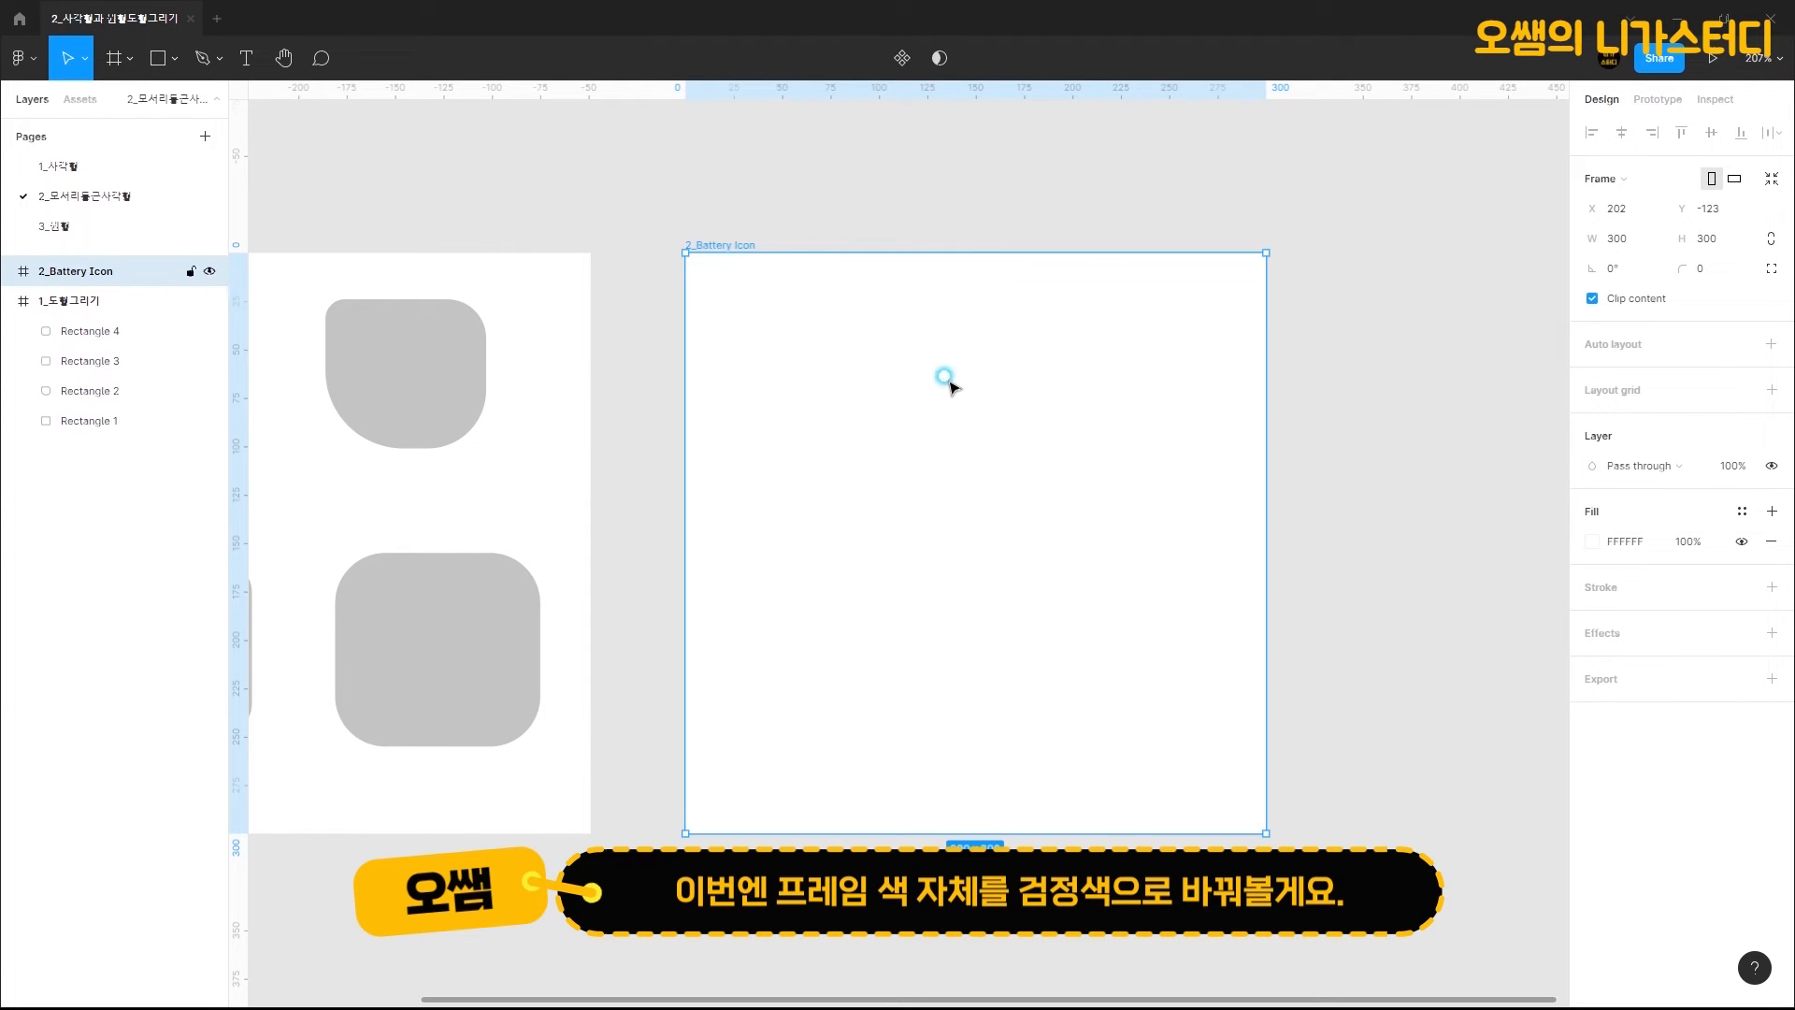
Step: Change the fill of the 2_Battery Icon frame to black, 000000
click(1596, 540)
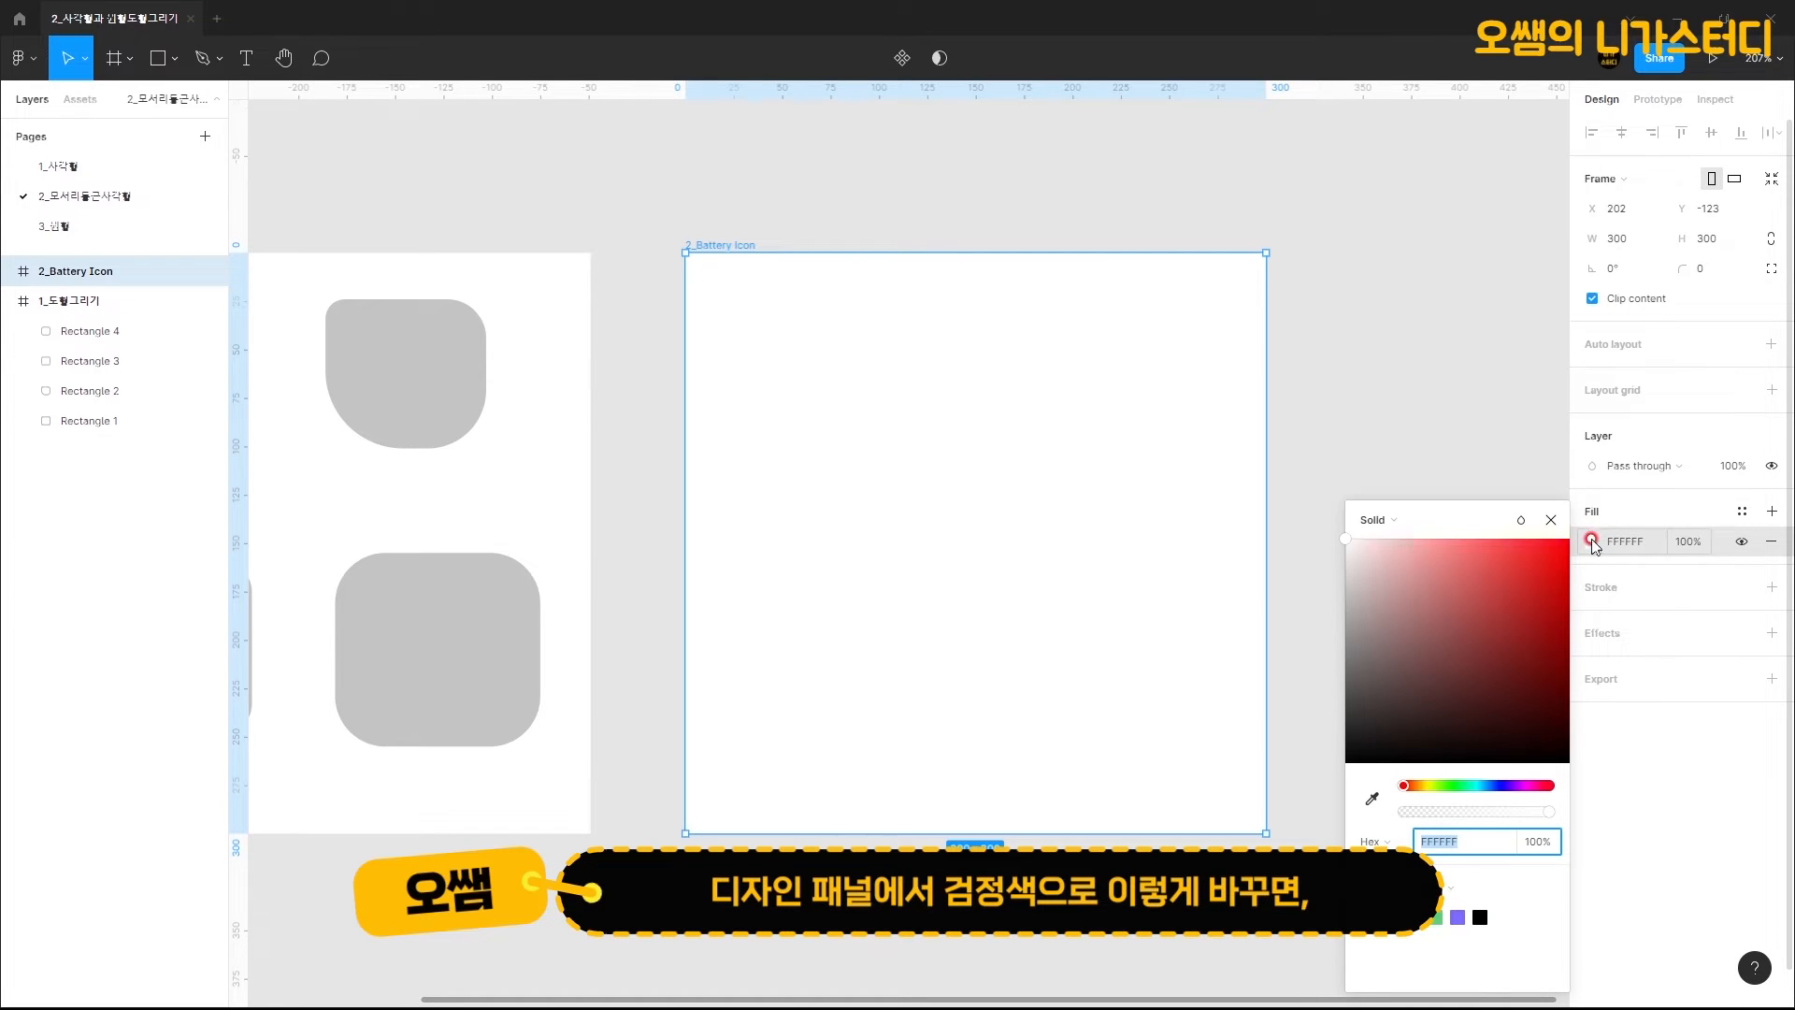
drag(1412, 716, 1327, 773)
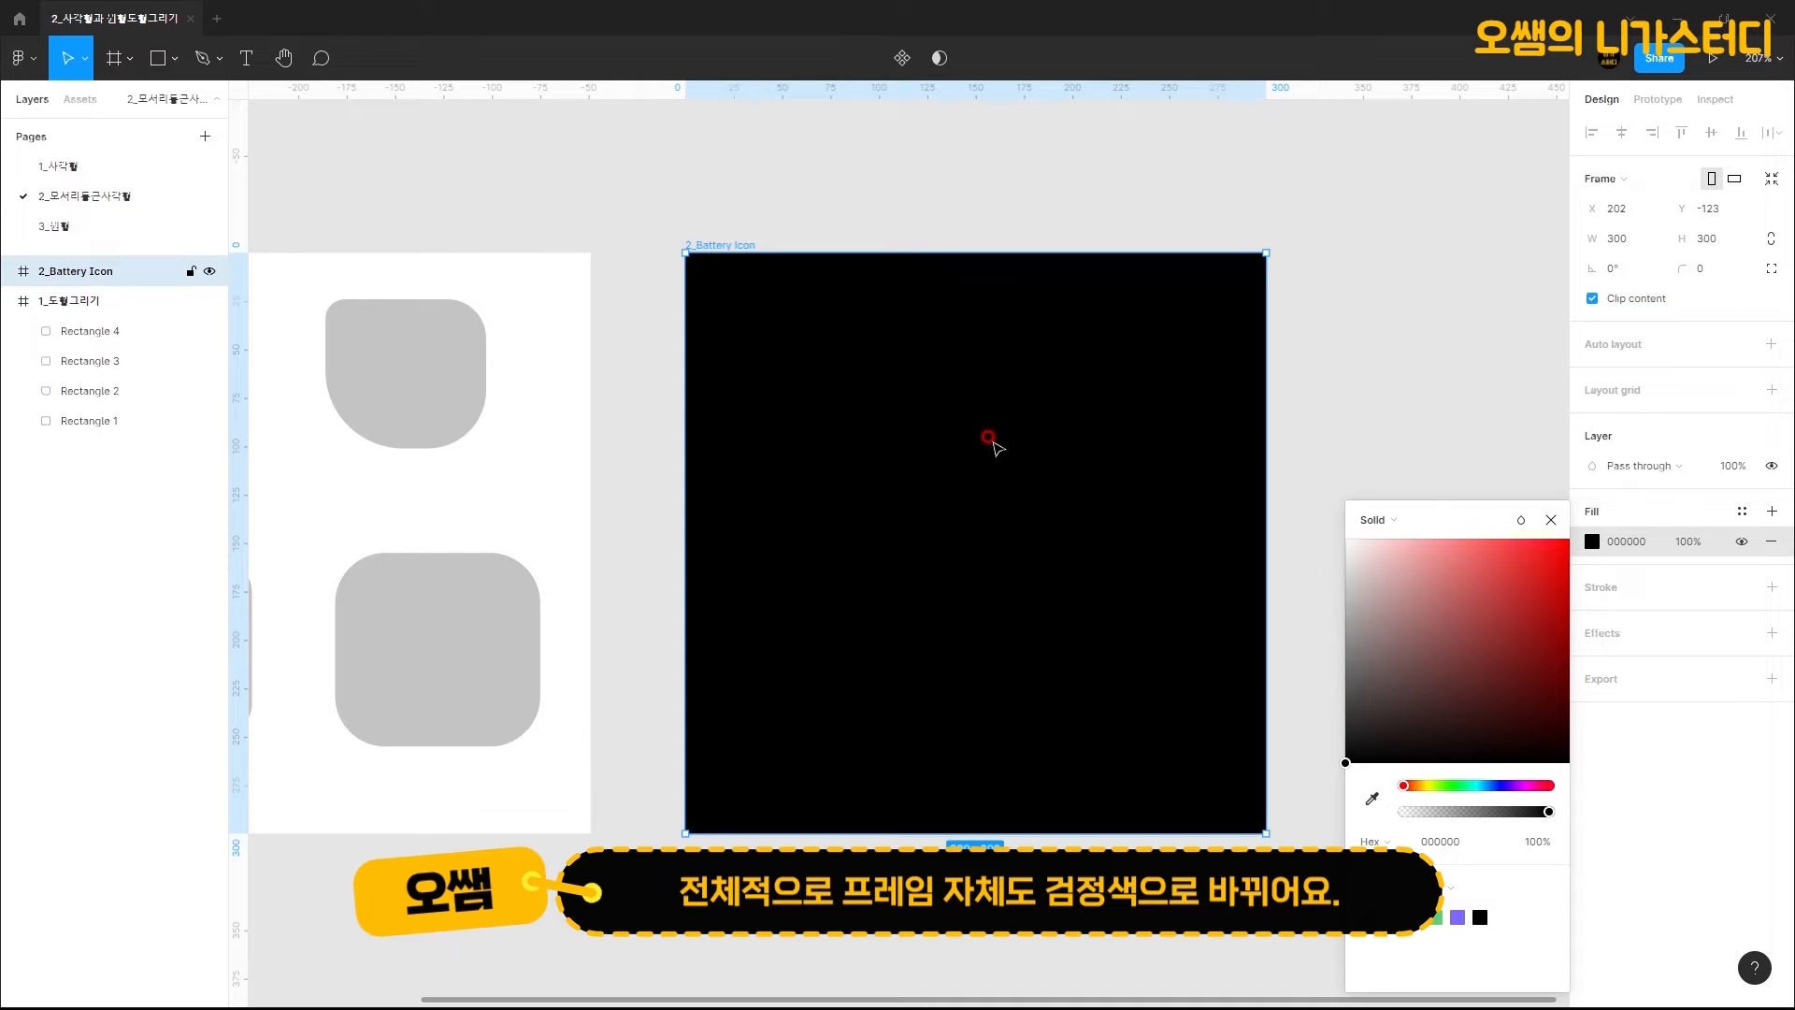
click(1343, 470)
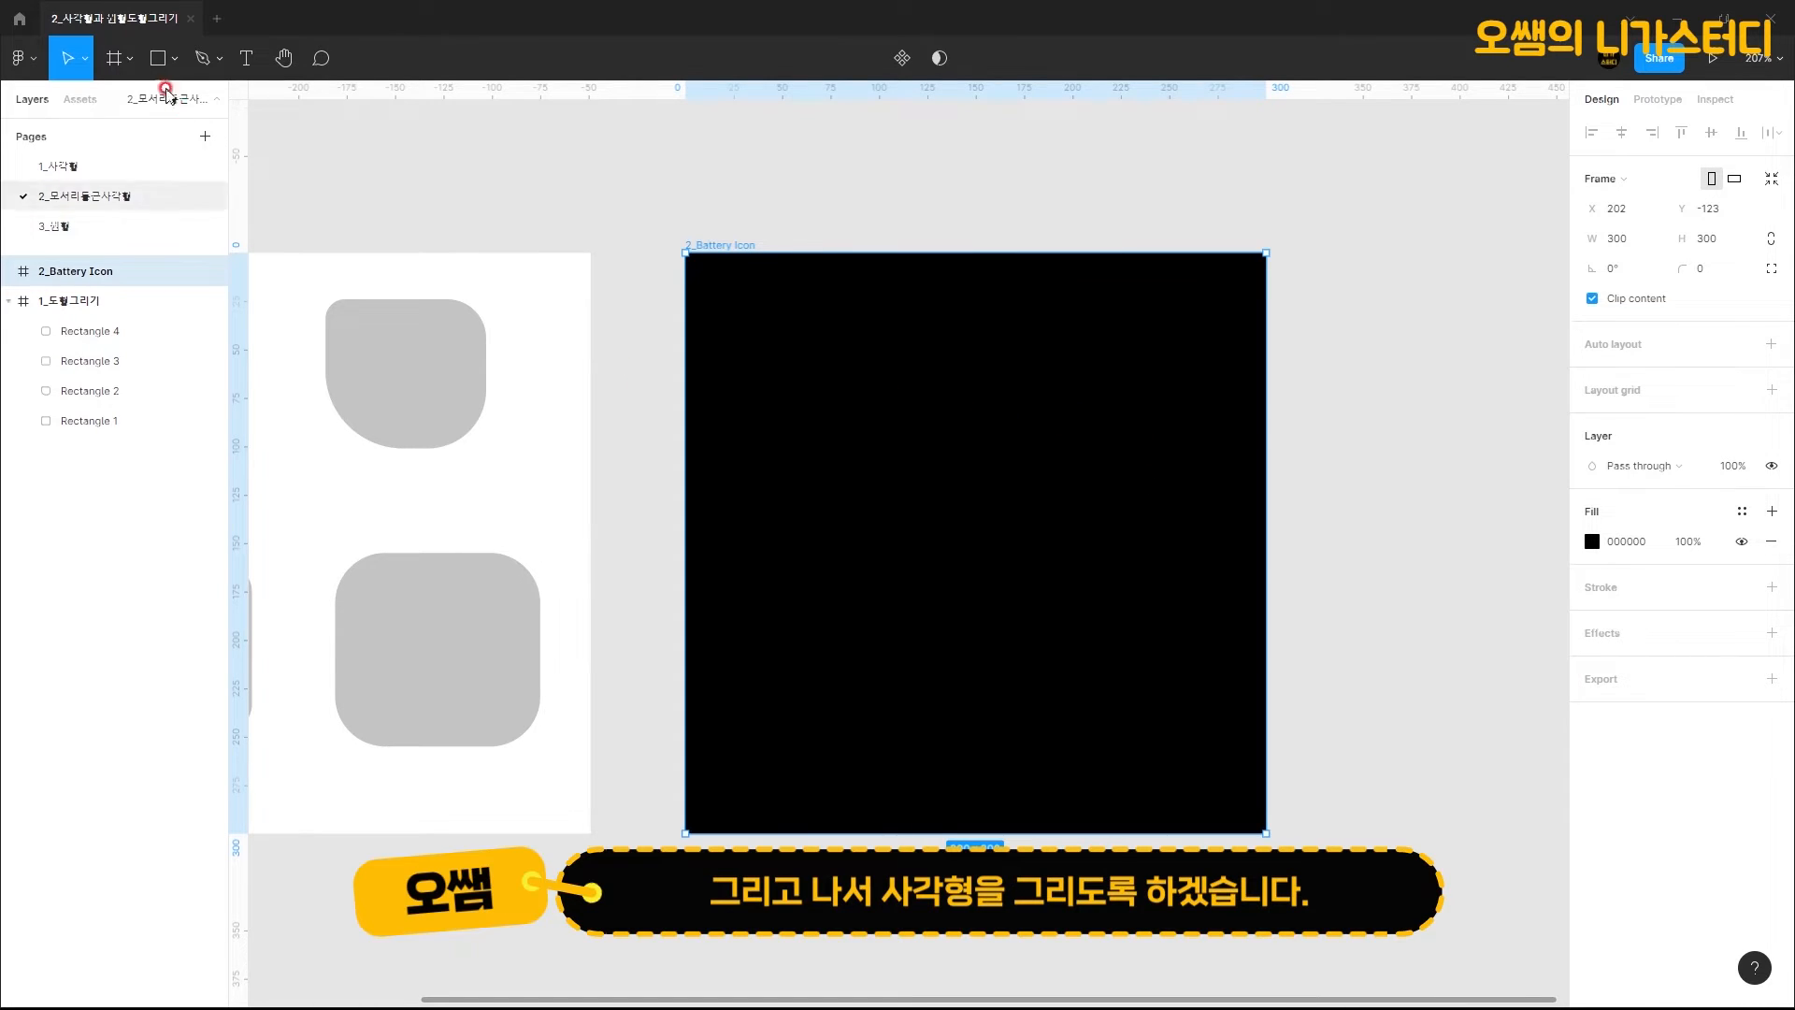
Step: Draw a rectangle inside the 2_Battery Icon frame and set its size to 200 × 100
click(157, 58)
drag(807, 391, 1053, 535)
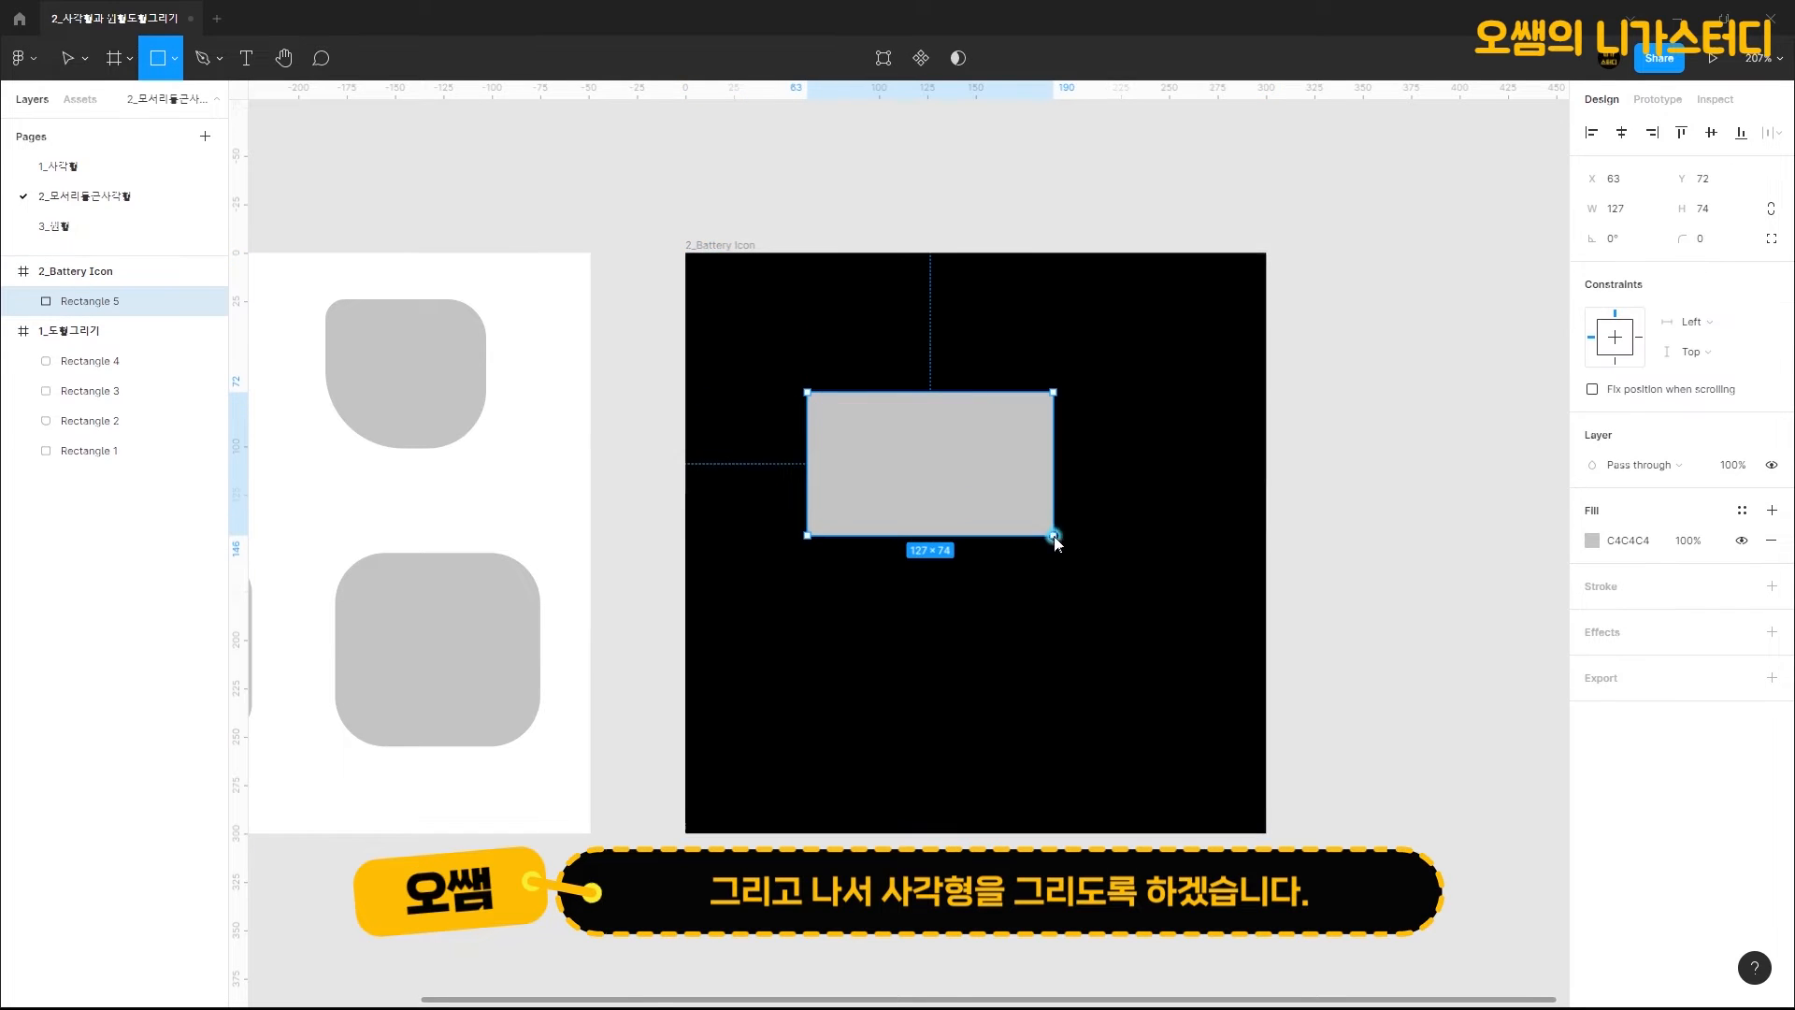
click(1631, 210)
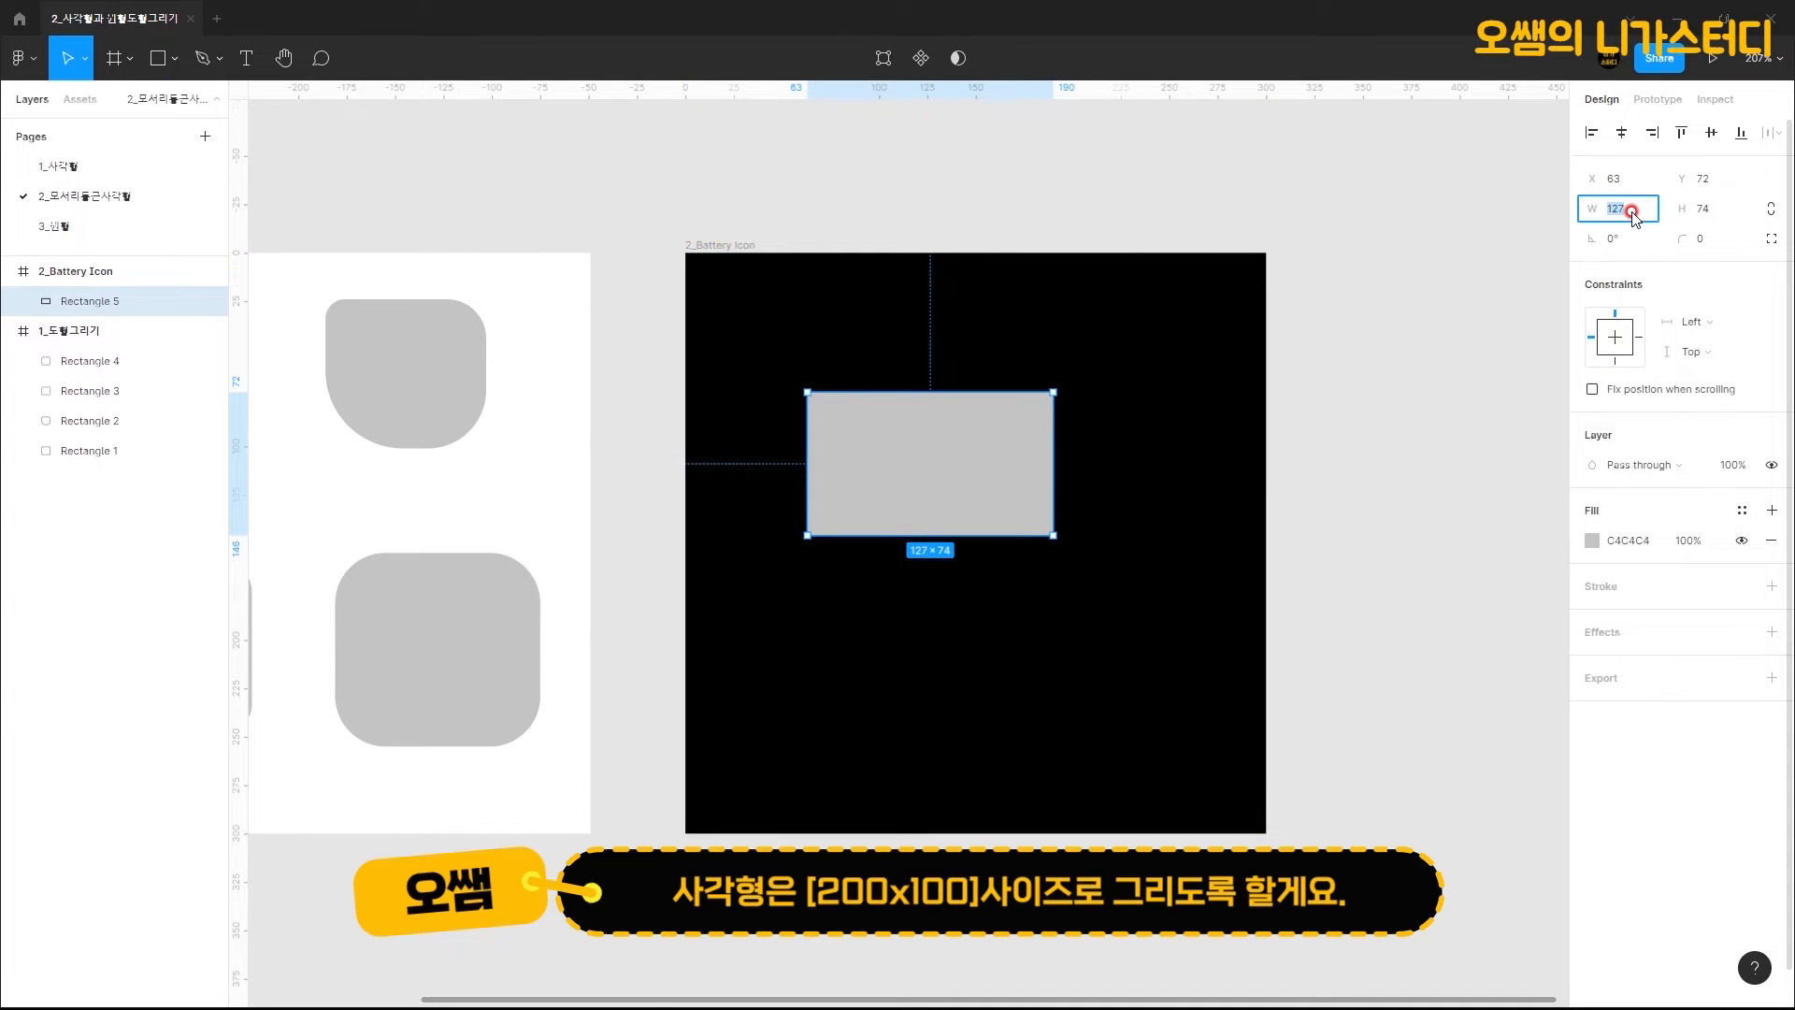
text(200)
key(Tab)
text(1)
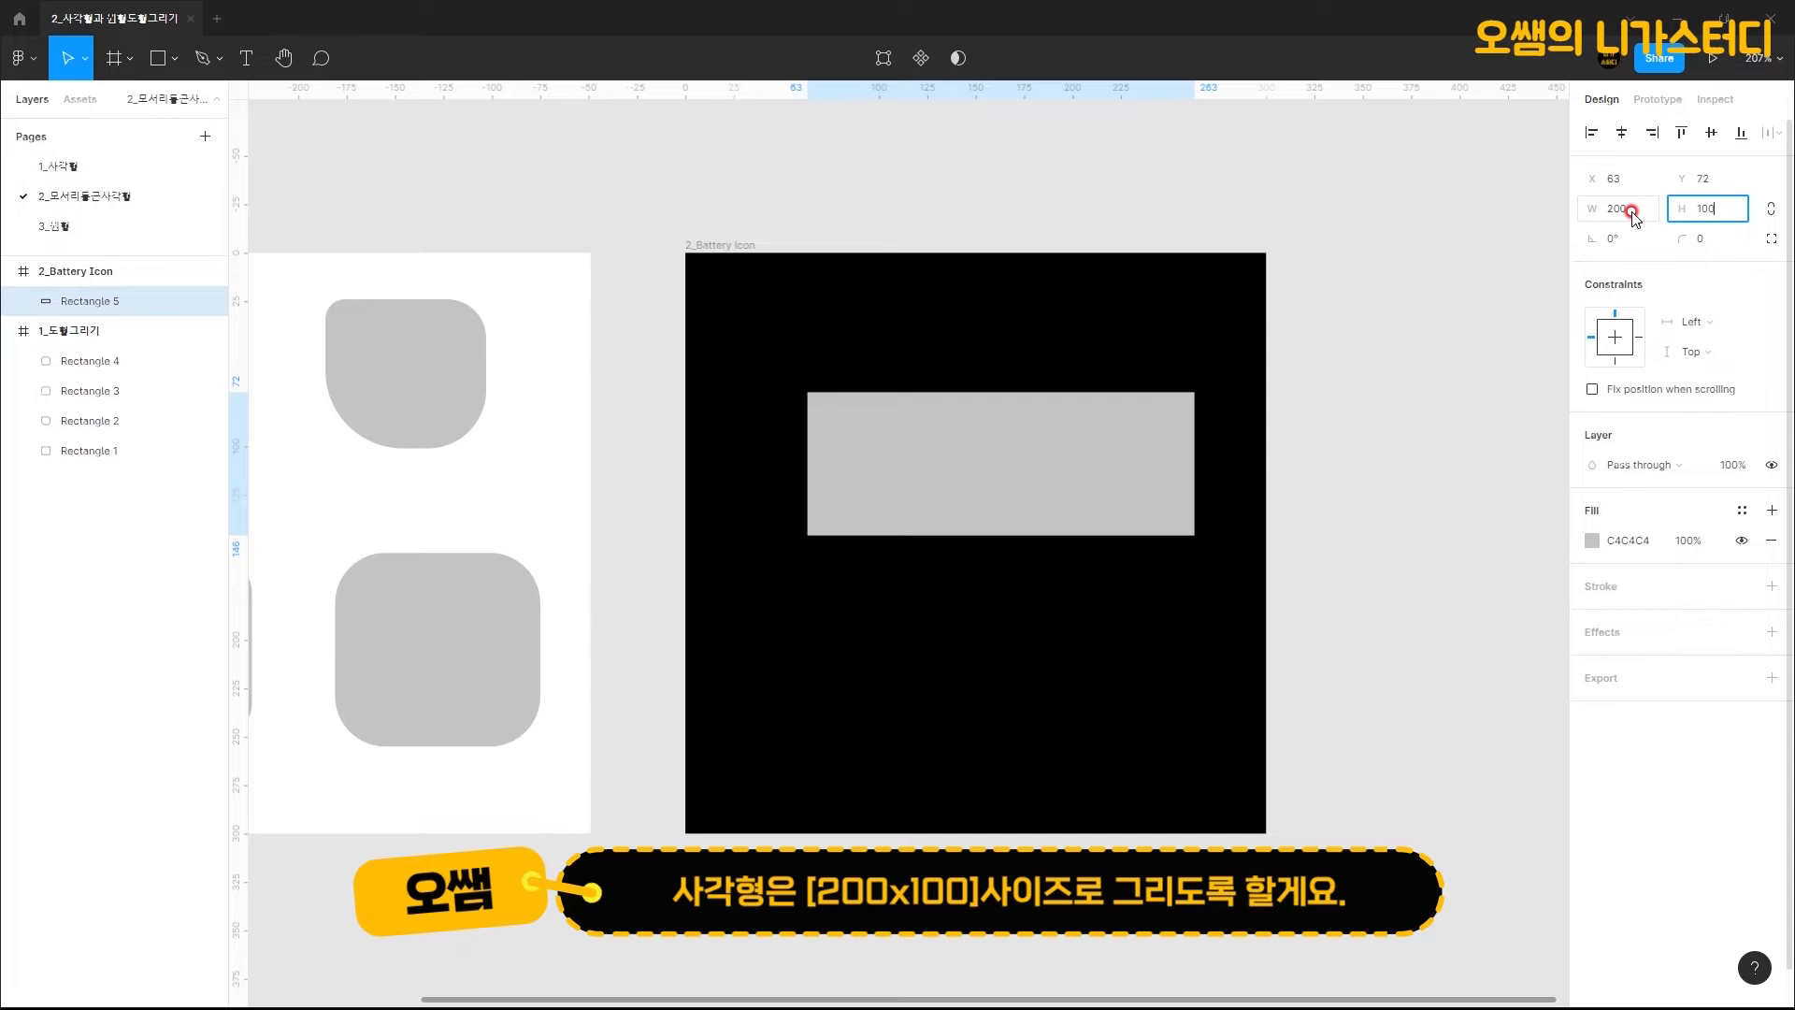
text(00)
key(Return)
Step: Center the 200 × 100 rectangle in the black frame and set its fill opacity to 0%
drag(1091, 470, 1069, 527)
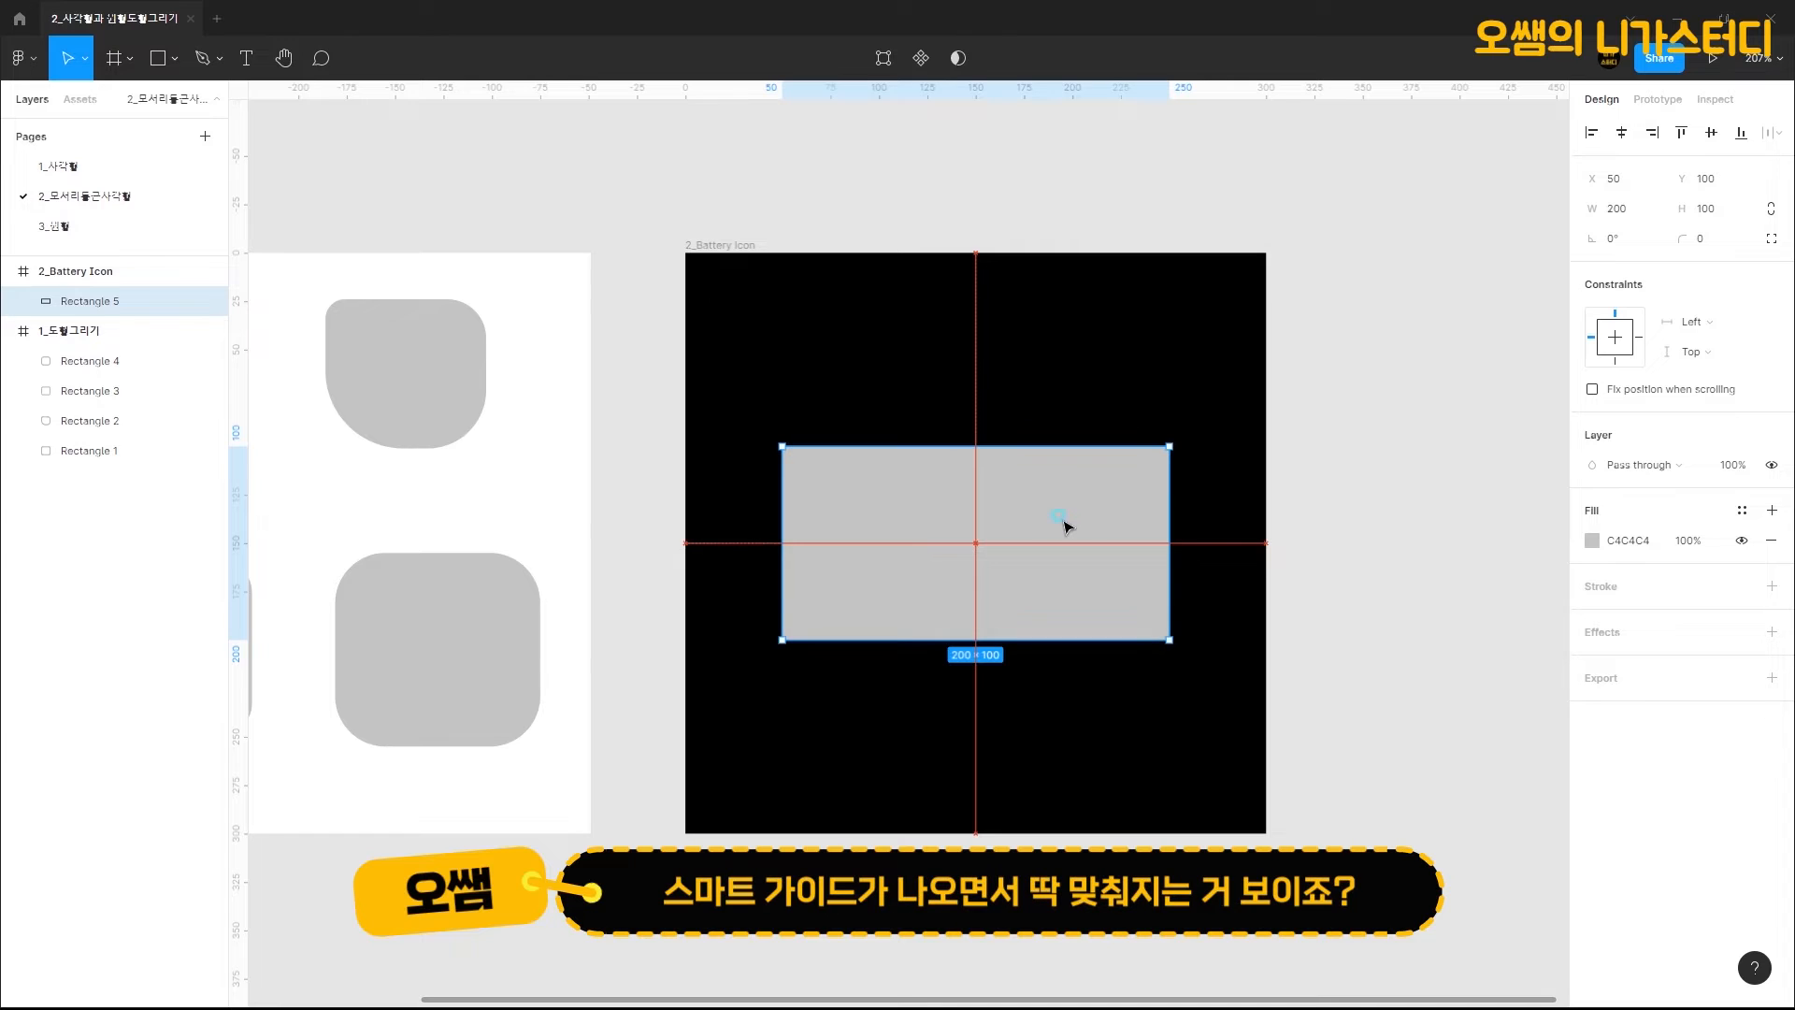
click(1063, 519)
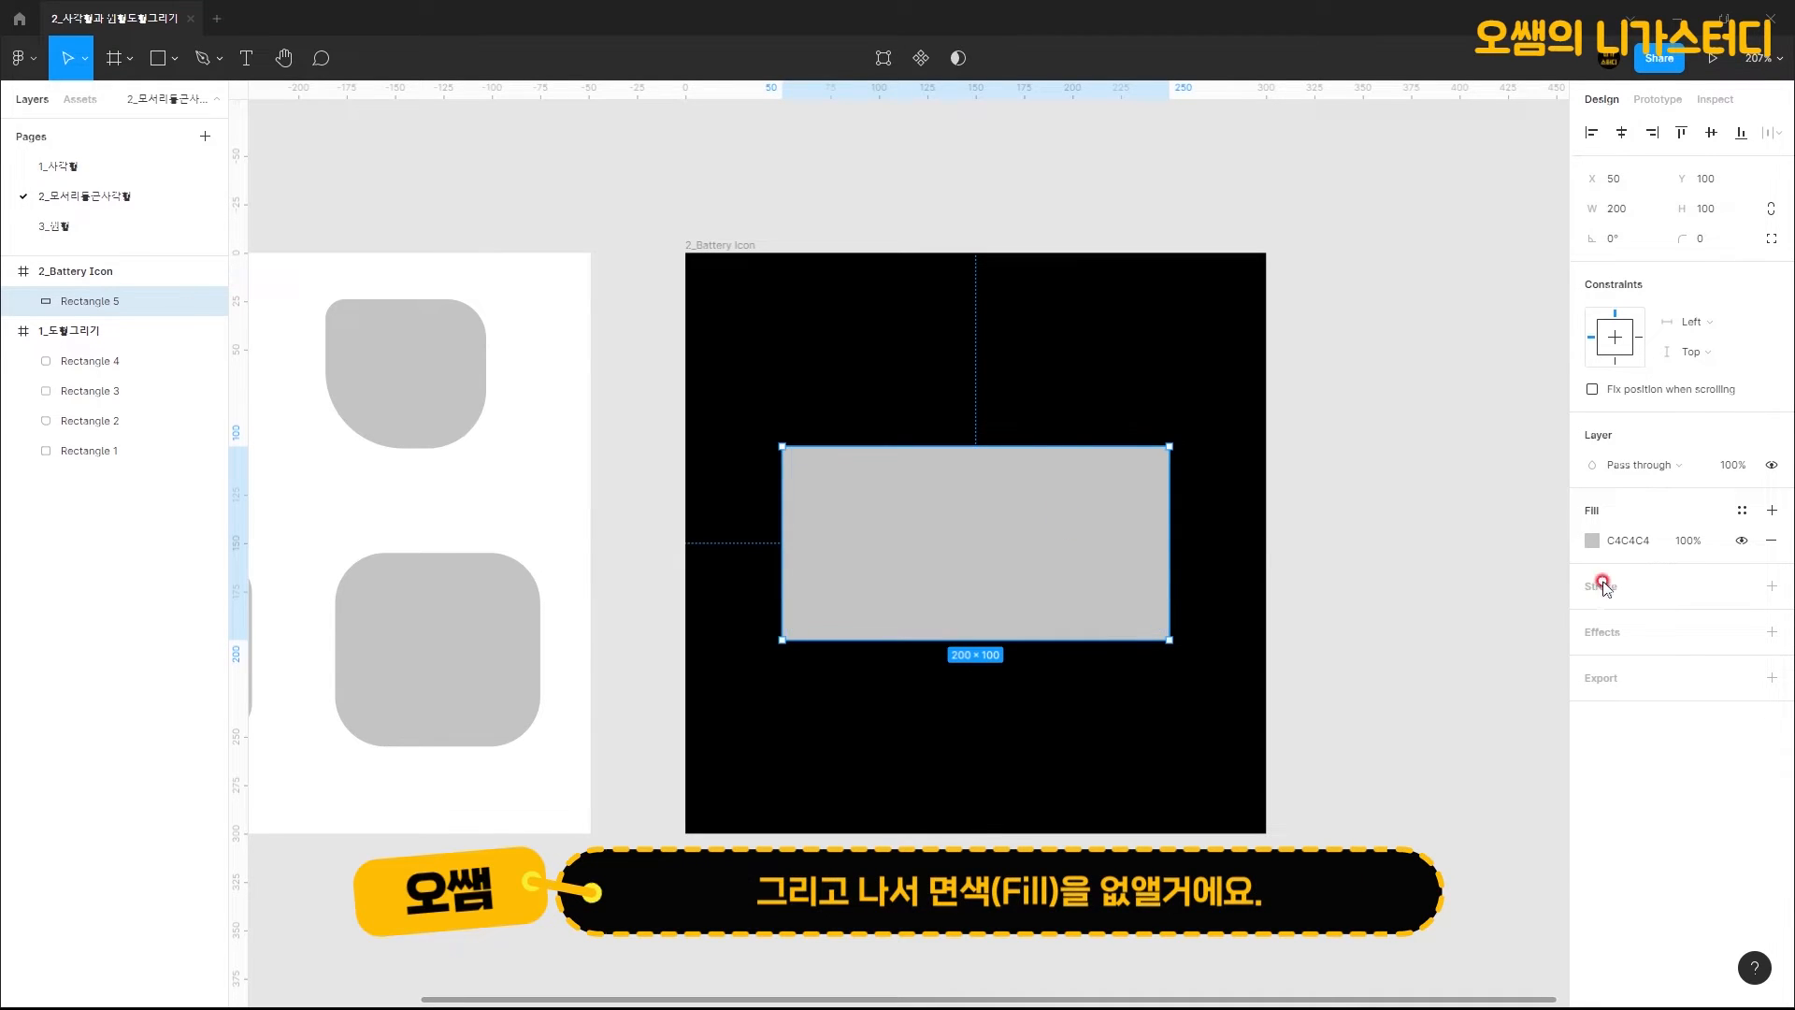
click(1591, 541)
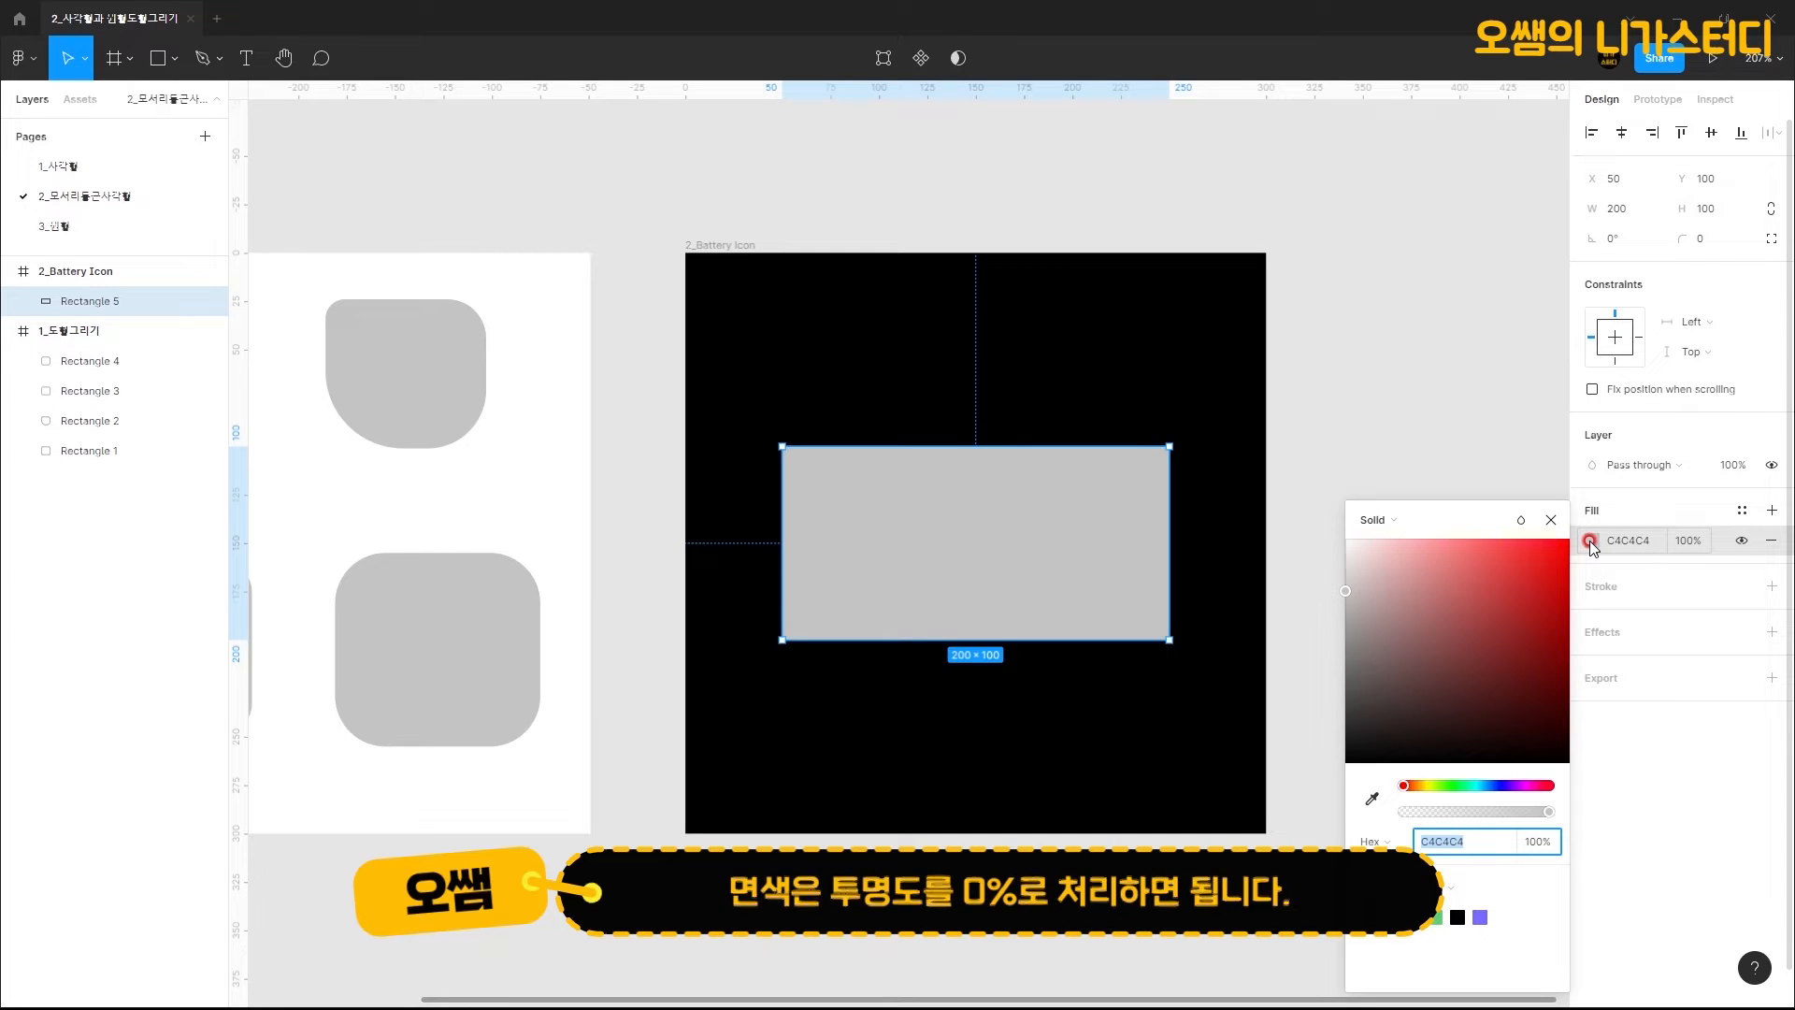
click(1683, 542)
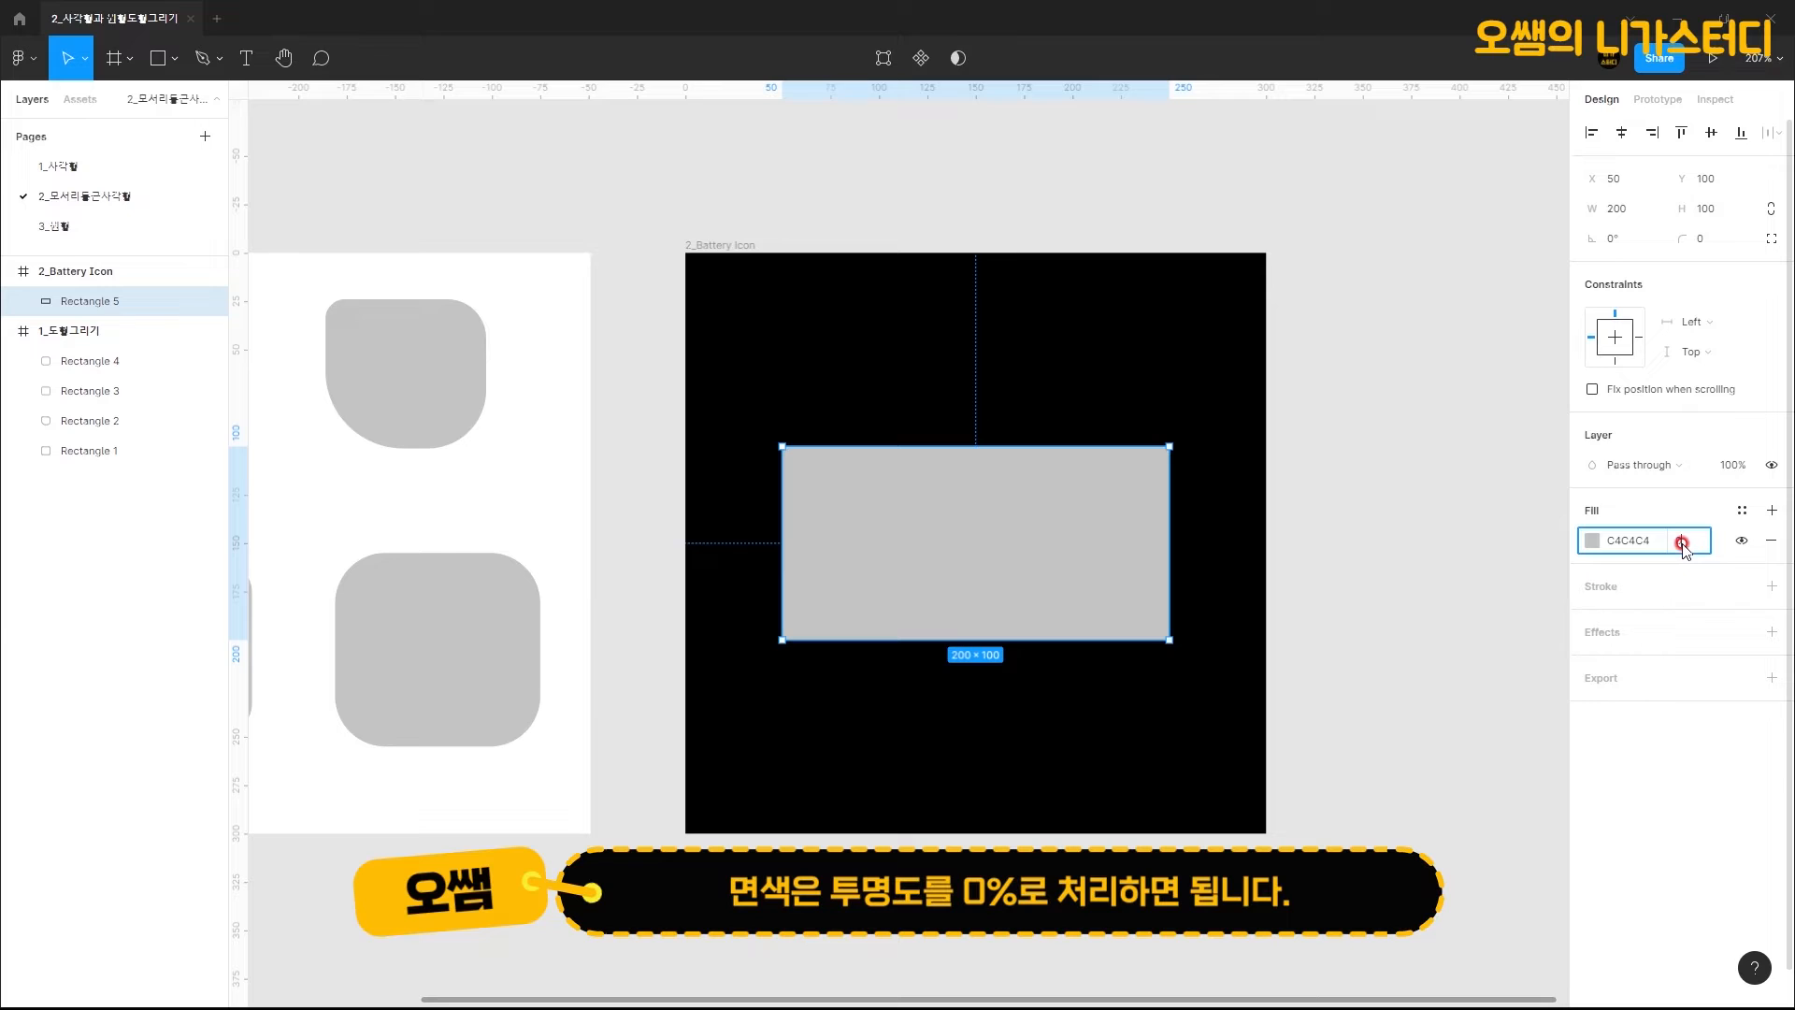
text(0)
key(Return)
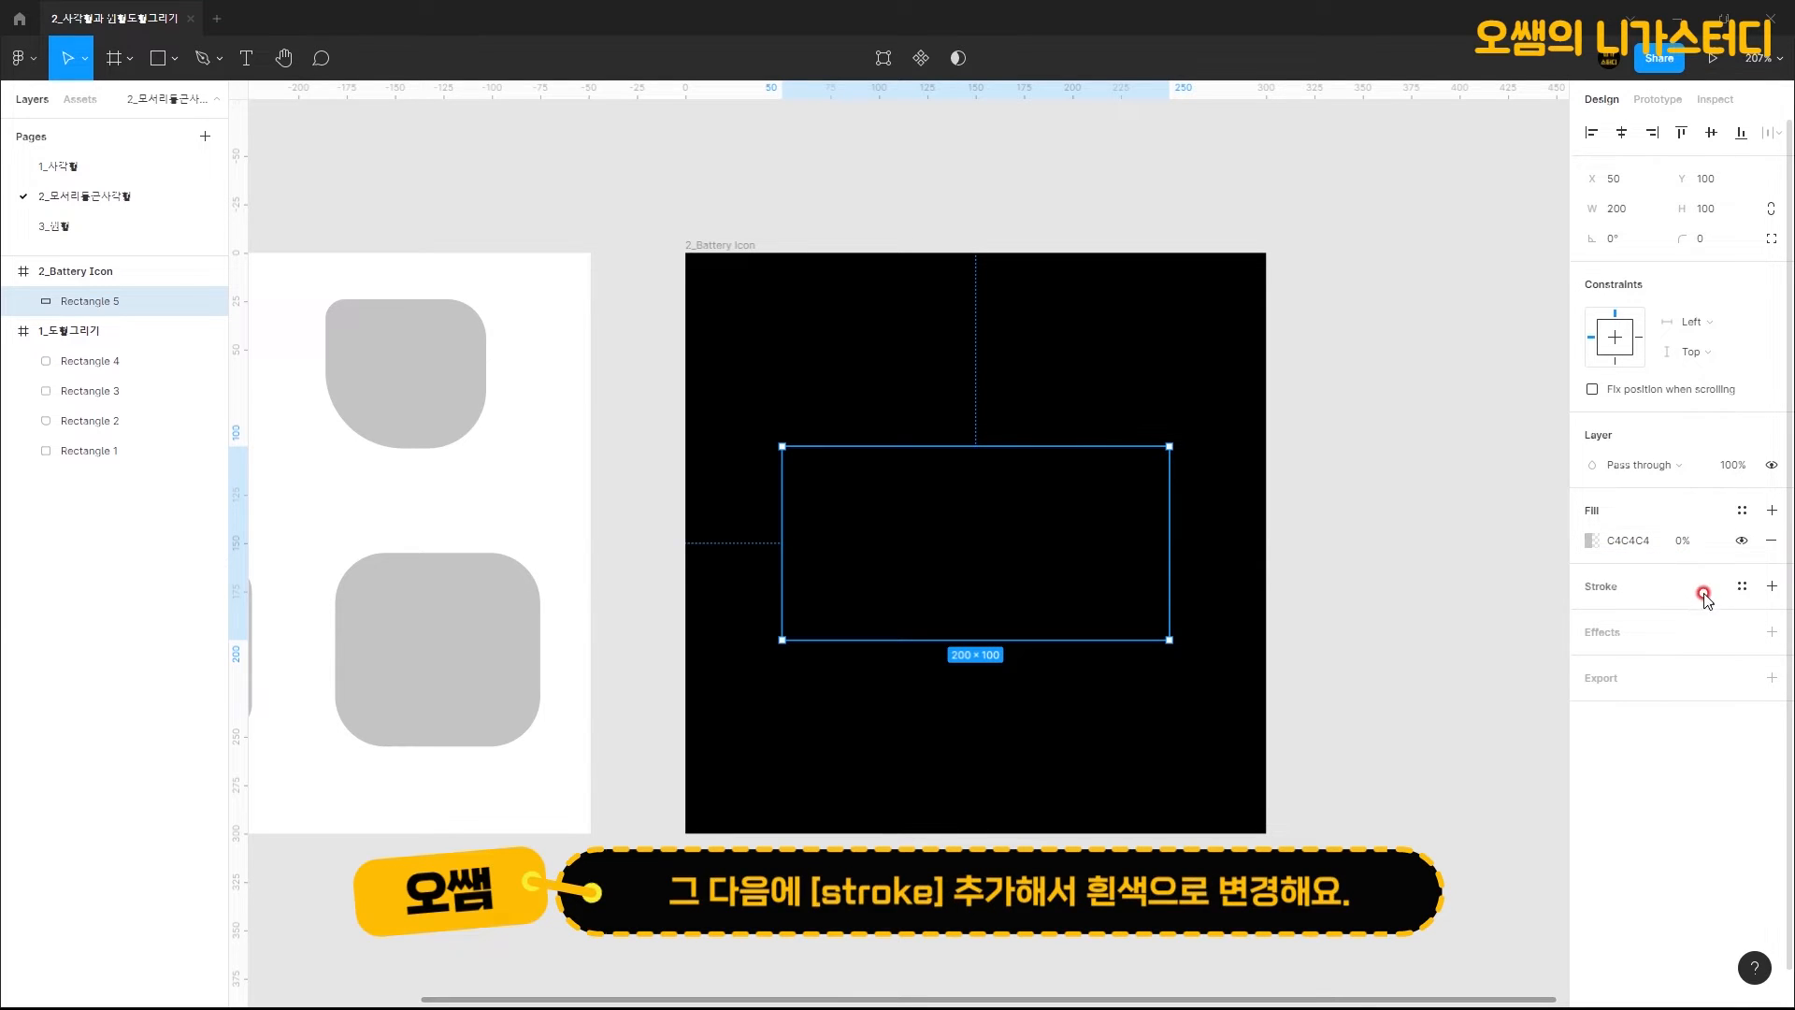
Step: Add a stroke to the battery rectangle and color it white, FFFFFF
click(1772, 588)
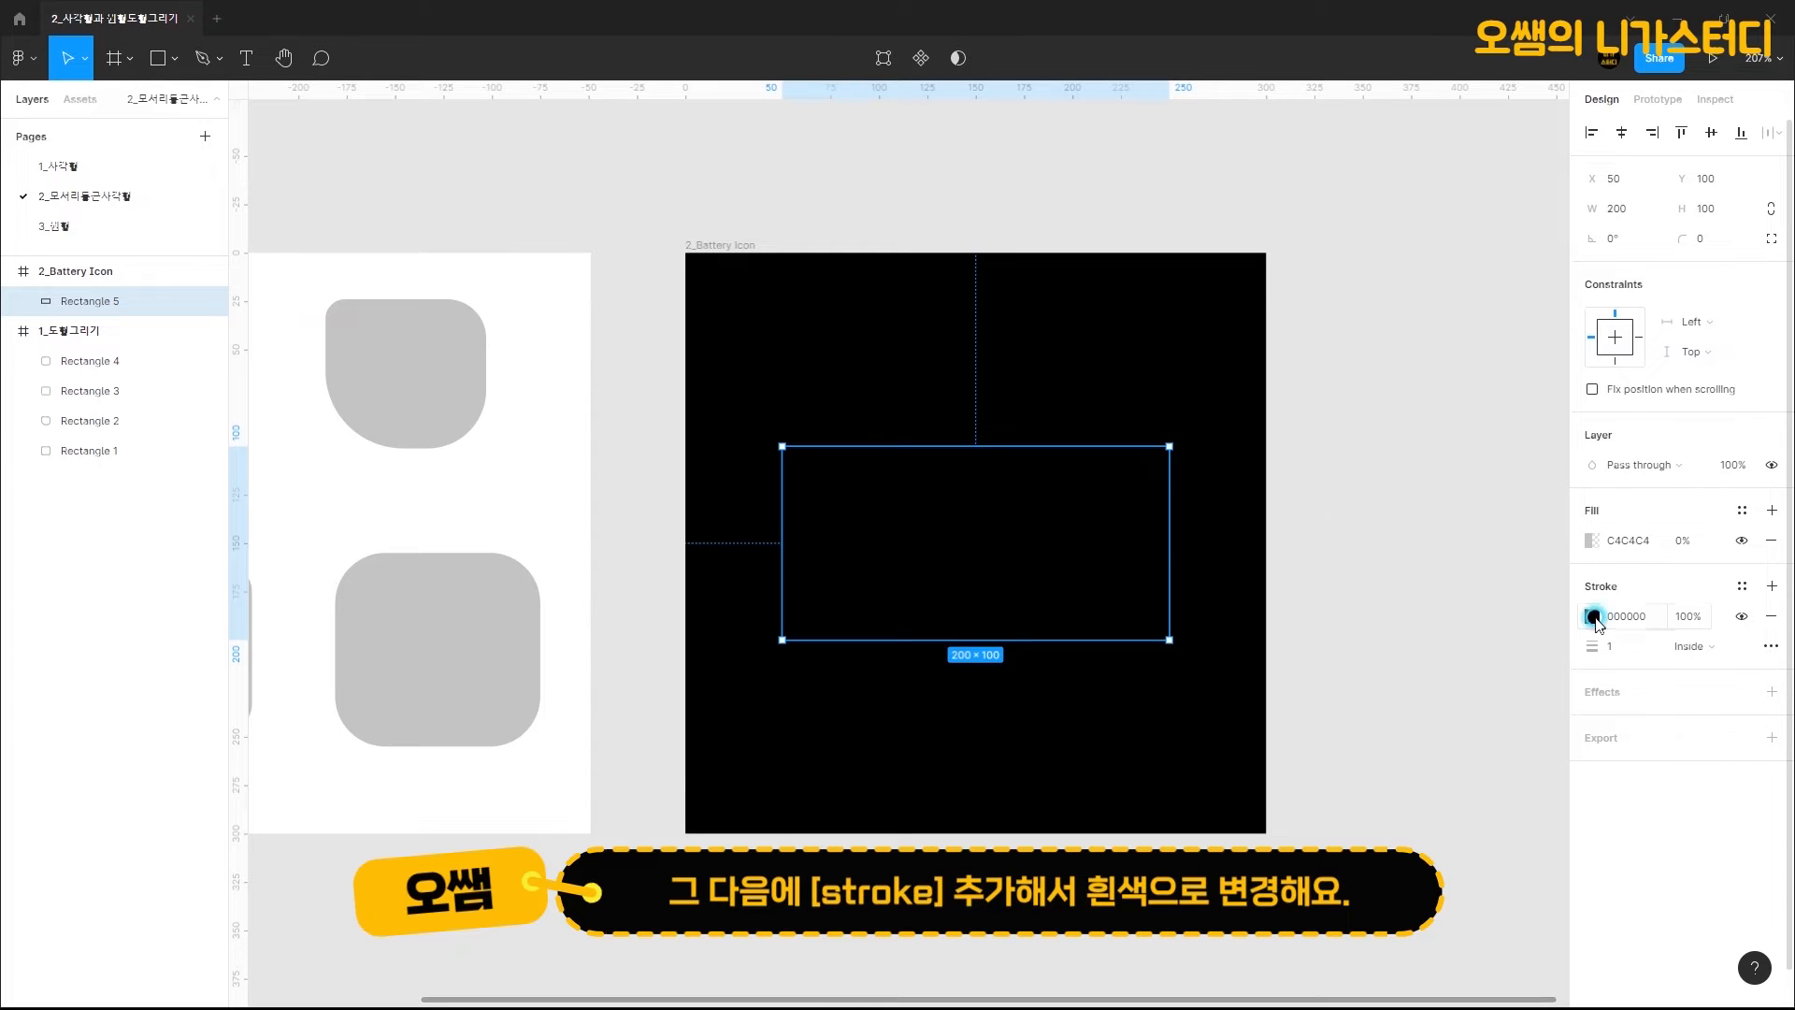
click(1594, 616)
click(1344, 540)
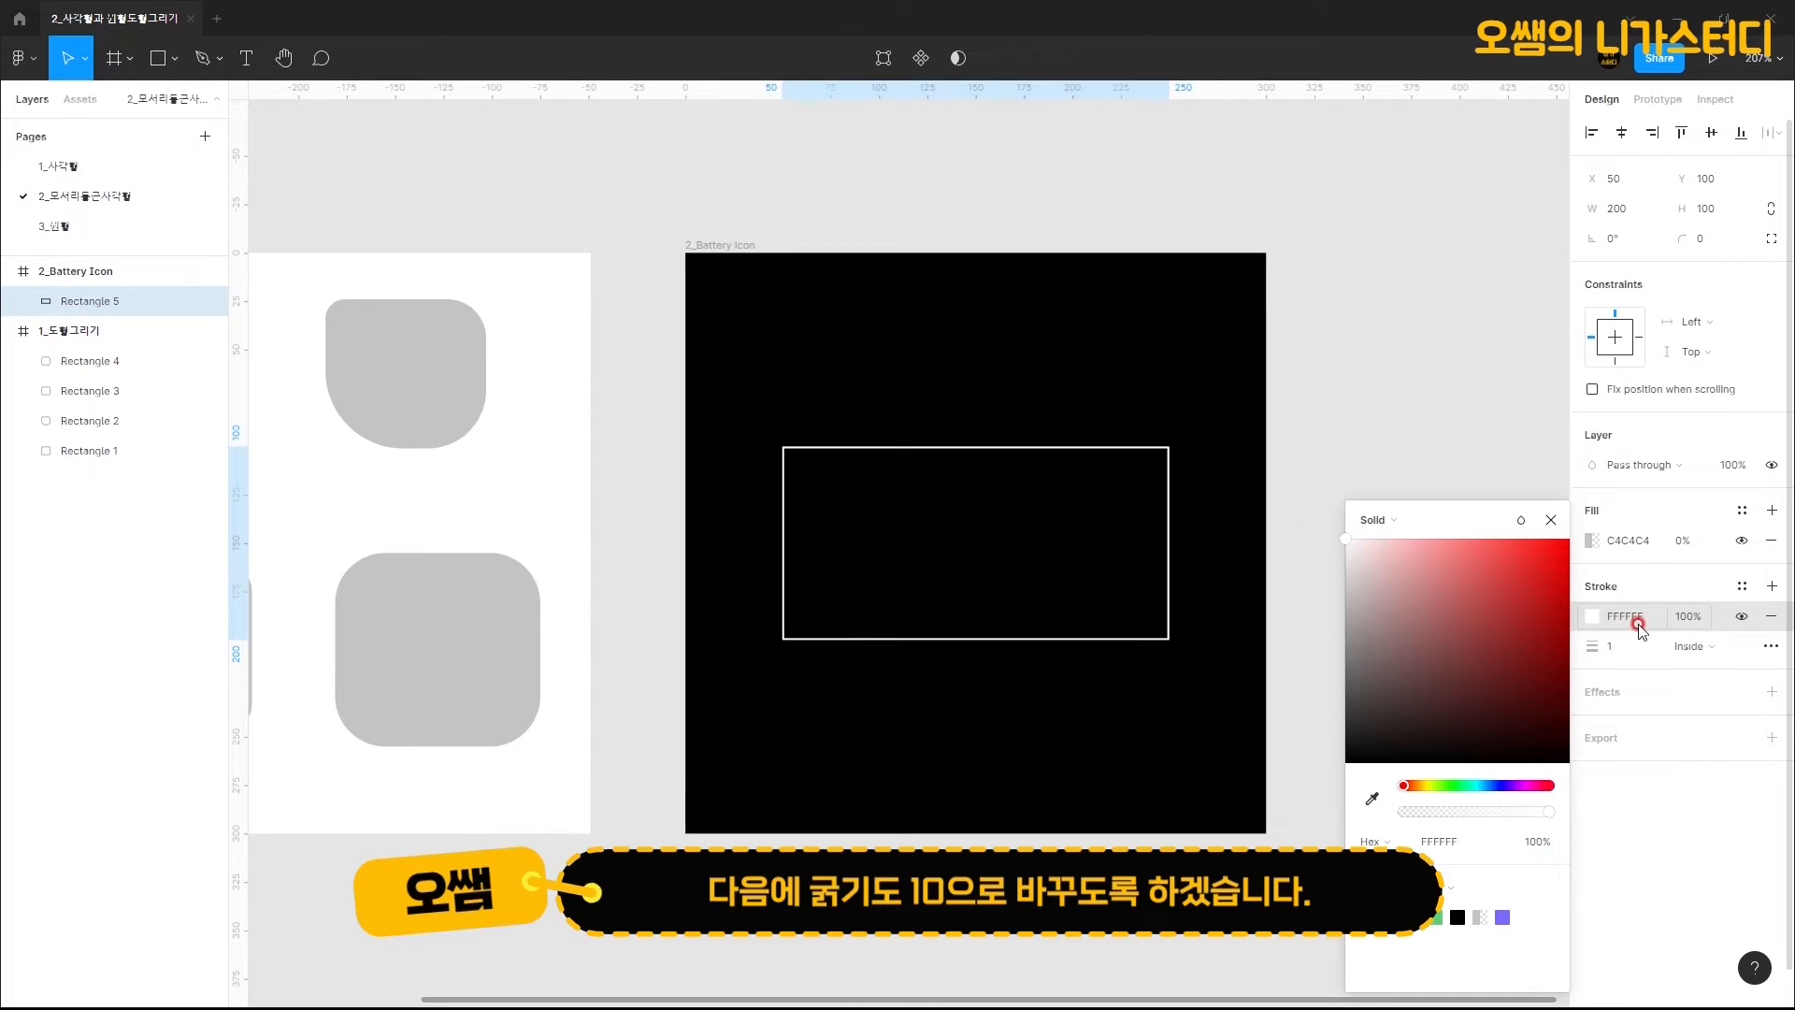
Step: Set the battery rectangle's stroke thickness to 10 and its corner radius to 15
click(1614, 646)
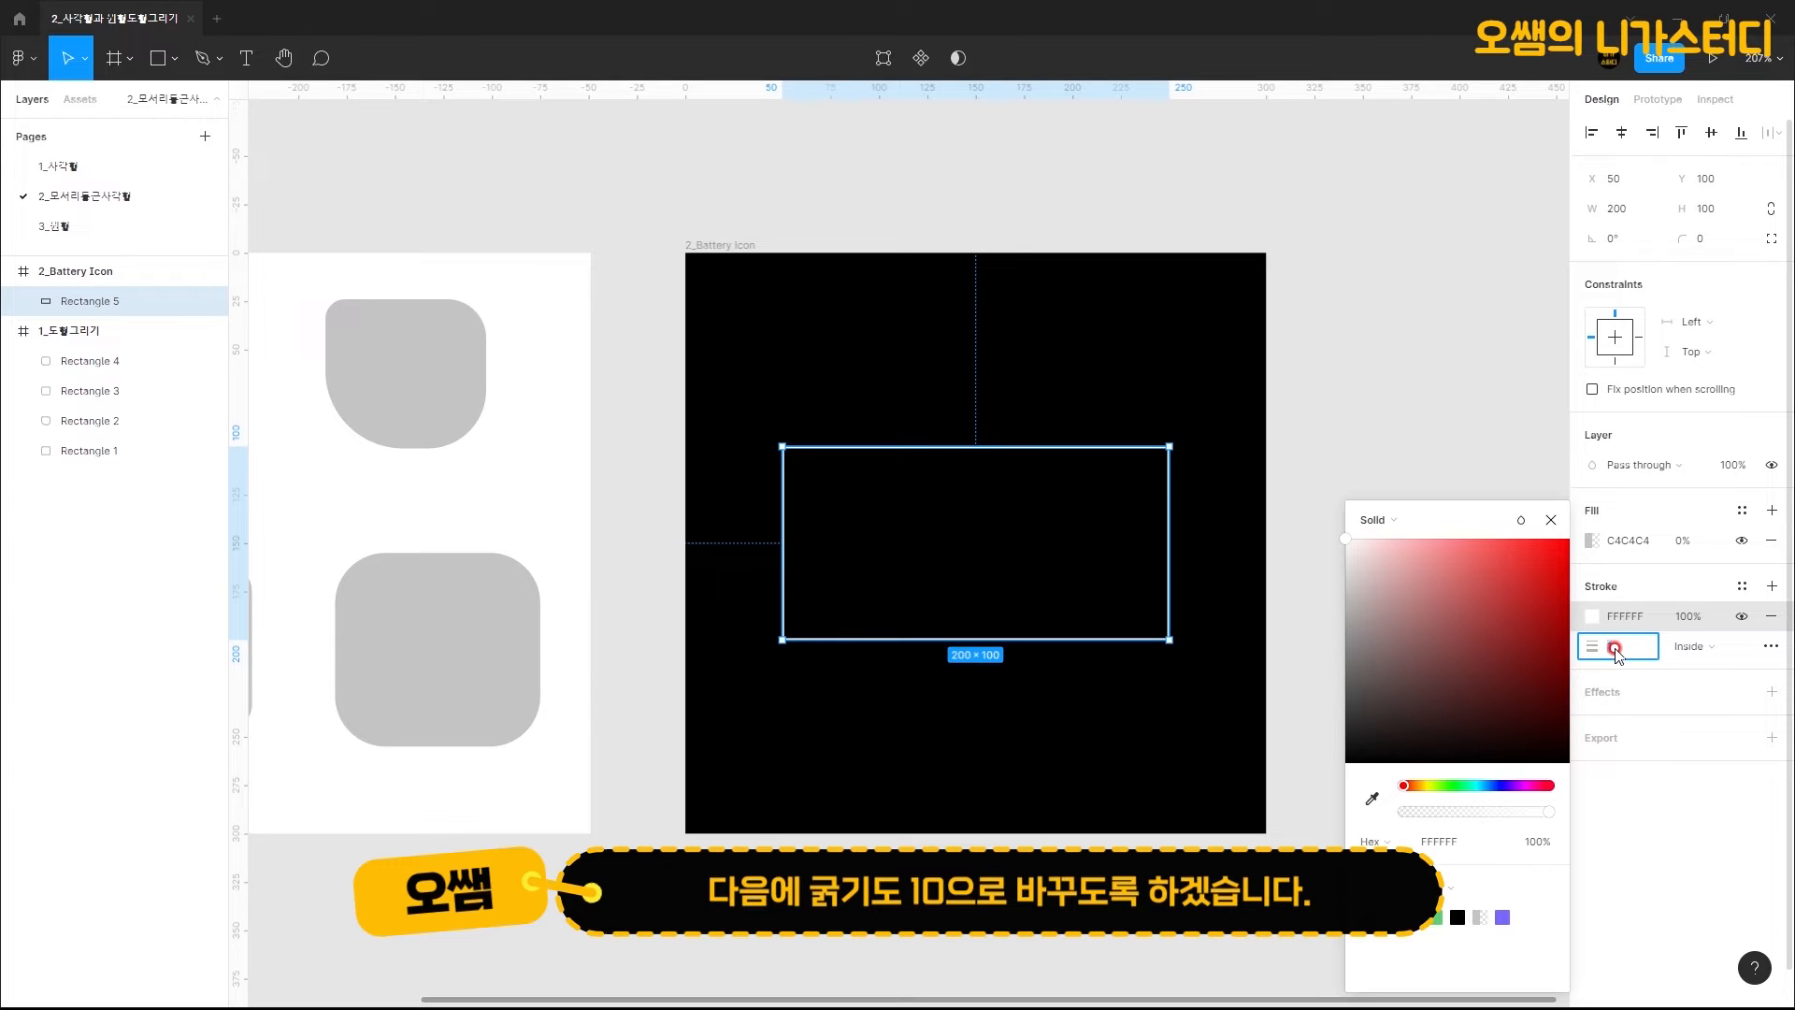
text(10)
key(Return)
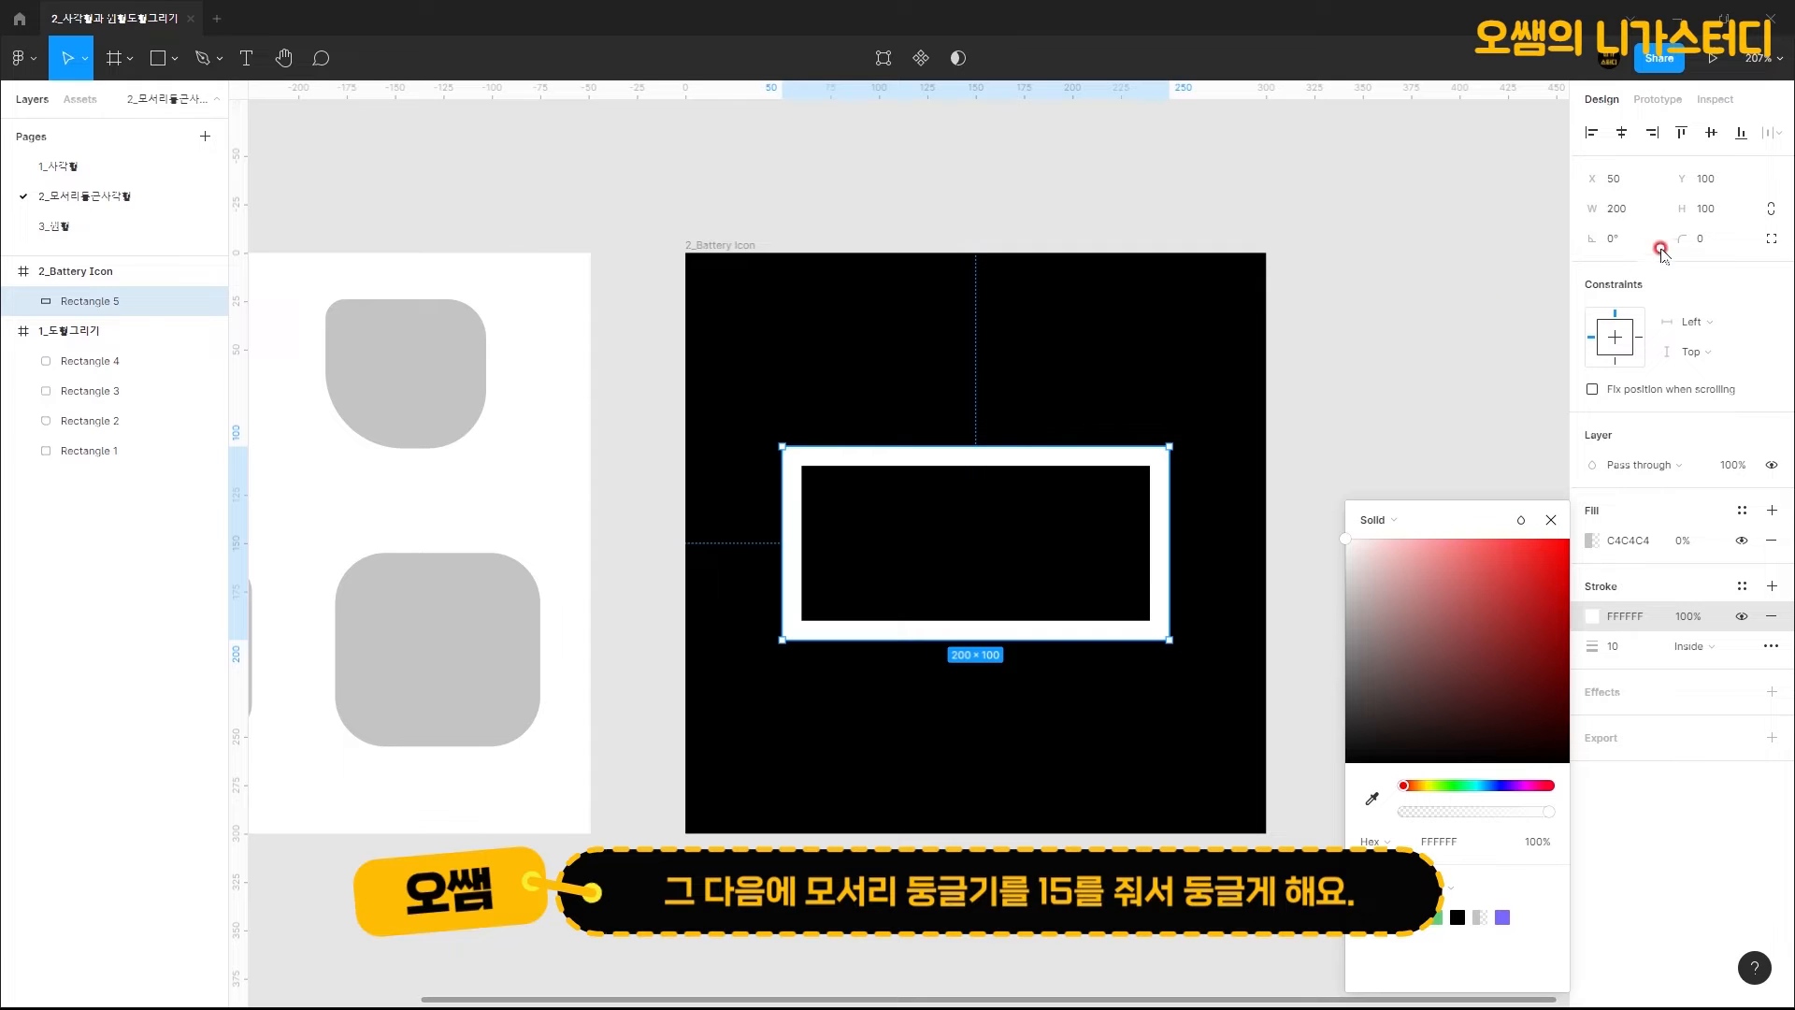
click(1702, 241)
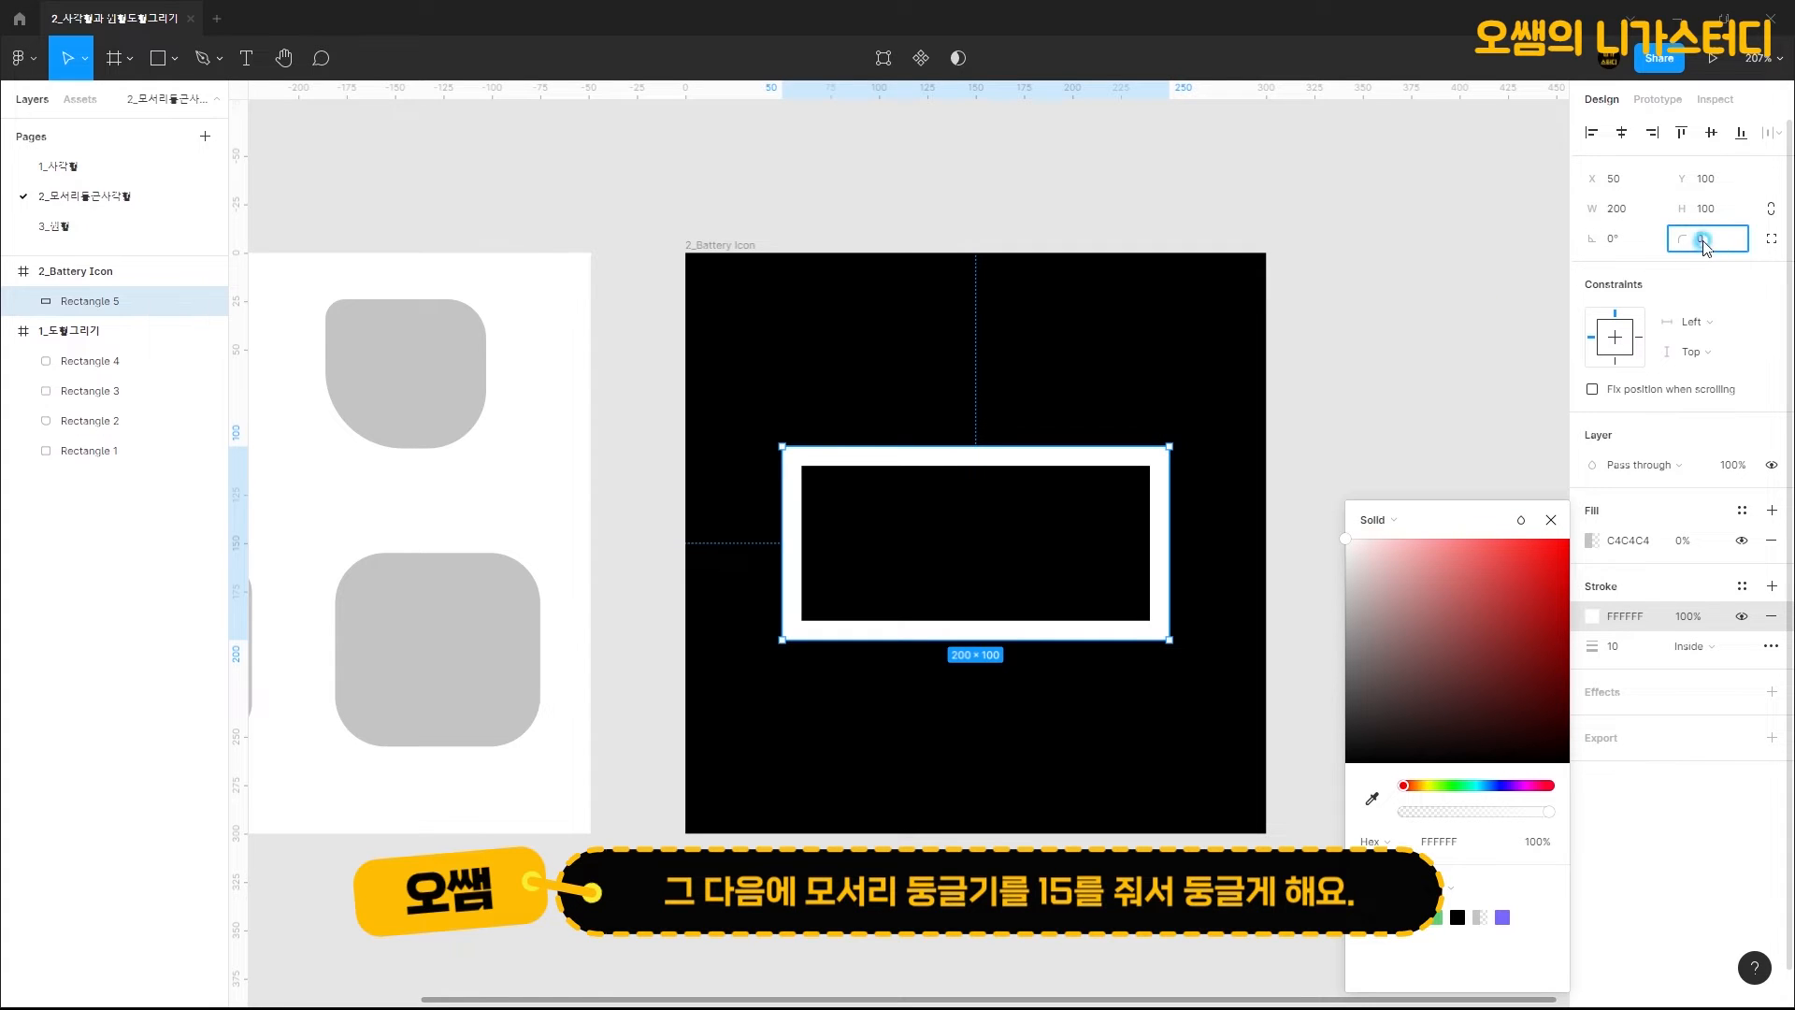
key(Return)
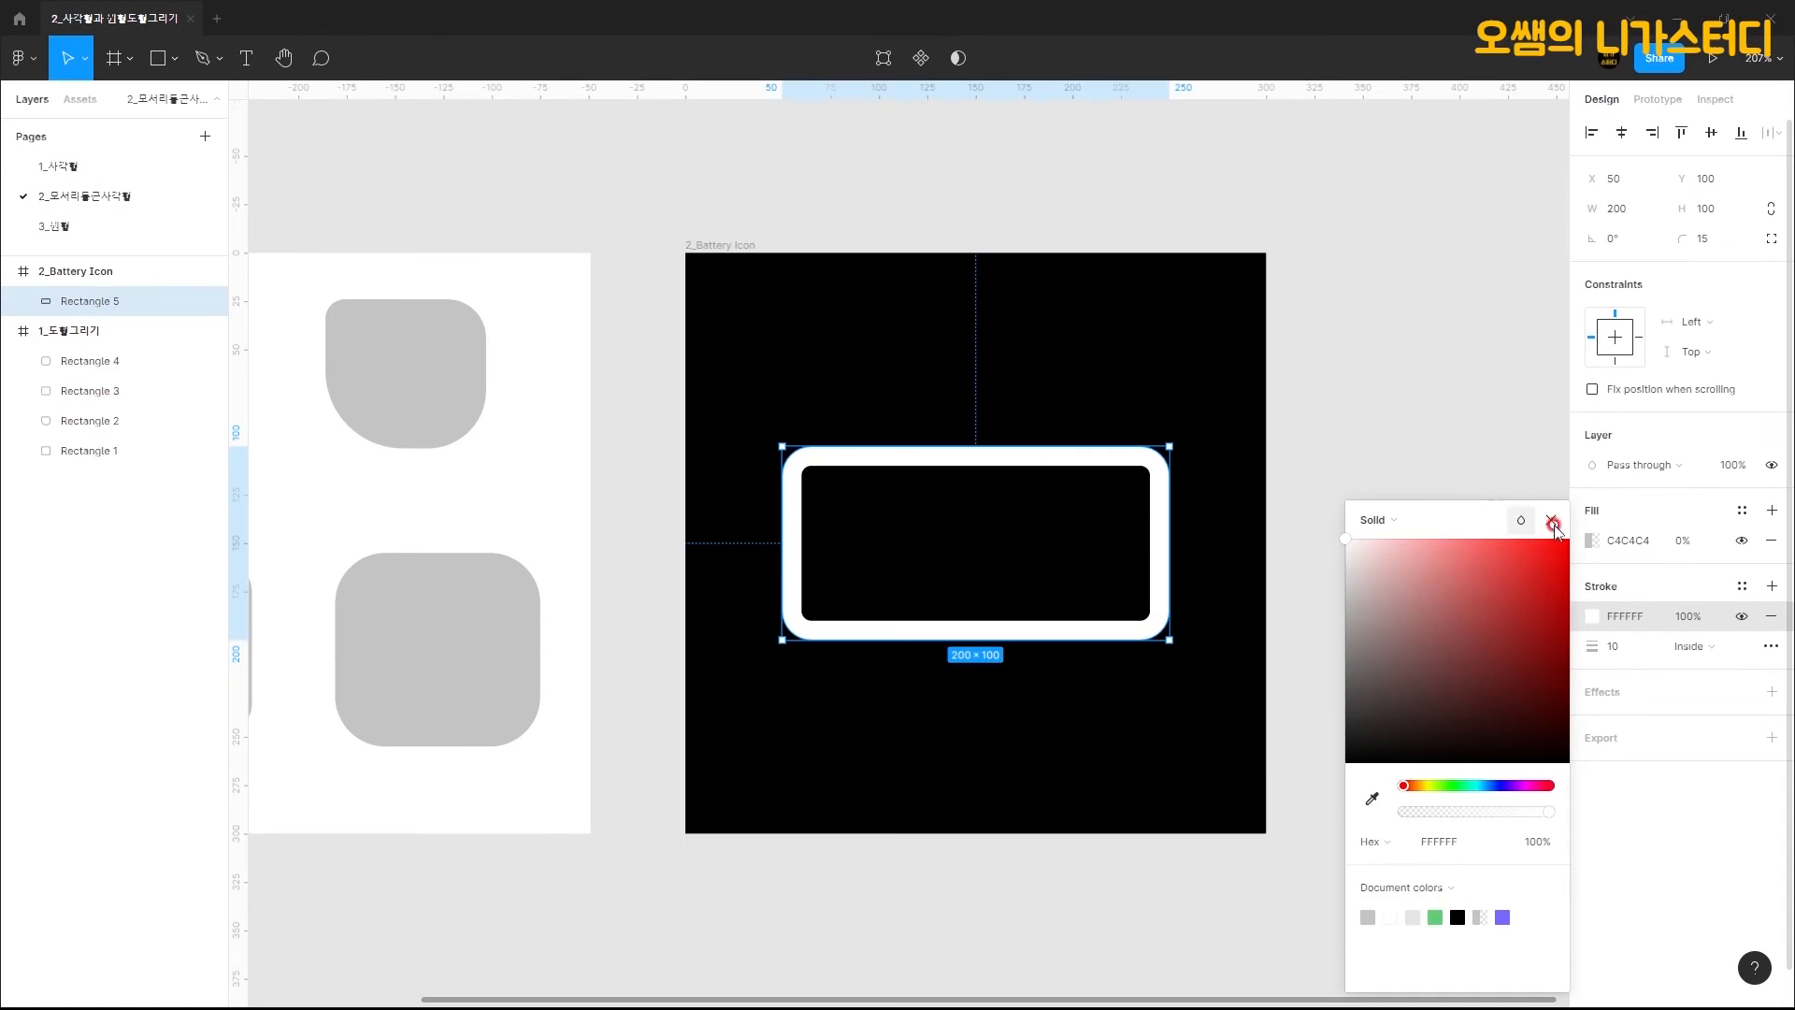
Step: Draw a rectangle inside the battery outline near its left end and set its size to 15 × 70
click(1511, 525)
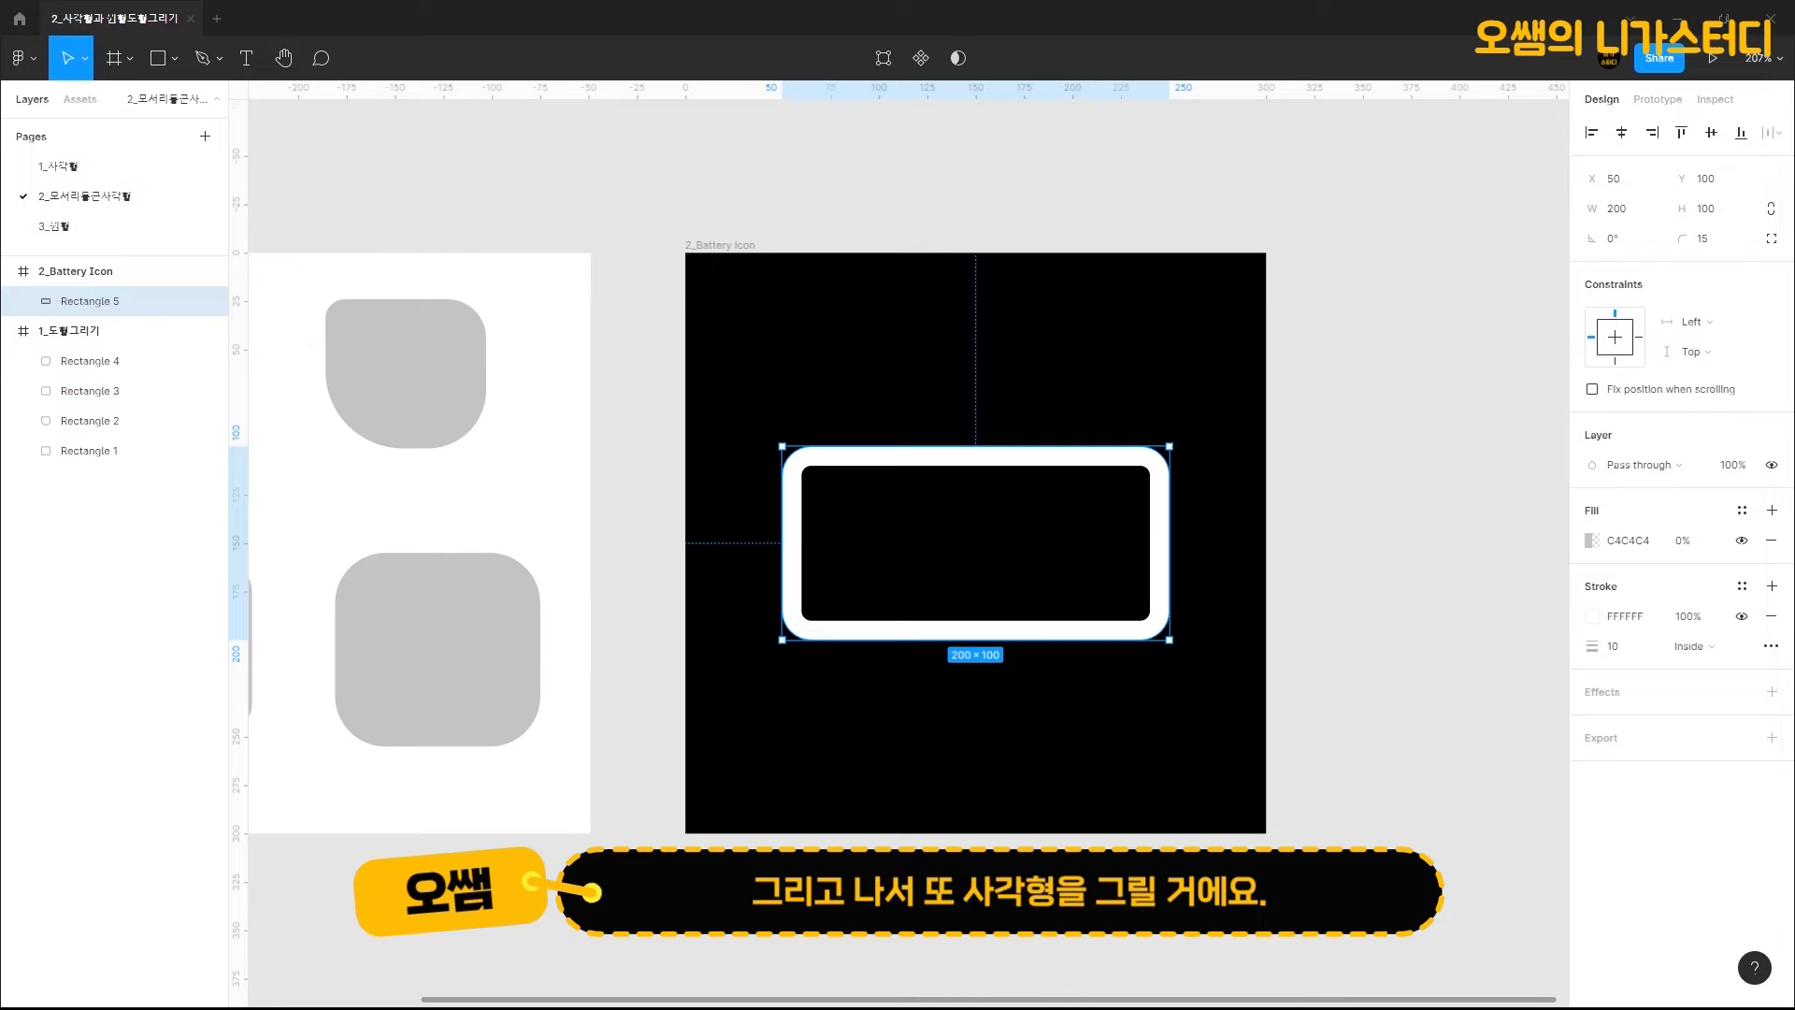
click(158, 58)
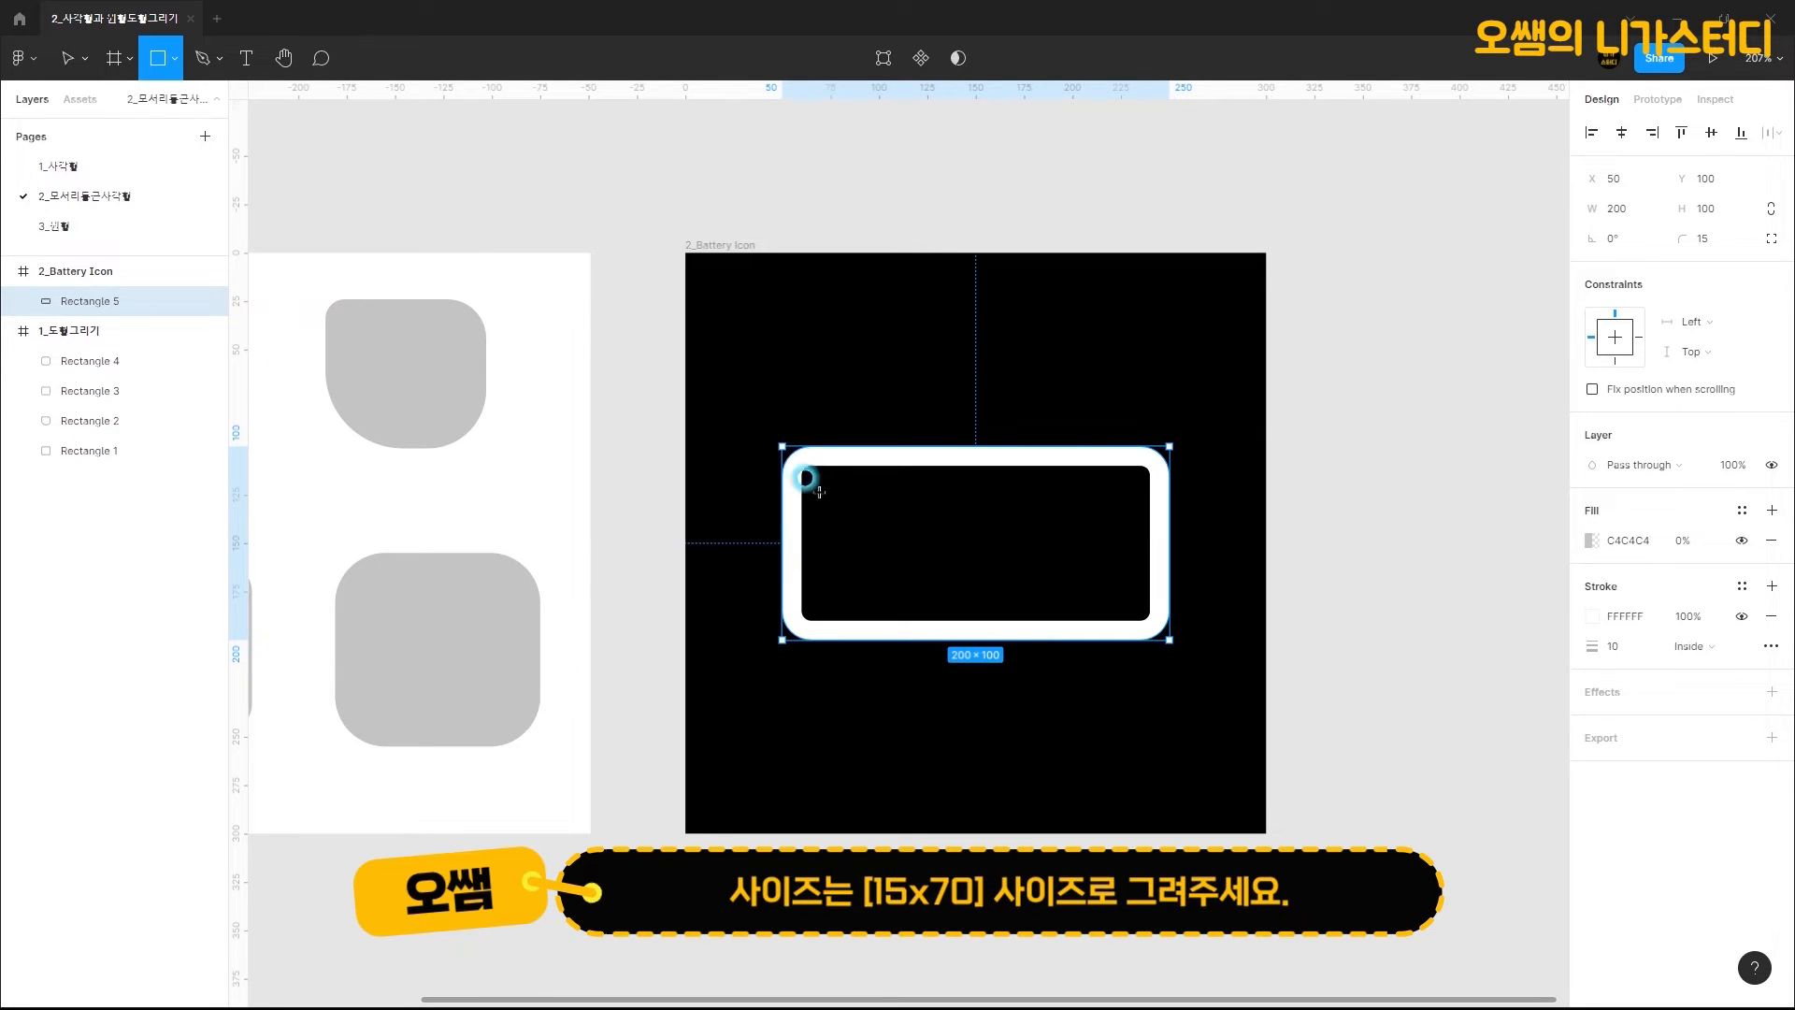
drag(828, 475, 871, 578)
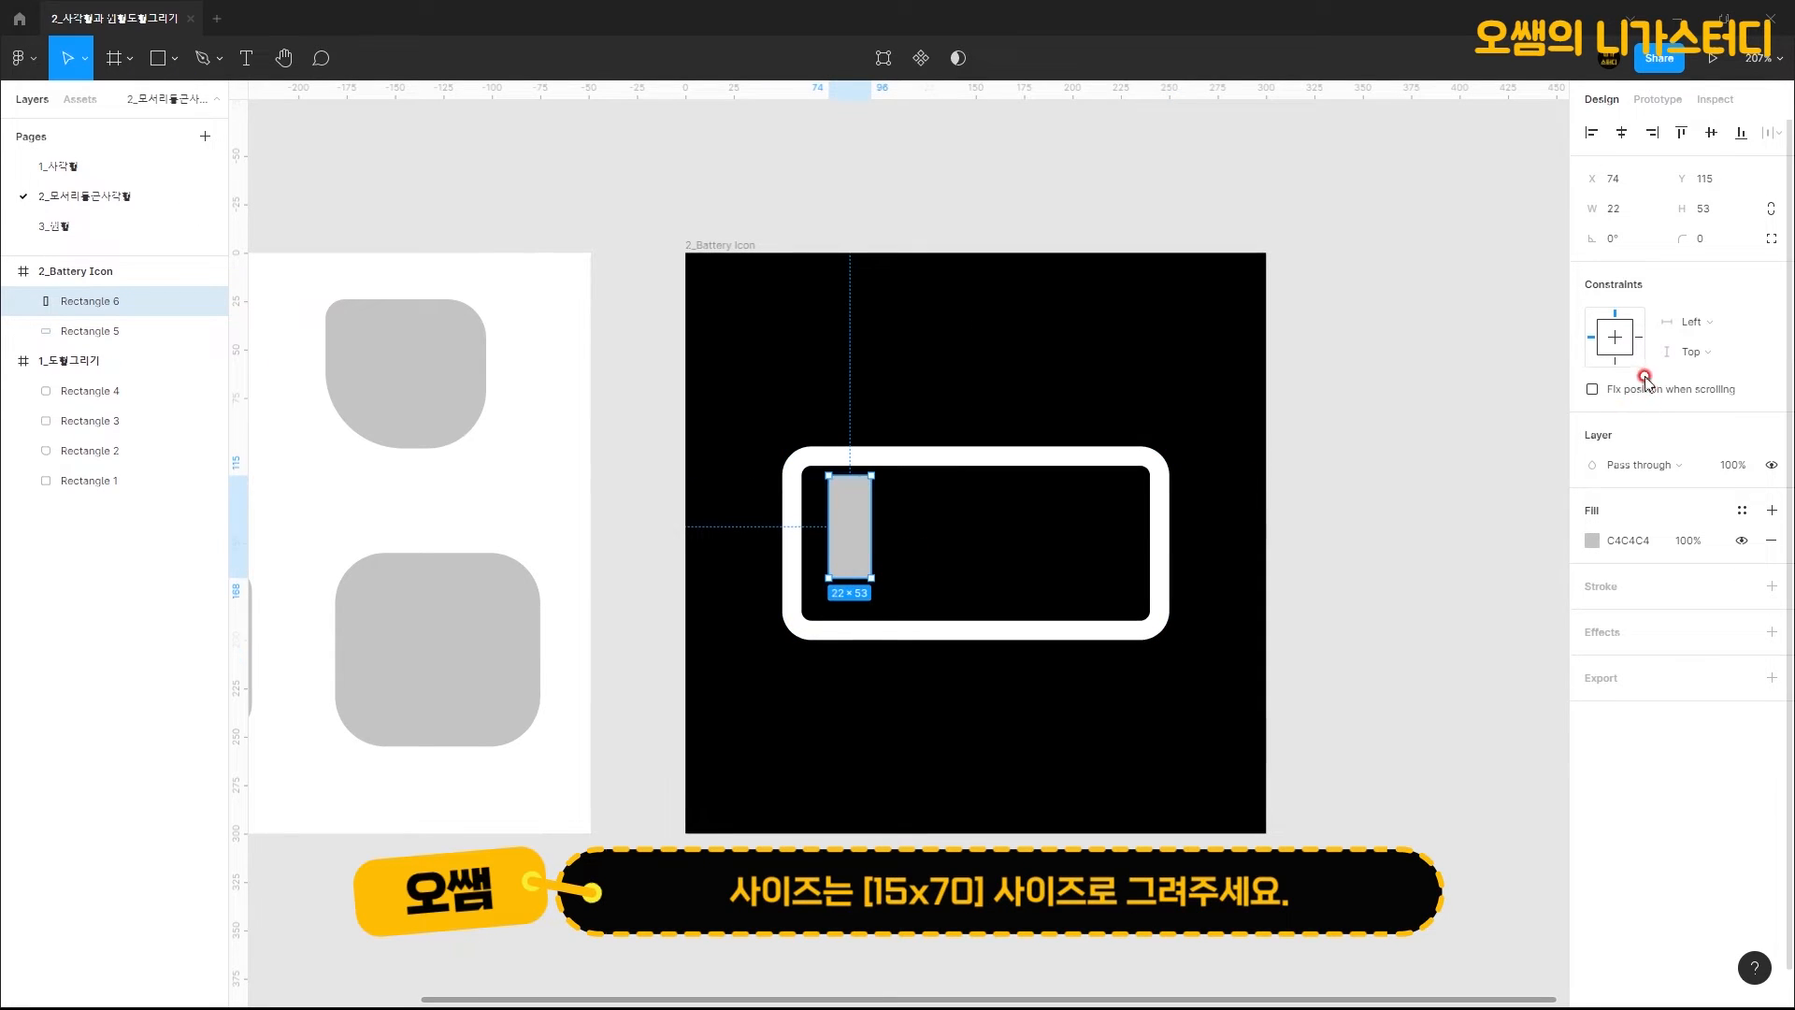
click(1616, 209)
text(15)
key(Tab)
text(70)
key(Return)
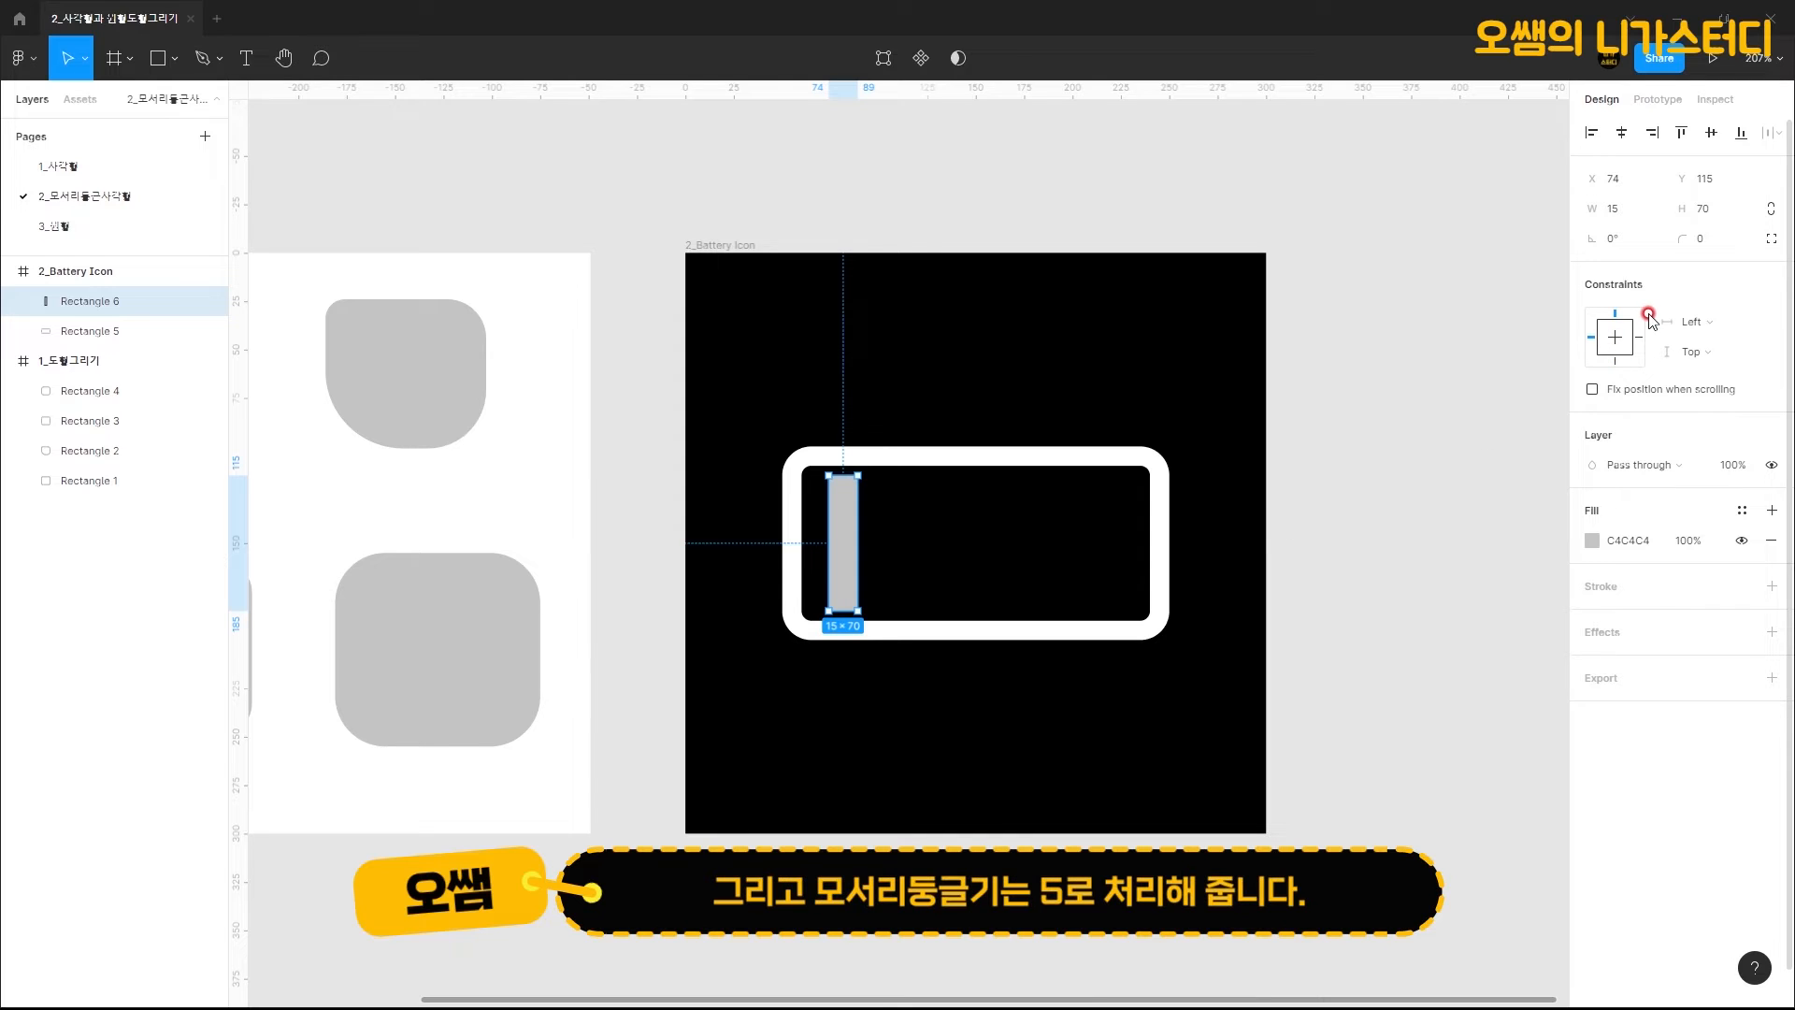
Step: Set the 15 × 70 bar's corner radius to 5 and its fill color to white, FFFFFF
click(1702, 240)
text(5)
key(Return)
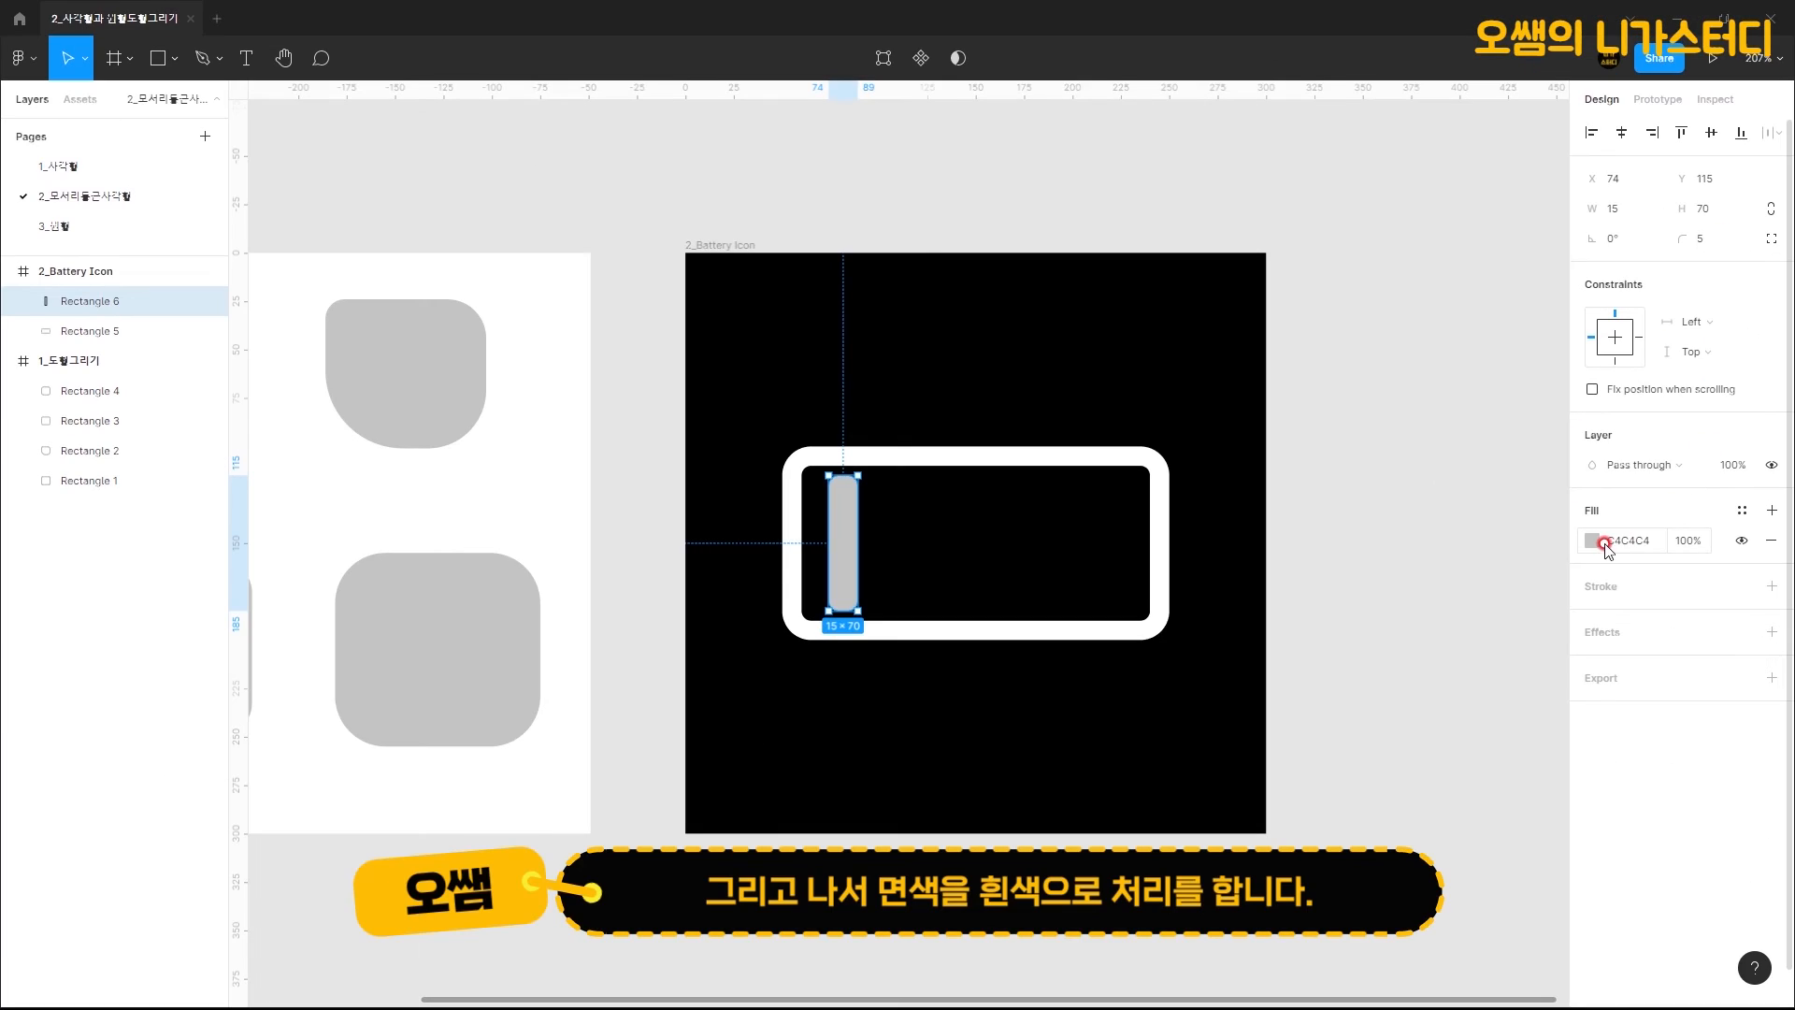
click(1595, 542)
drag(1445, 587, 1324, 529)
click(1551, 520)
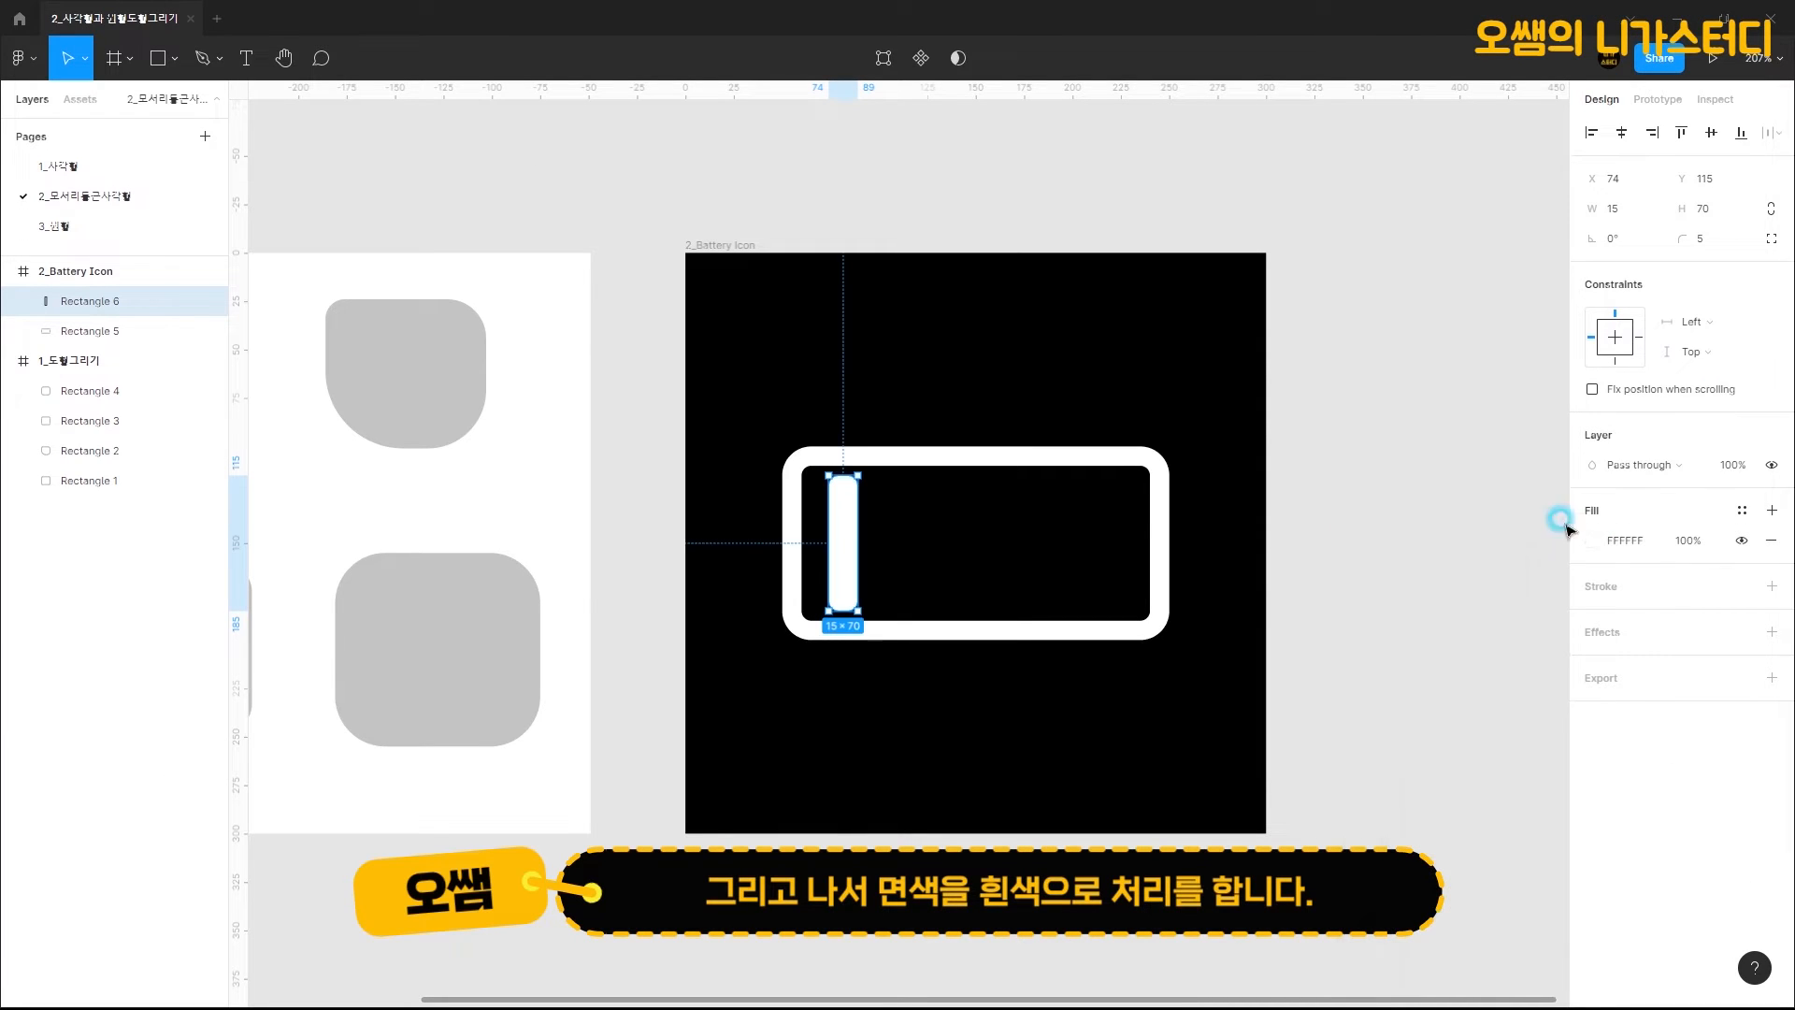
click(1290, 521)
Step: Copy the white bar to its right at X 92 and repeat the duplication until seven evenly spaced bars fill the battery
drag(851, 531, 888, 531)
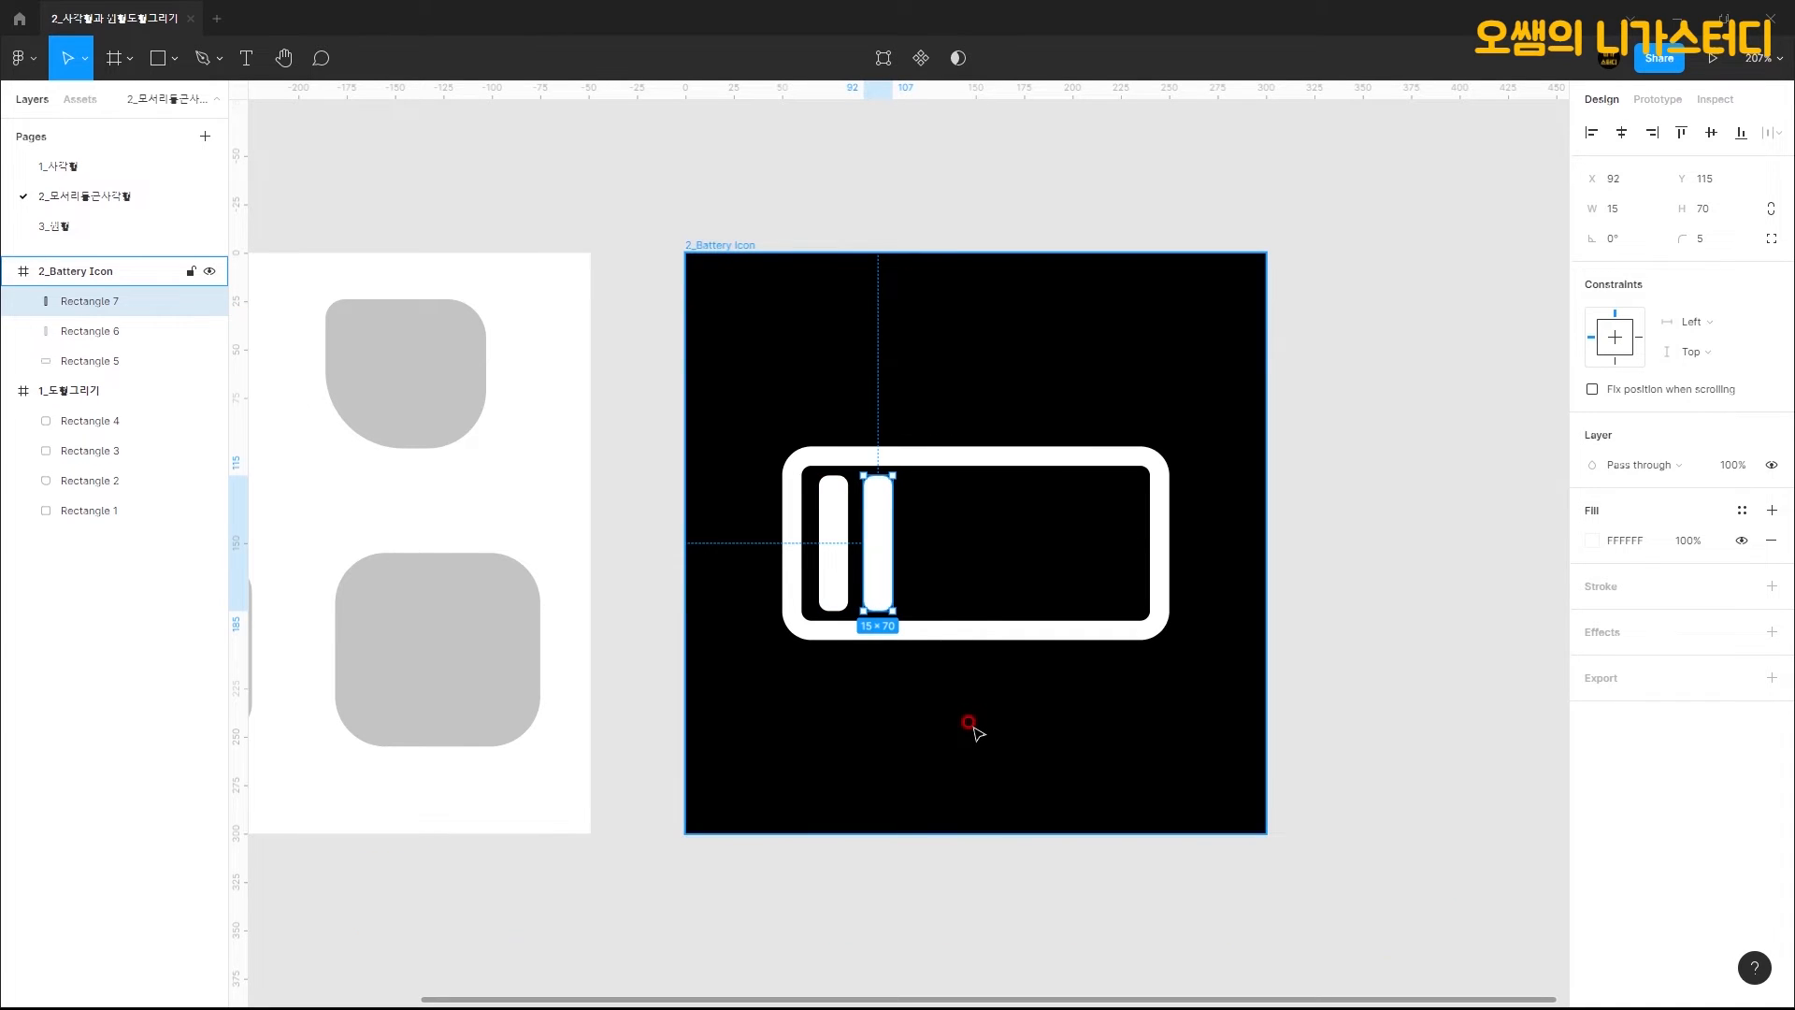
key(ctrl+d)
key(ctrl+d)
key(ctrl+d)
key(ctrl+d)
key(ctrl+d)
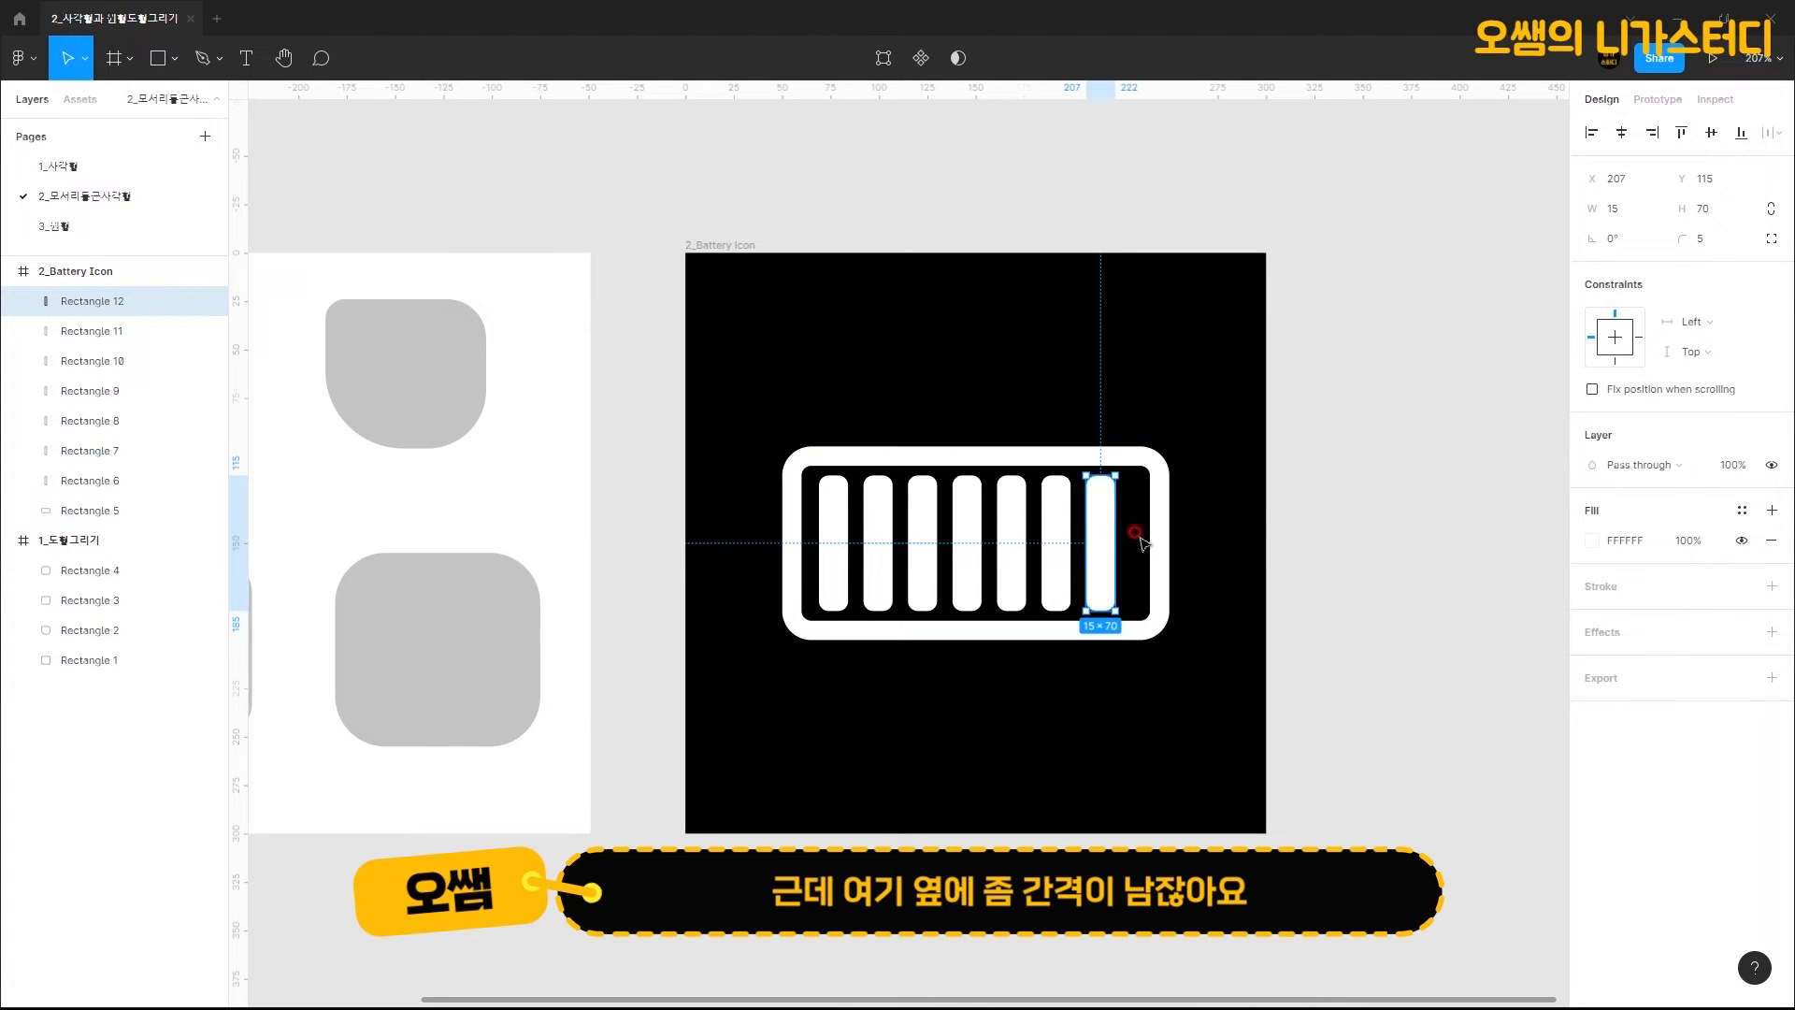
Step: Select all seven battery bars together and widen the spacing between them to 10
shift+click(1062, 567)
shift+click(1012, 559)
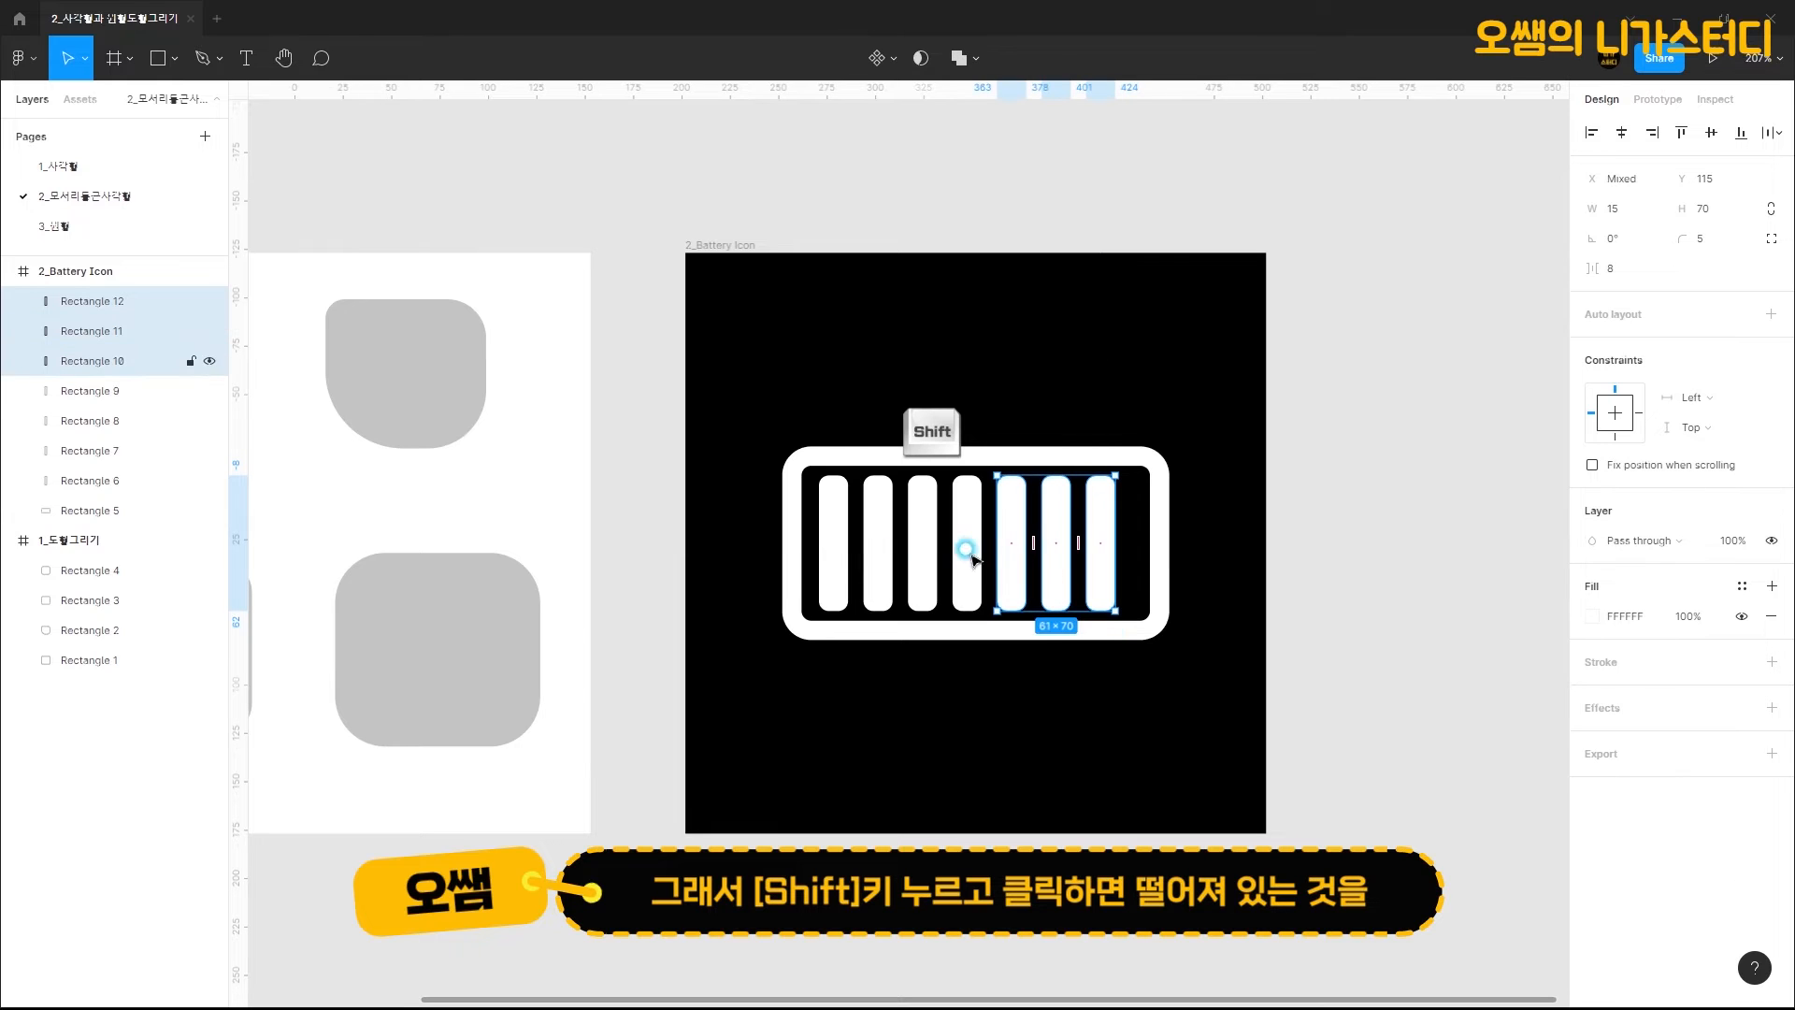
shift+click(954, 556)
shift+click(922, 552)
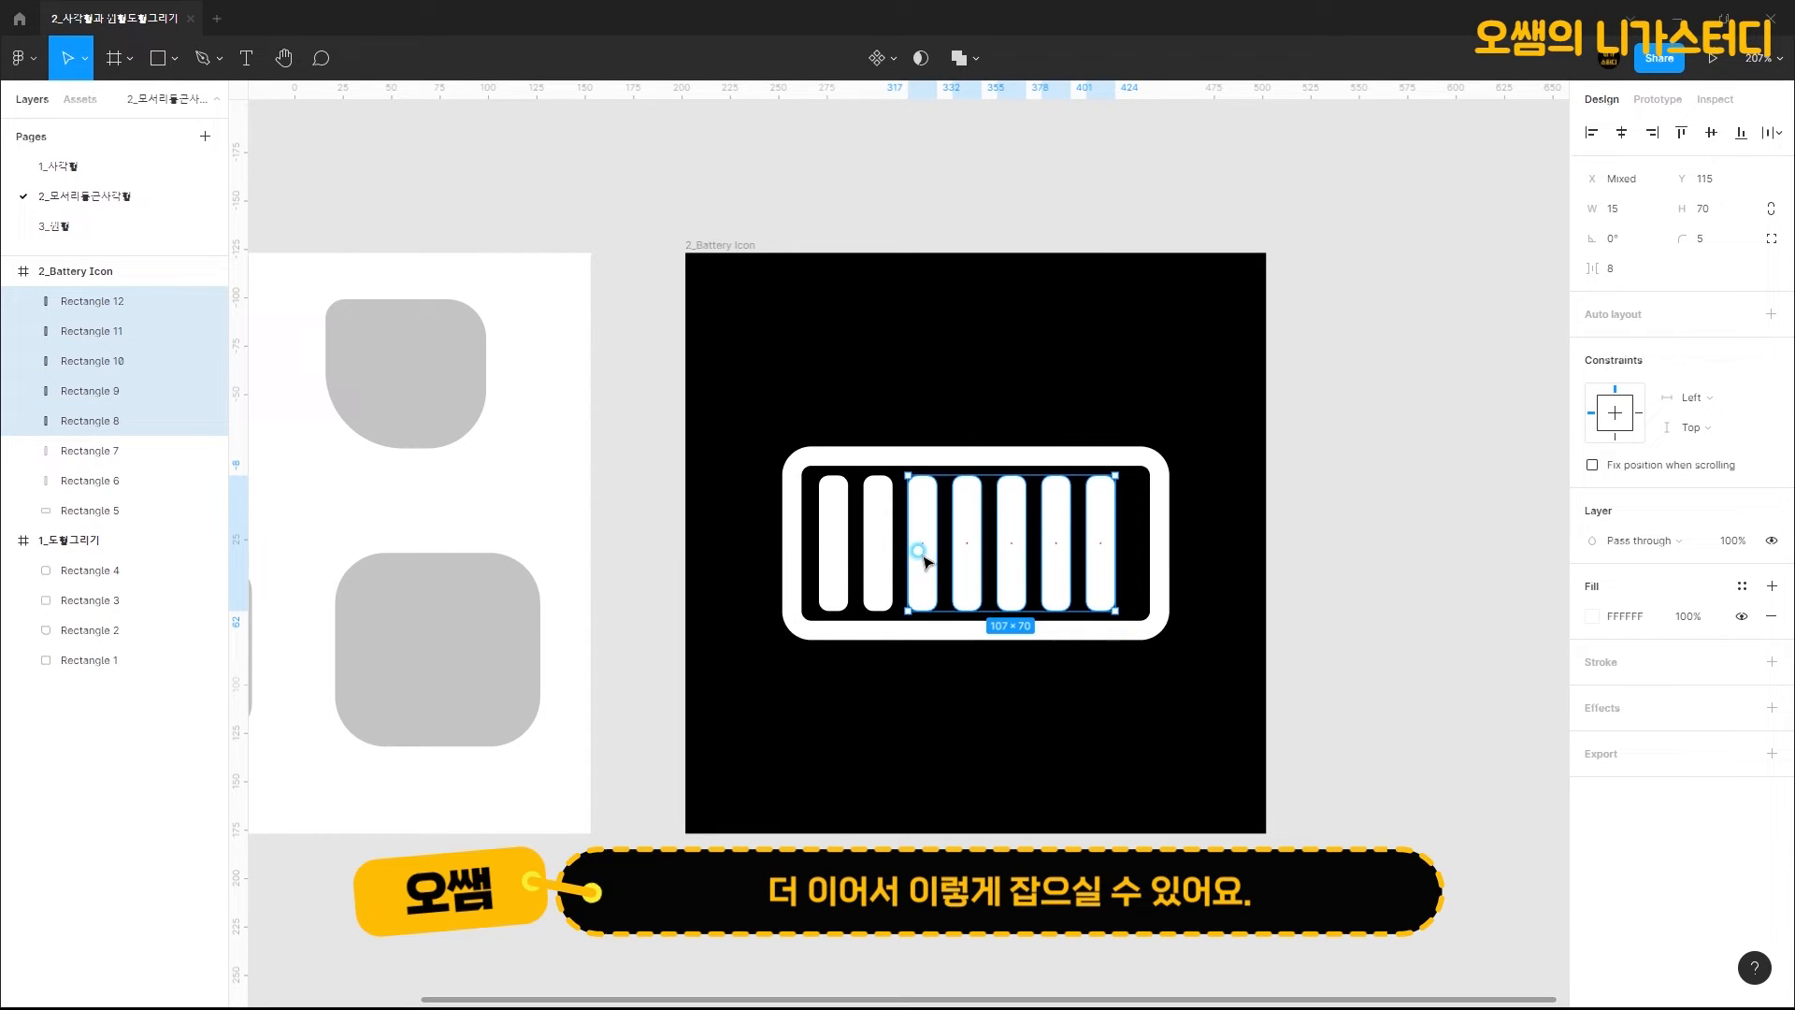
shift+click(869, 554)
shift+click(836, 548)
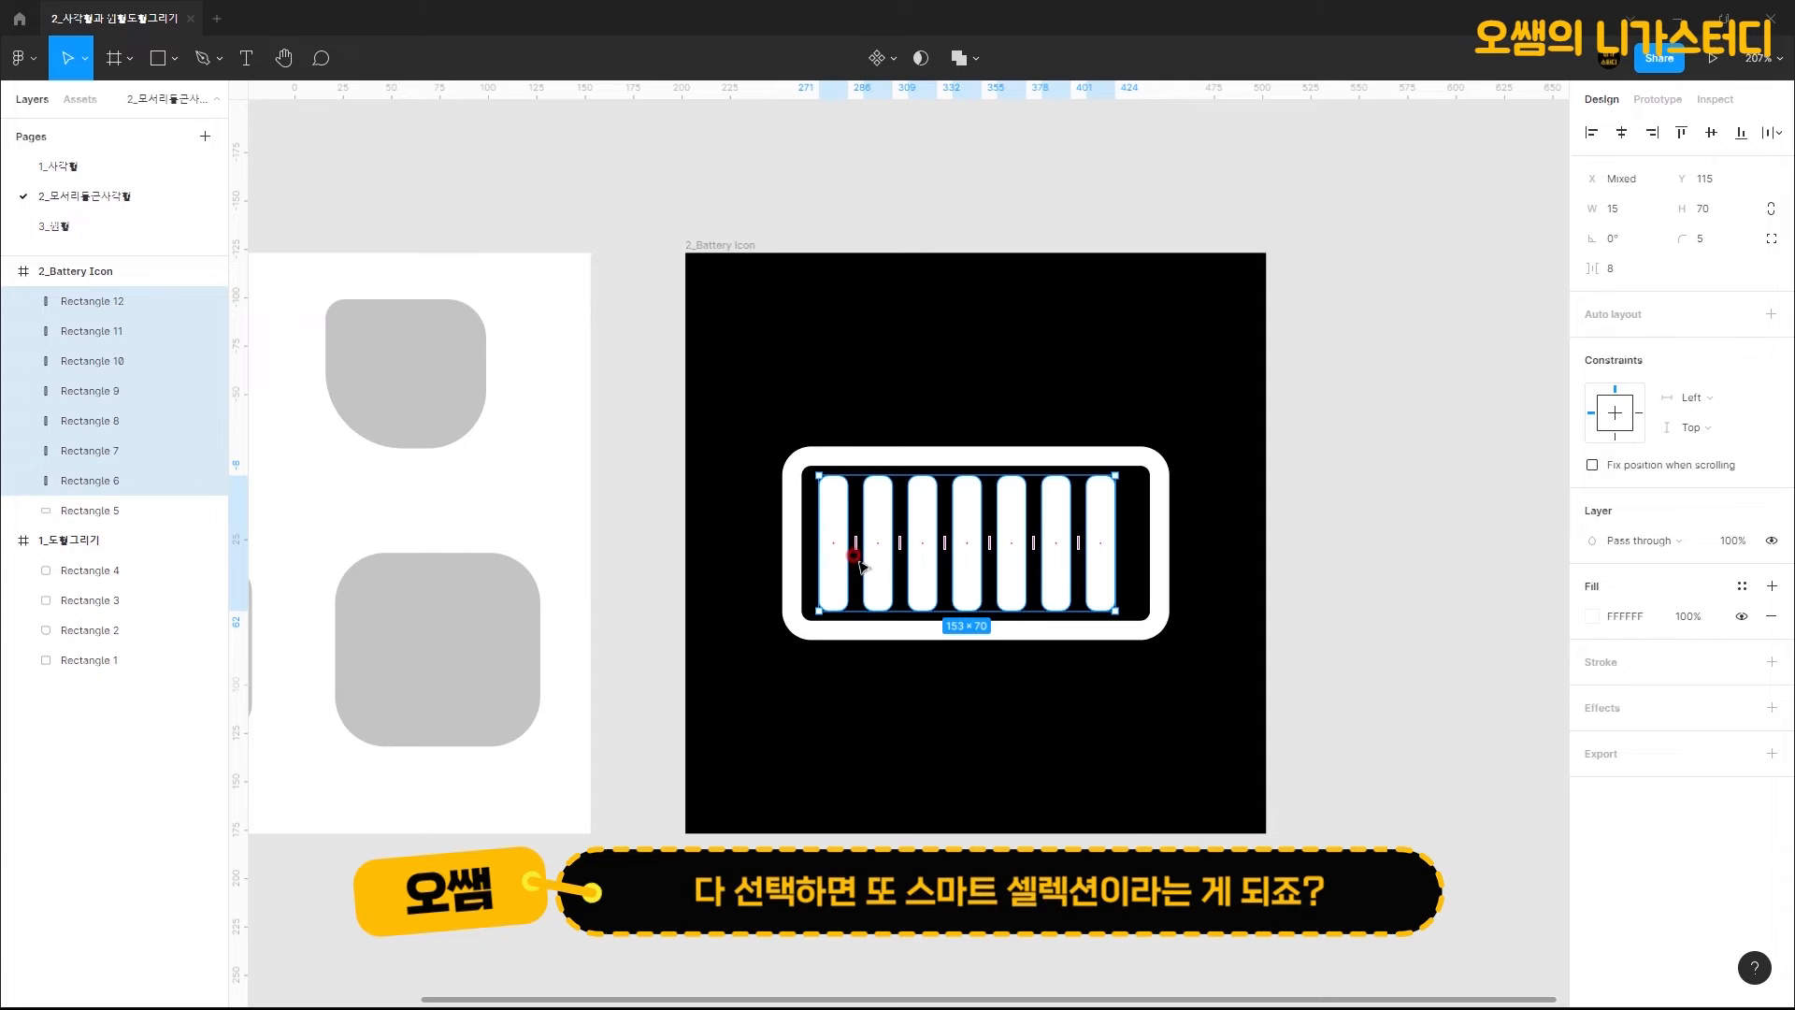
drag(857, 549, 857, 544)
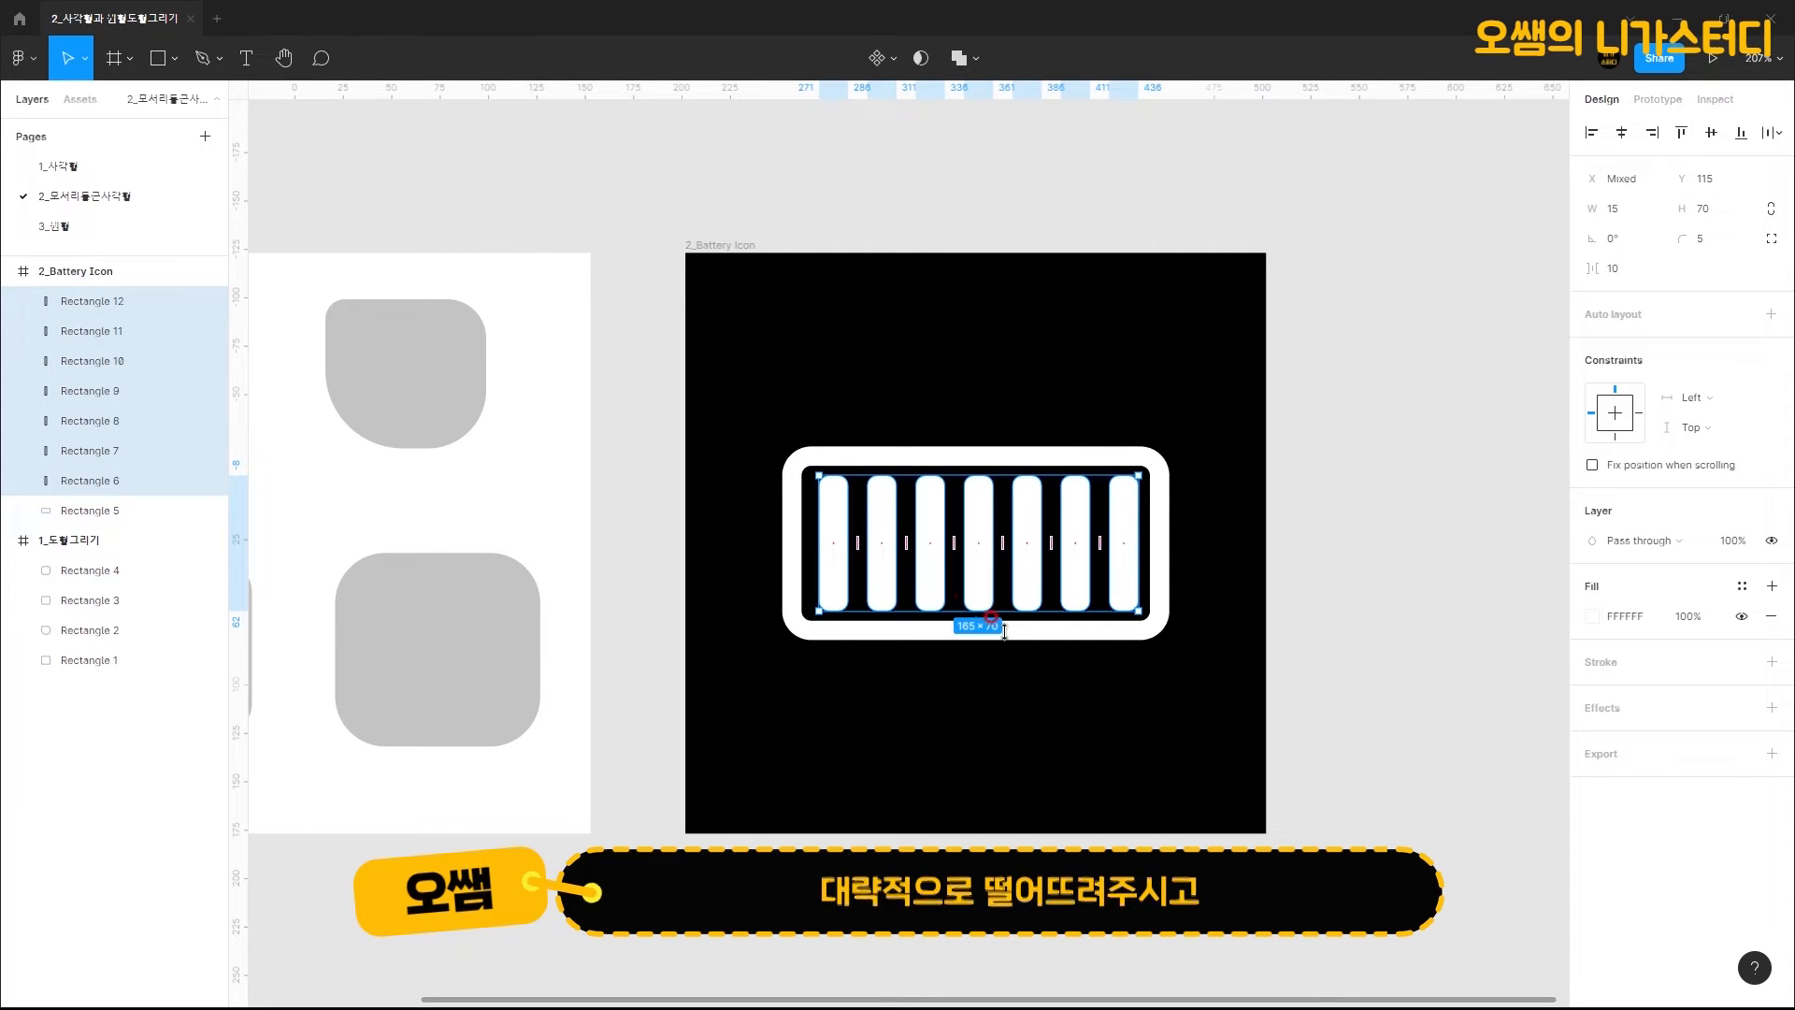
Step: Group the seven bars and center the group inside the battery outline
key(ctrl+g)
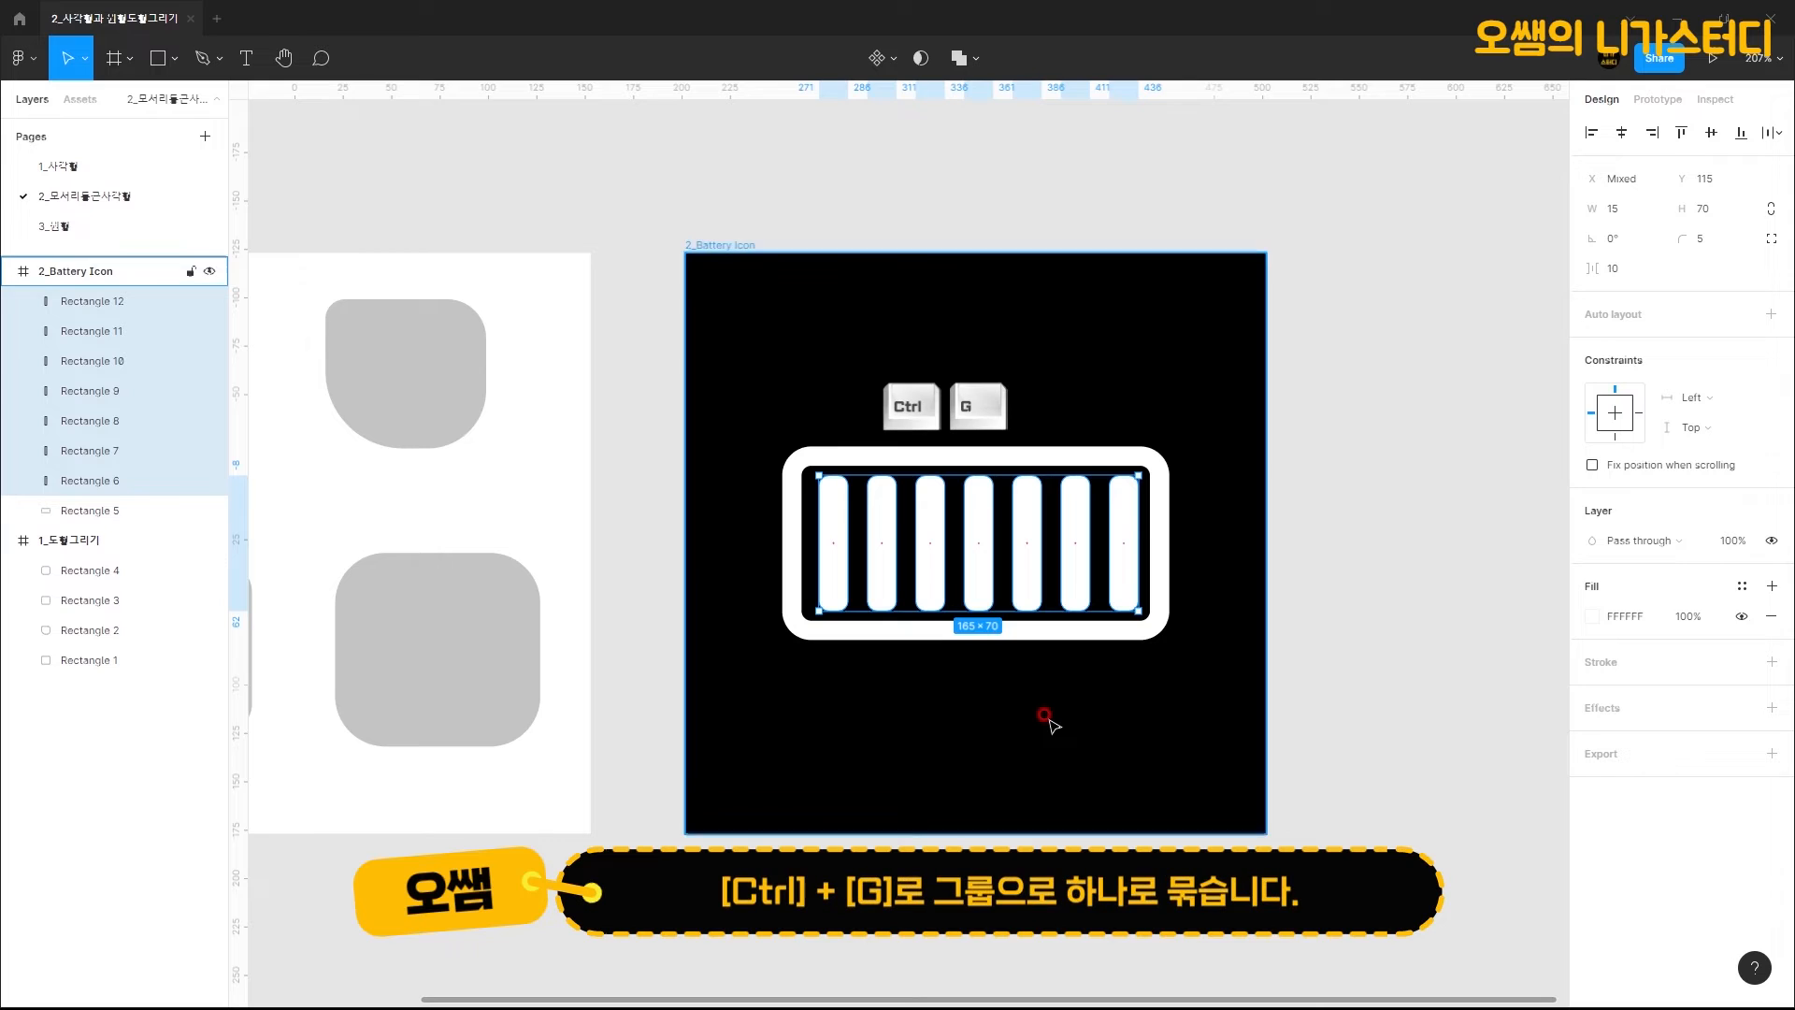
click(1024, 570)
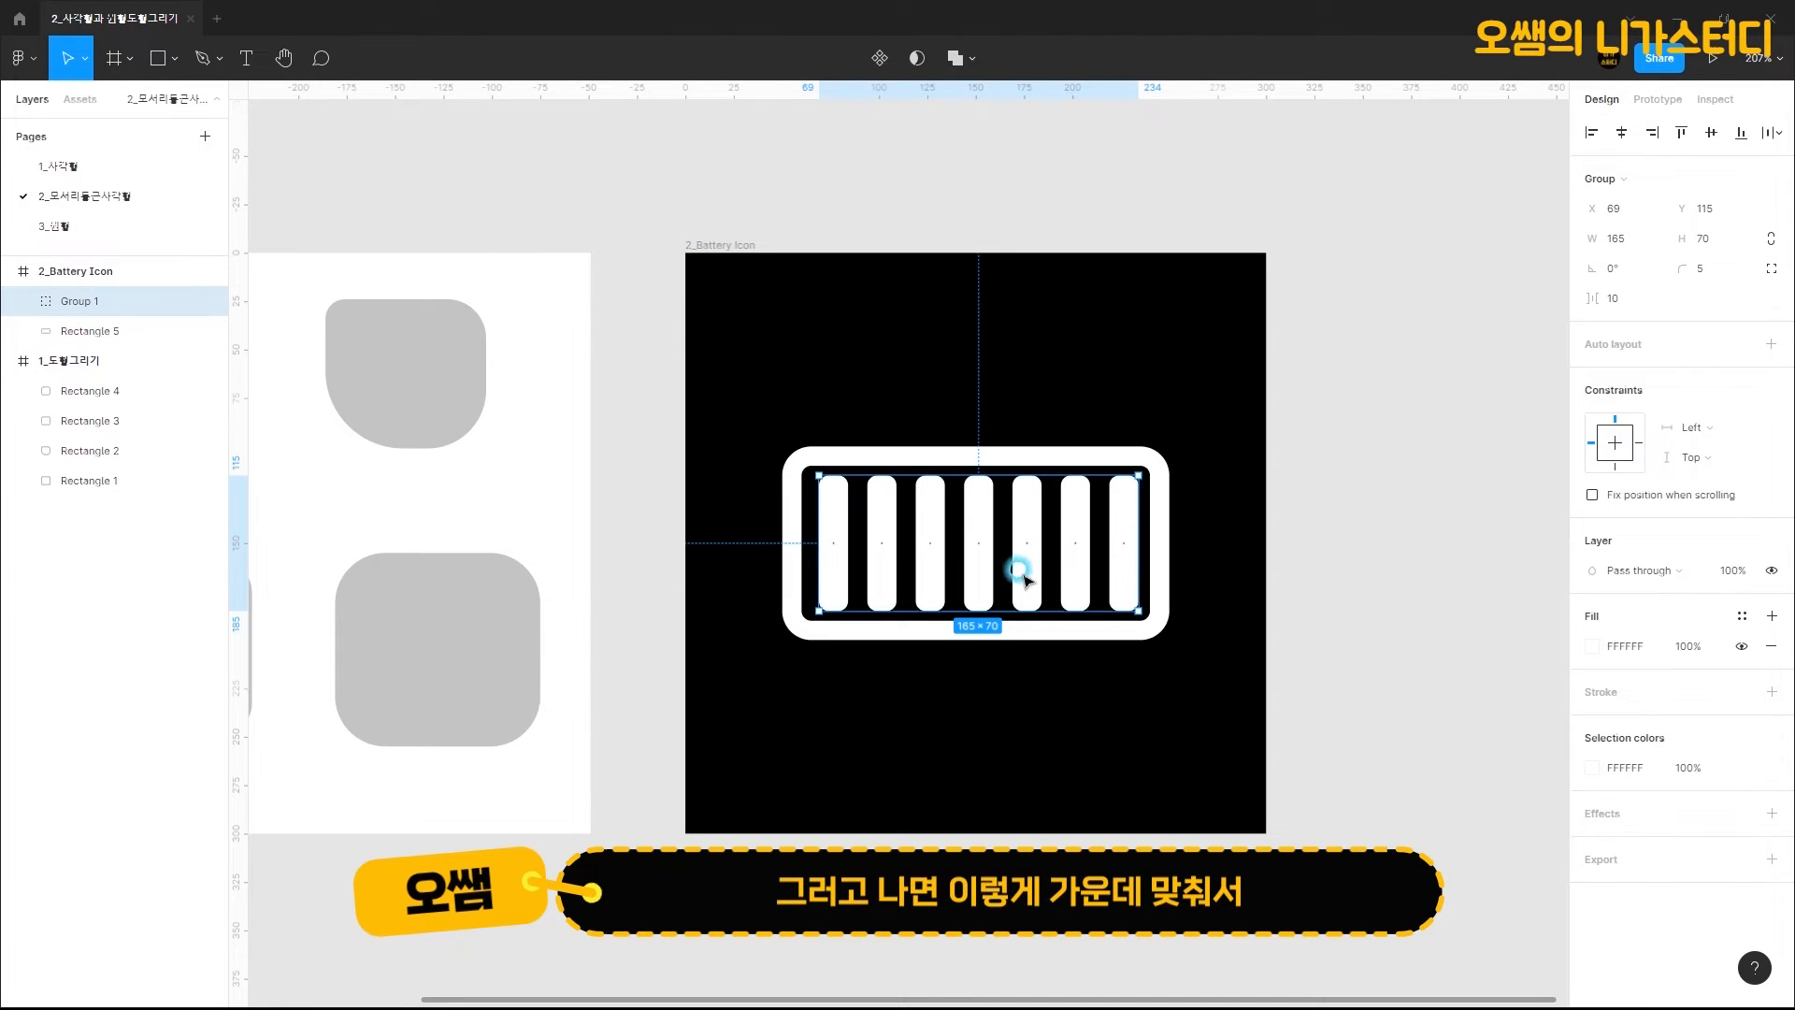
drag(1025, 577, 1019, 580)
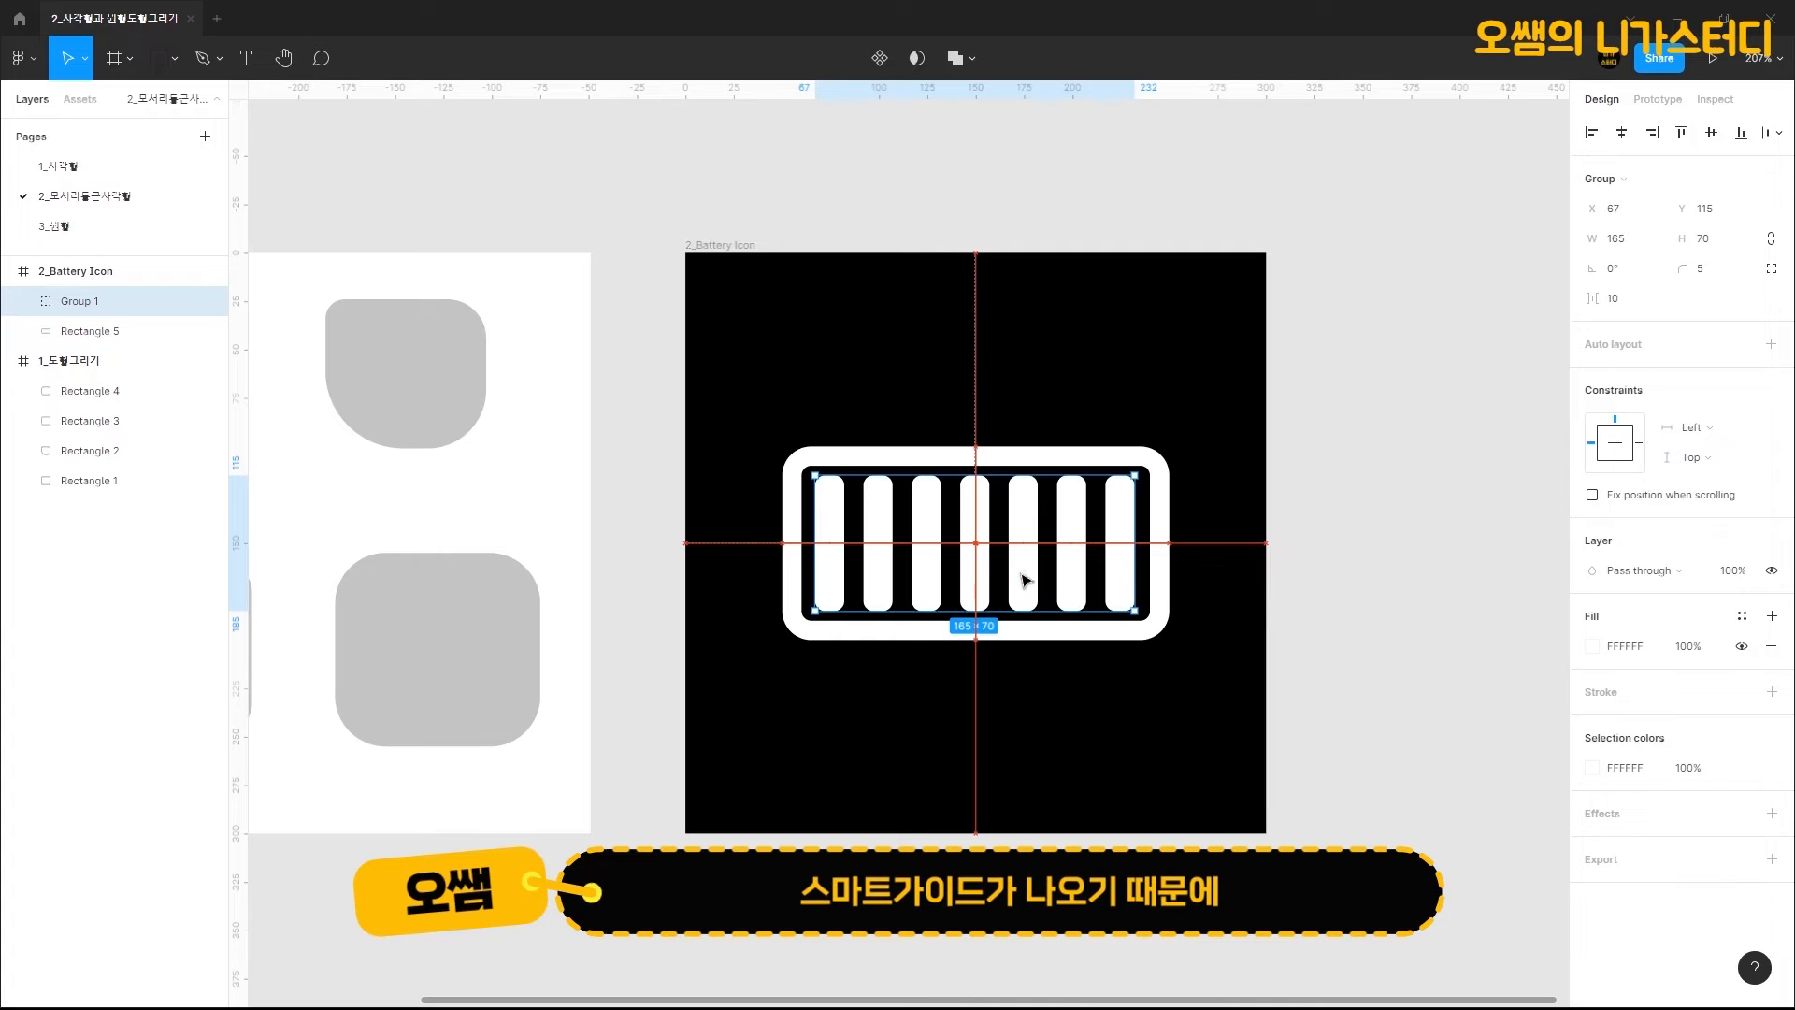
click(1358, 494)
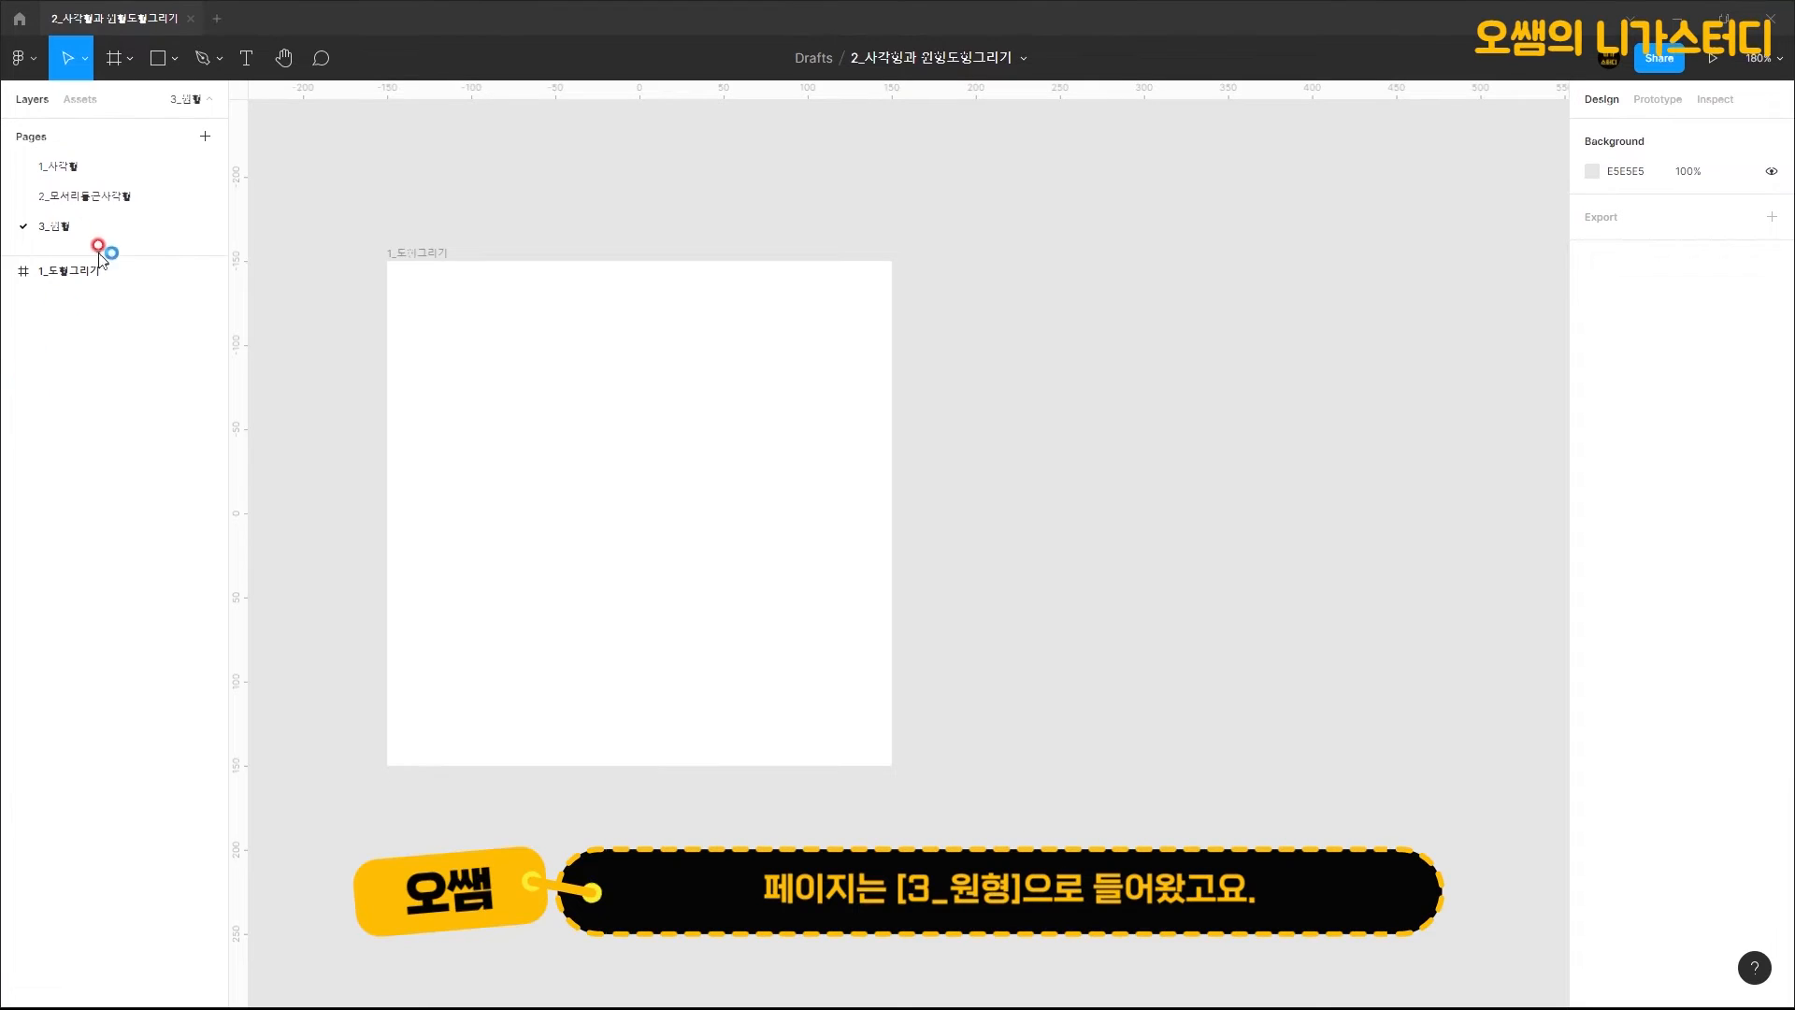
Step: On the 3_원형 page, draw an ellipse about 76 × 61 in the upper left of the 1_도형그리기 frame
click(79, 226)
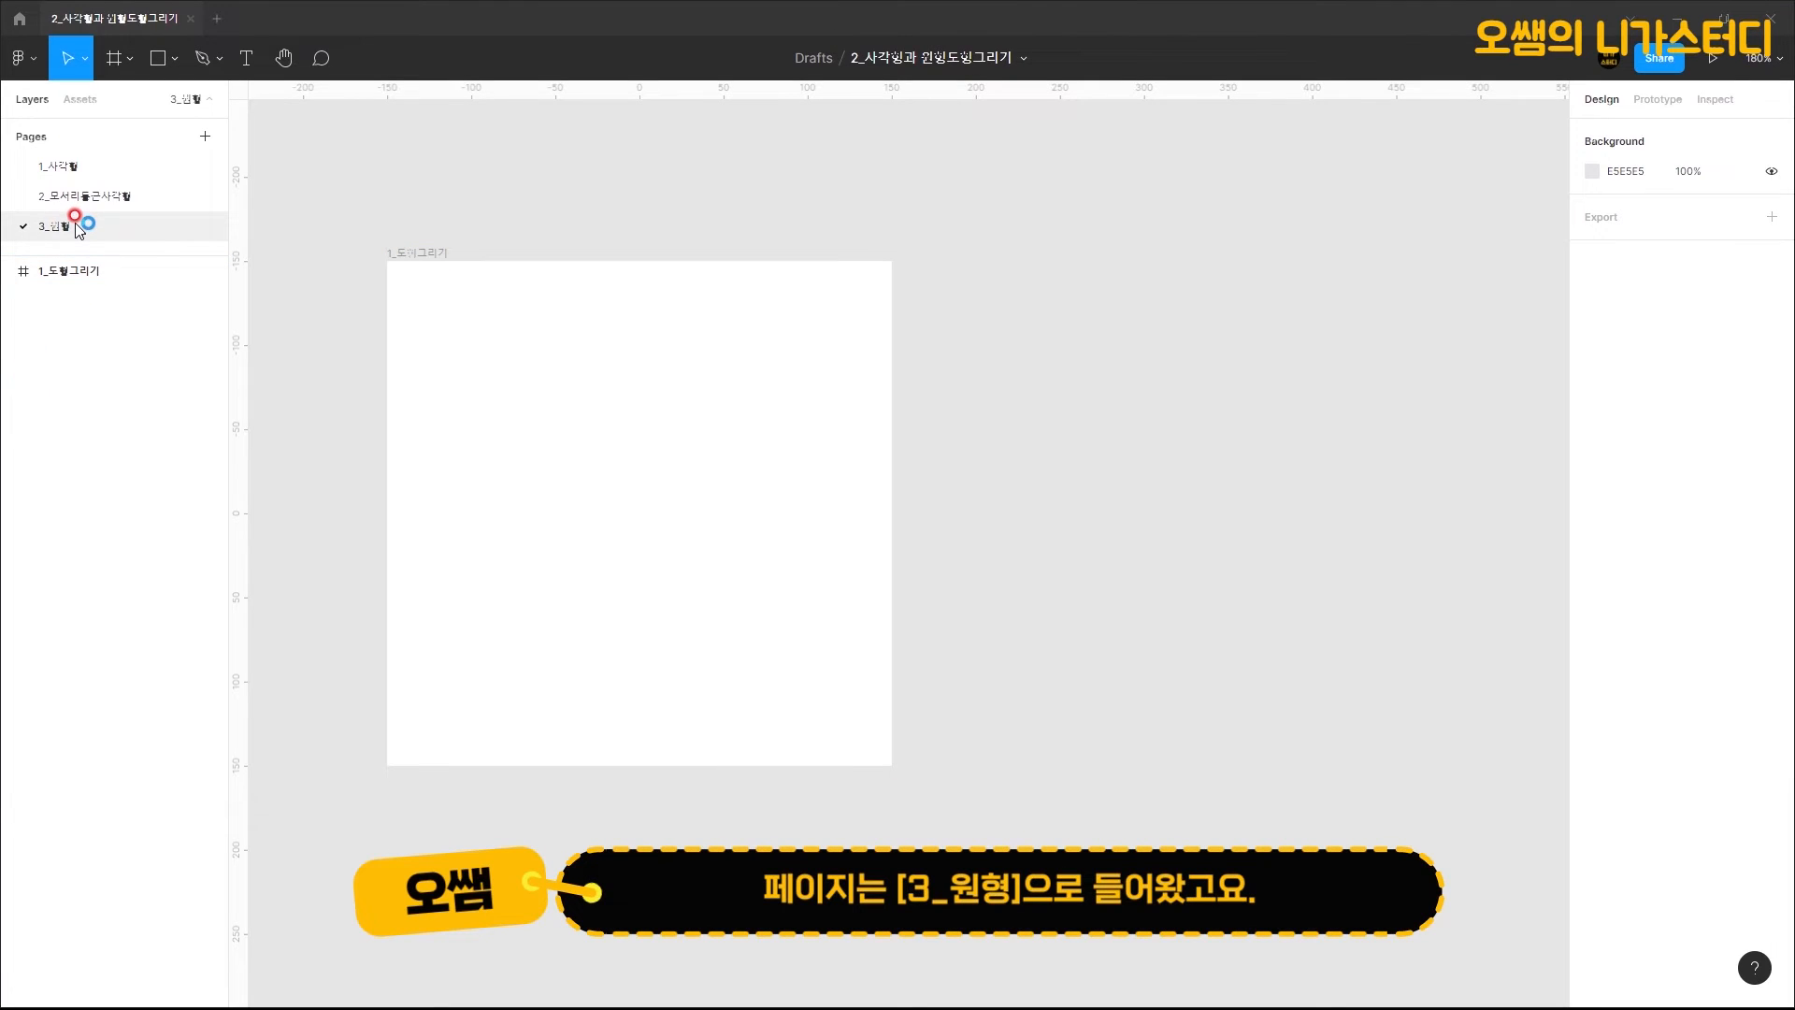
click(629, 303)
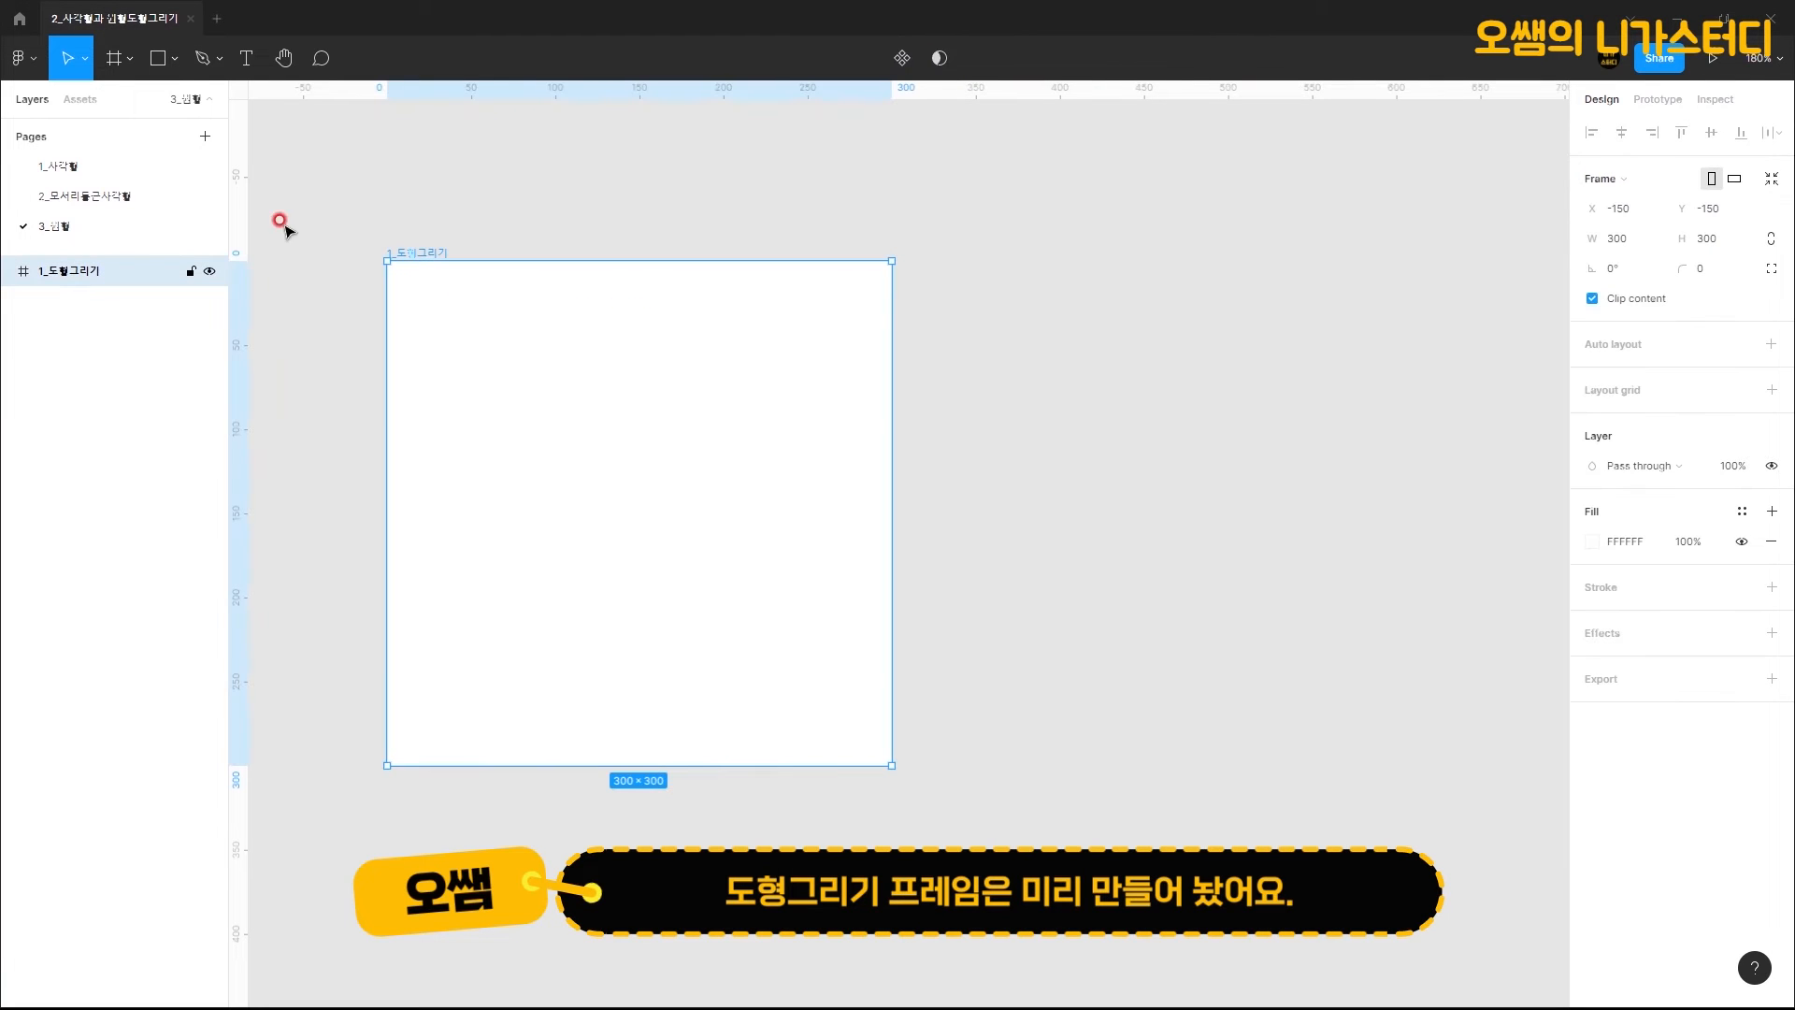
click(176, 60)
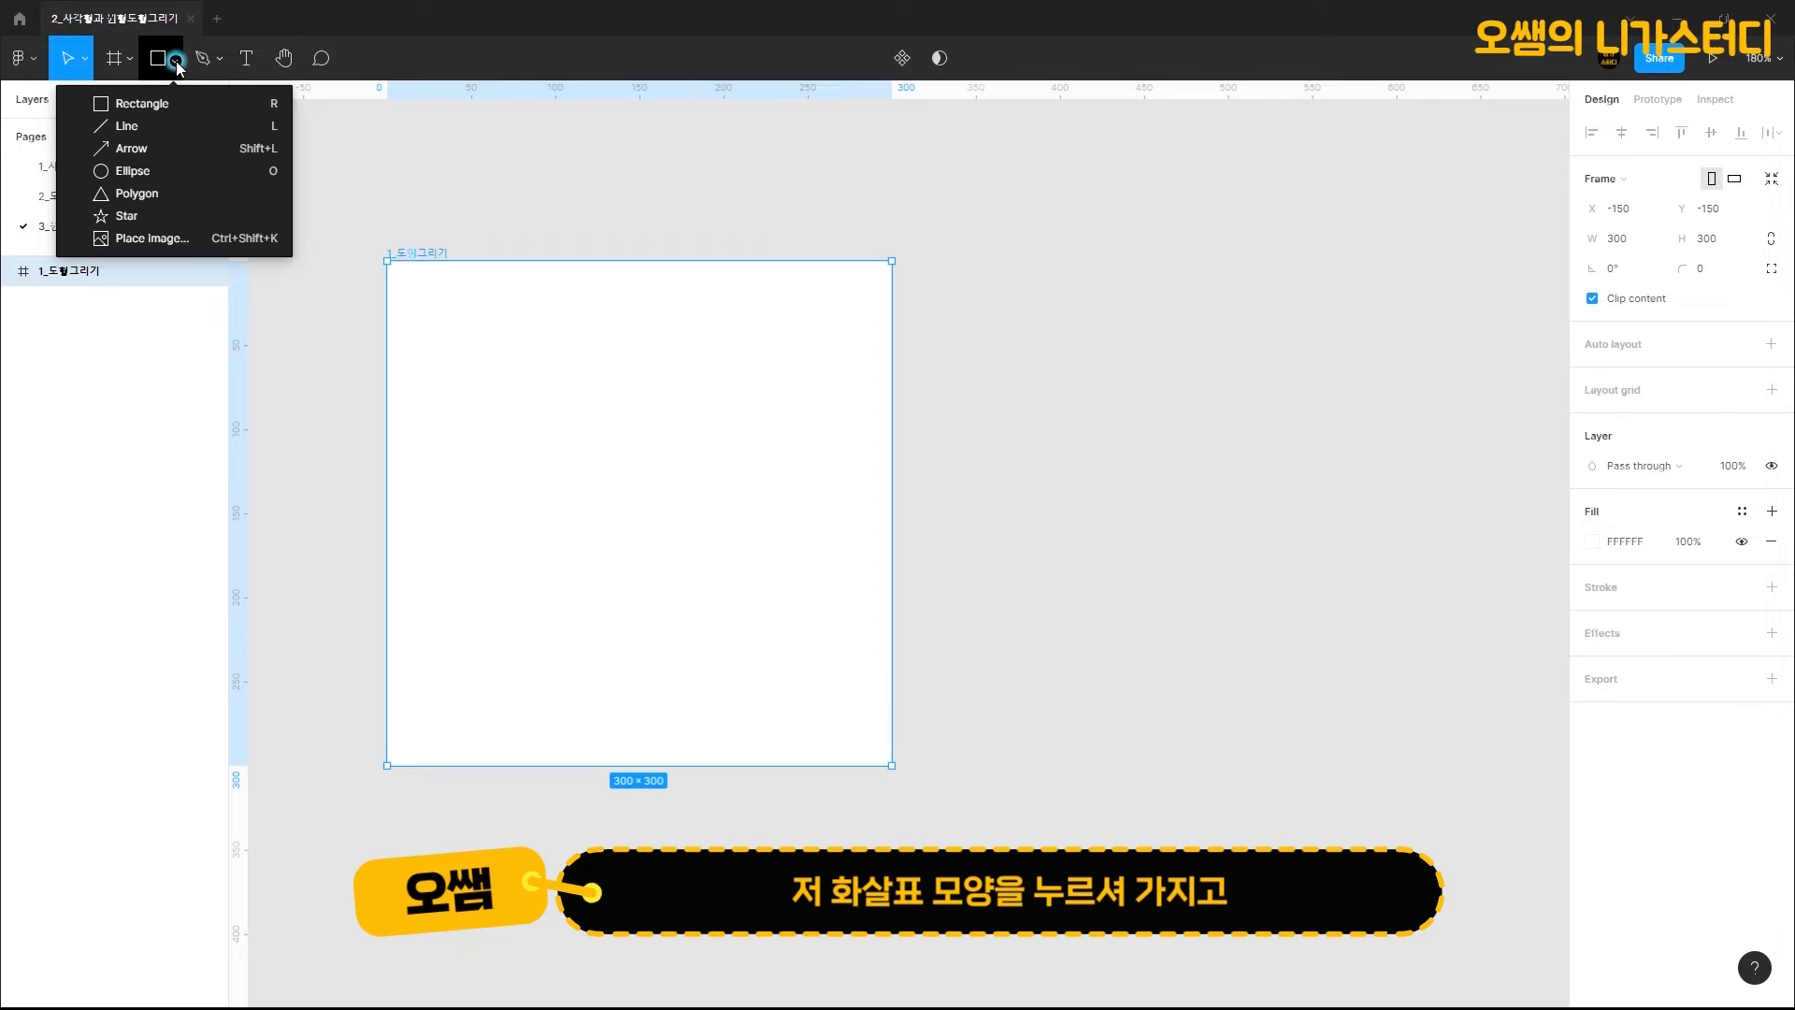
click(161, 172)
drag(438, 297, 566, 401)
Step: Draw a perfect circle about 76 × 76 to the right of the first ellipse
key(o)
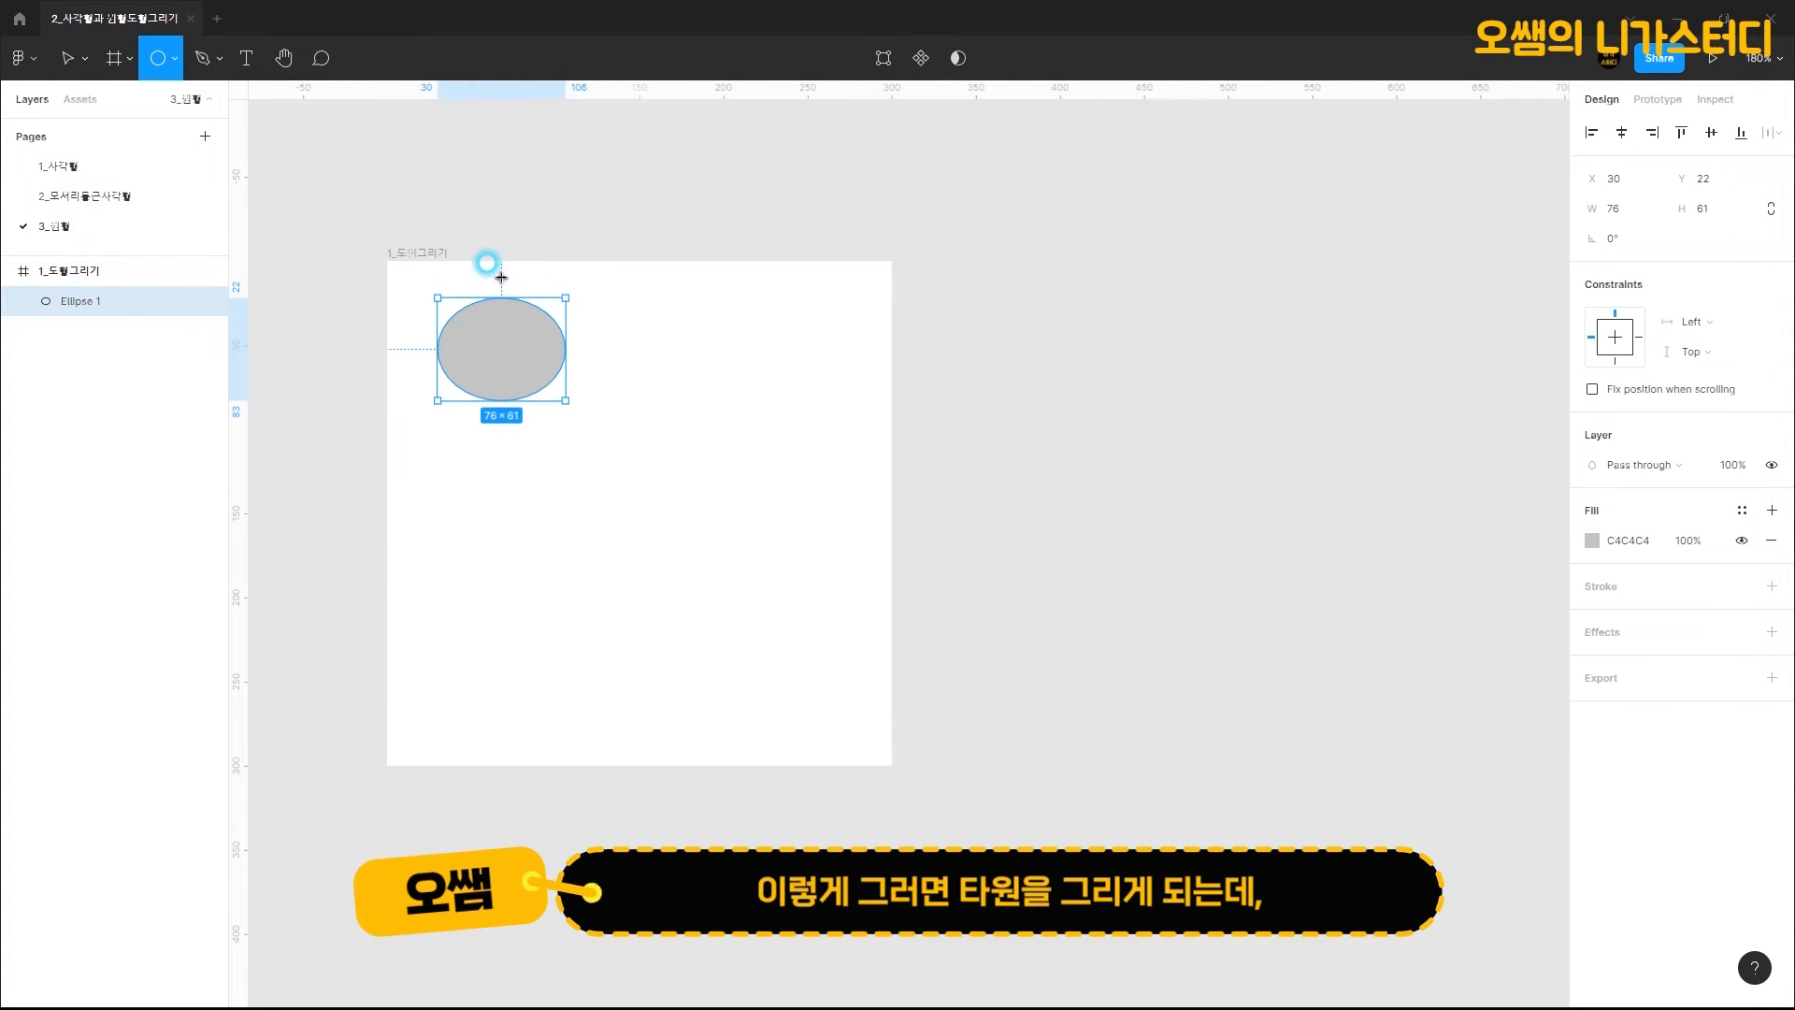
key(shift)
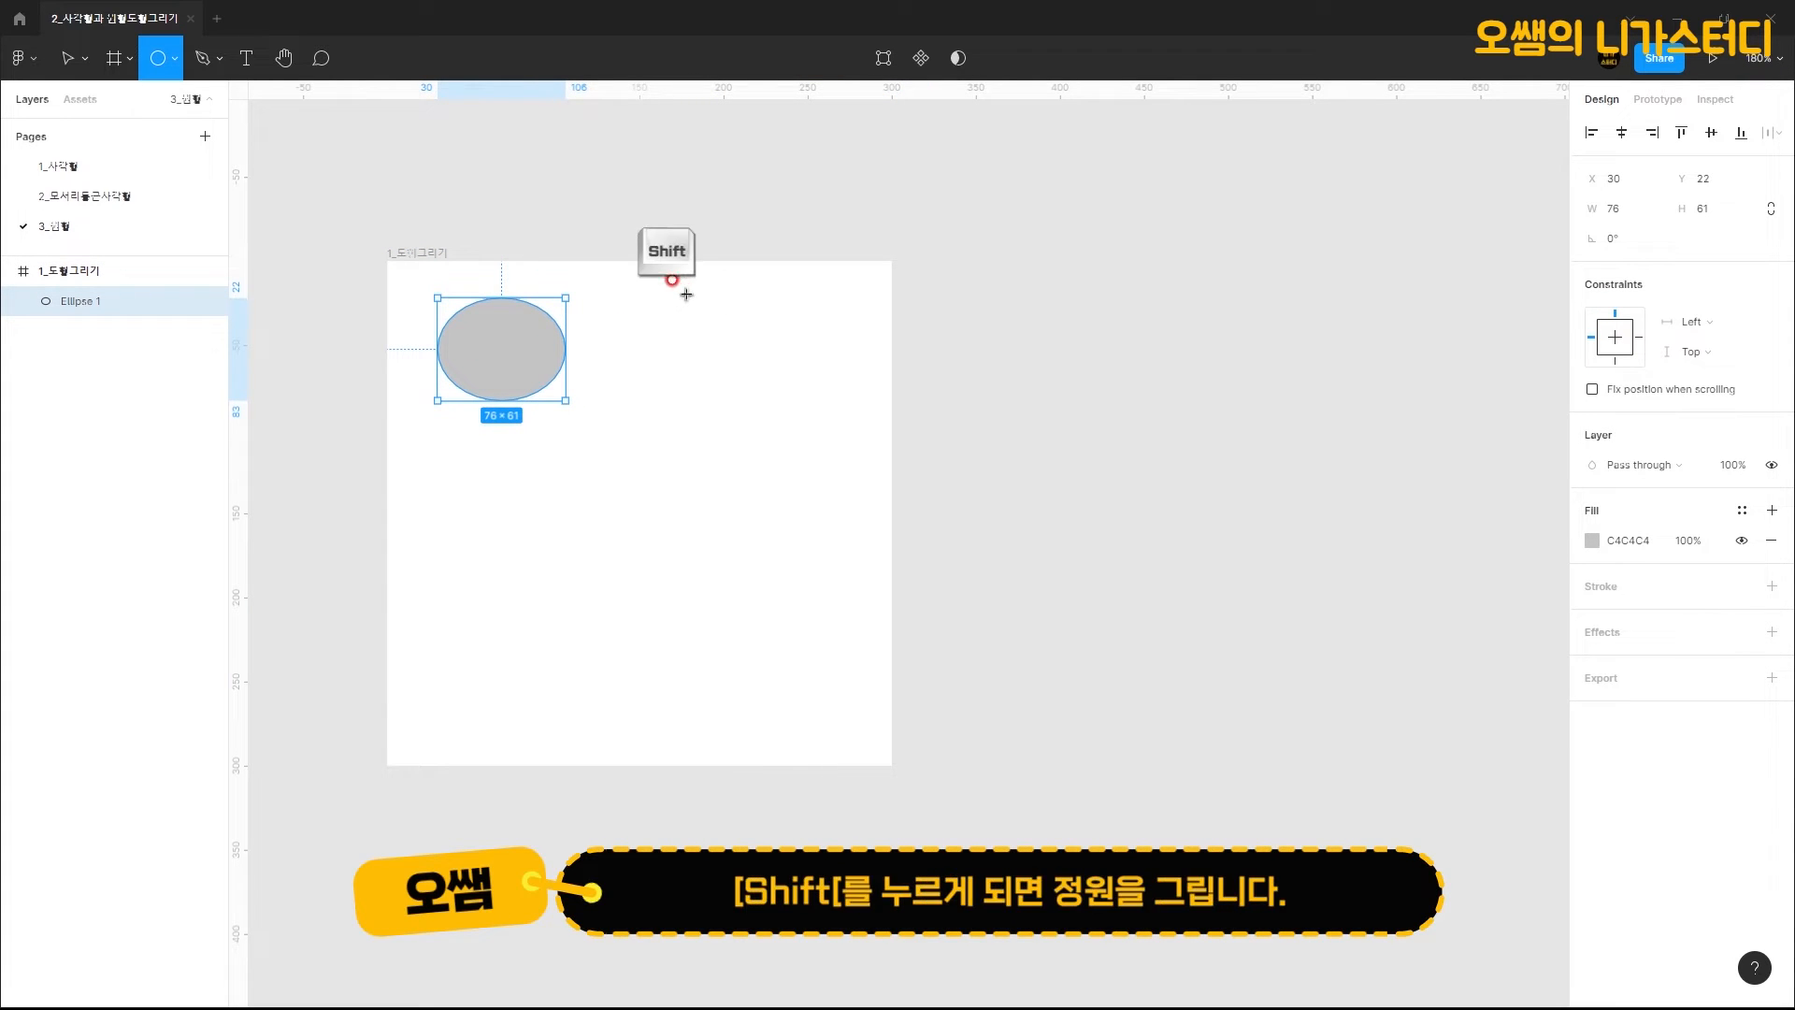
drag(685, 292, 814, 417)
Step: Draw an ellipse about 74 × 86 outward from its center below the first ellipse, and a perfect circle about 90 × 90 beside it
click(173, 59)
key(alt)
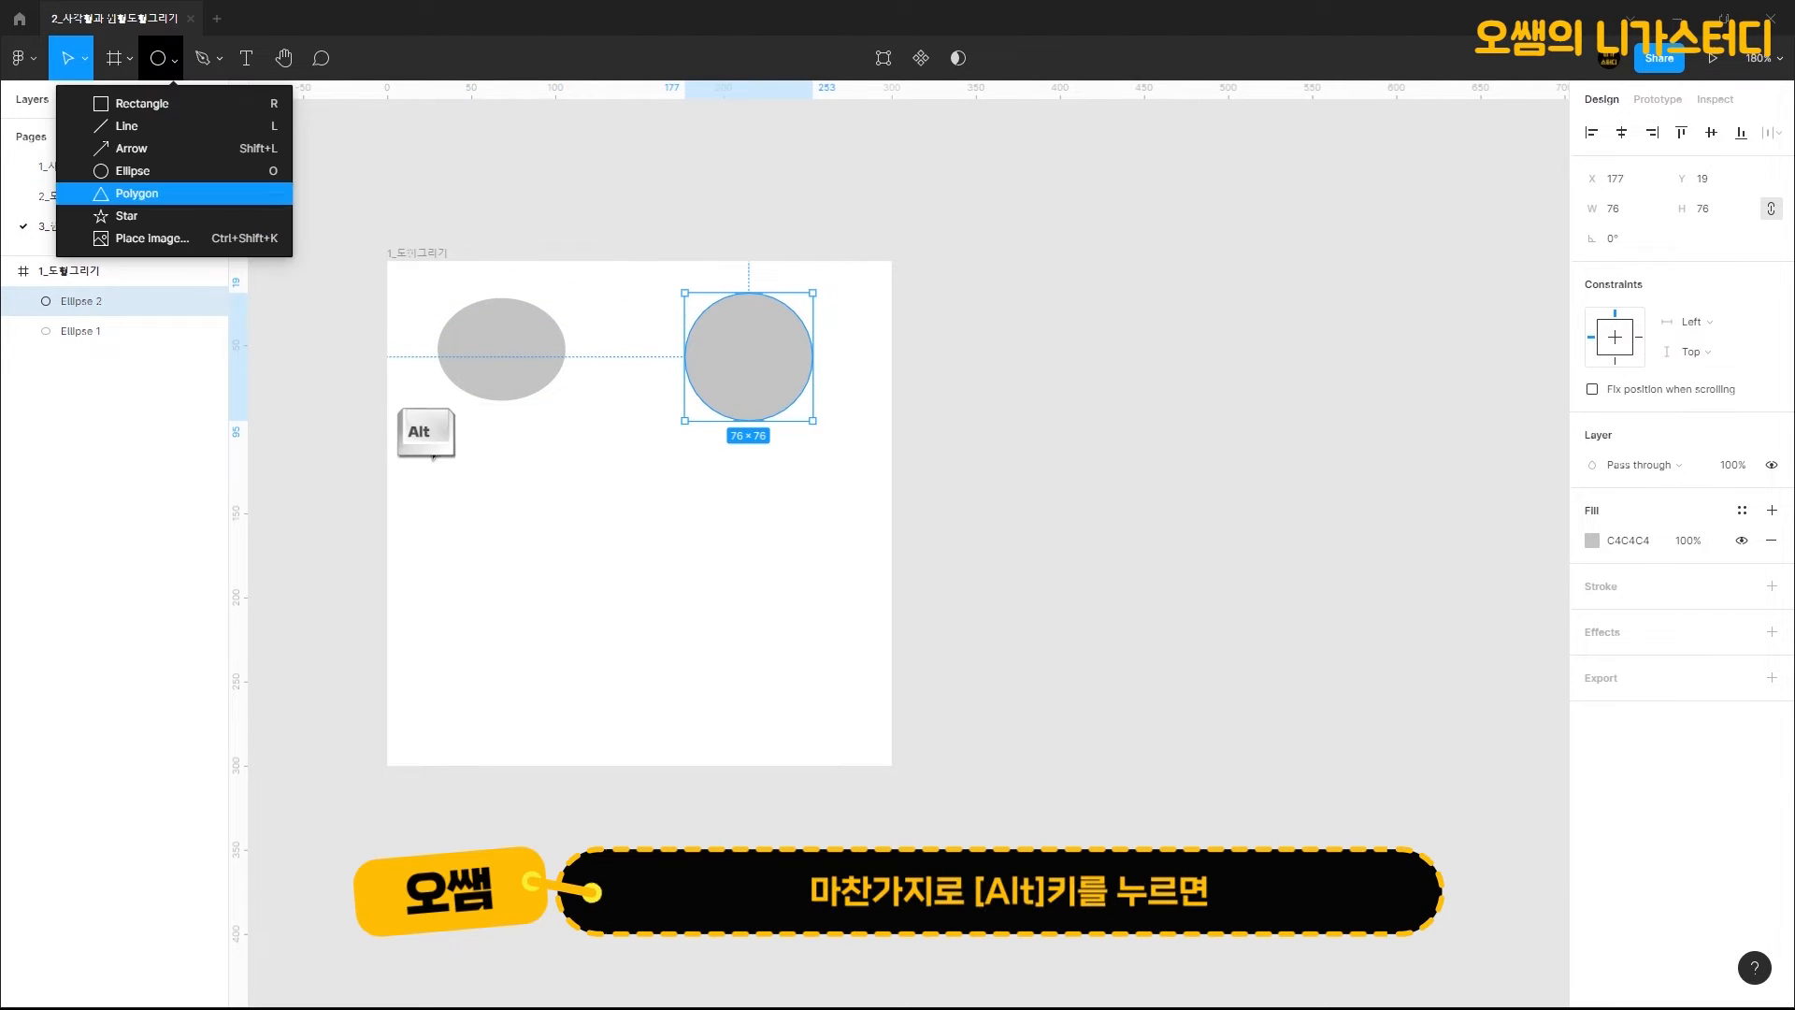
click(479, 513)
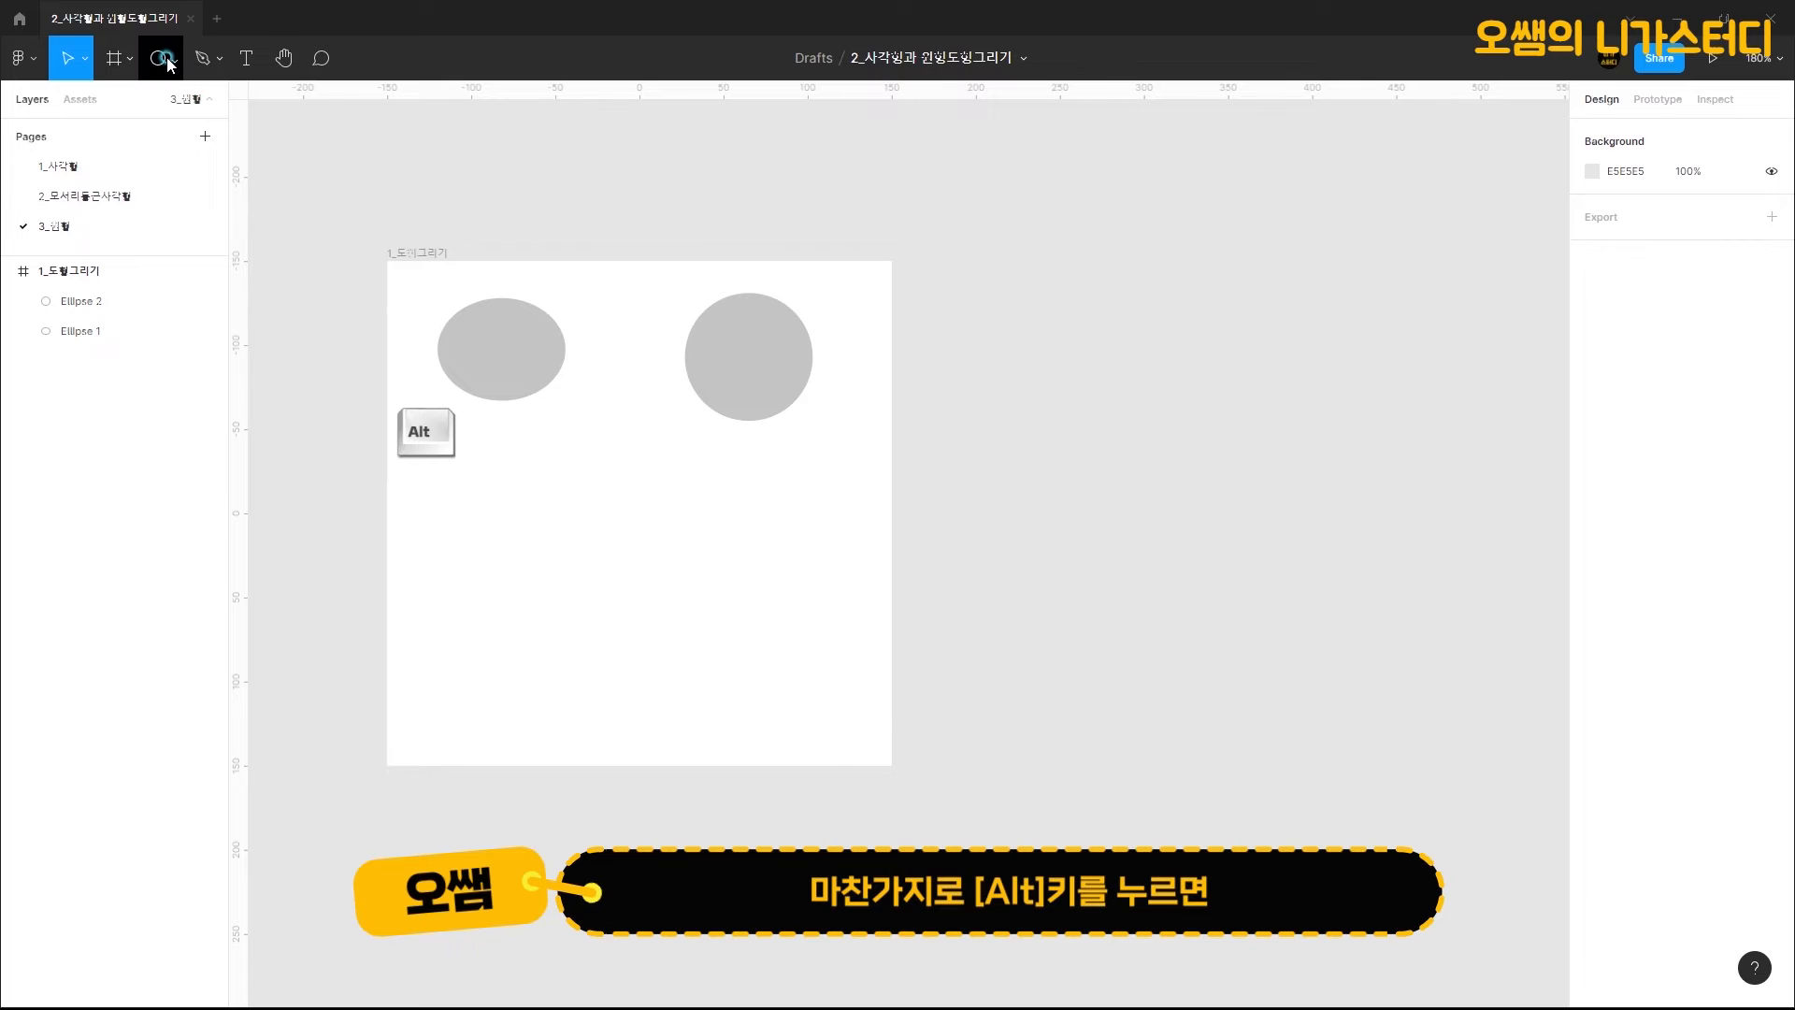
key(o)
drag(503, 540, 565, 613)
key(o)
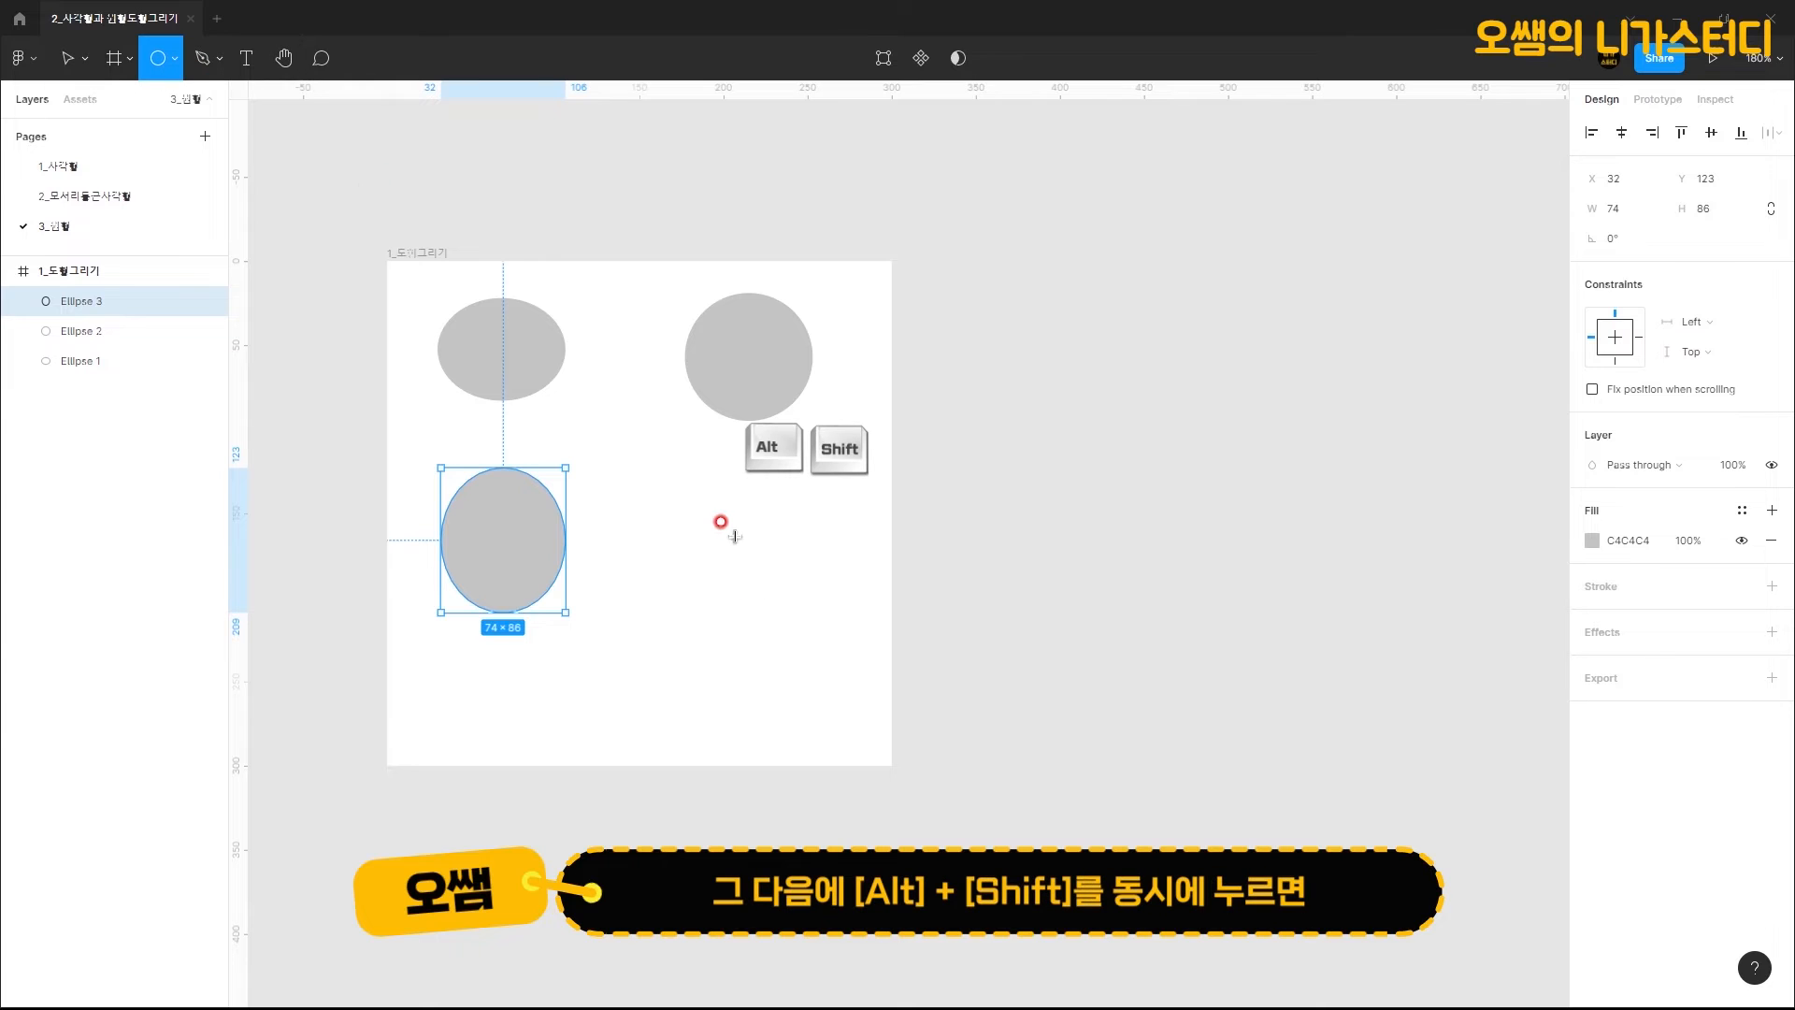
mouse_move(752, 555)
mouse_down()
mouse_move(807, 627)
mouse_move(798, 615)
mouse_up()
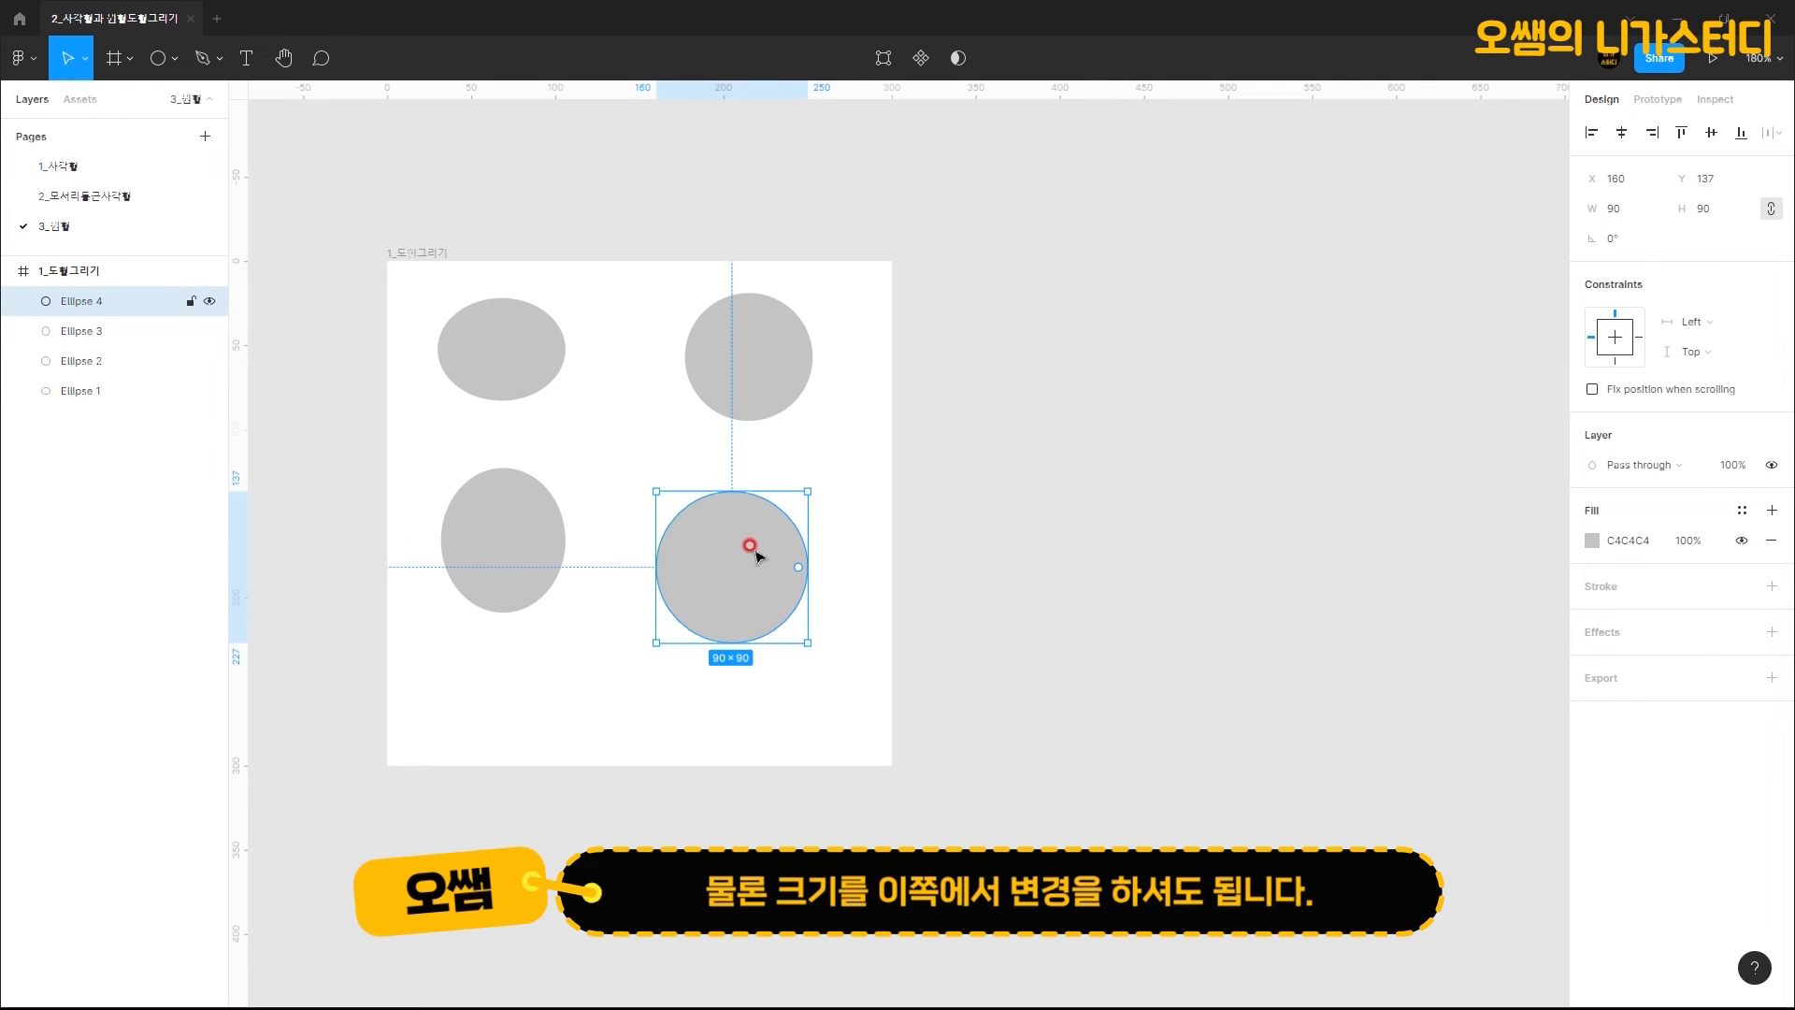
Step: Set the size of the circle in the frame's upper right to 100 × 100
click(754, 377)
click(1612, 207)
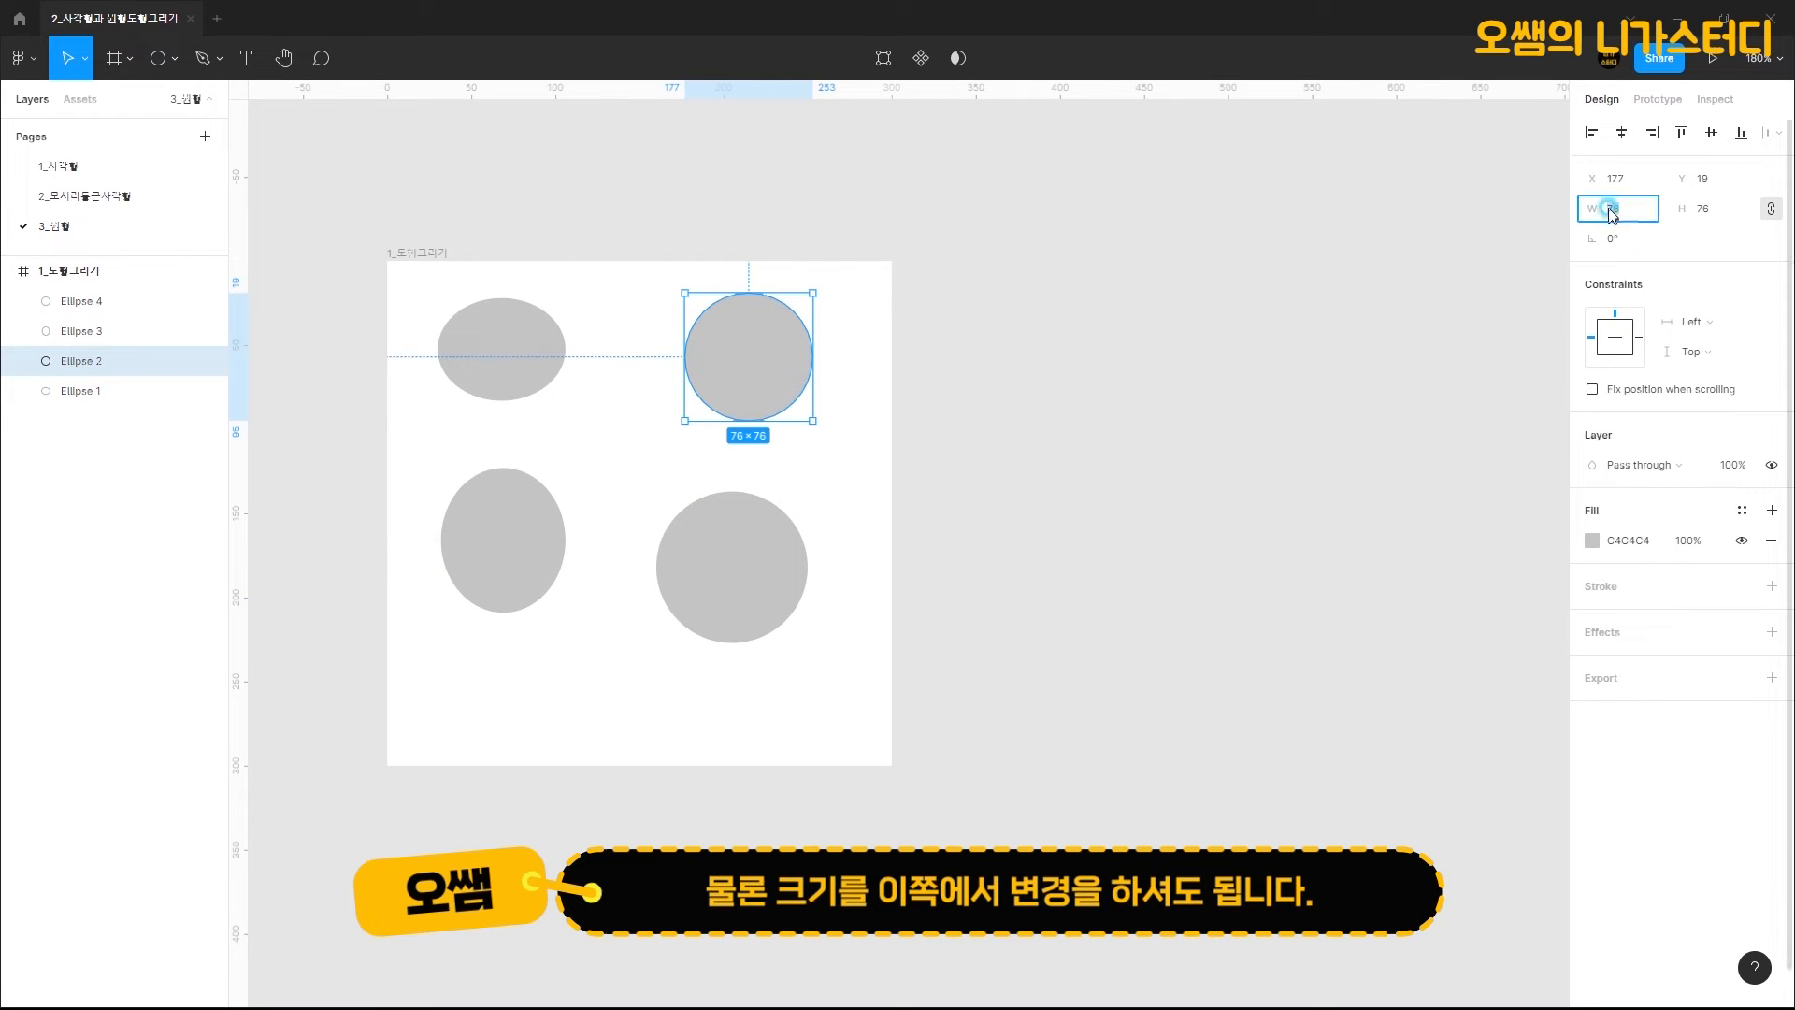
text(100)
key(BackSpace)
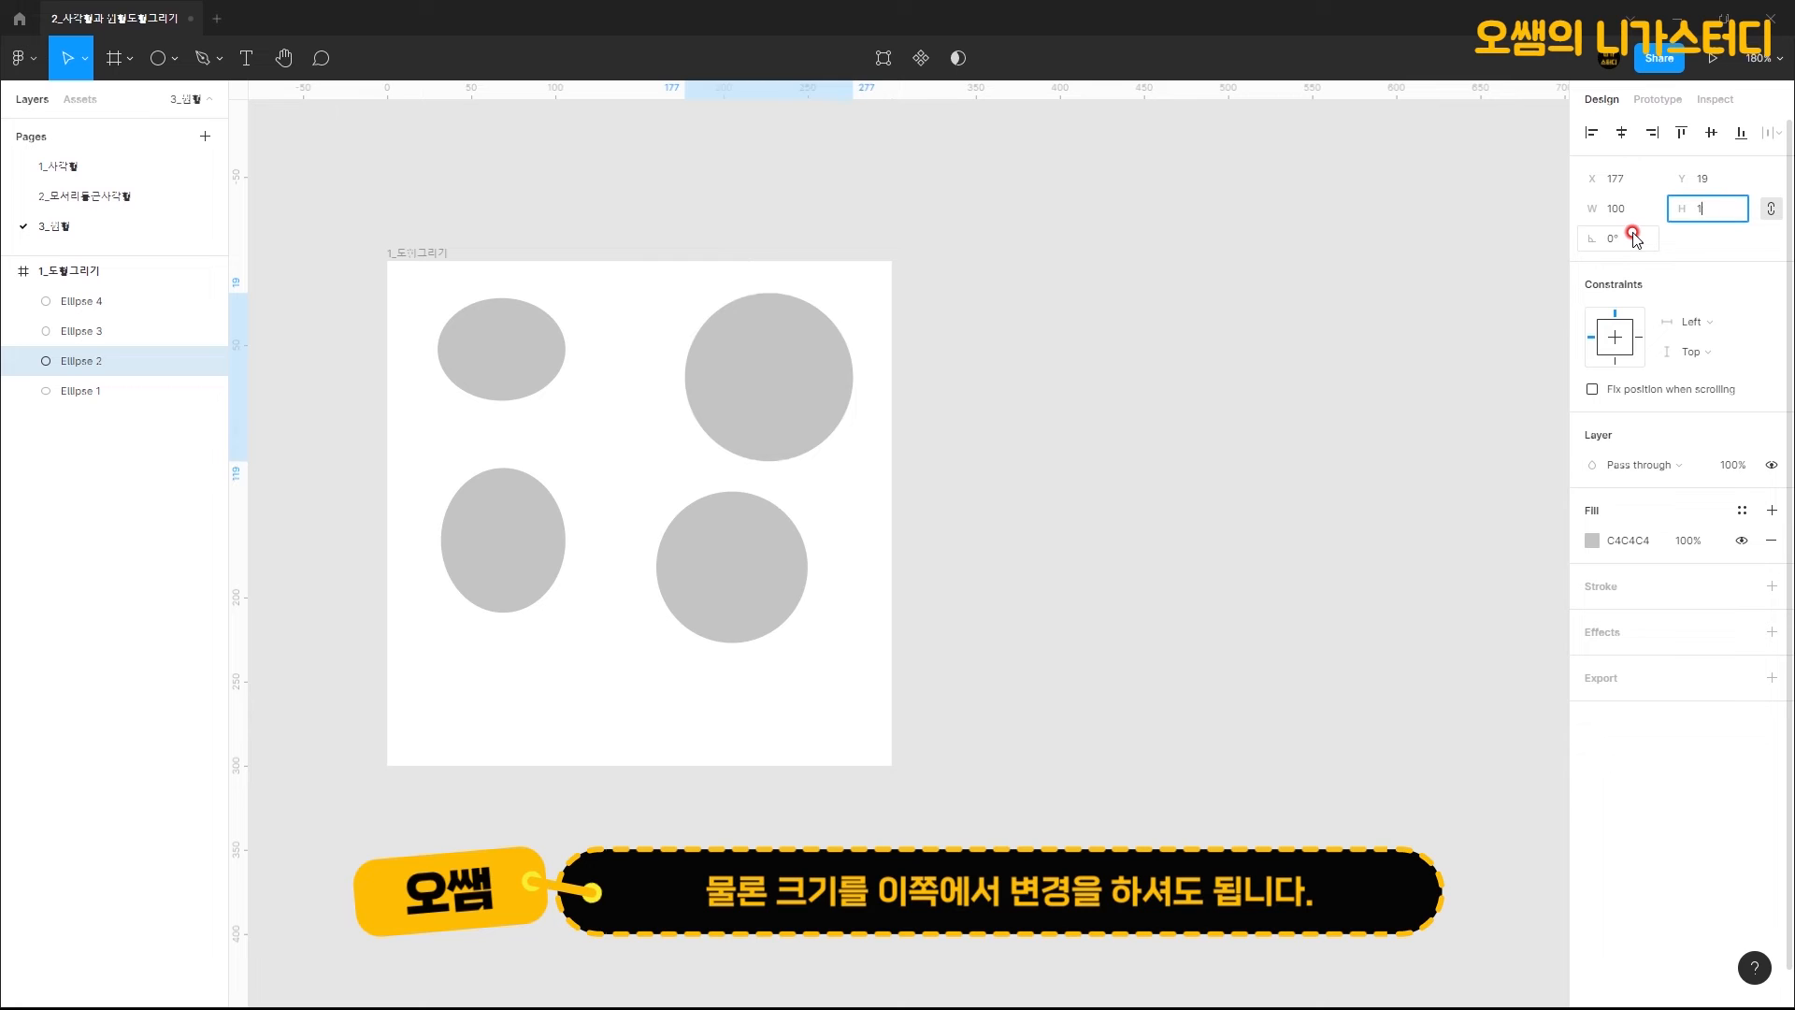
key(Return)
click(1614, 210)
text(100)
key(Tab)
key(Return)
mouse_move(1485, 392)
mouse_down()
mouse_move(1490, 414)
mouse_move(1526, 389)
mouse_up()
drag(1655, 384, 1708, 301)
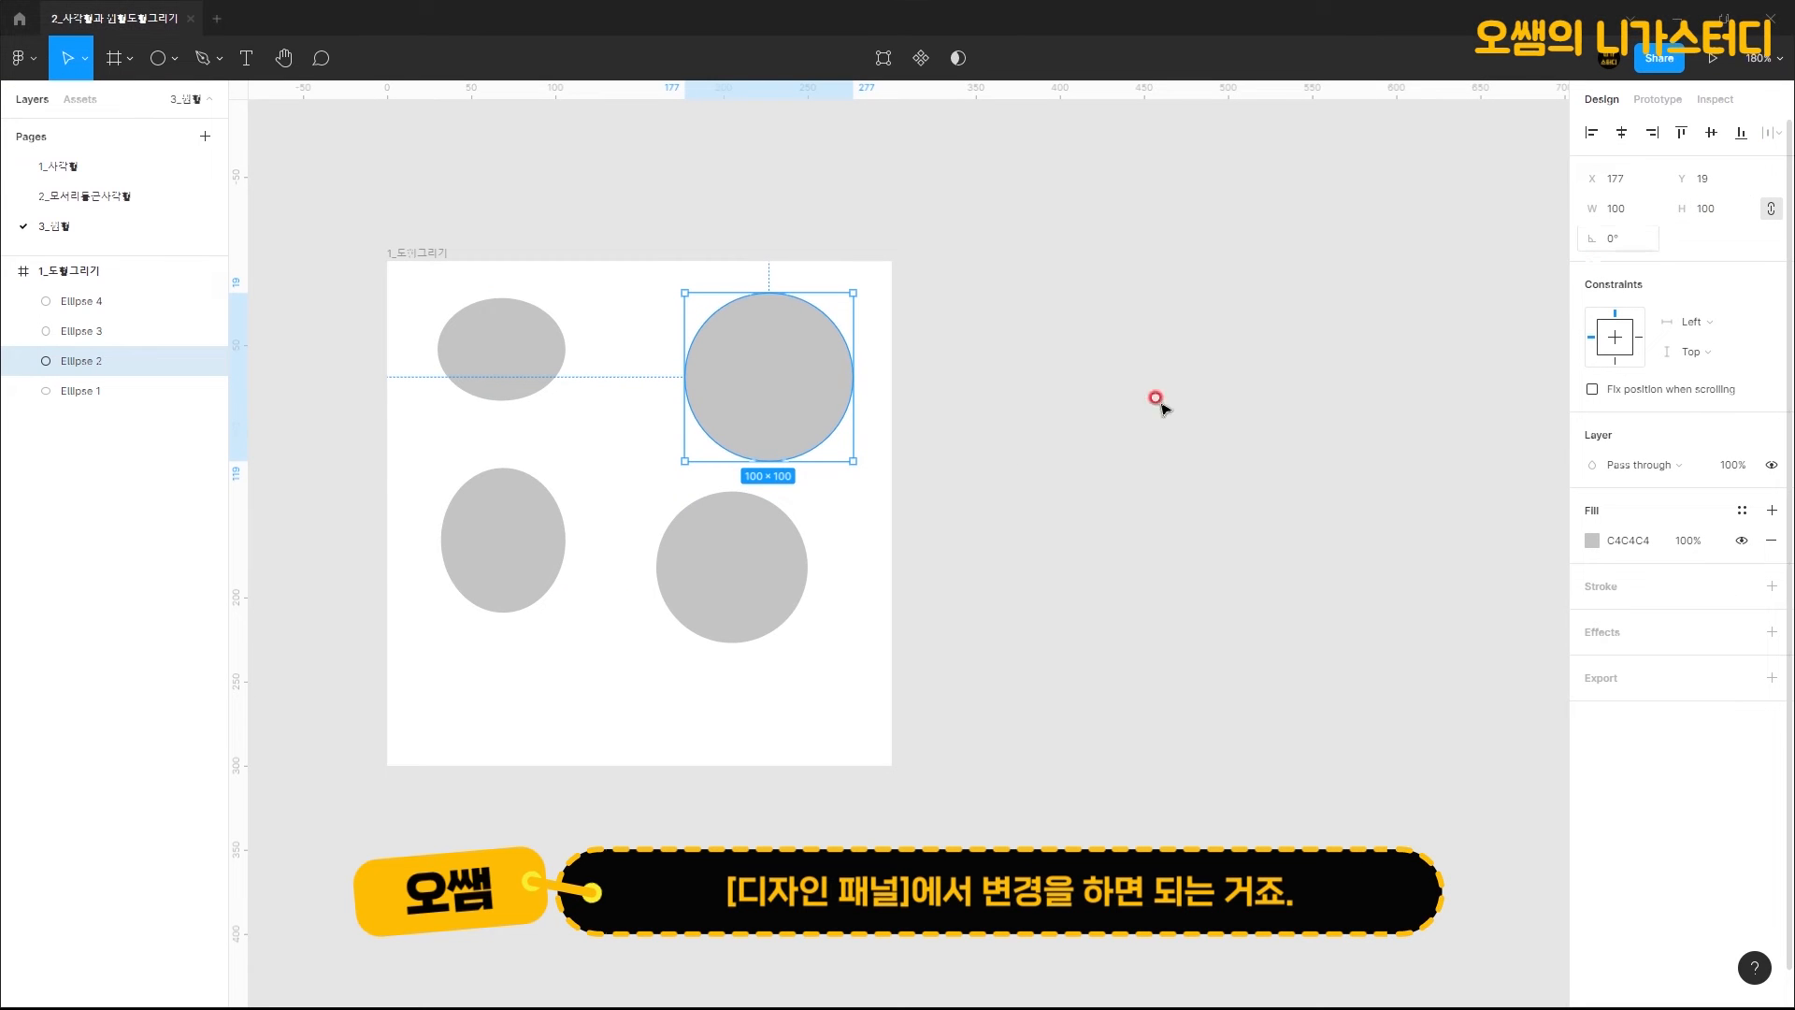
Step: Change the fill of the frame's lower-right circle to purple, 5E26A6
click(783, 552)
click(1592, 541)
click(1594, 541)
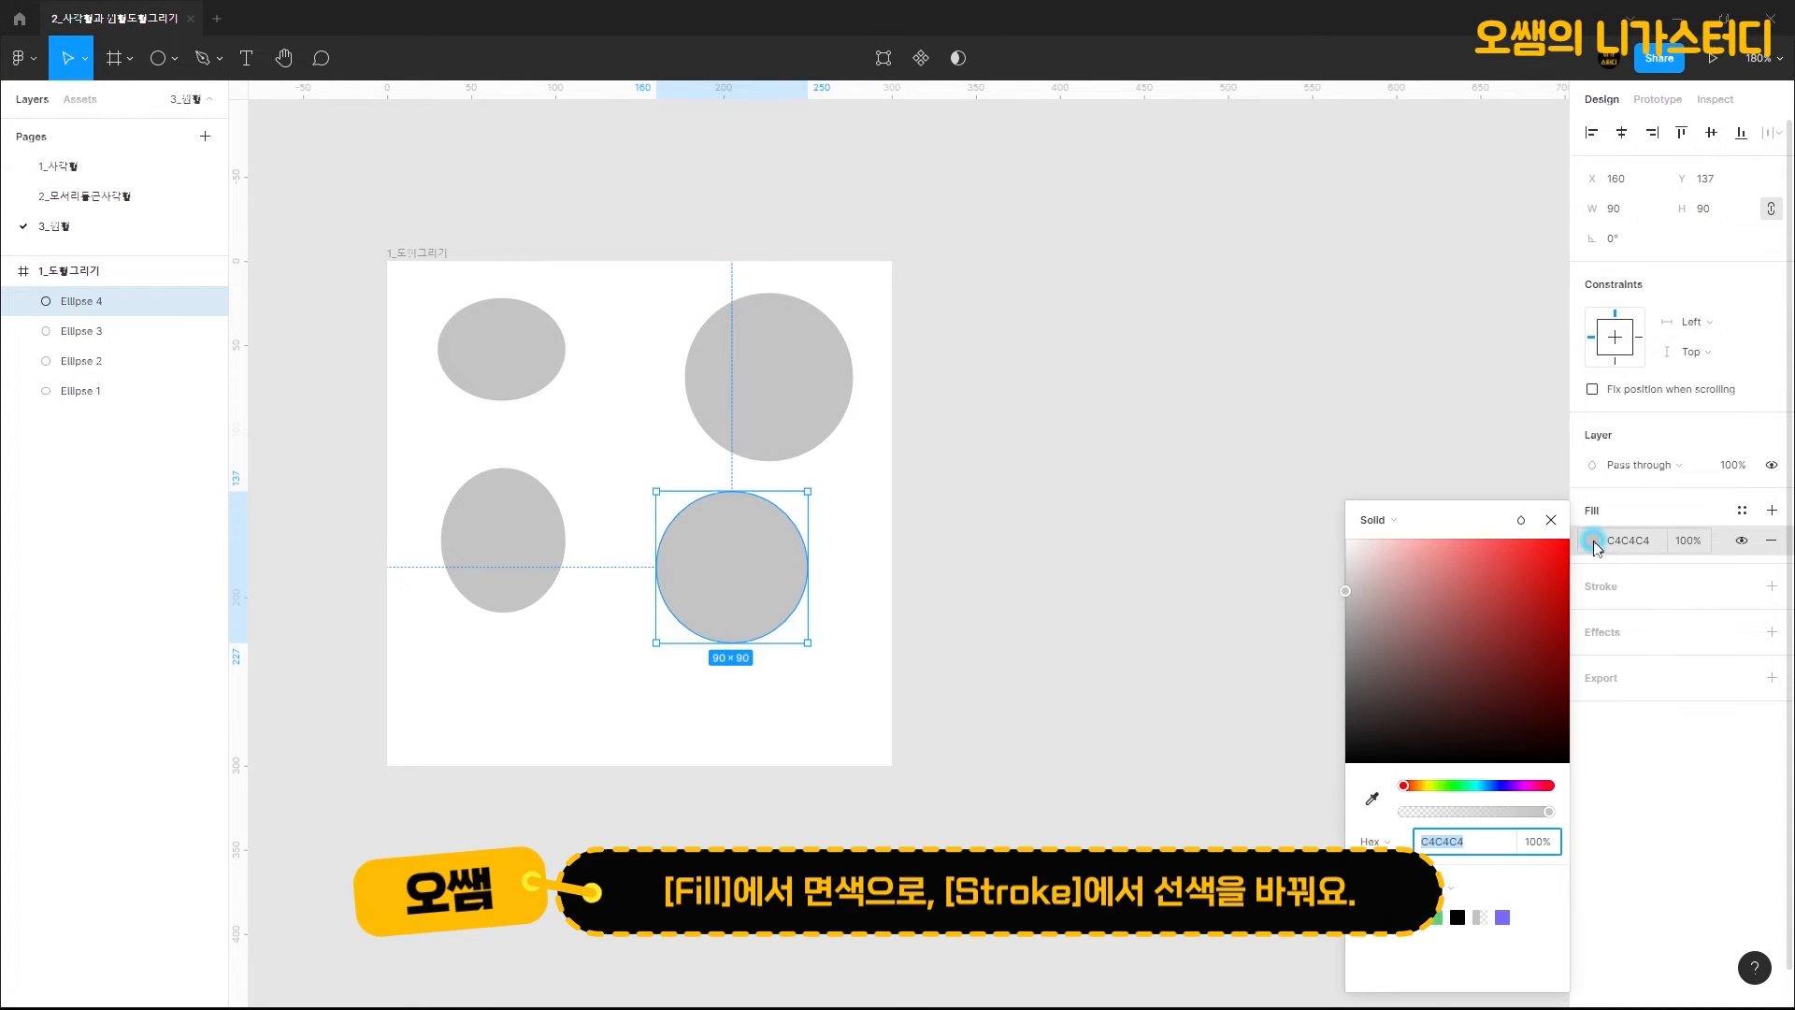
click(1517, 787)
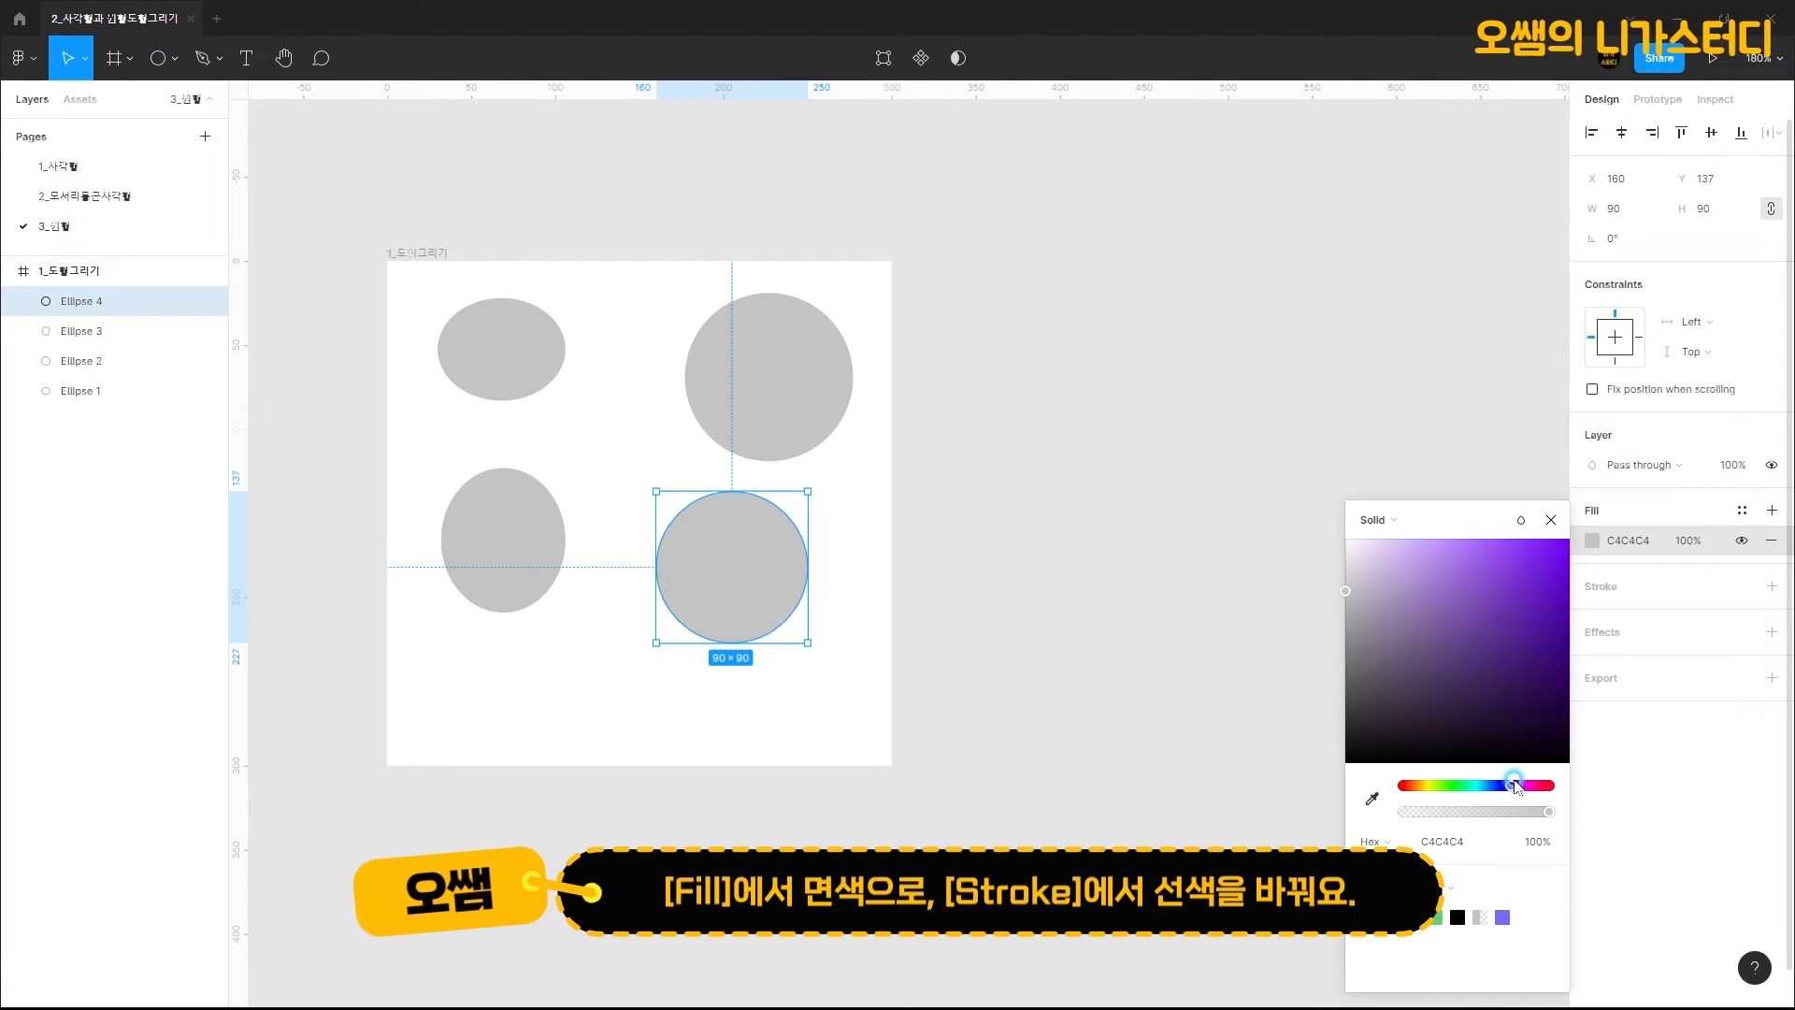
click(1519, 619)
Step: Add a black stroke to the purple circle and set its thickness to 5
click(1771, 586)
click(1619, 646)
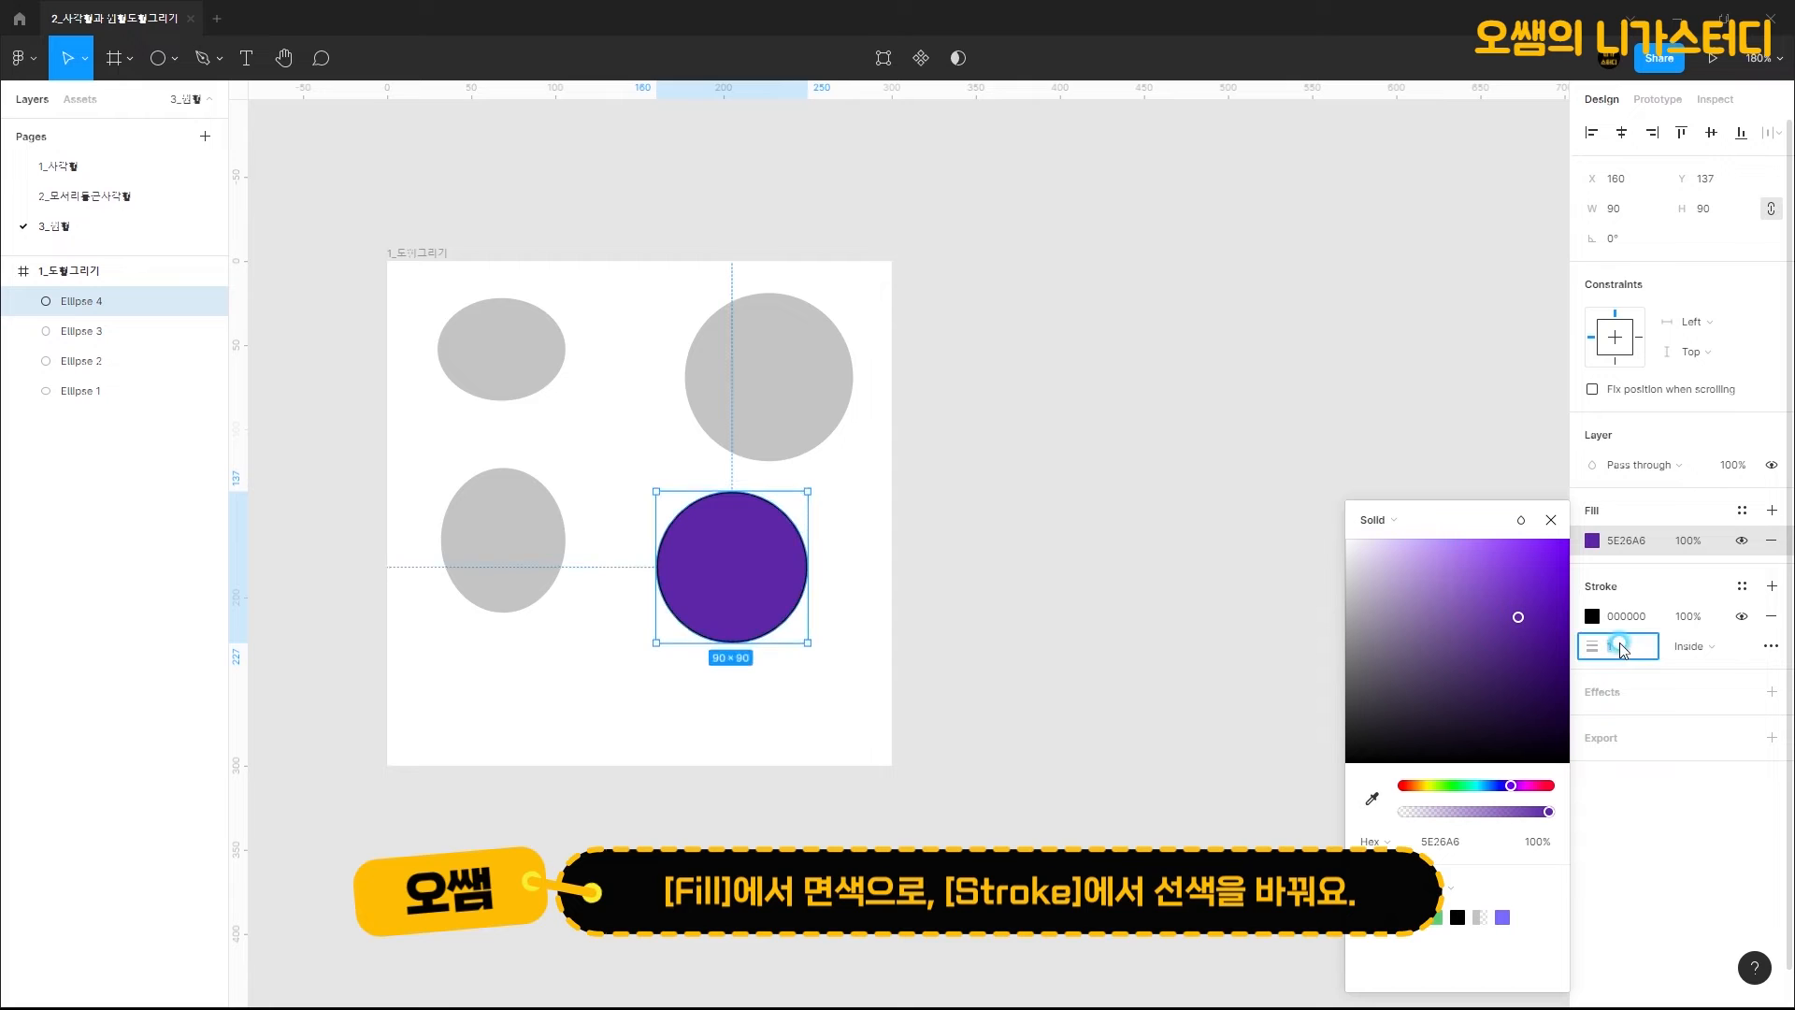
text(5)
key(Return)
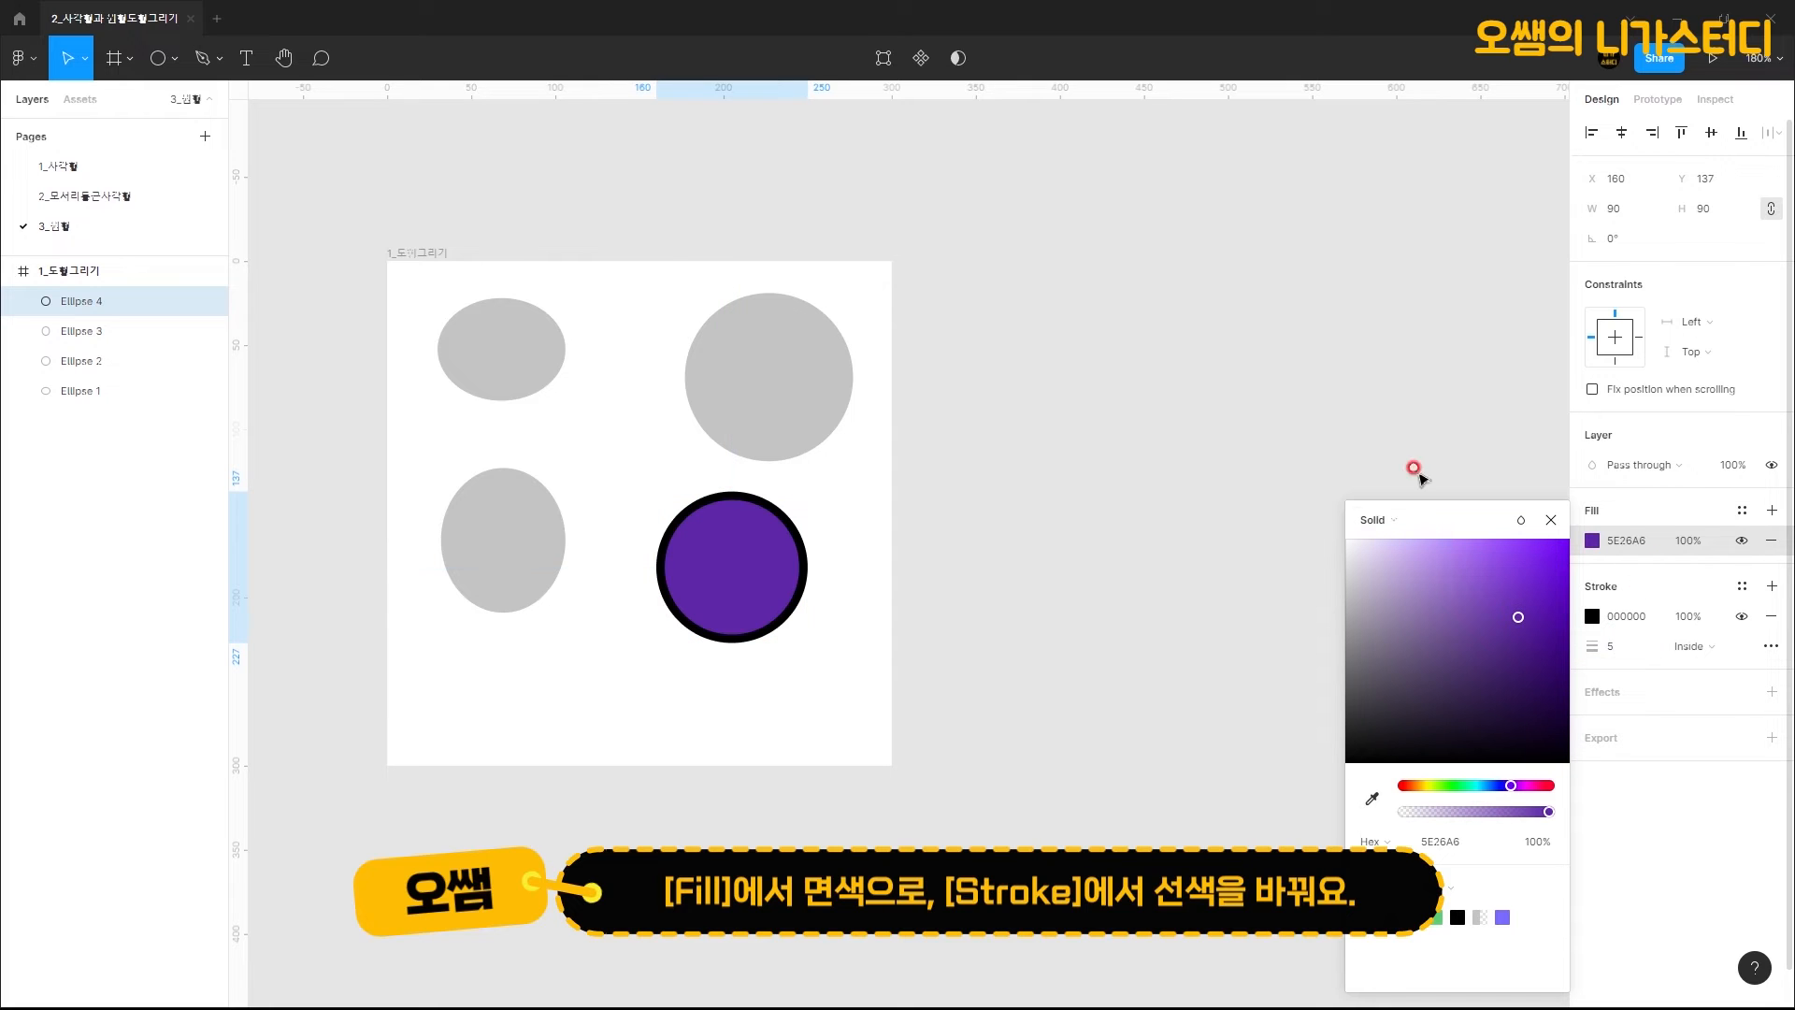
click(1519, 526)
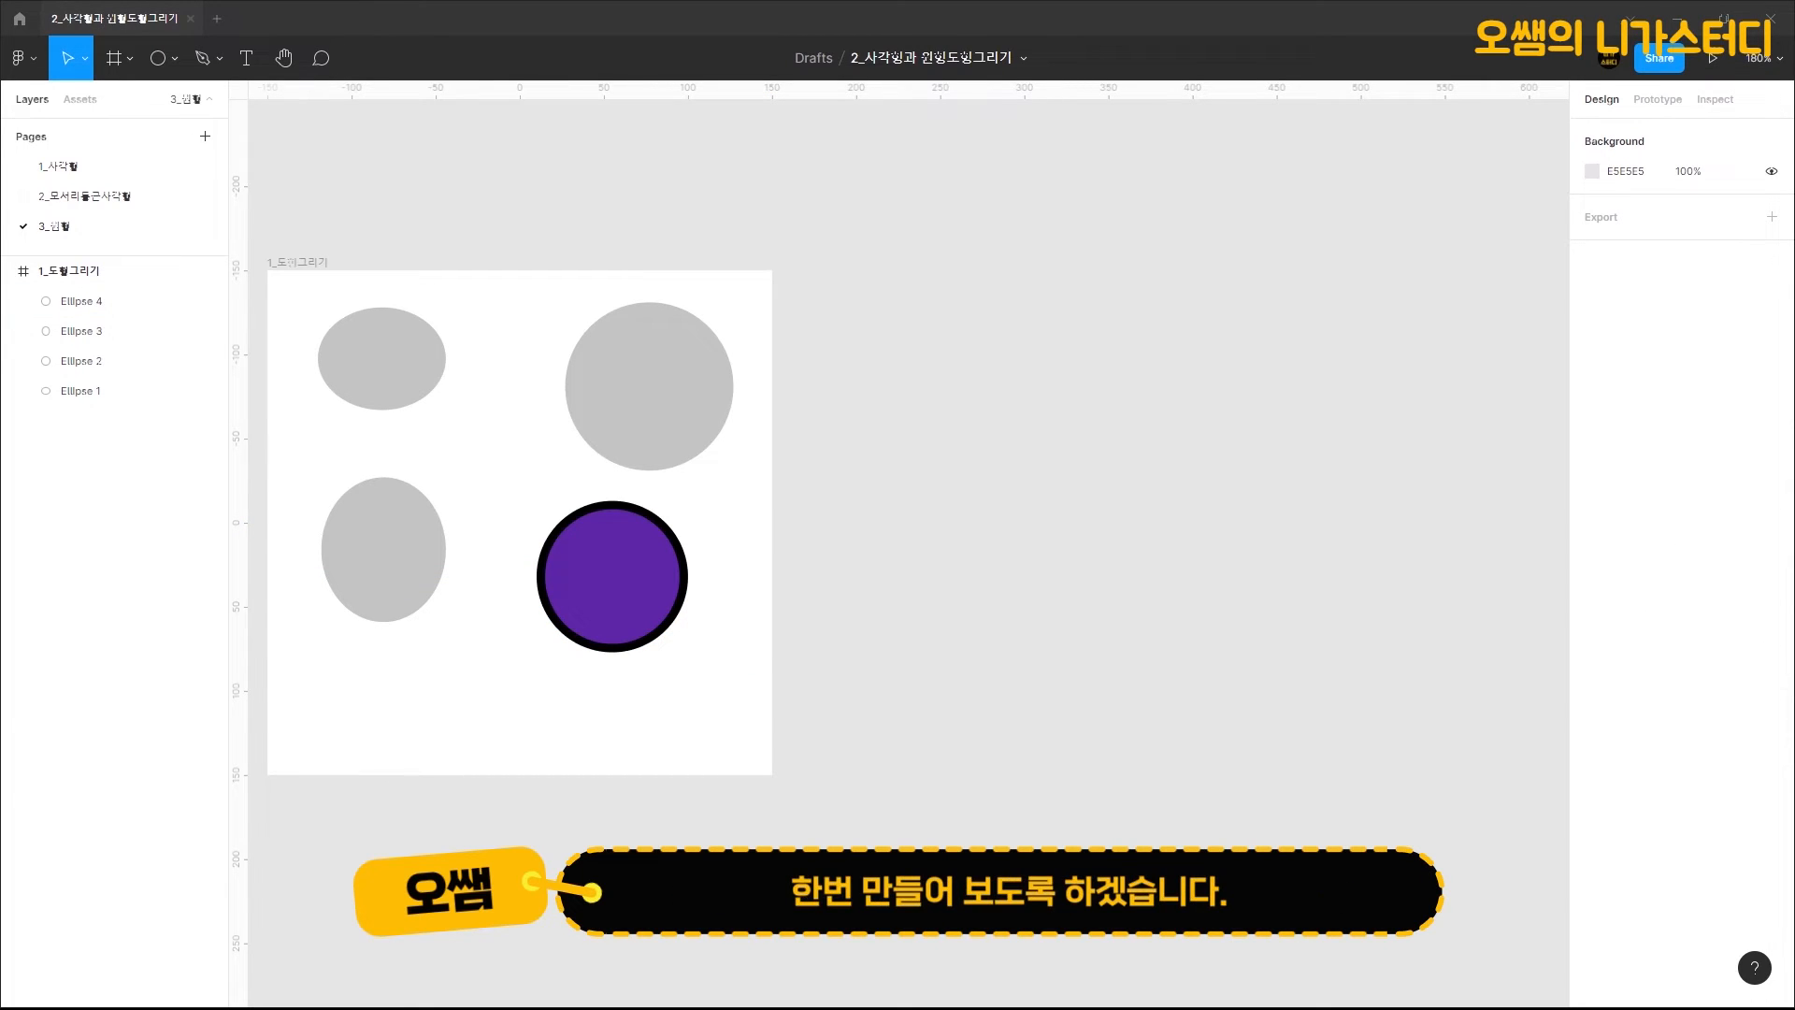
Step: Add a new frame beside the first one and set its size to 300 × 300
click(117, 70)
drag(864, 332, 1144, 618)
click(1620, 239)
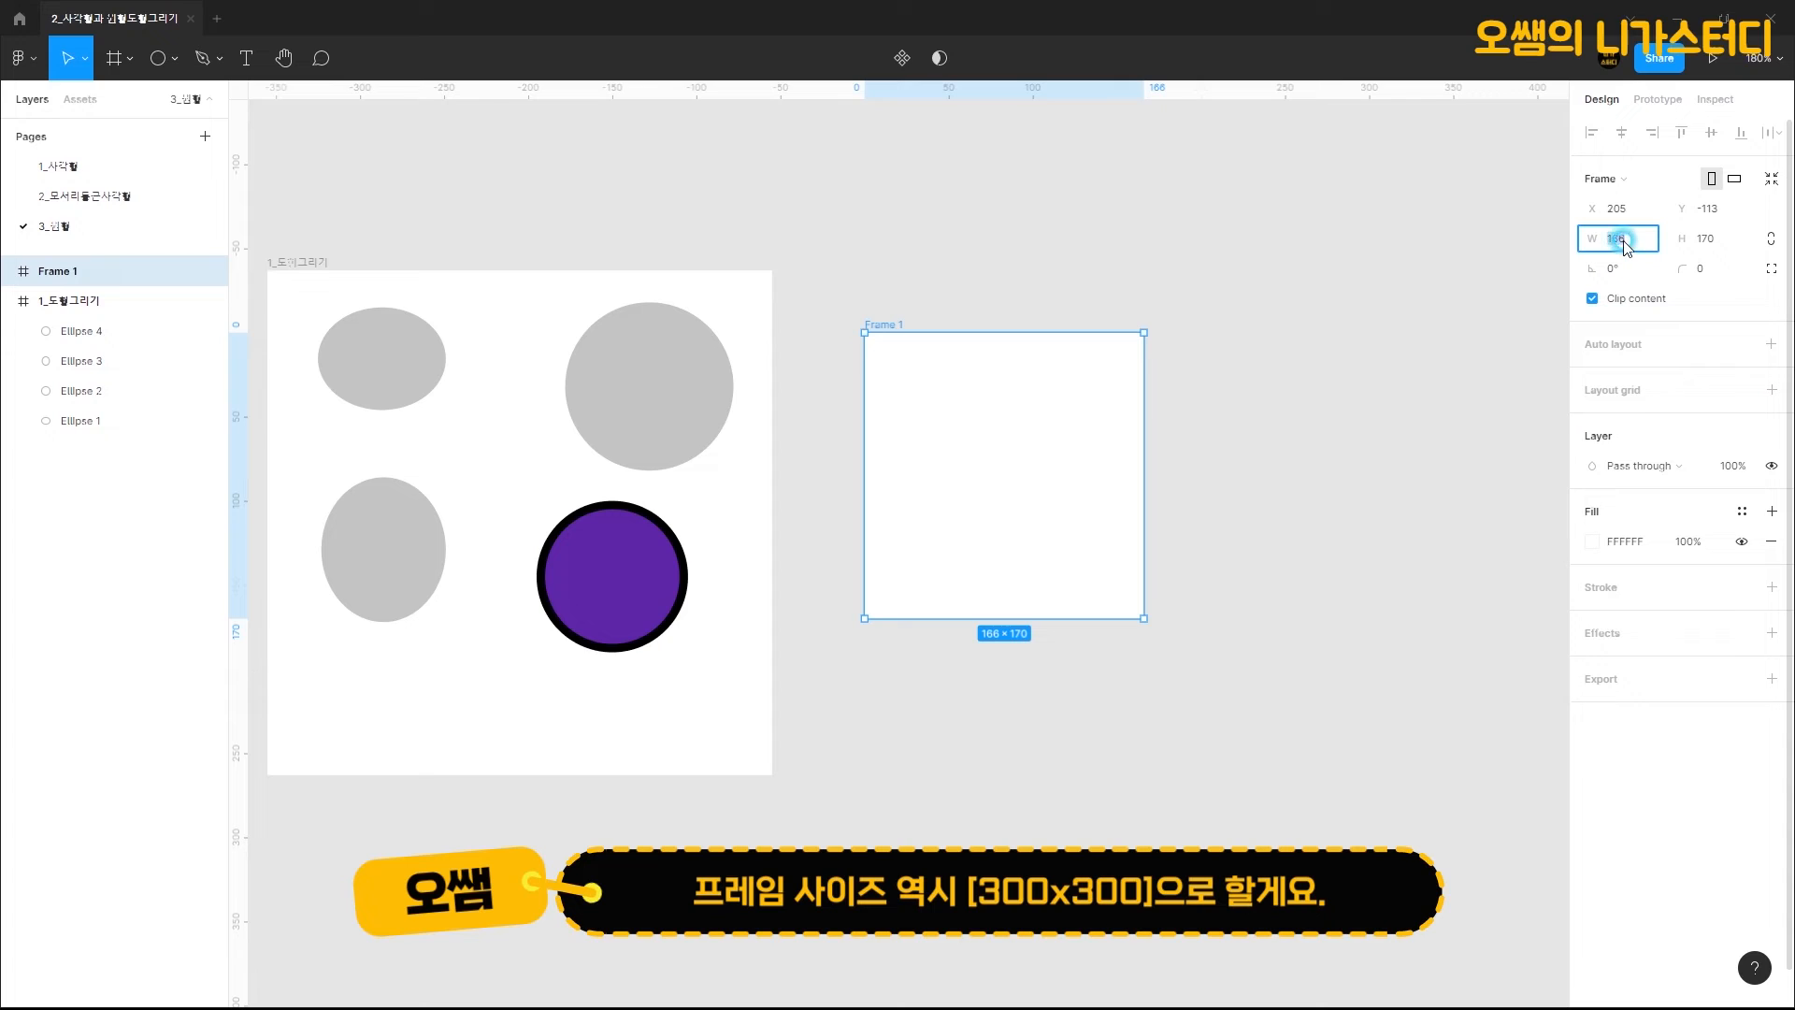
text(300)
key(Tab)
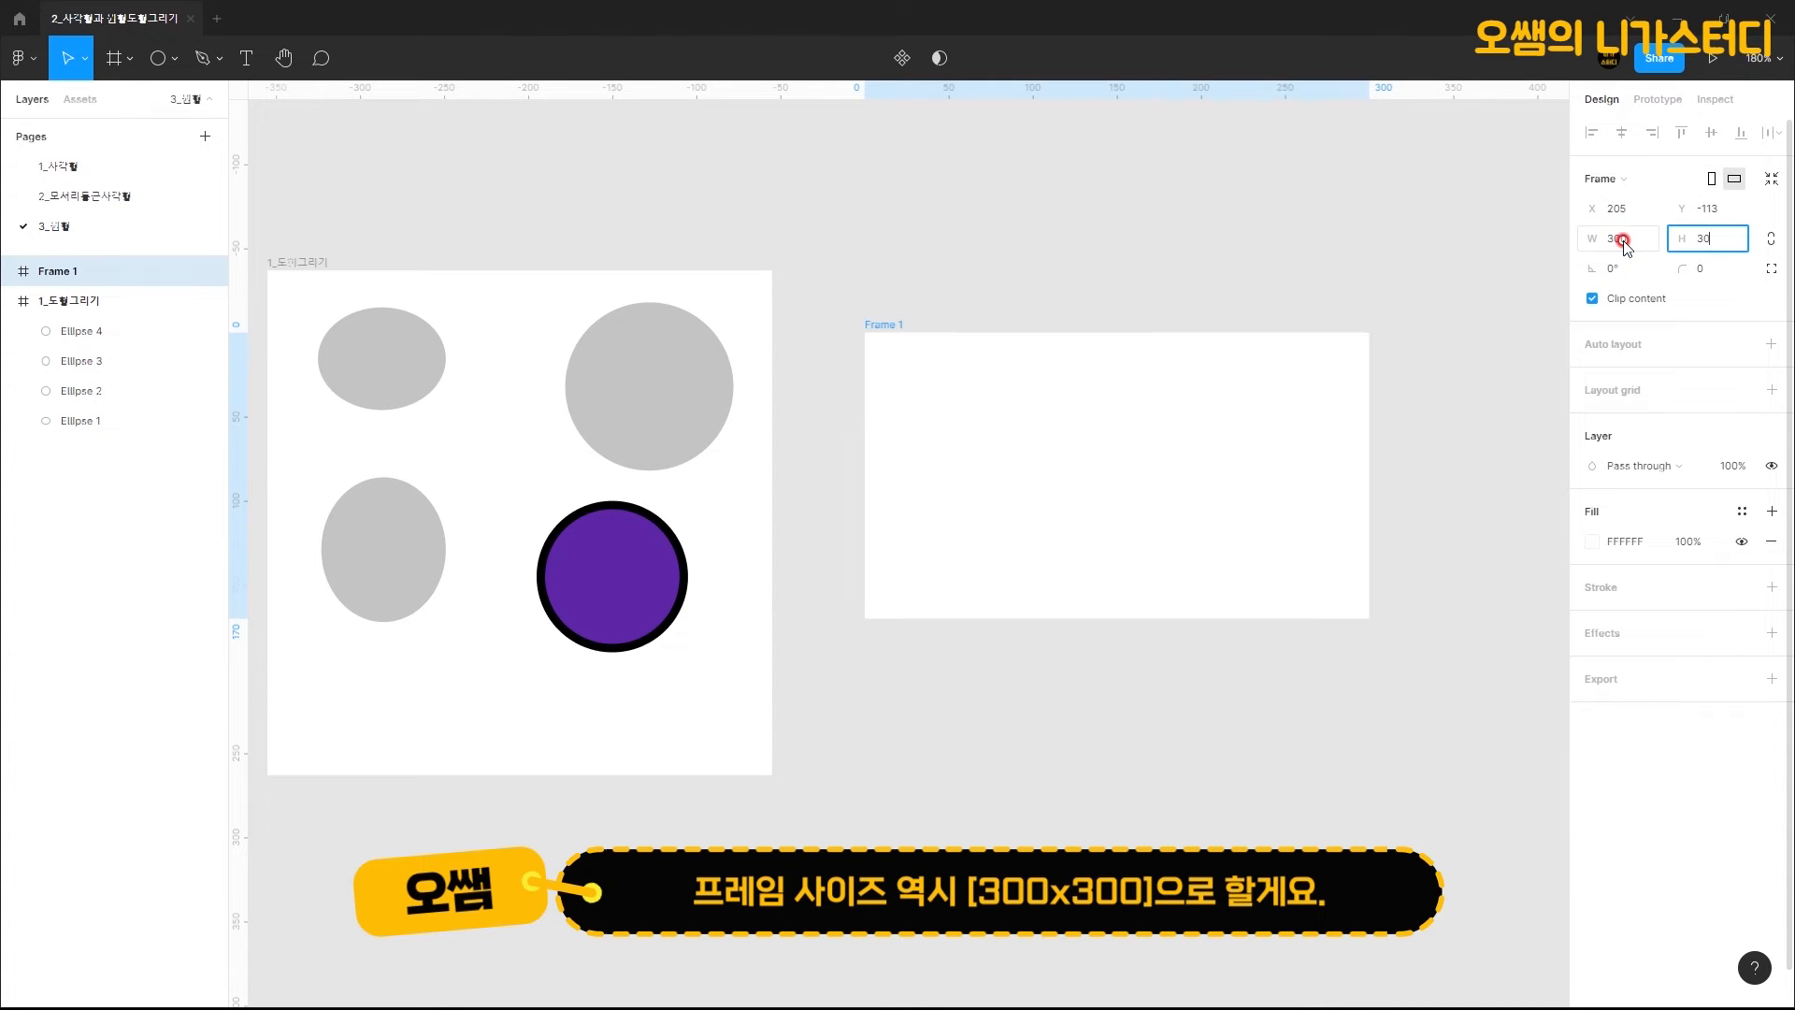
key(Return)
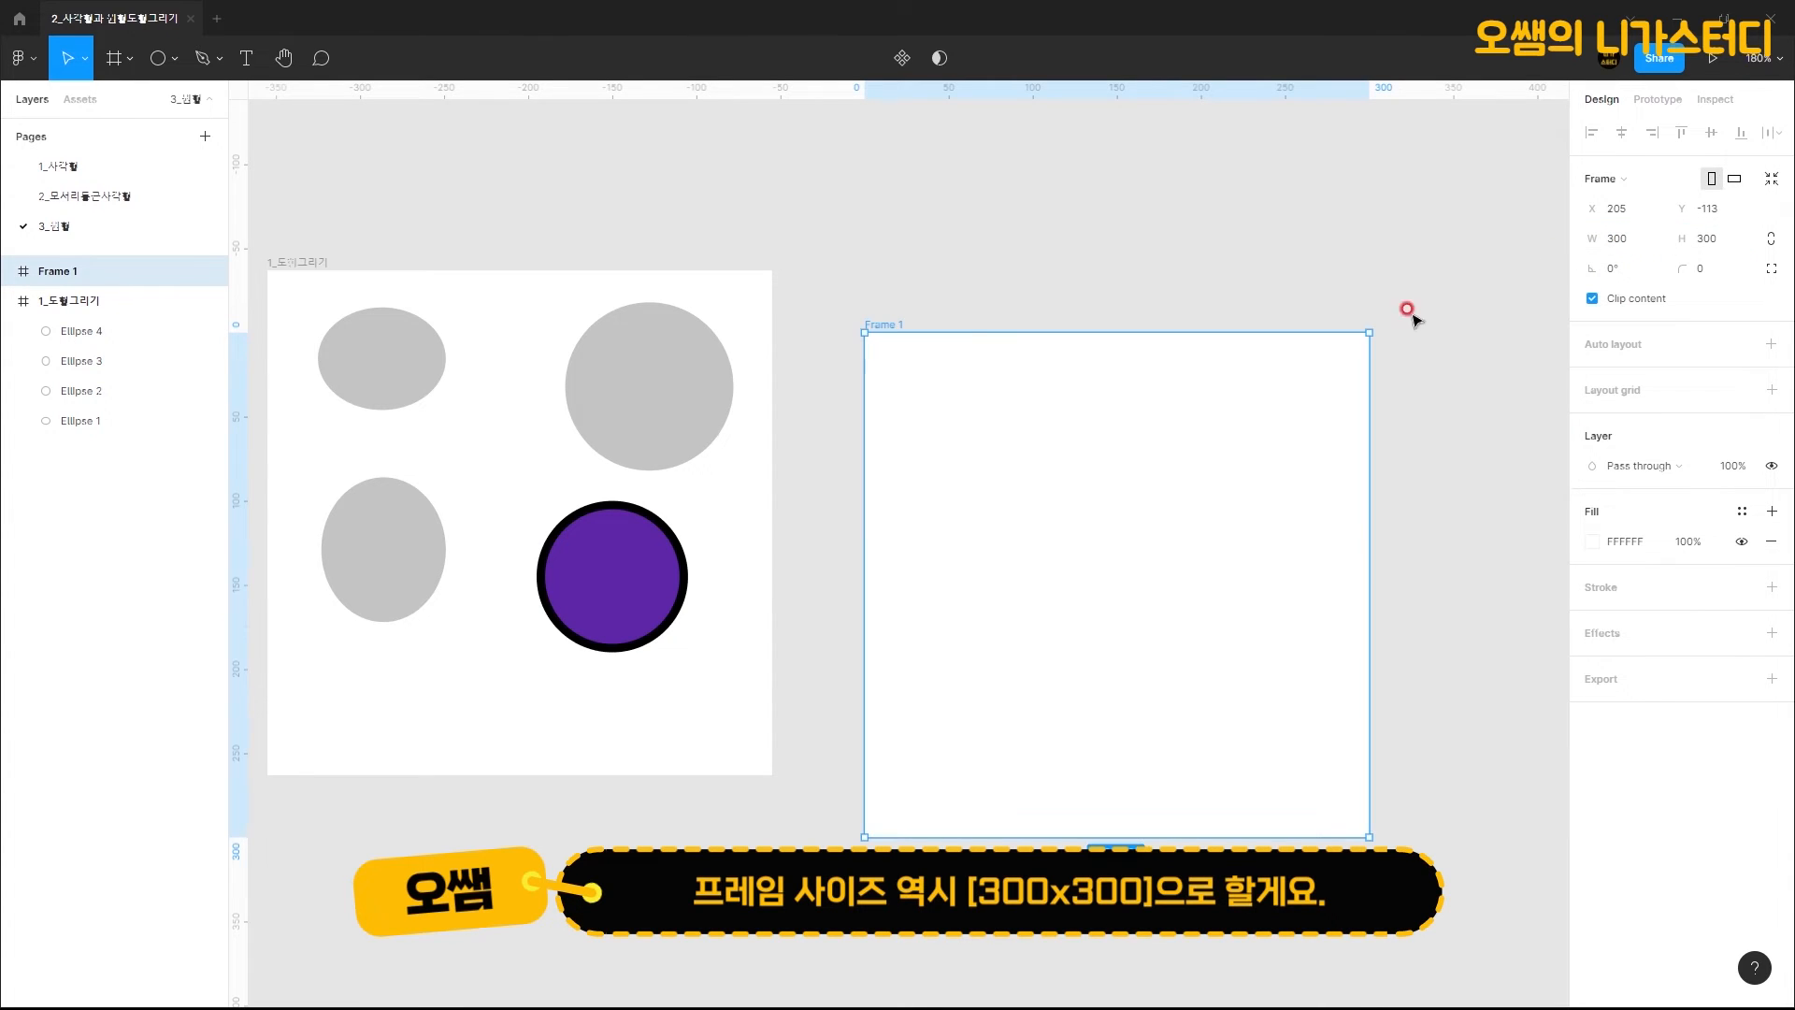
Step: Rename the new frame as 2_Nuclear Icon and move it level with the first frame, to X 181, Y -150
double_click(886, 325)
text(2_Nuclear Icon)
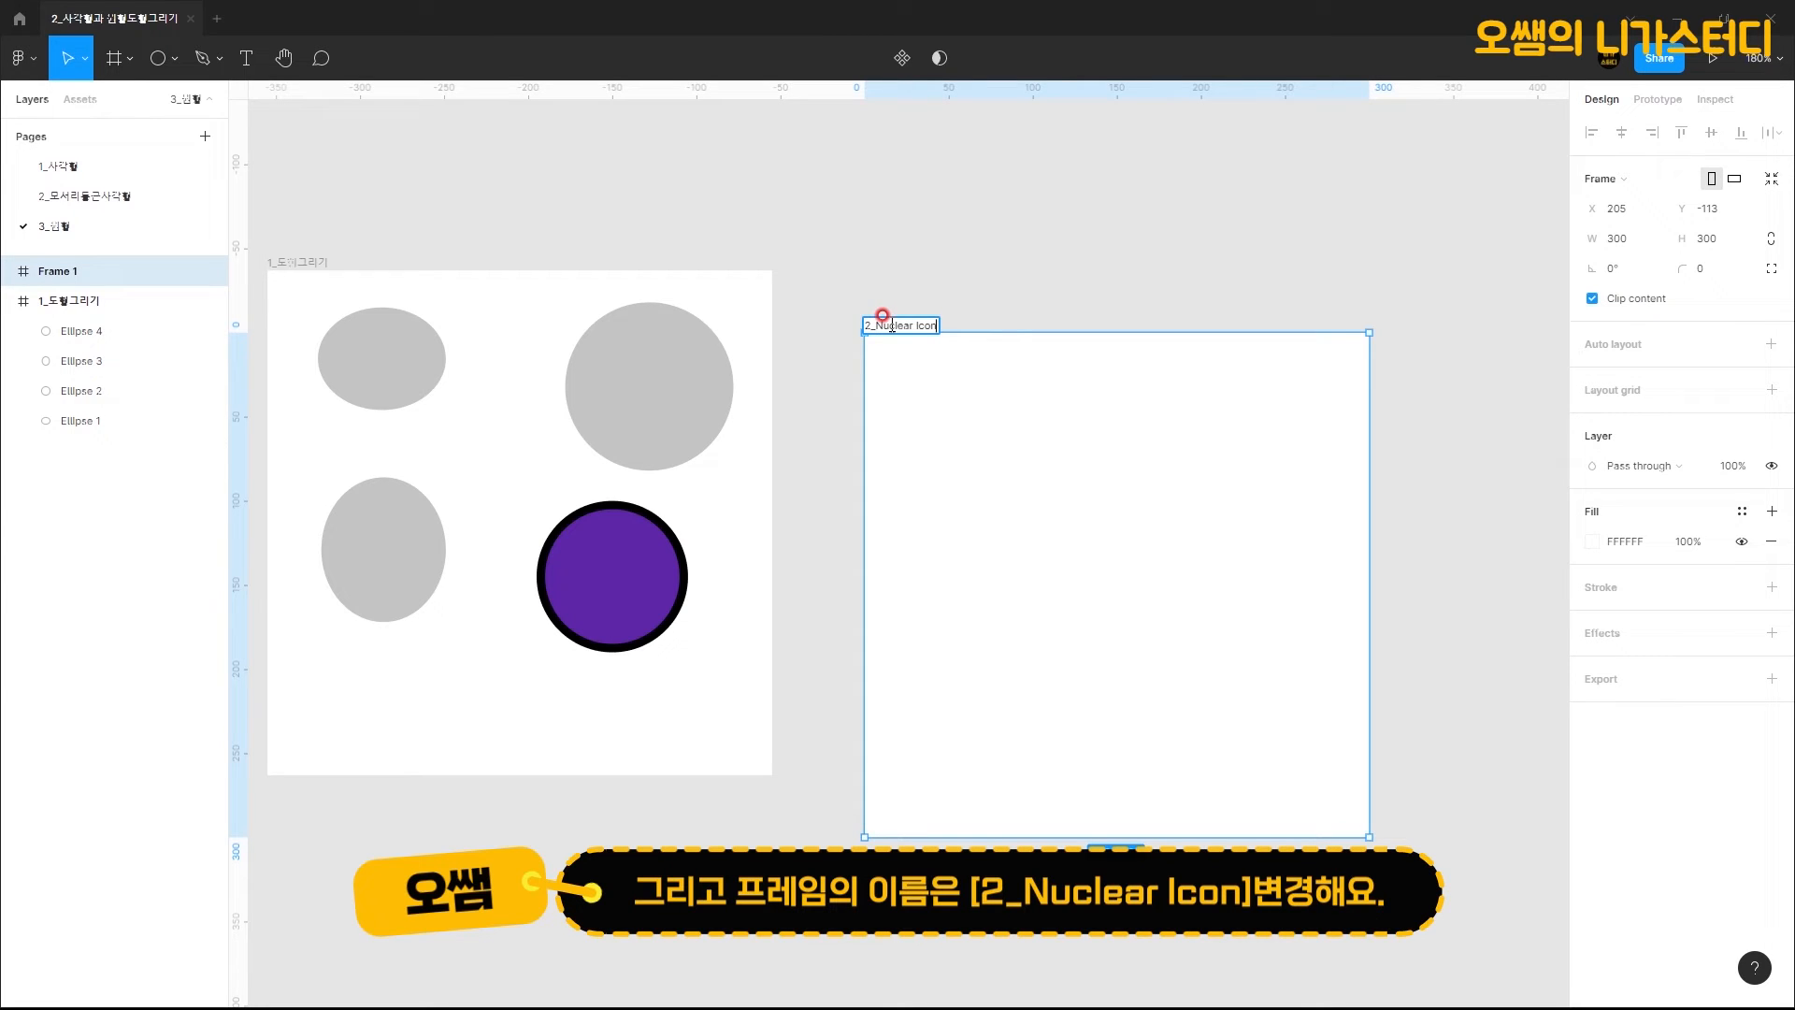
key(Return)
drag(957, 424, 914, 359)
scroll(1090, 467, up, 2)
drag(1191, 492, 1080, 473)
click(1095, 485)
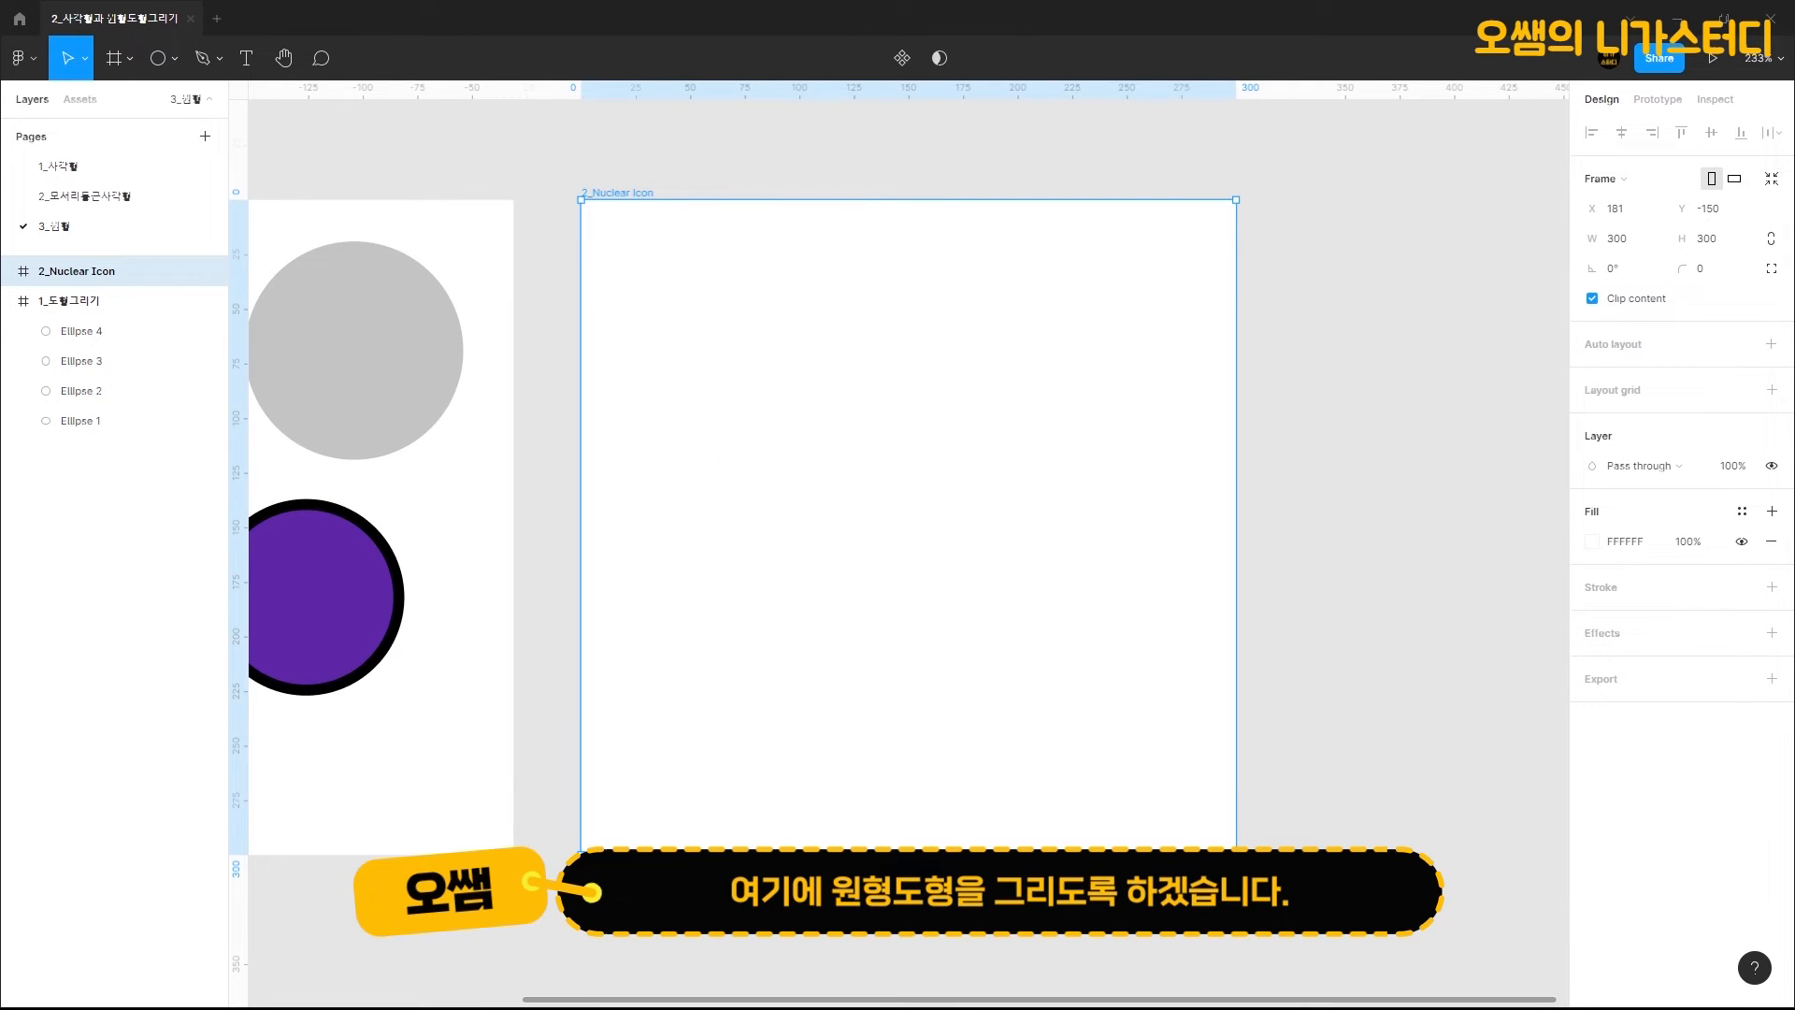
Step: Draw a tall ellipse in the 2_Nuclear Icon frame, set its size to 100 × 250 and center it in the frame
click(160, 59)
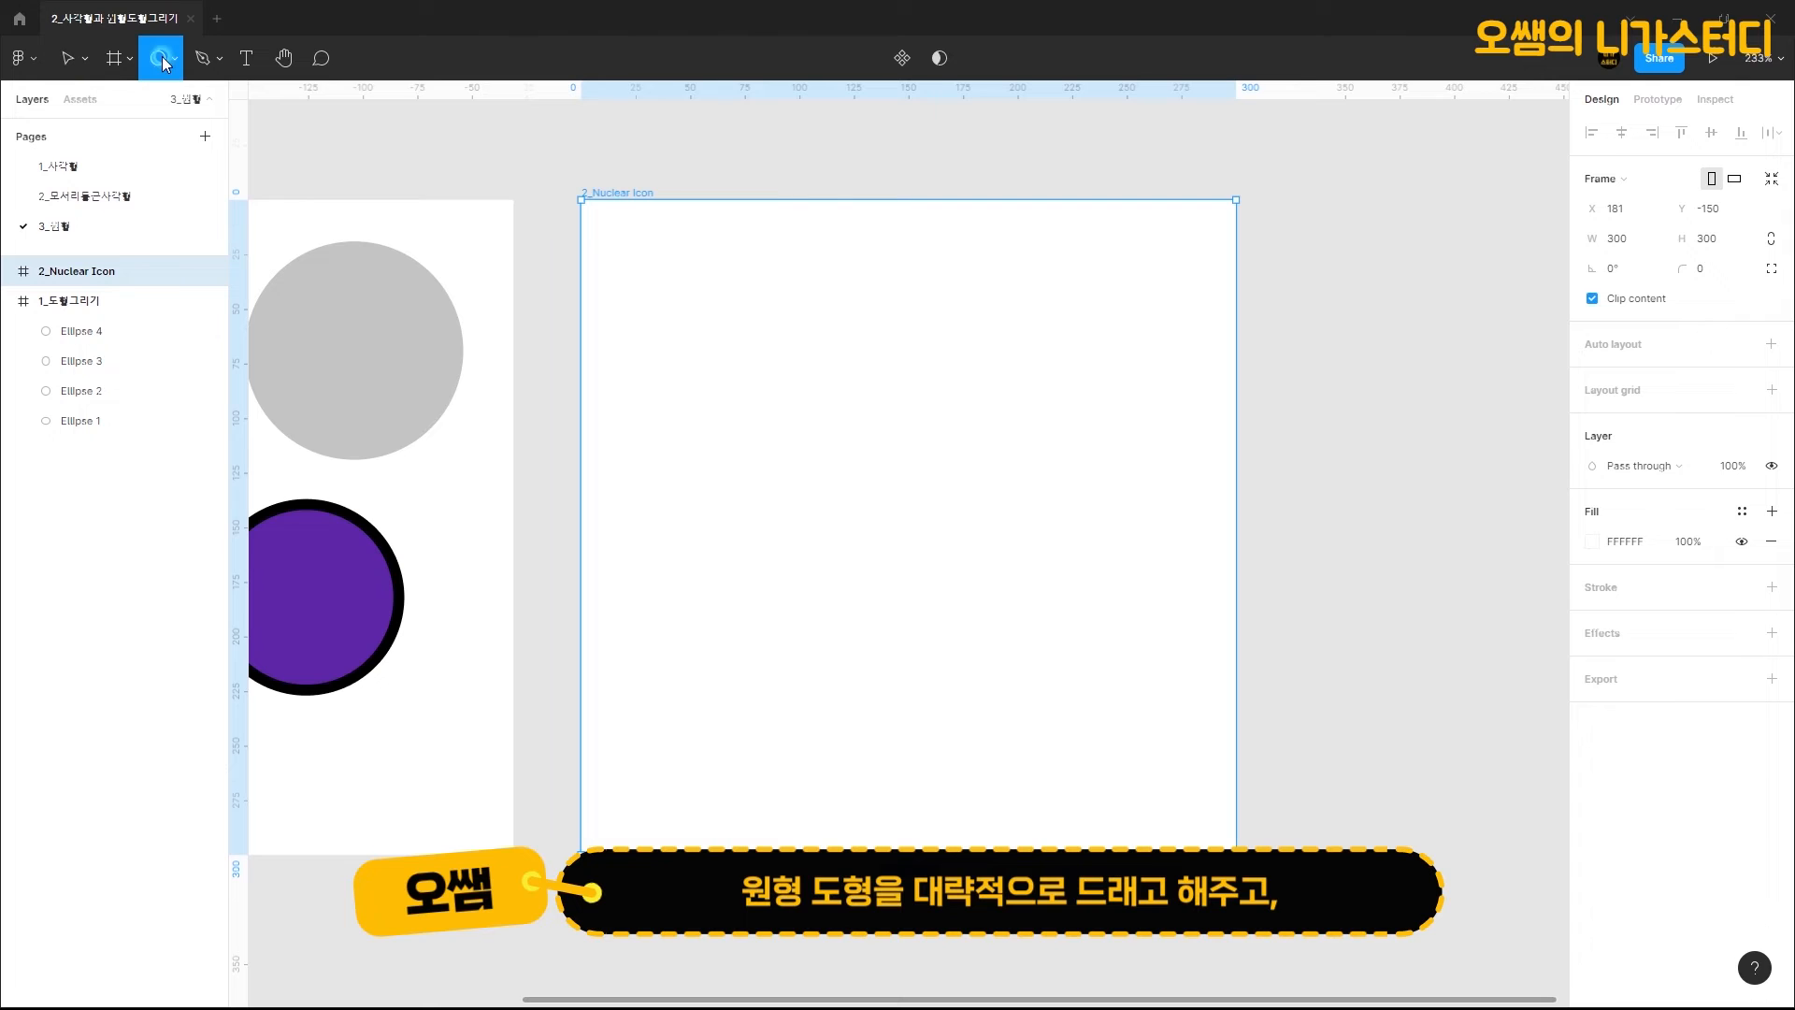
drag(830, 277, 919, 690)
click(1626, 210)
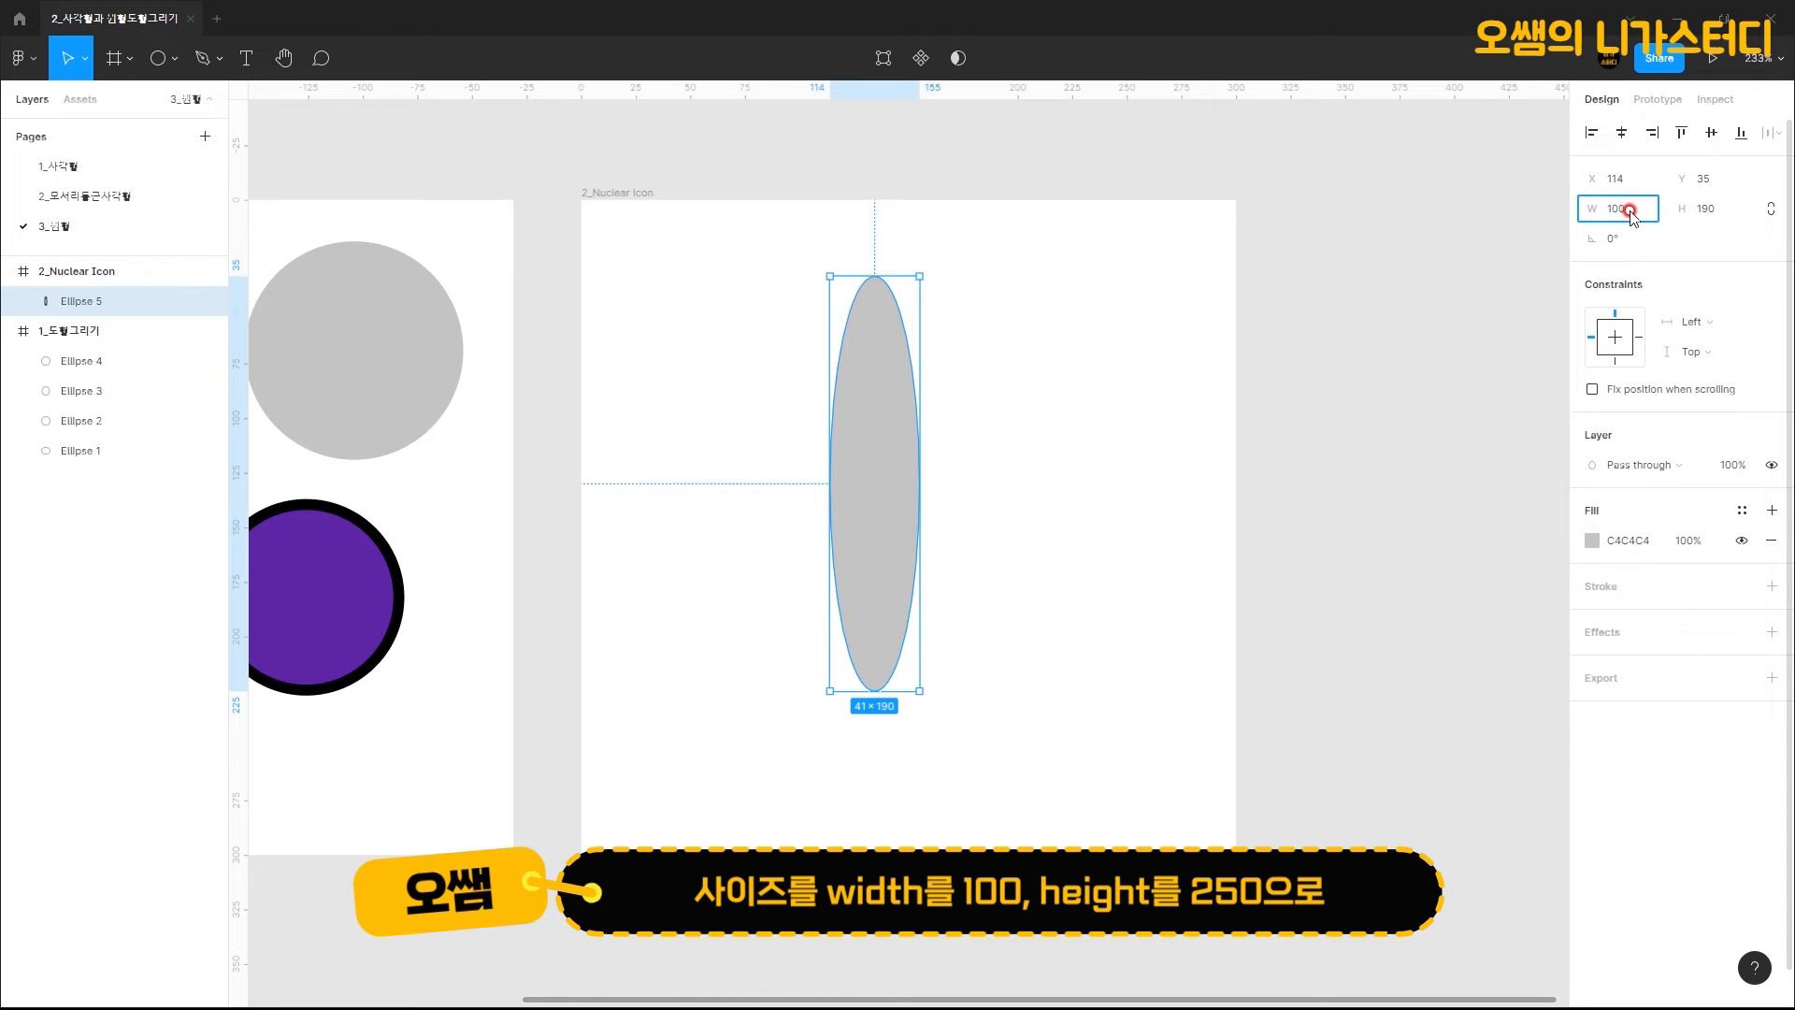
key(Tab)
text(250)
key(Return)
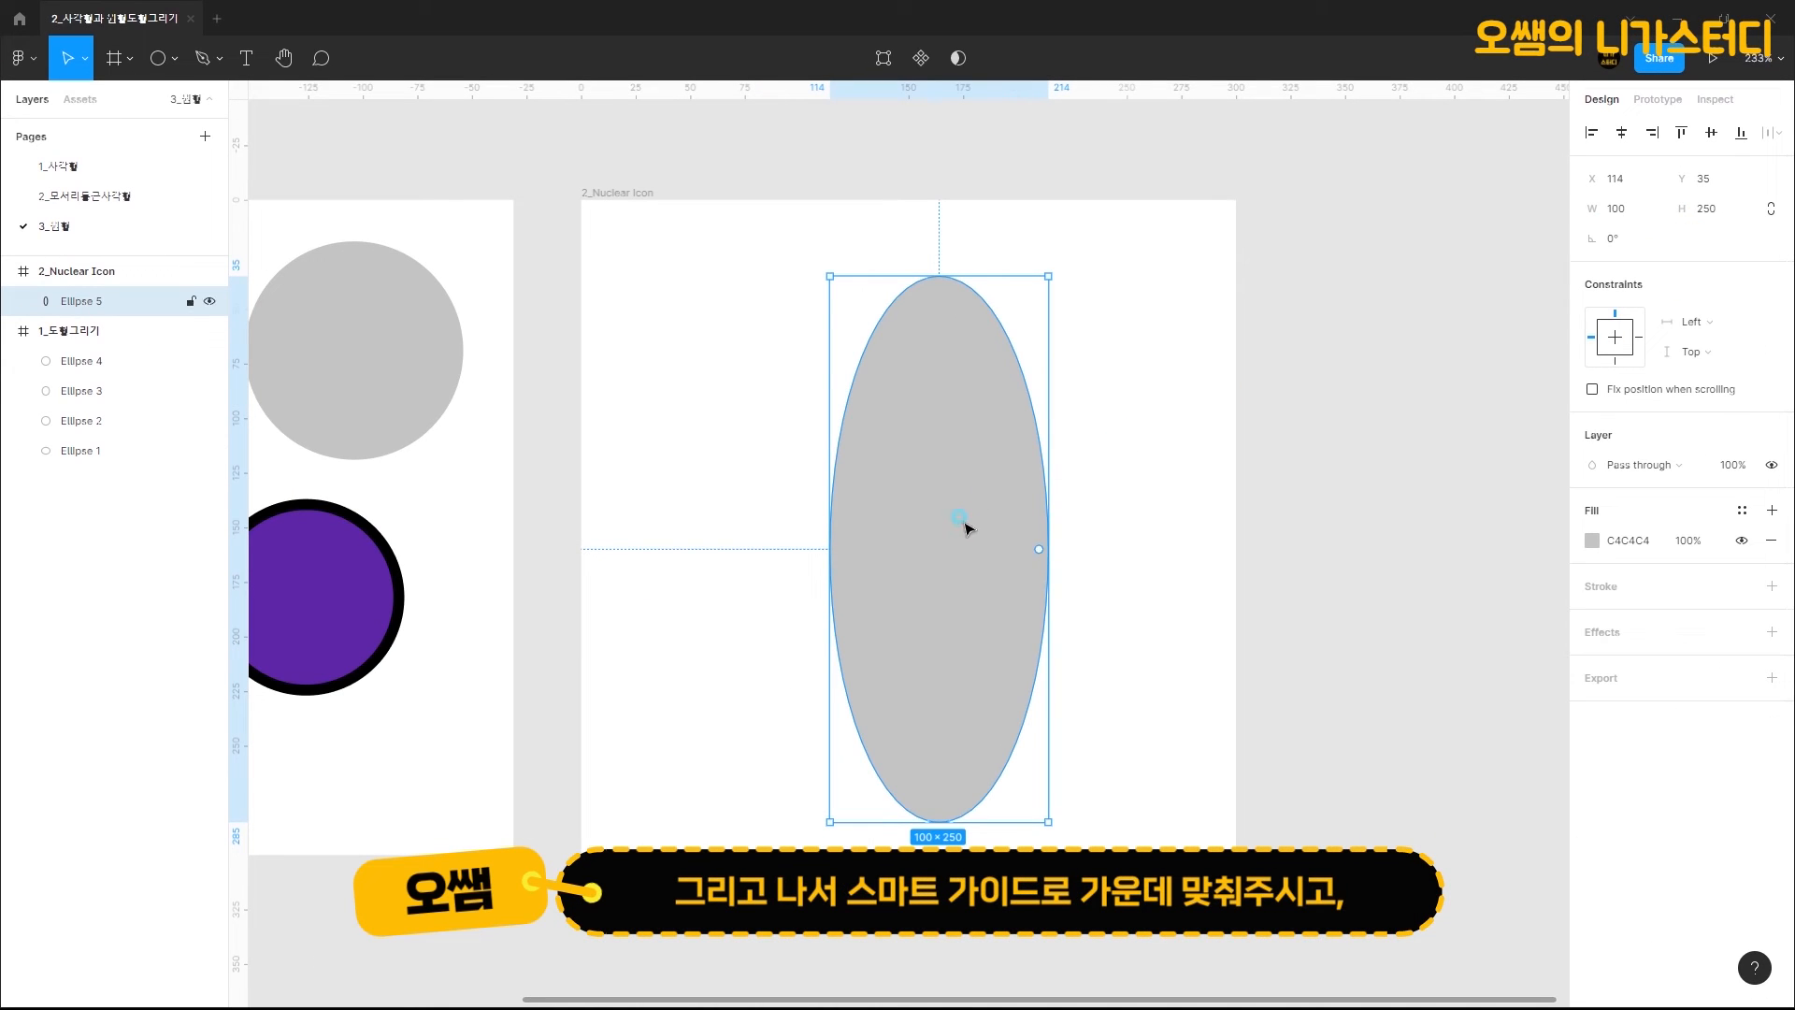
drag(964, 525, 930, 505)
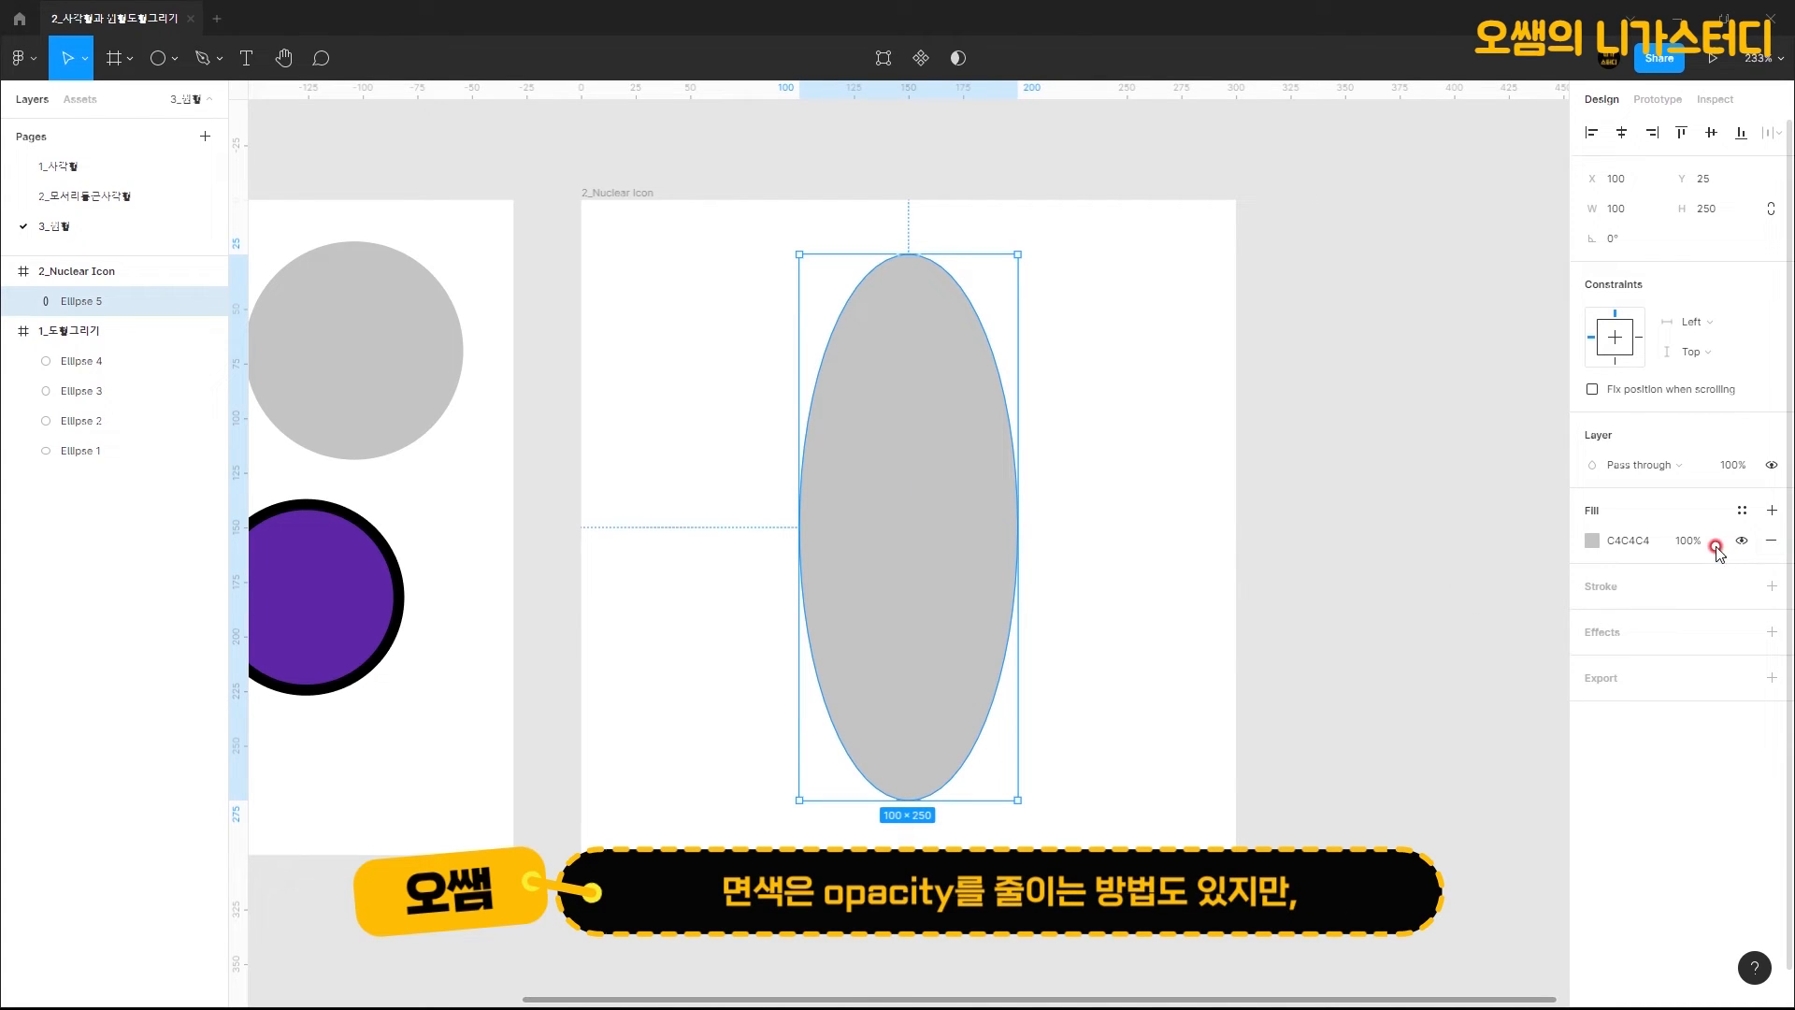
Step: Remove the tall ellipse's fill and give it an orange stroke, FC9A06
click(1770, 540)
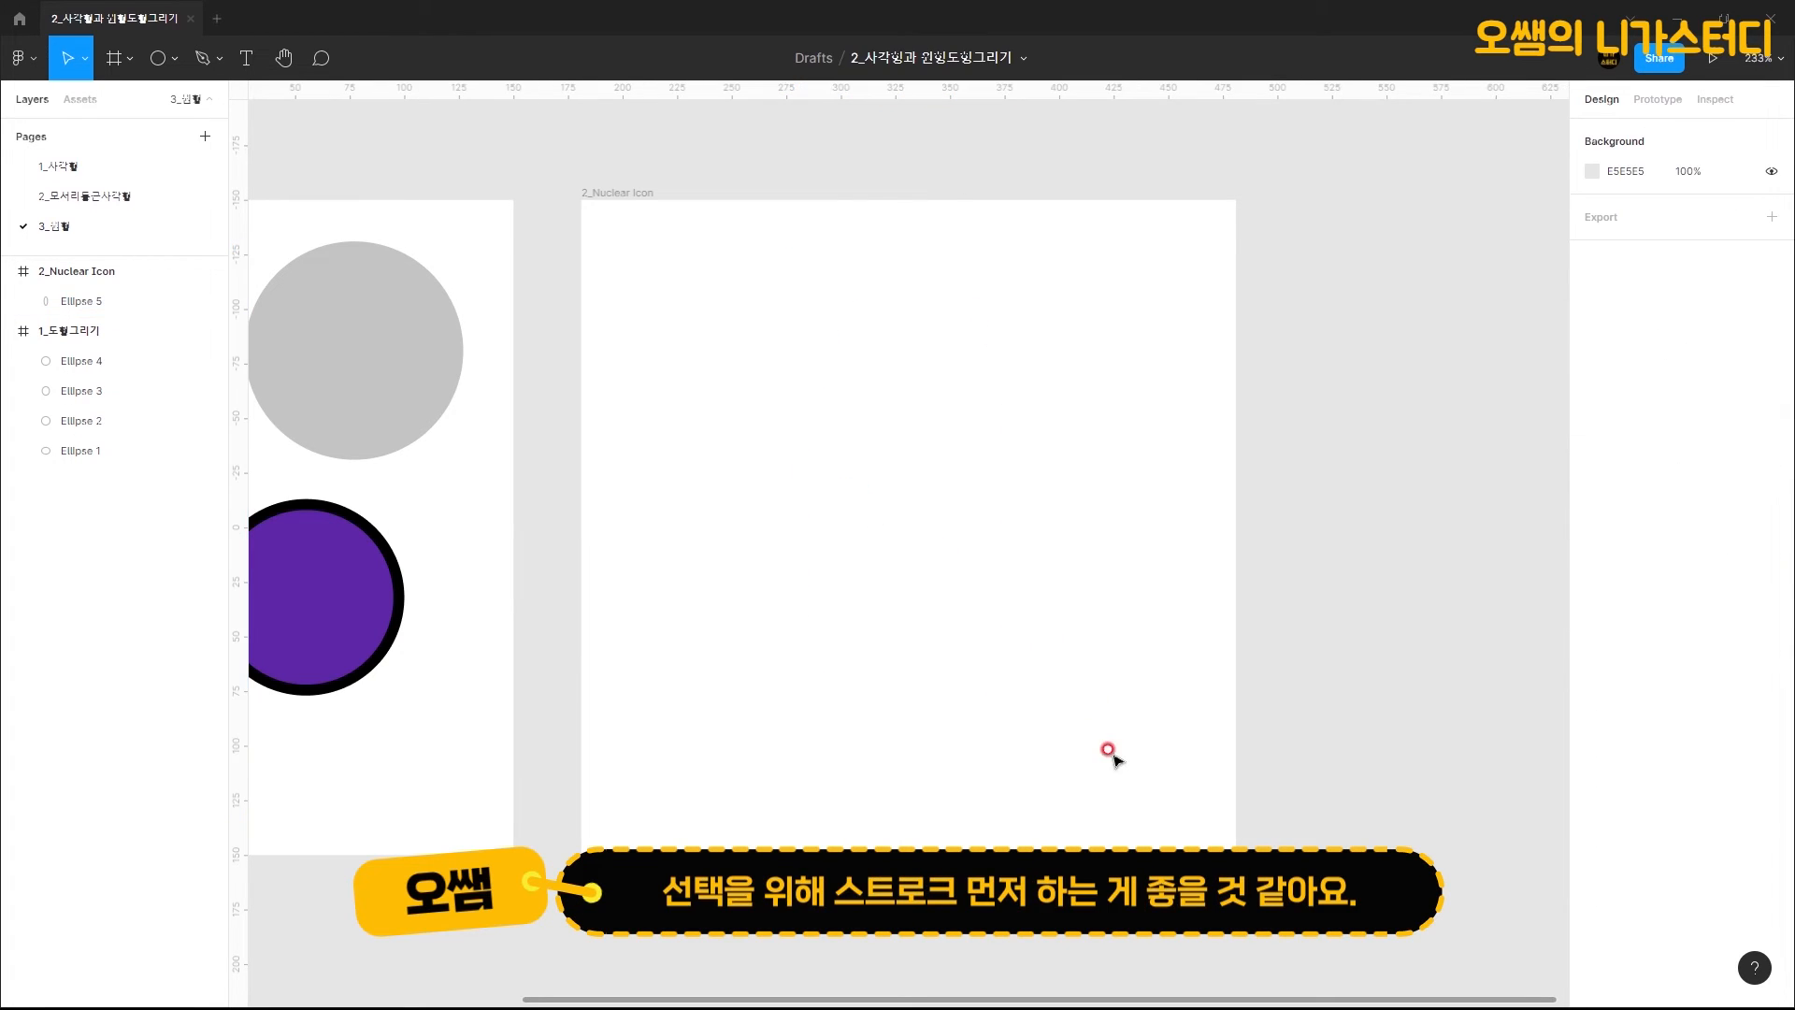
drag(1111, 750, 737, 389)
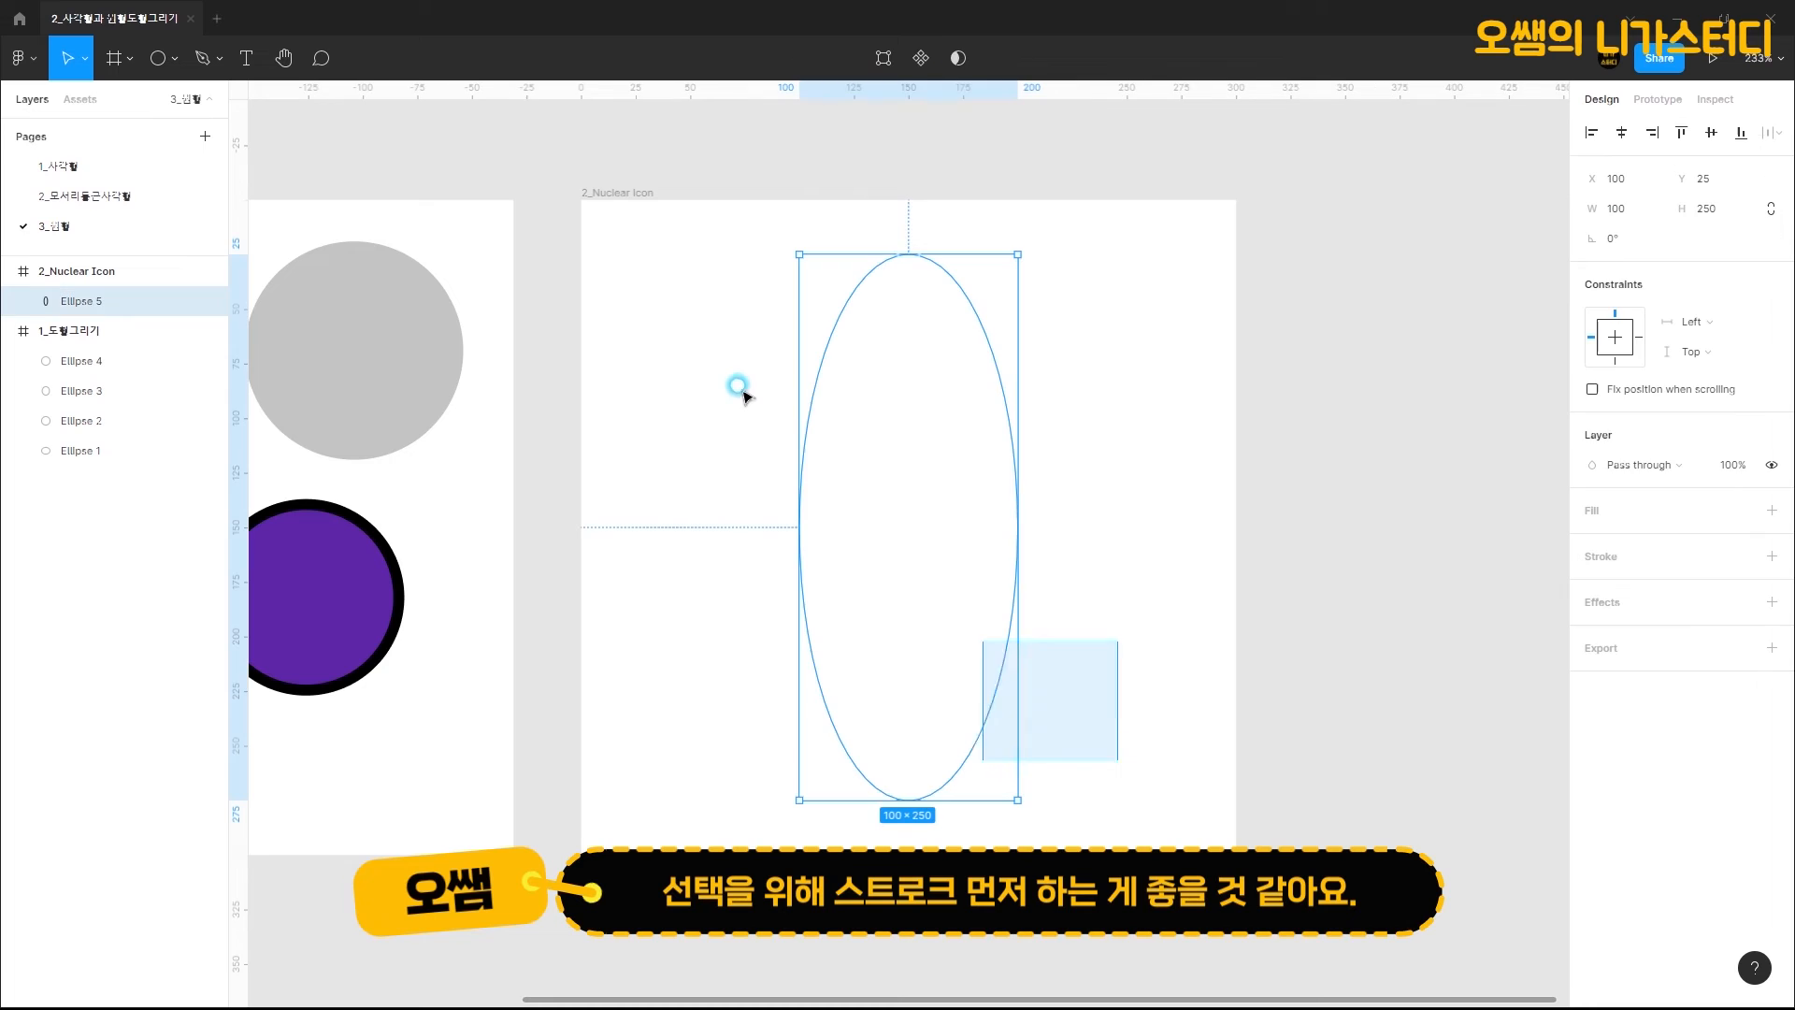
click(1769, 559)
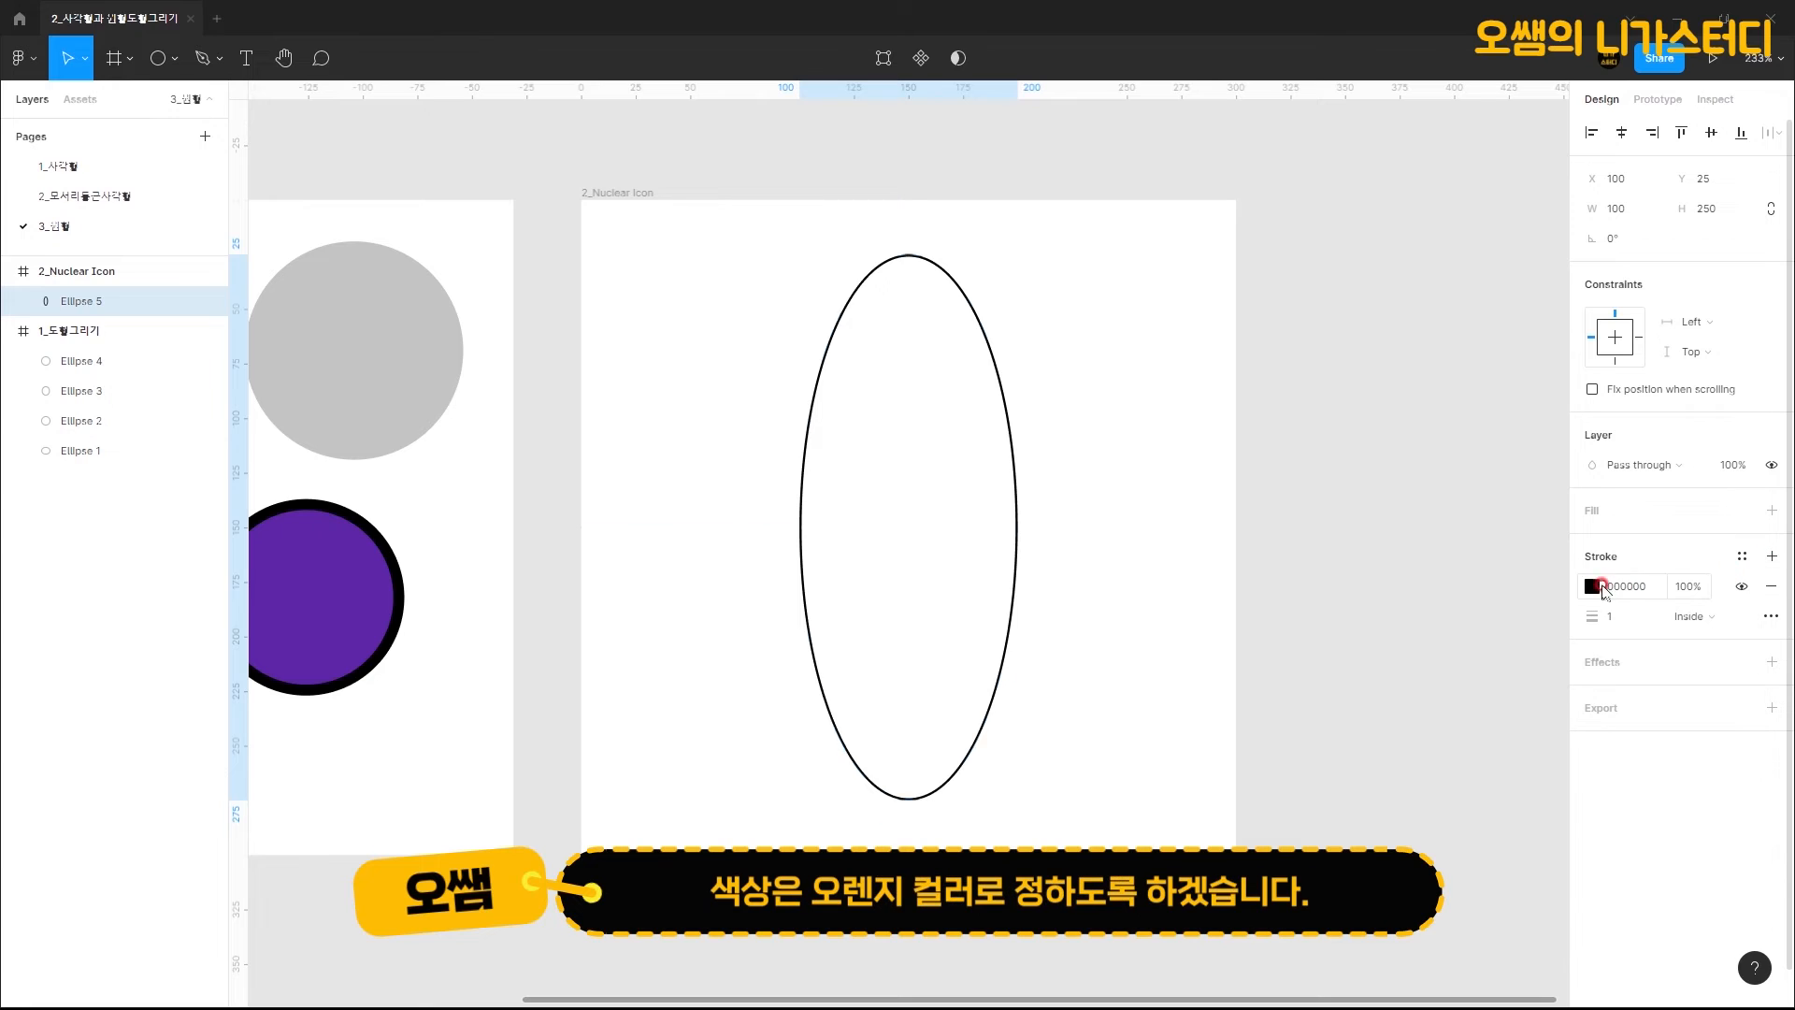
click(1592, 586)
drag(1405, 785, 1421, 787)
drag(1505, 619, 1556, 610)
drag(1421, 787, 1419, 790)
drag(1557, 603, 1564, 551)
Step: Set the tall ellipse's stroke thickness to 10
click(1630, 617)
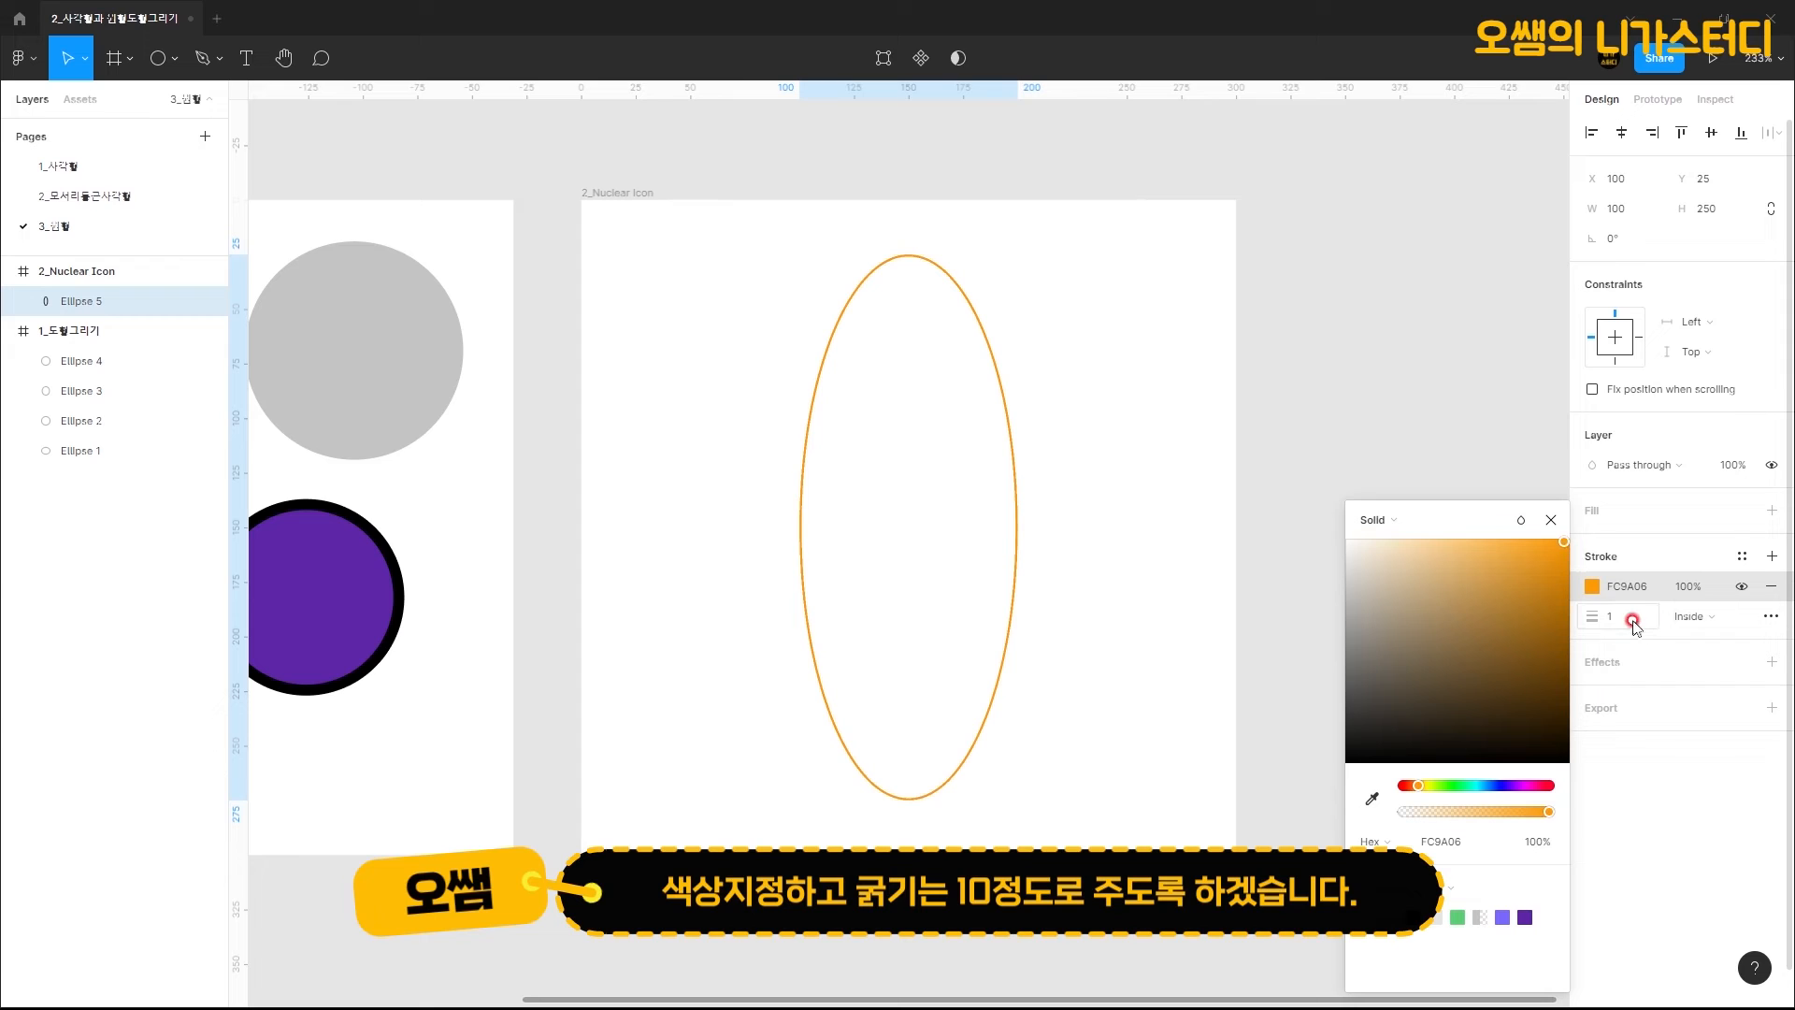
text(1)
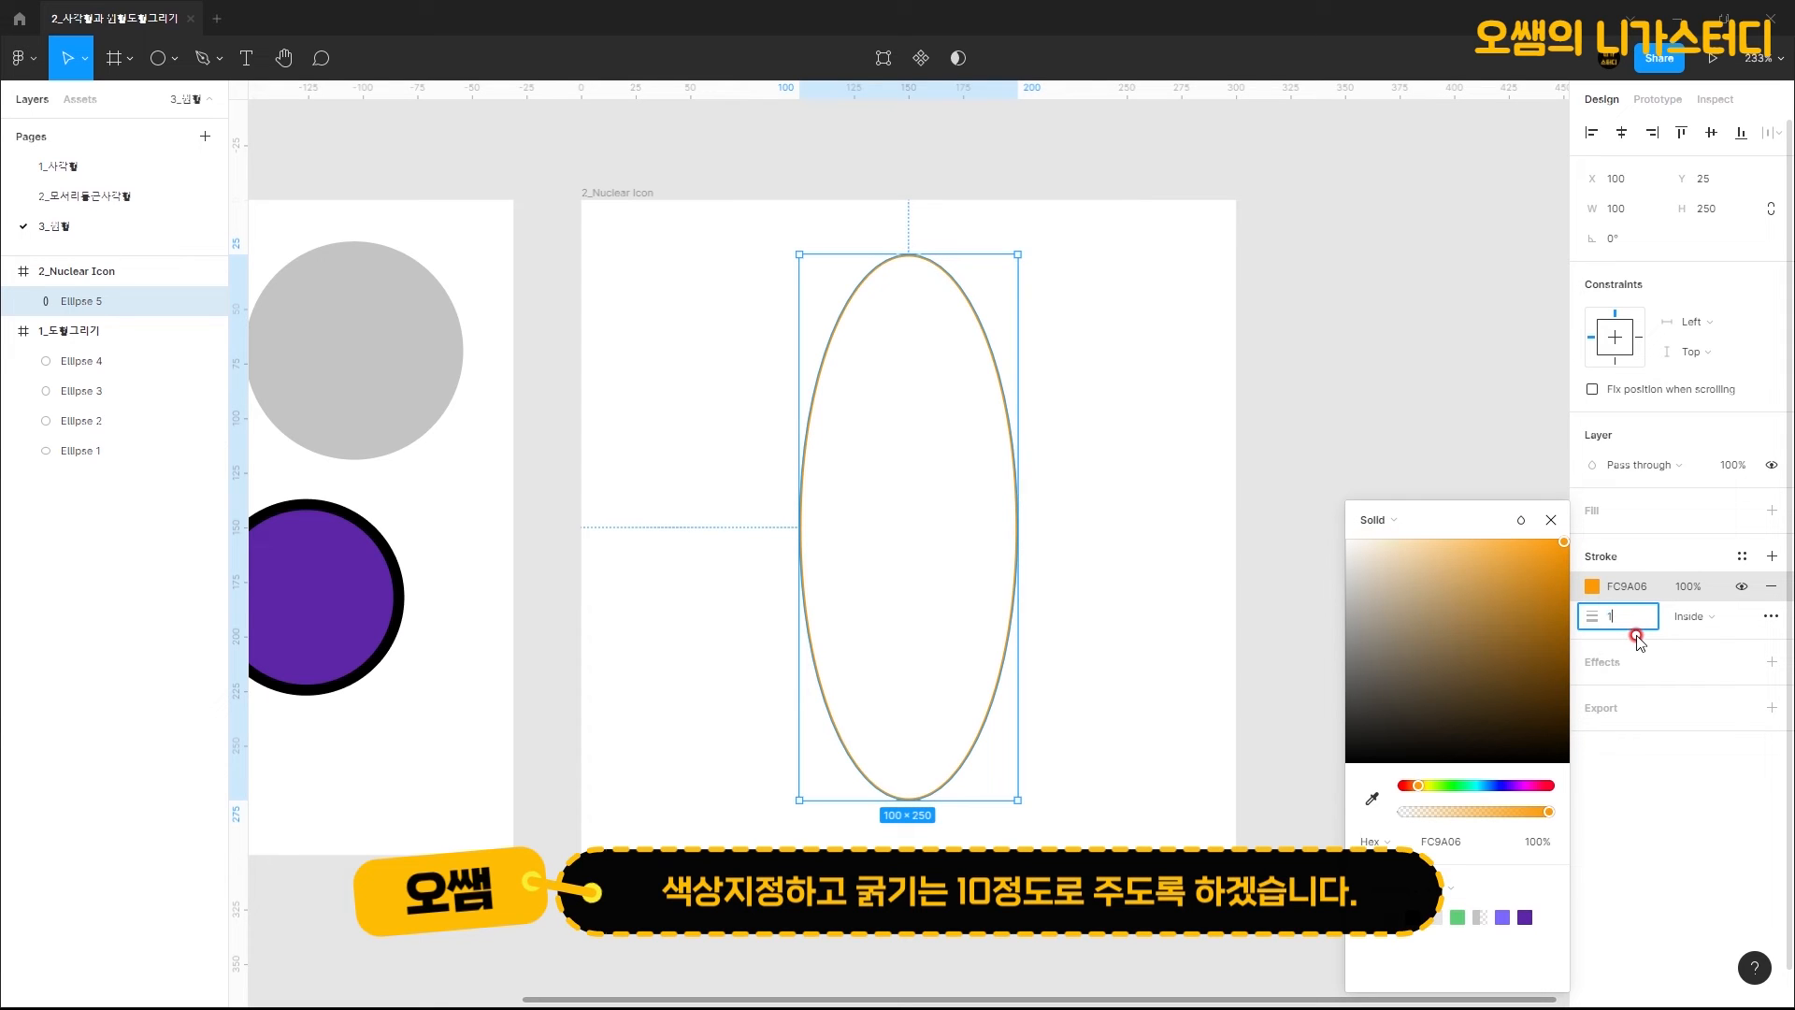
text(0)
key(Return)
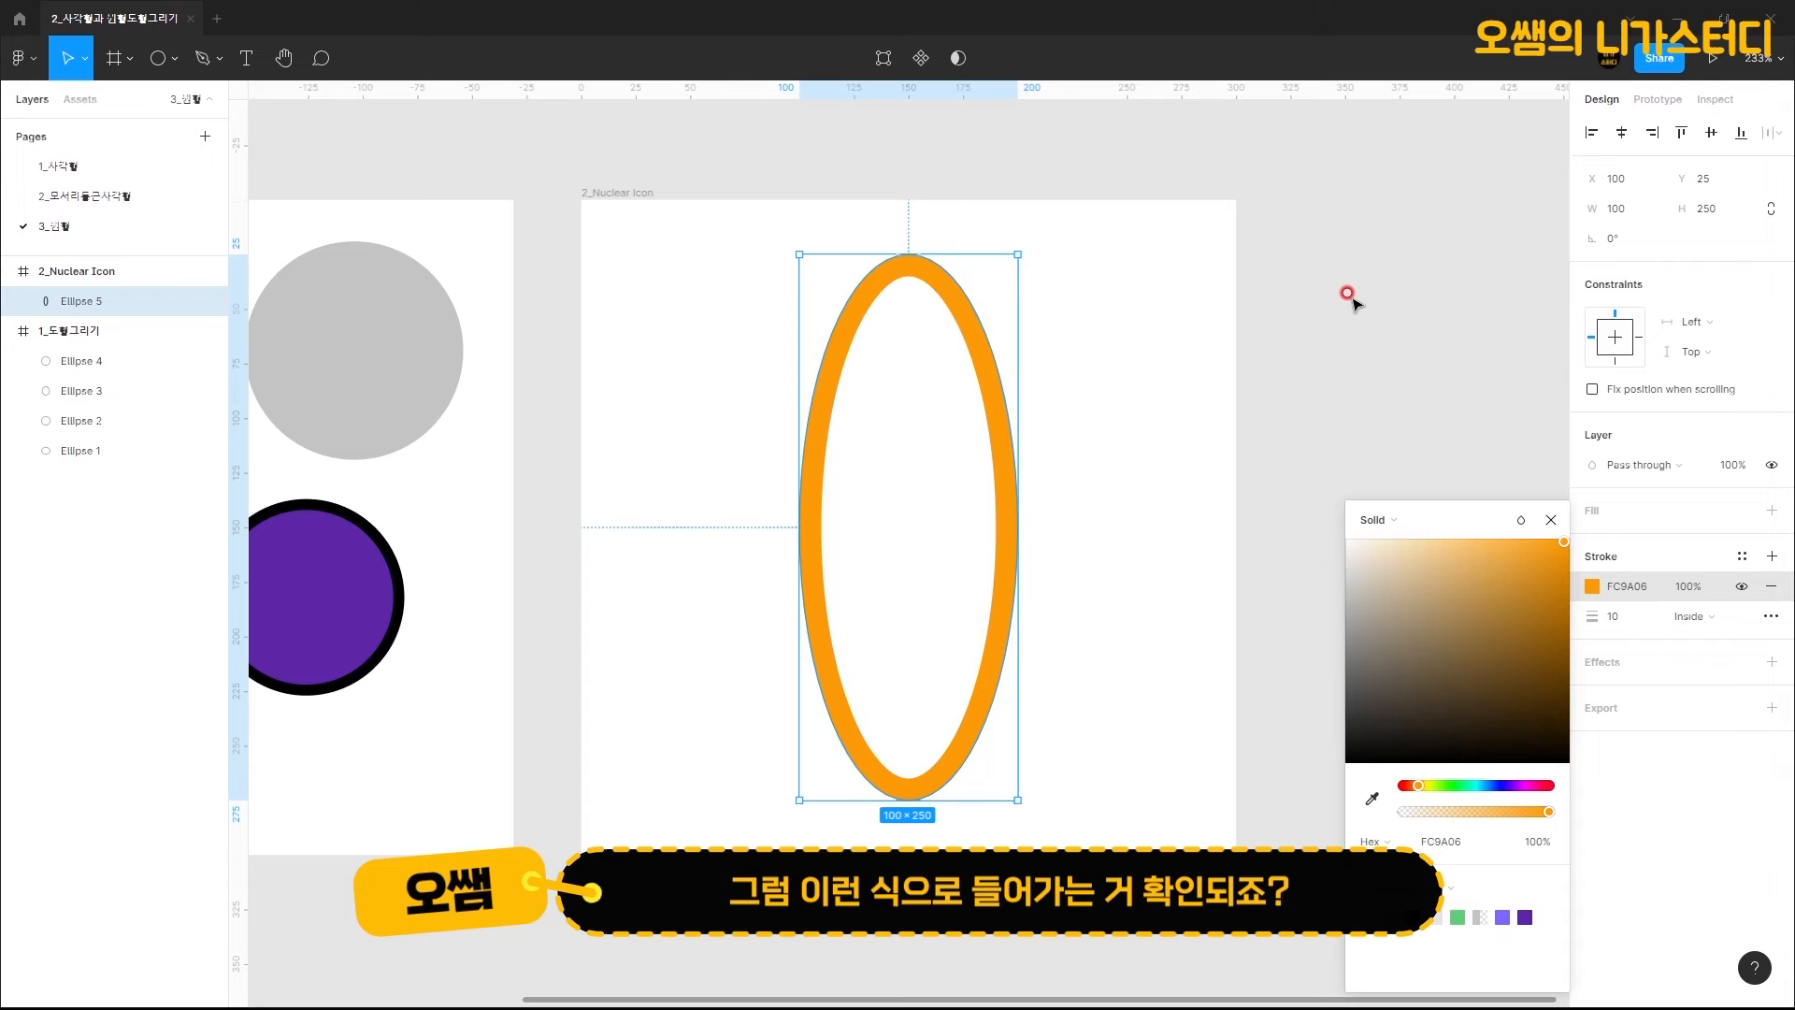
click(1350, 295)
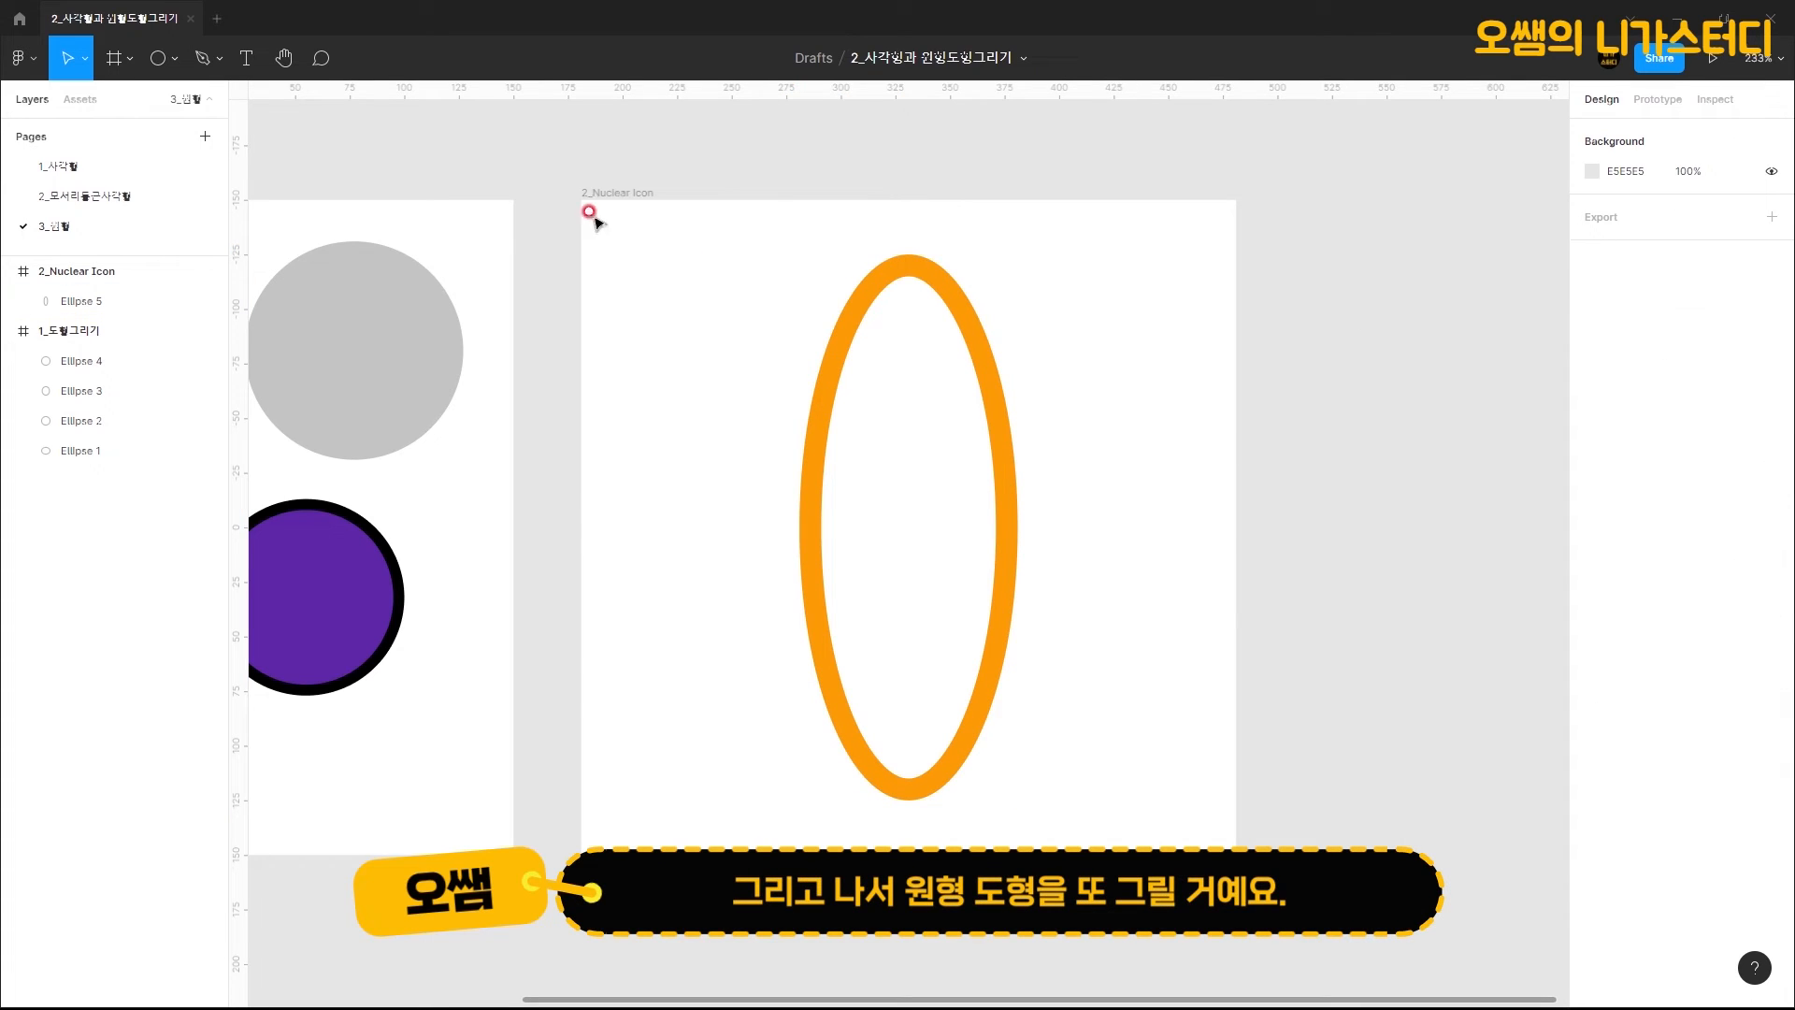
Step: Draw a small circle to the upper right of the tall ellipse and set its size to 30 × 30
click(158, 58)
drag(1096, 316, 1038, 256)
click(1625, 210)
drag(1625, 206, 1681, 294)
text(30)
key(Return)
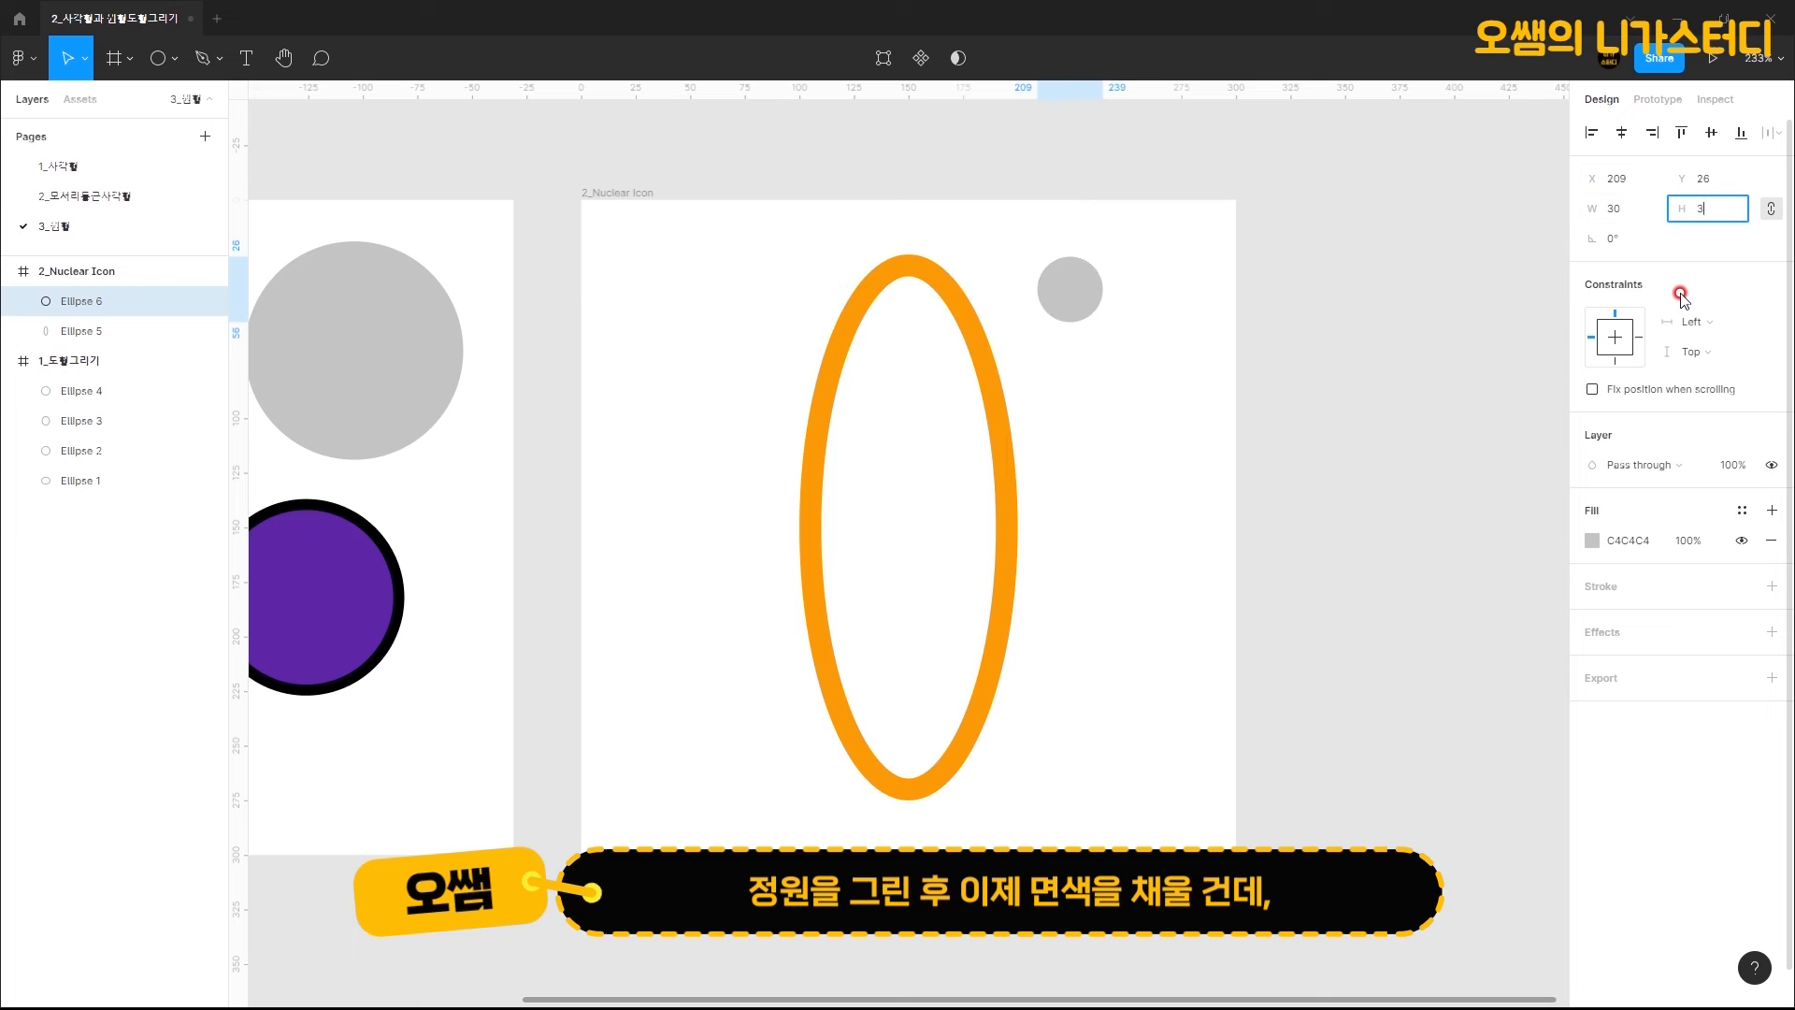
Step: Fill the small circle with the document's existing orange, FC9A06, and dismiss the color picker
click(1594, 541)
click(1372, 797)
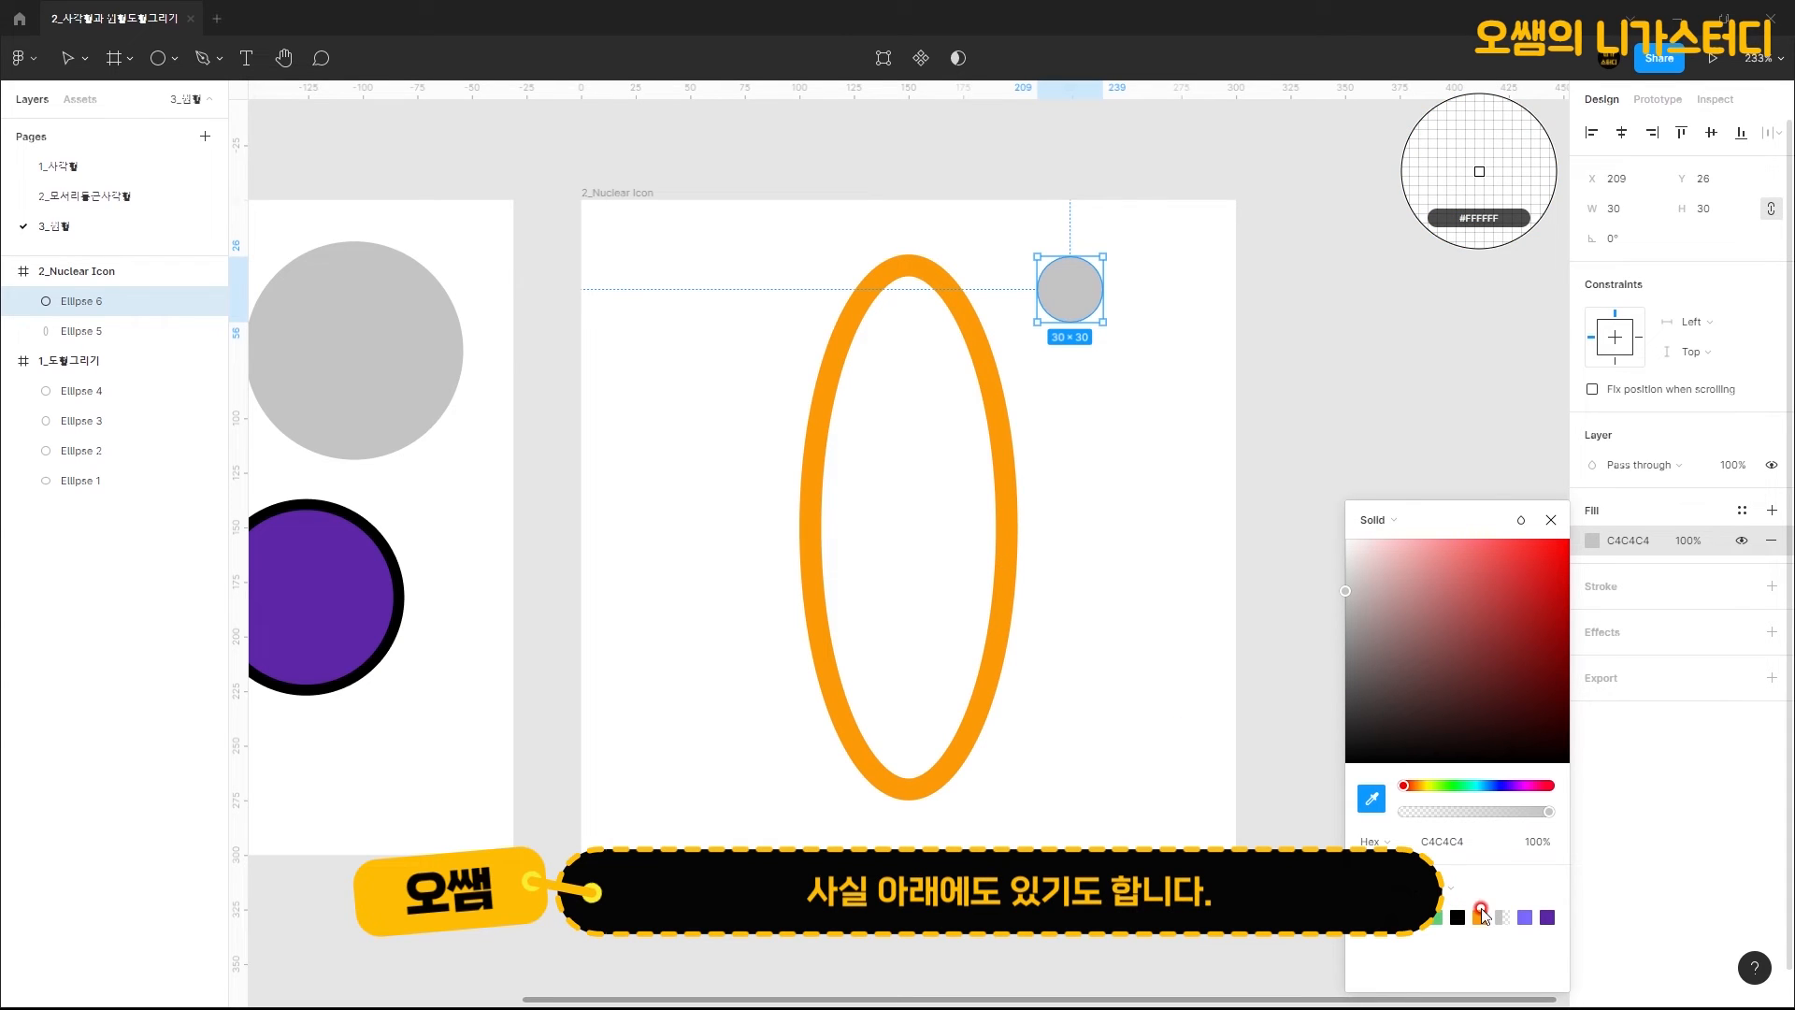
click(1483, 913)
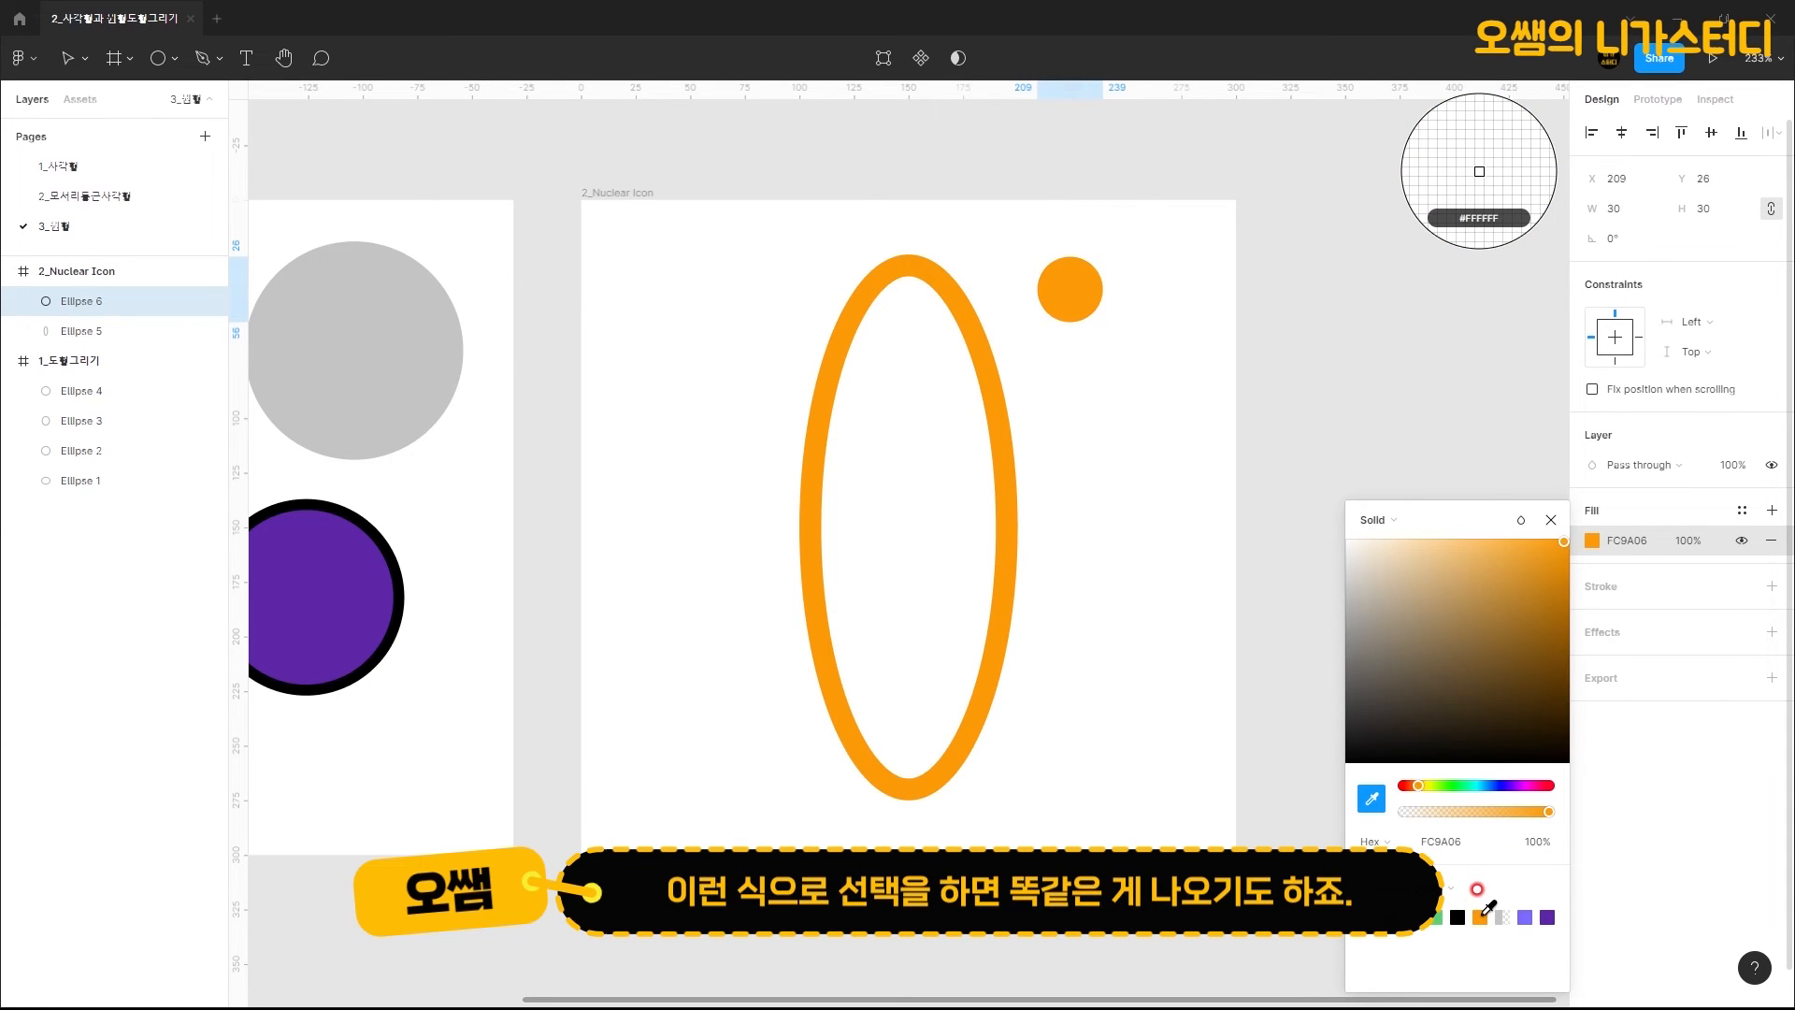
click(1550, 520)
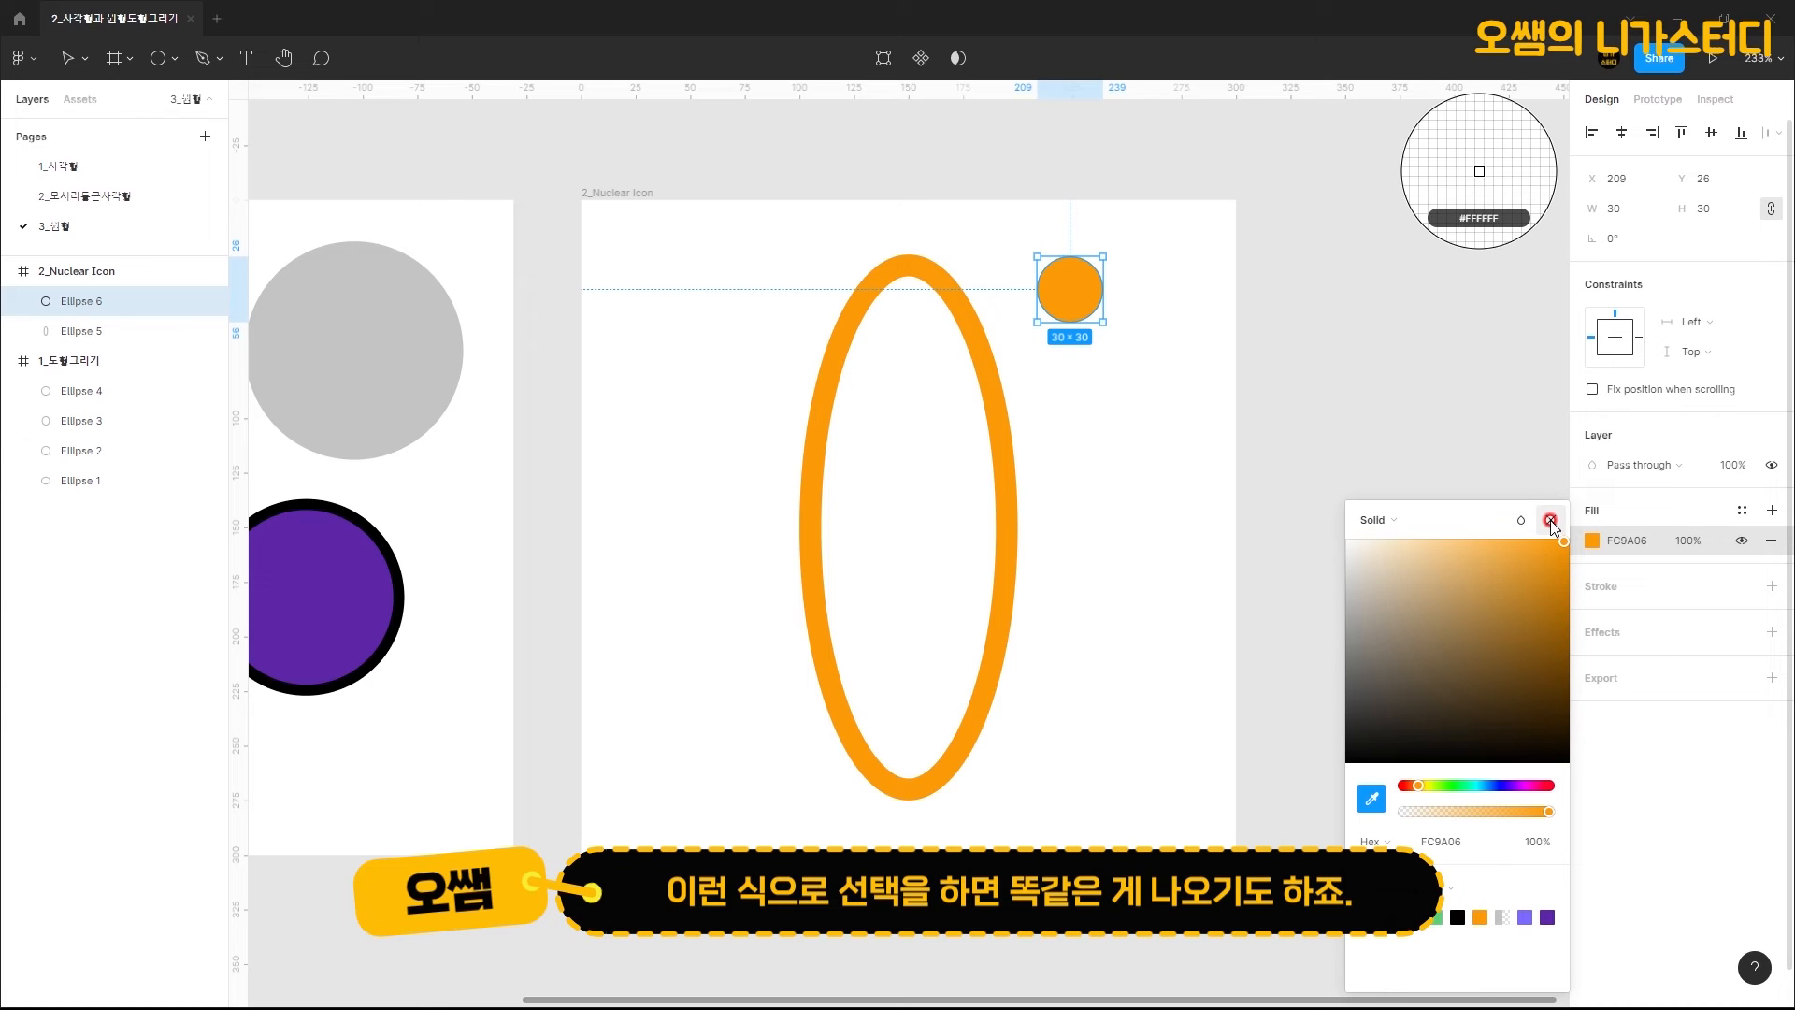
click(1449, 914)
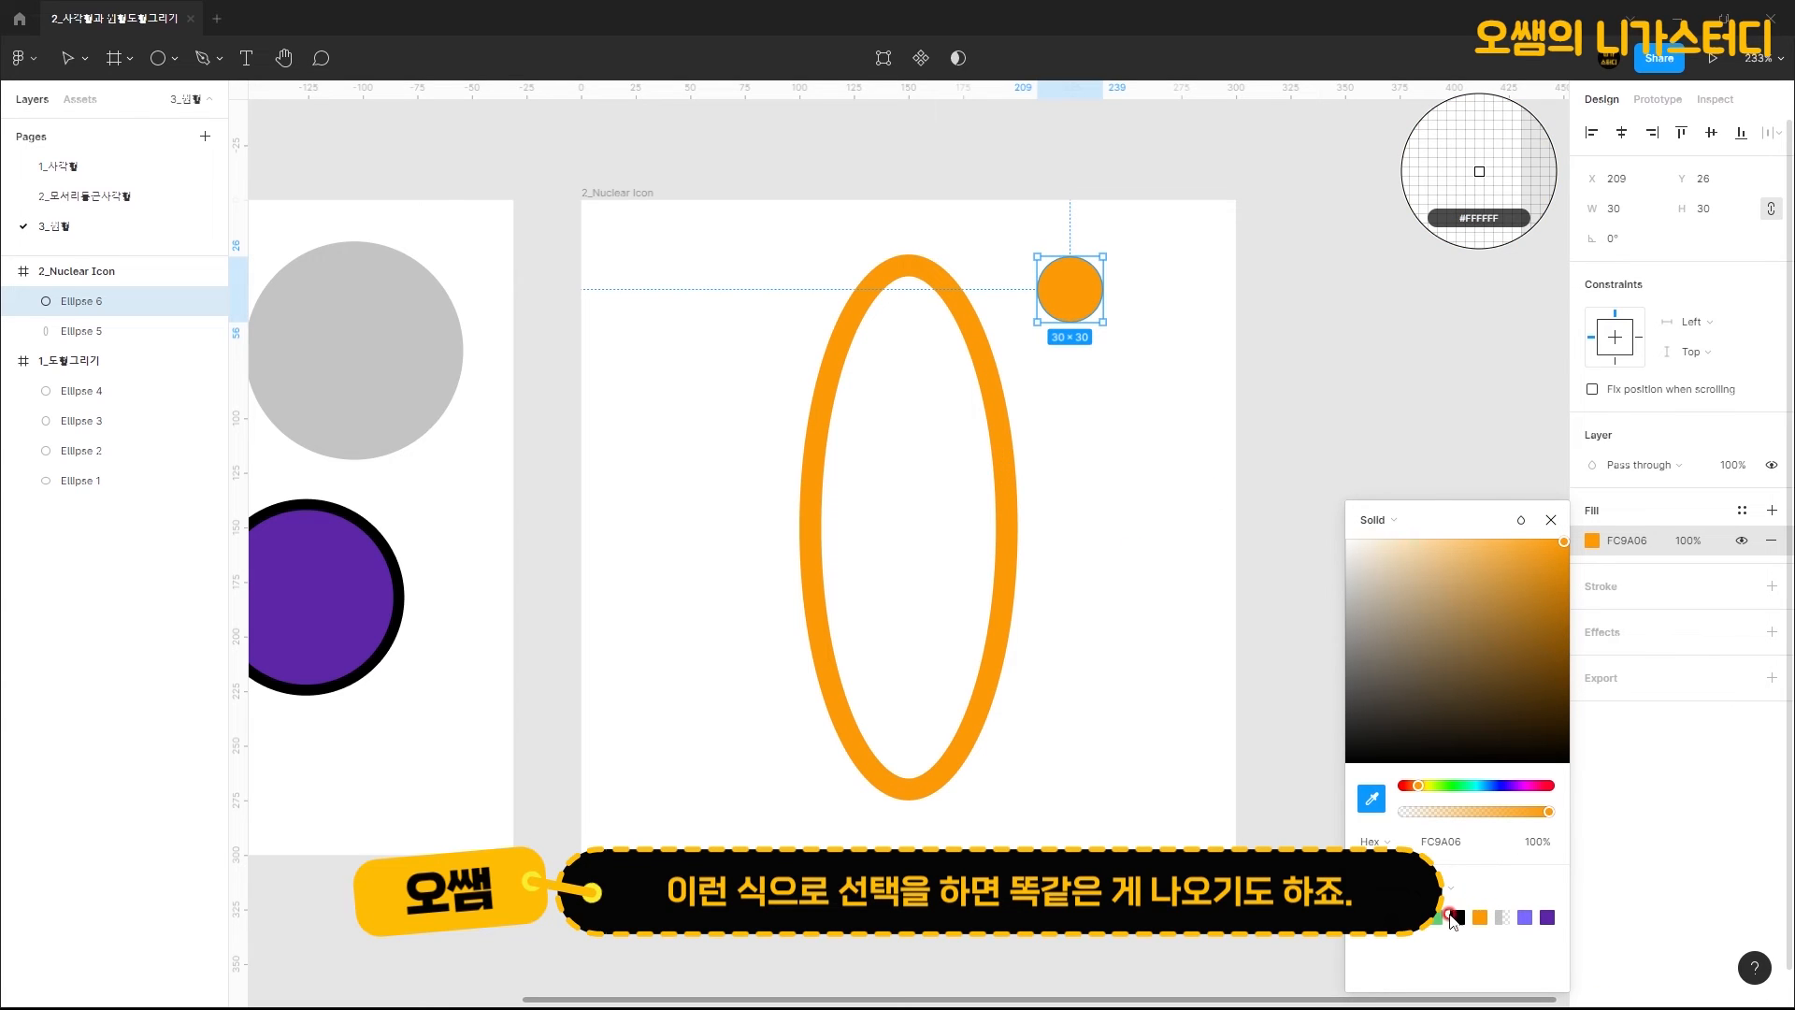
click(1481, 917)
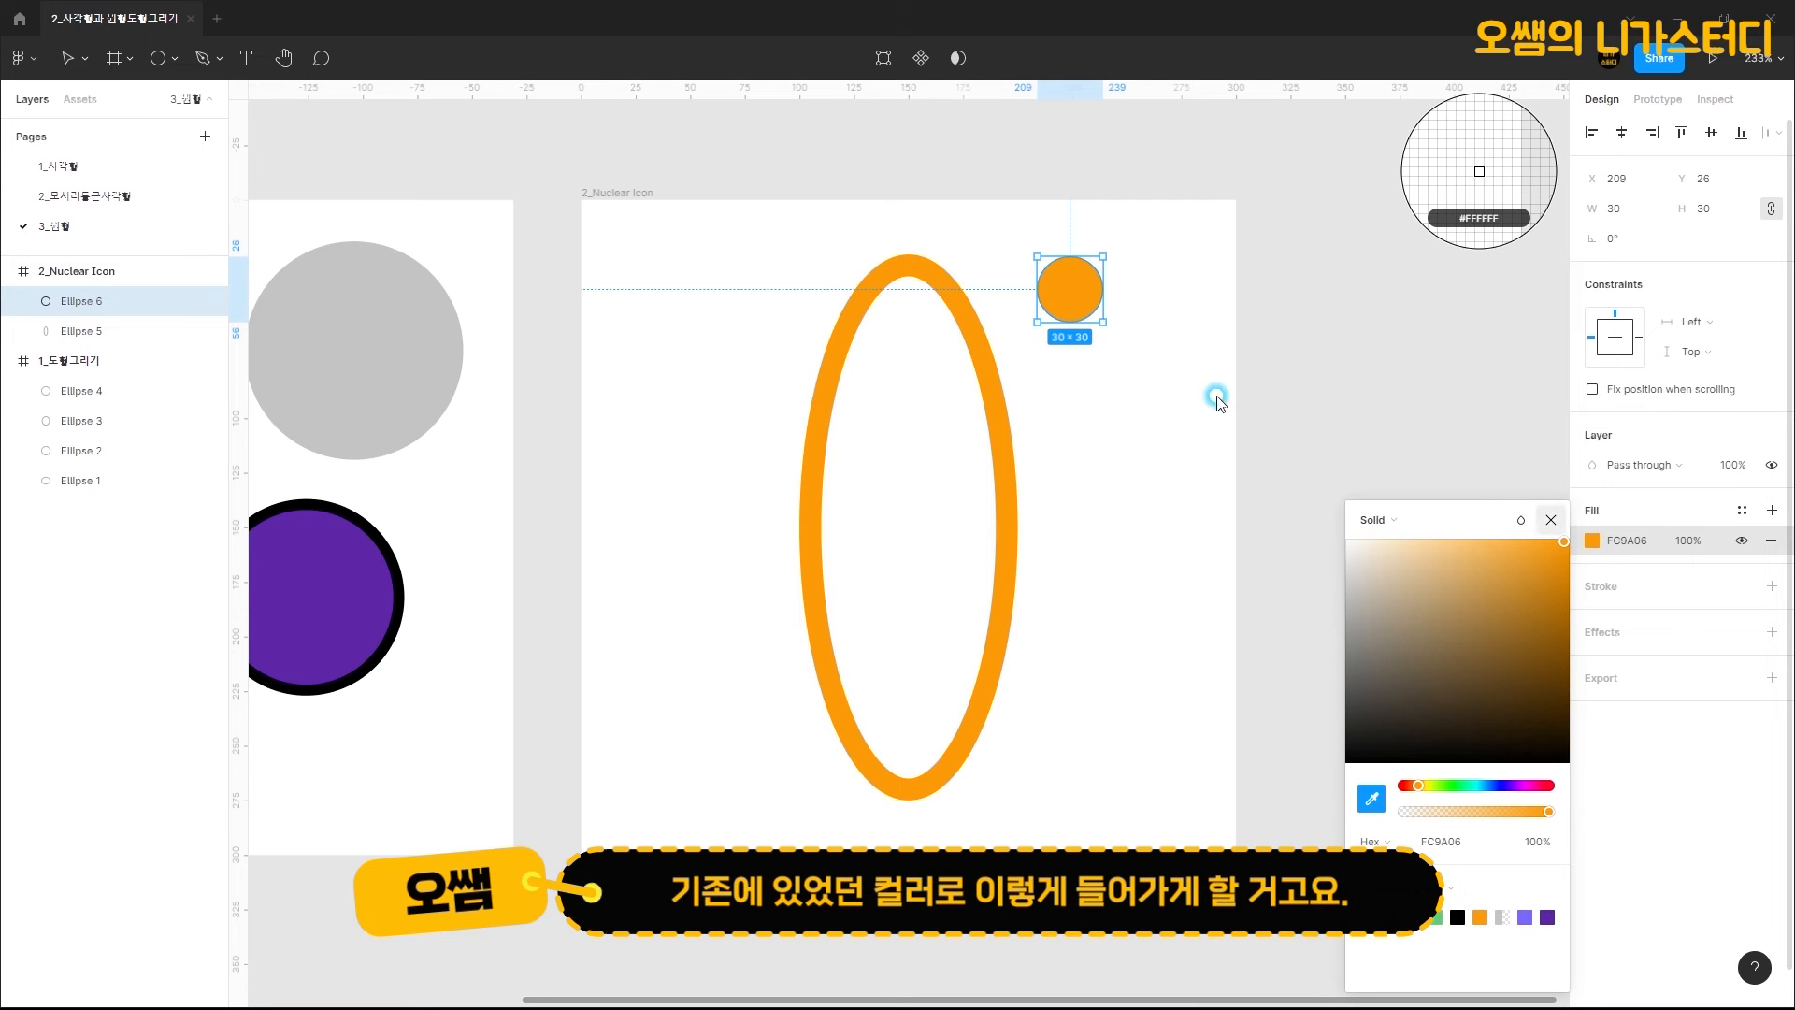
right_click(1276, 299)
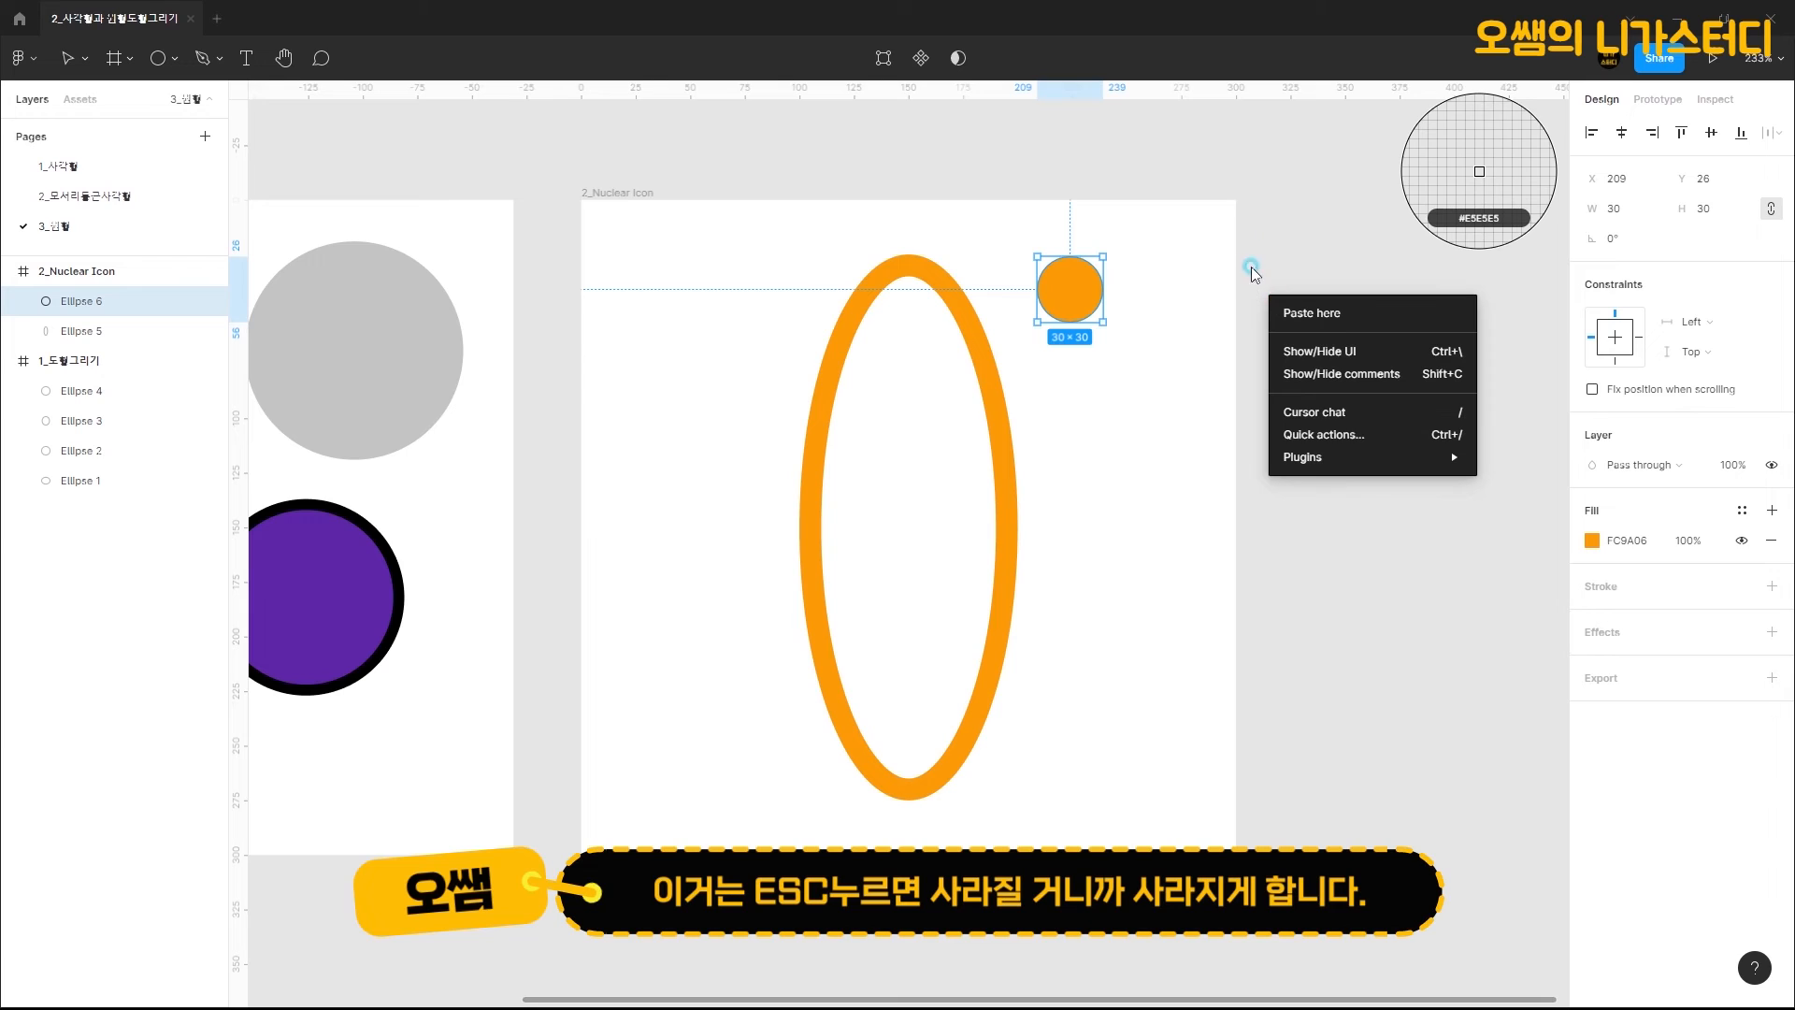
key(Escape)
key(Escape)
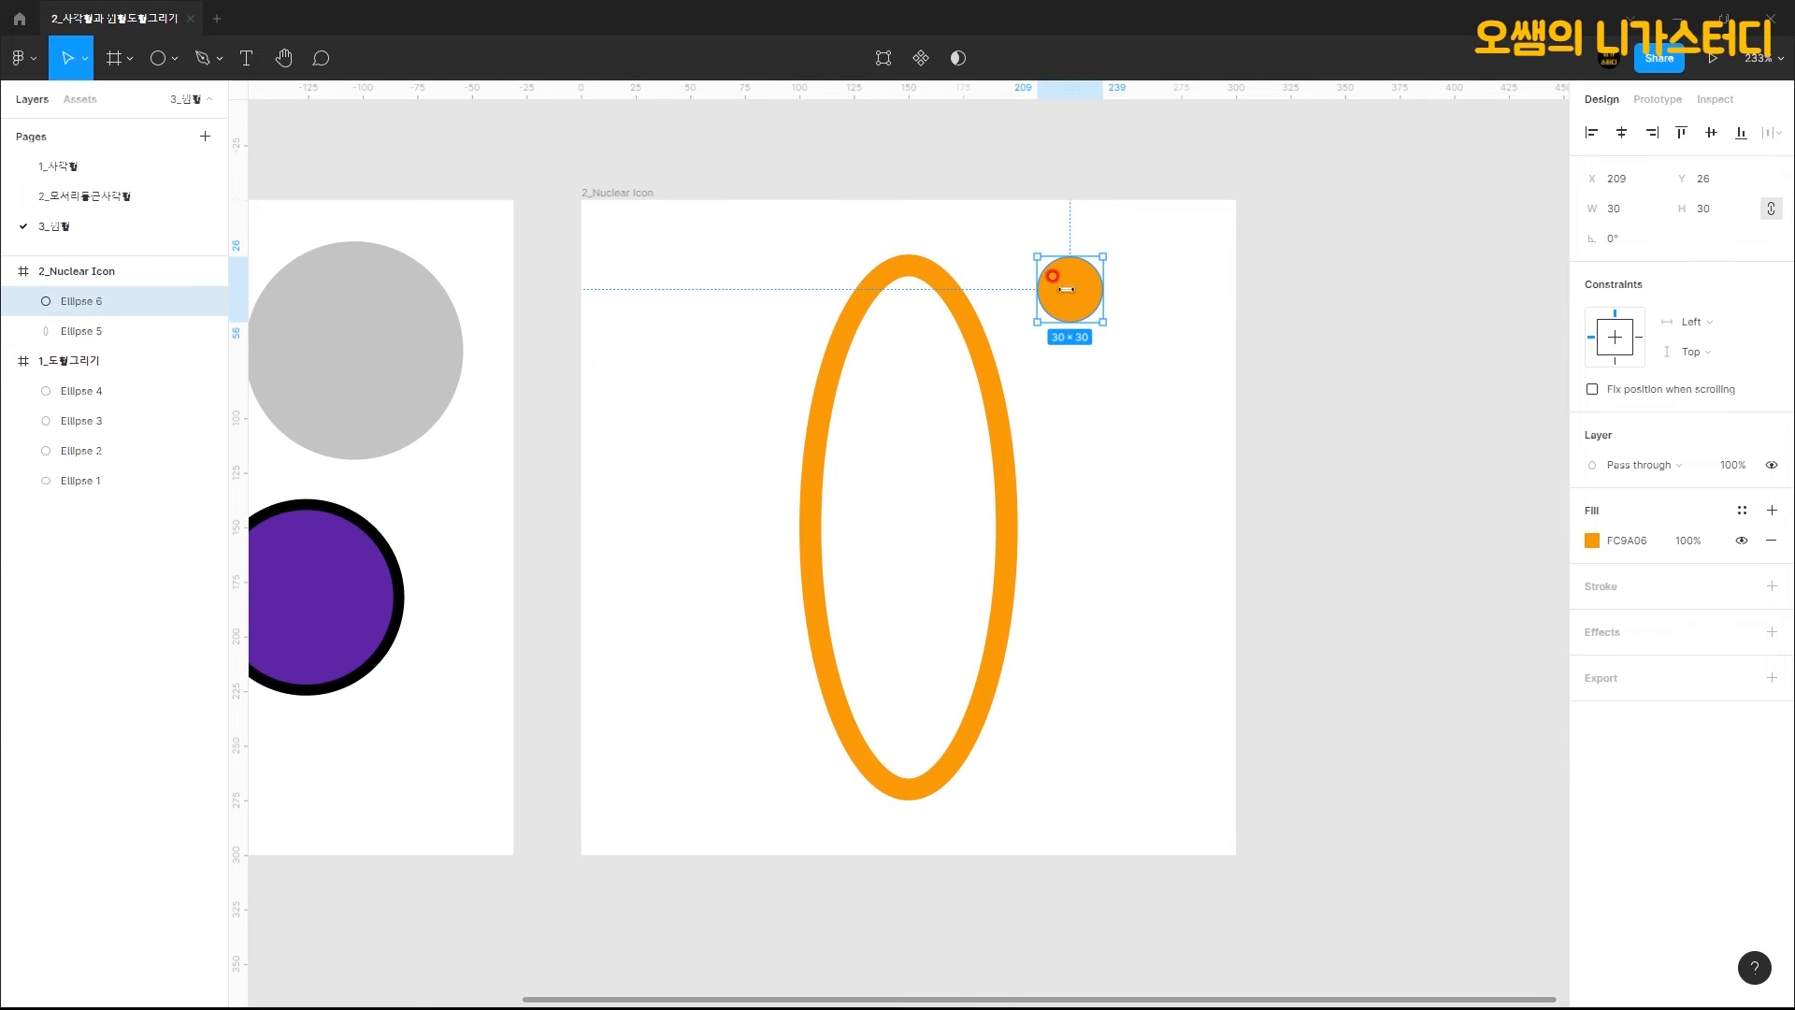
Step: Move the small circle onto the upper-left part of the ellipse's outline and group the two shapes
drag(1058, 276, 858, 310)
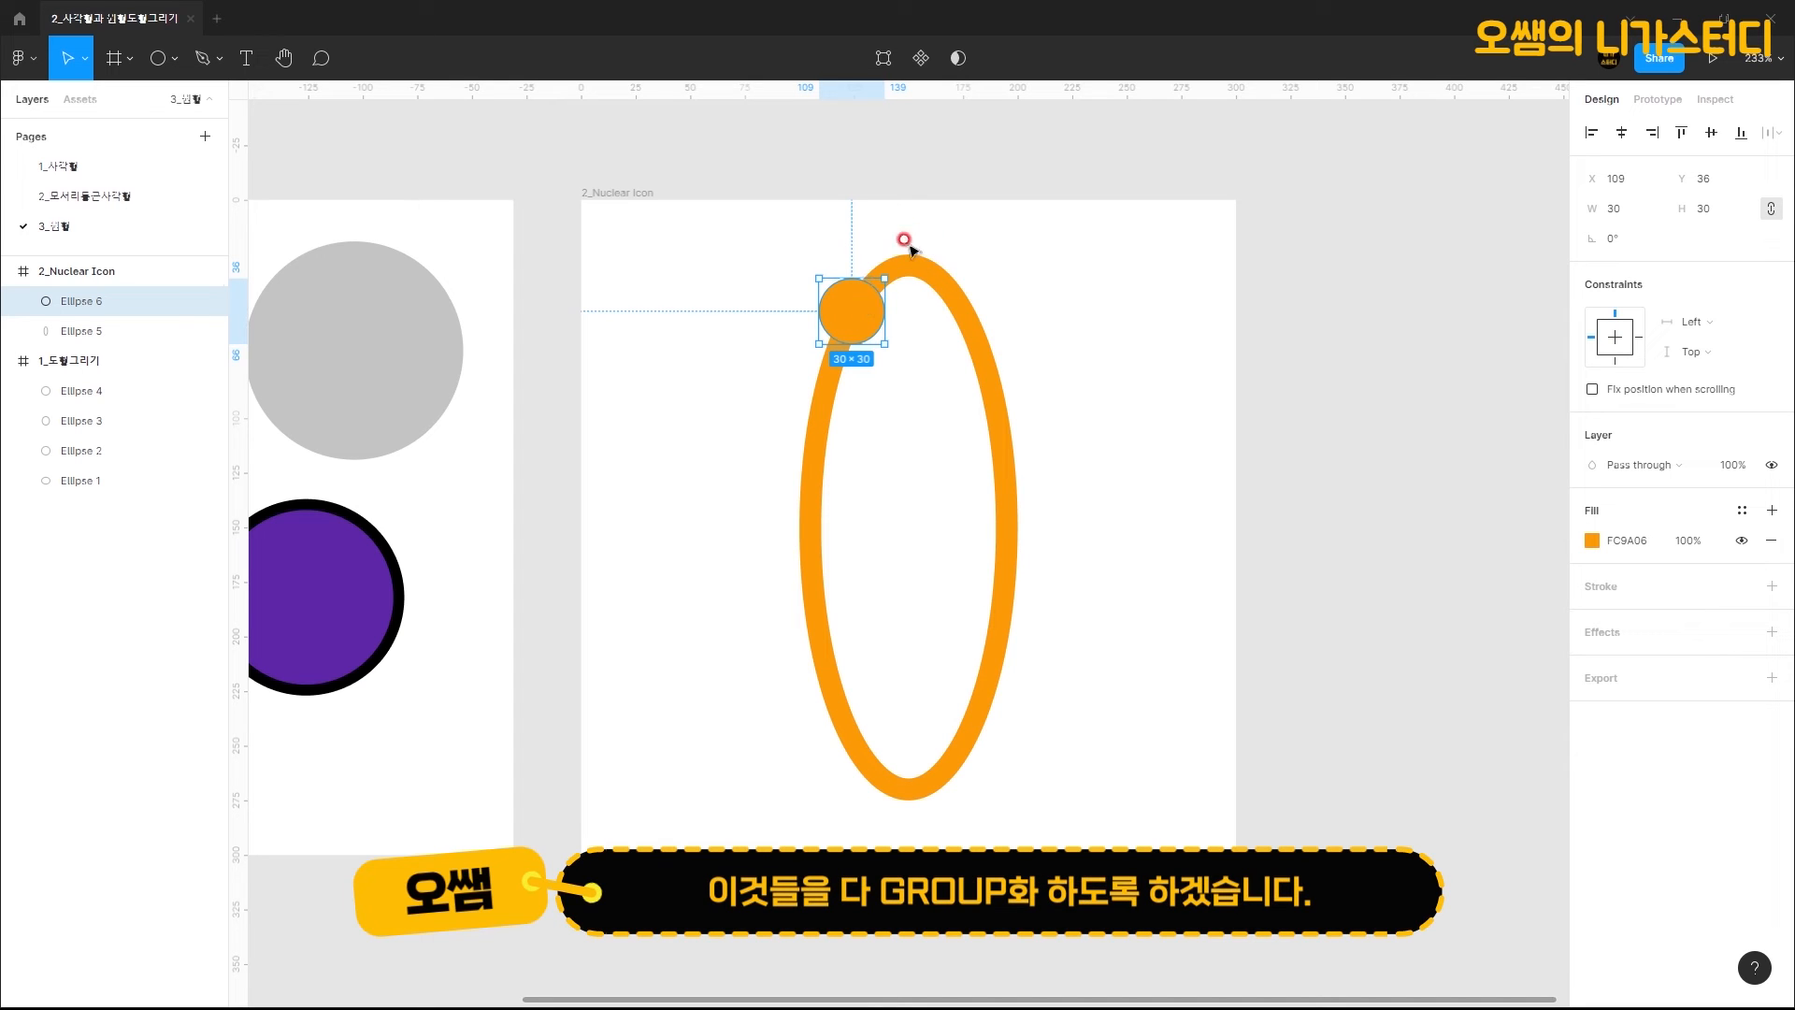
click(810, 320)
drag(1014, 674, 730, 254)
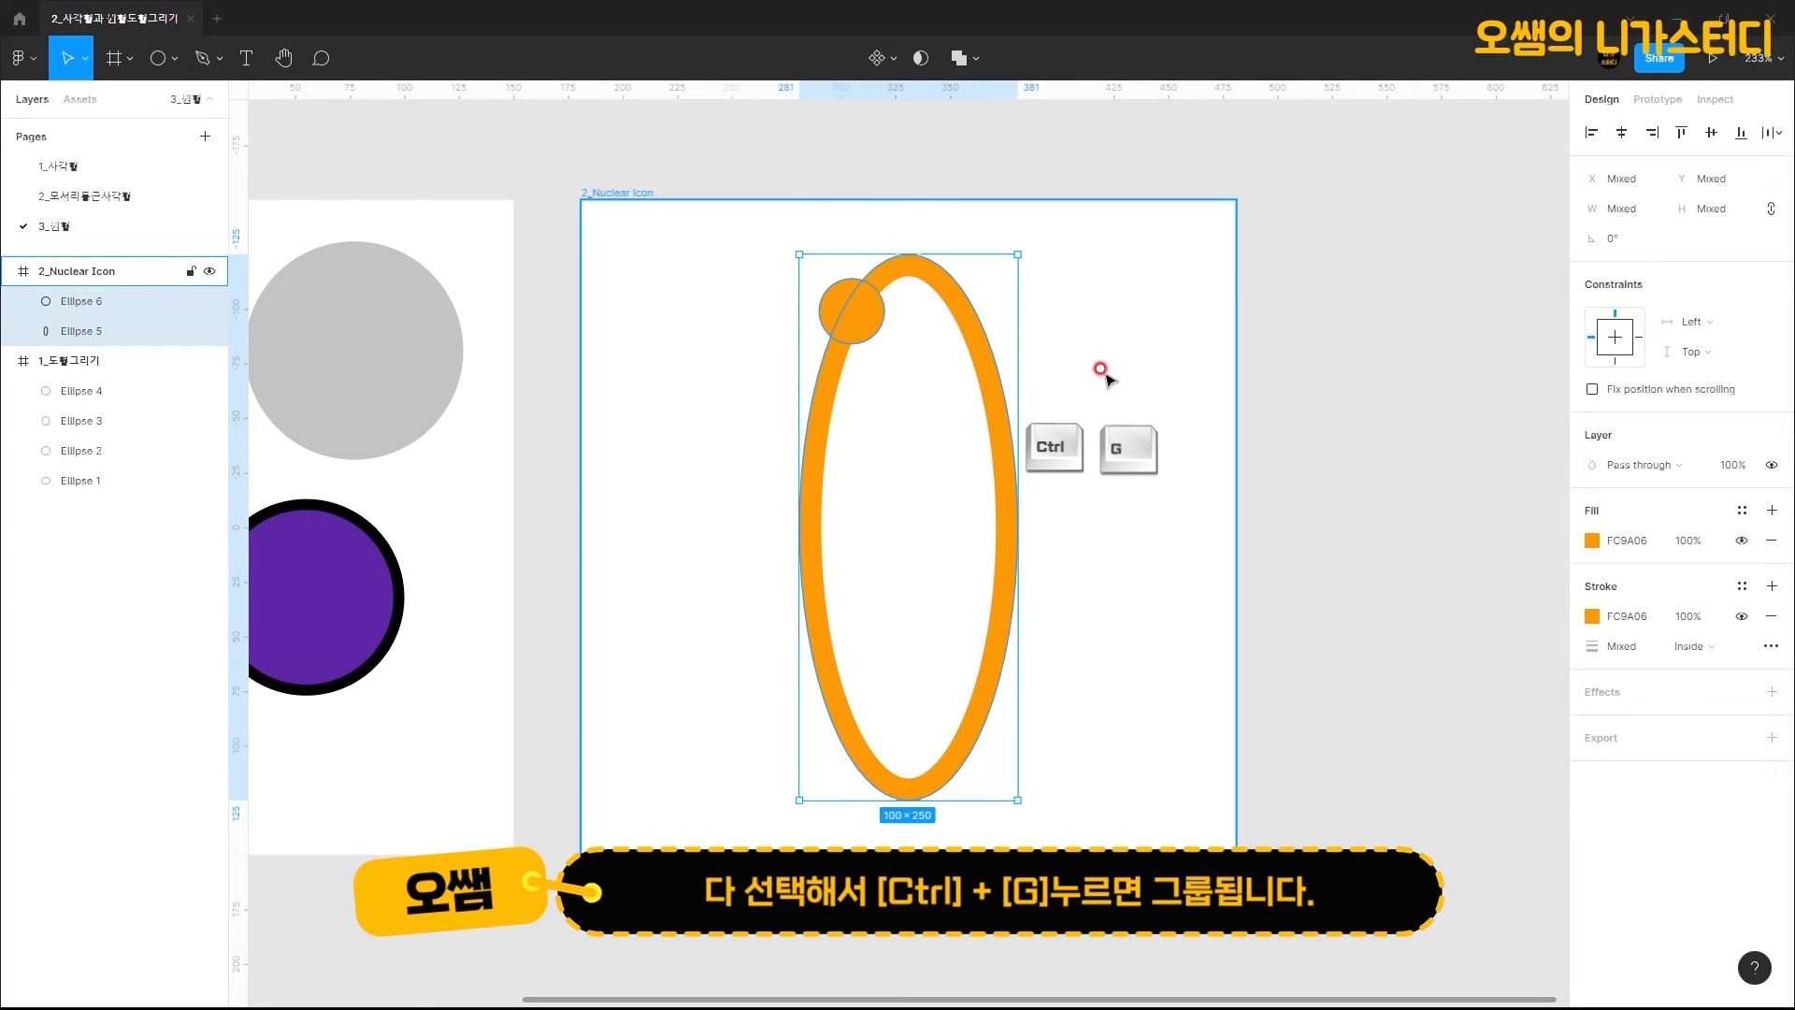
key(ctrl+g)
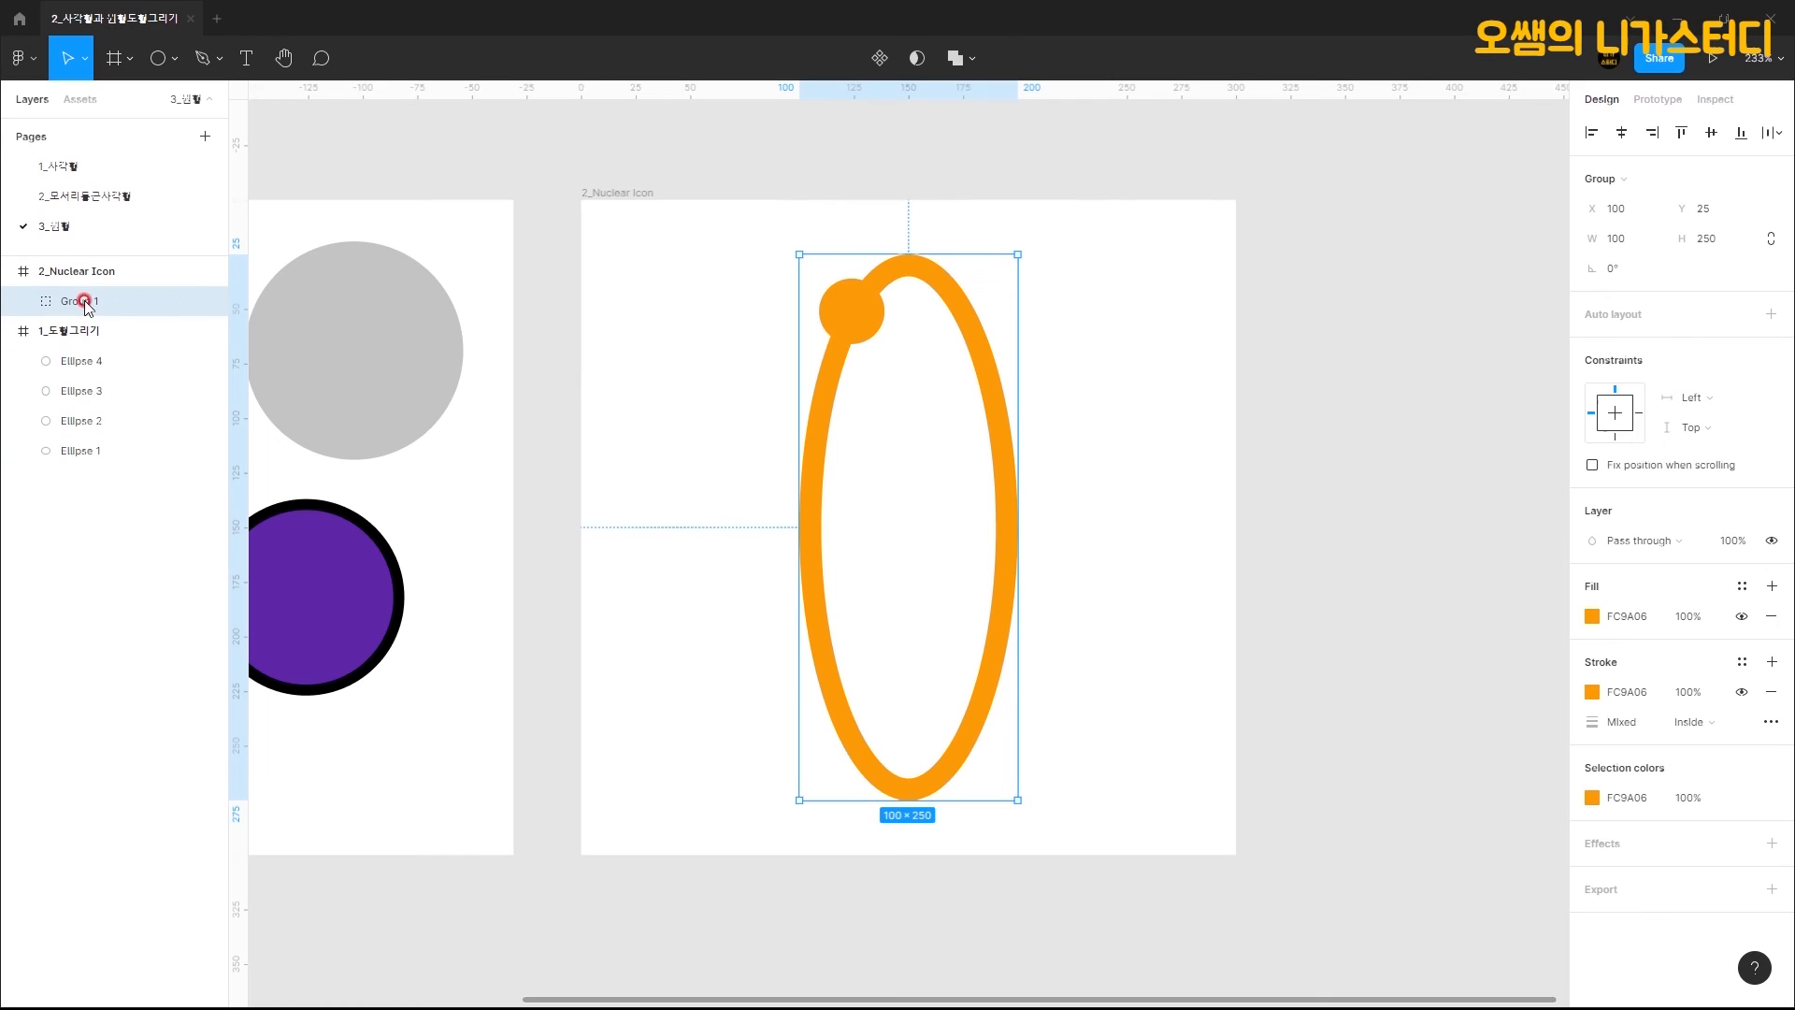
click(1213, 388)
Step: Duplicate the ellipse-and-circle group in place and rotate the copy to 120°
click(989, 372)
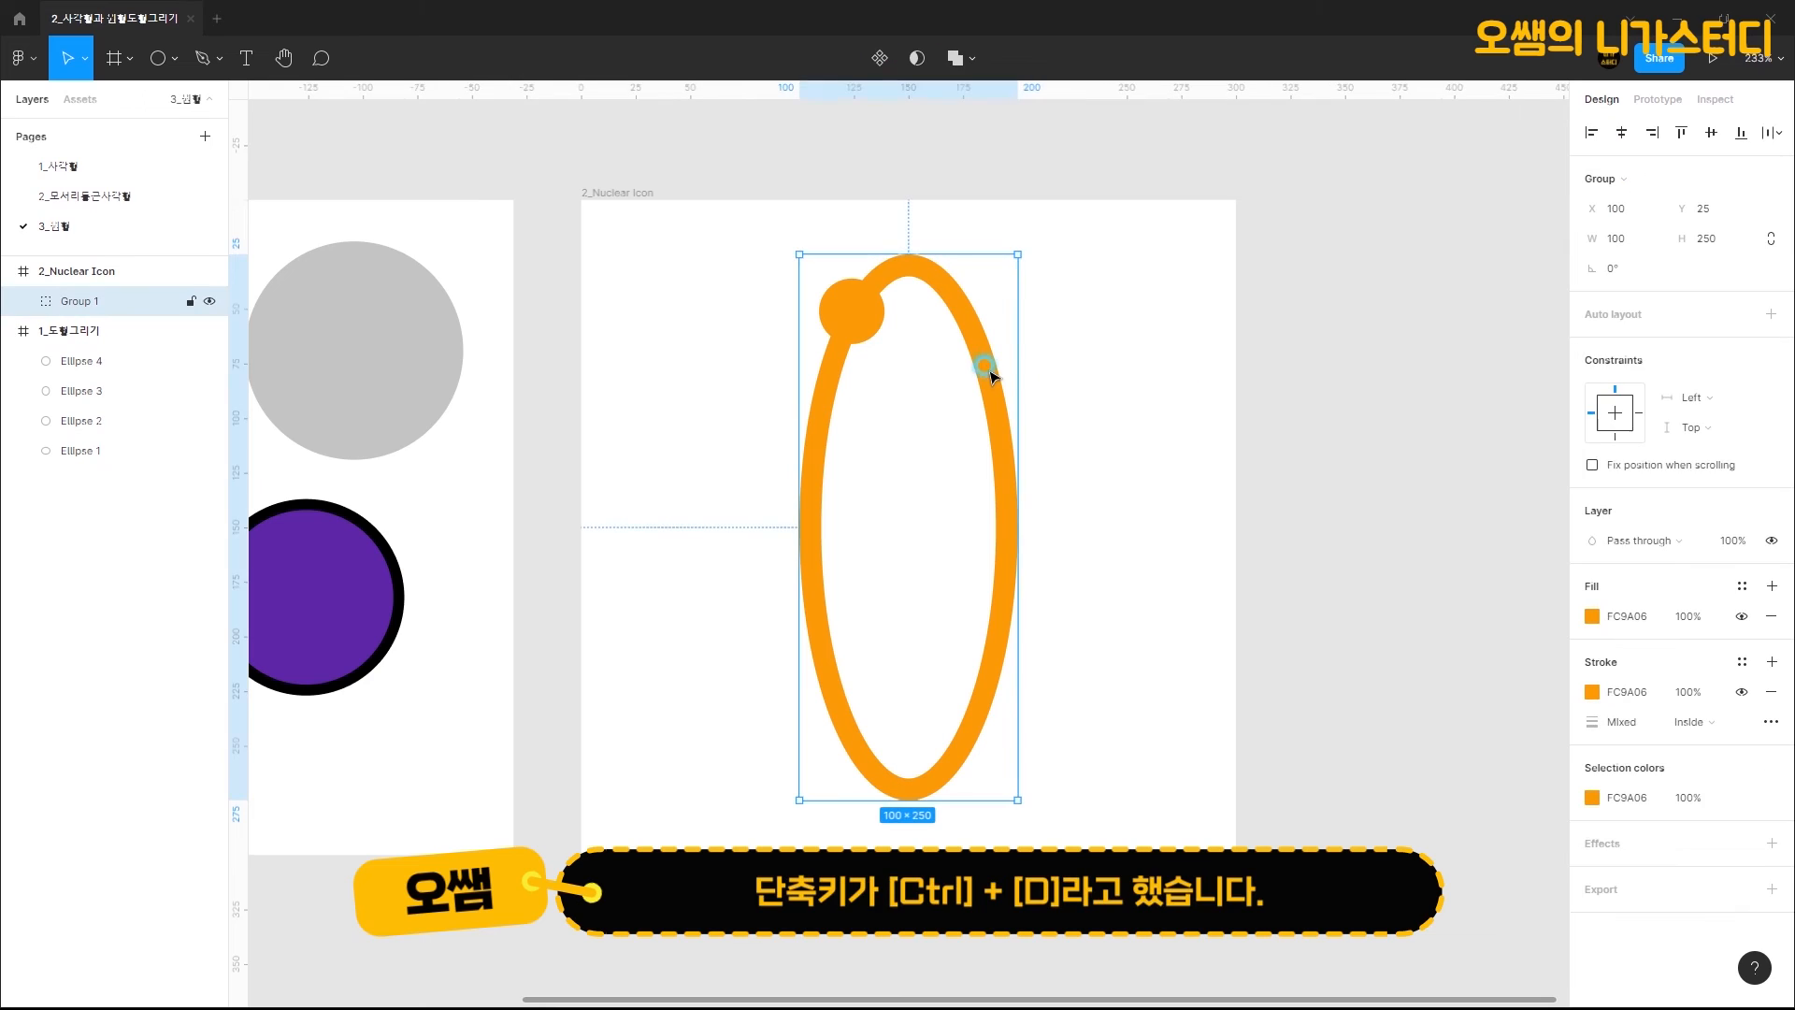
key(ctrl+d)
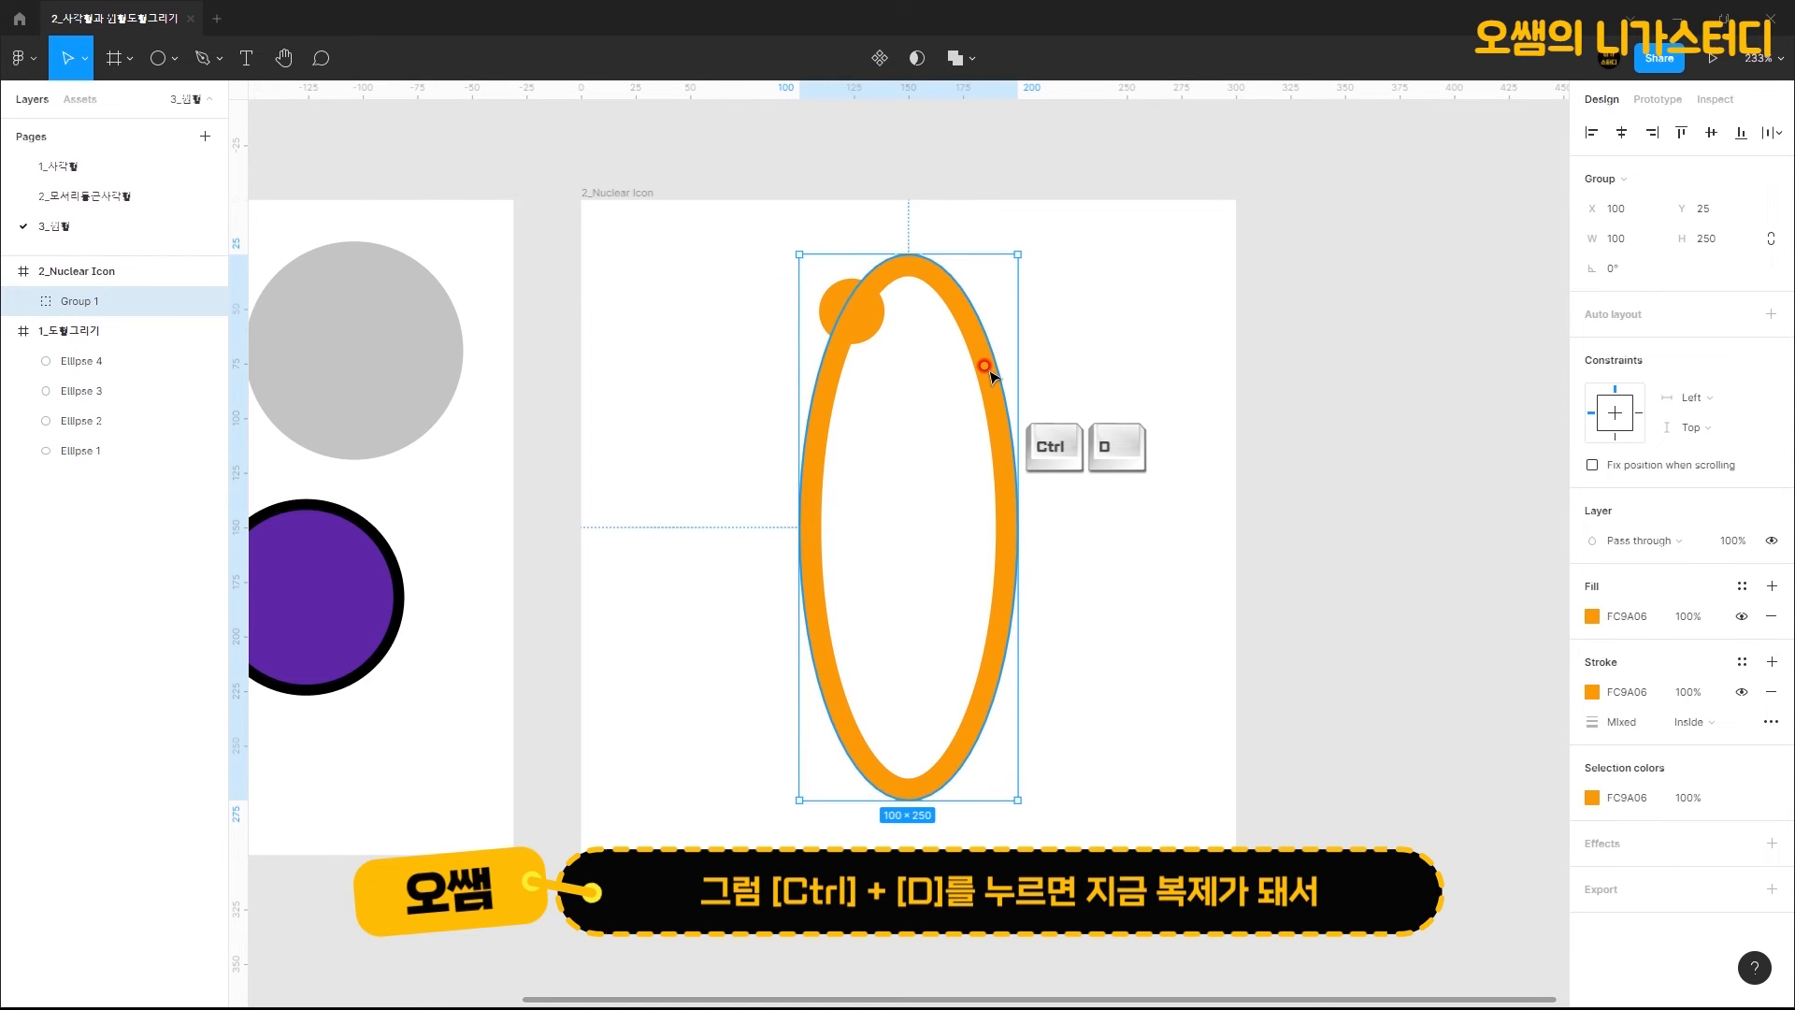
key(ctrl+d)
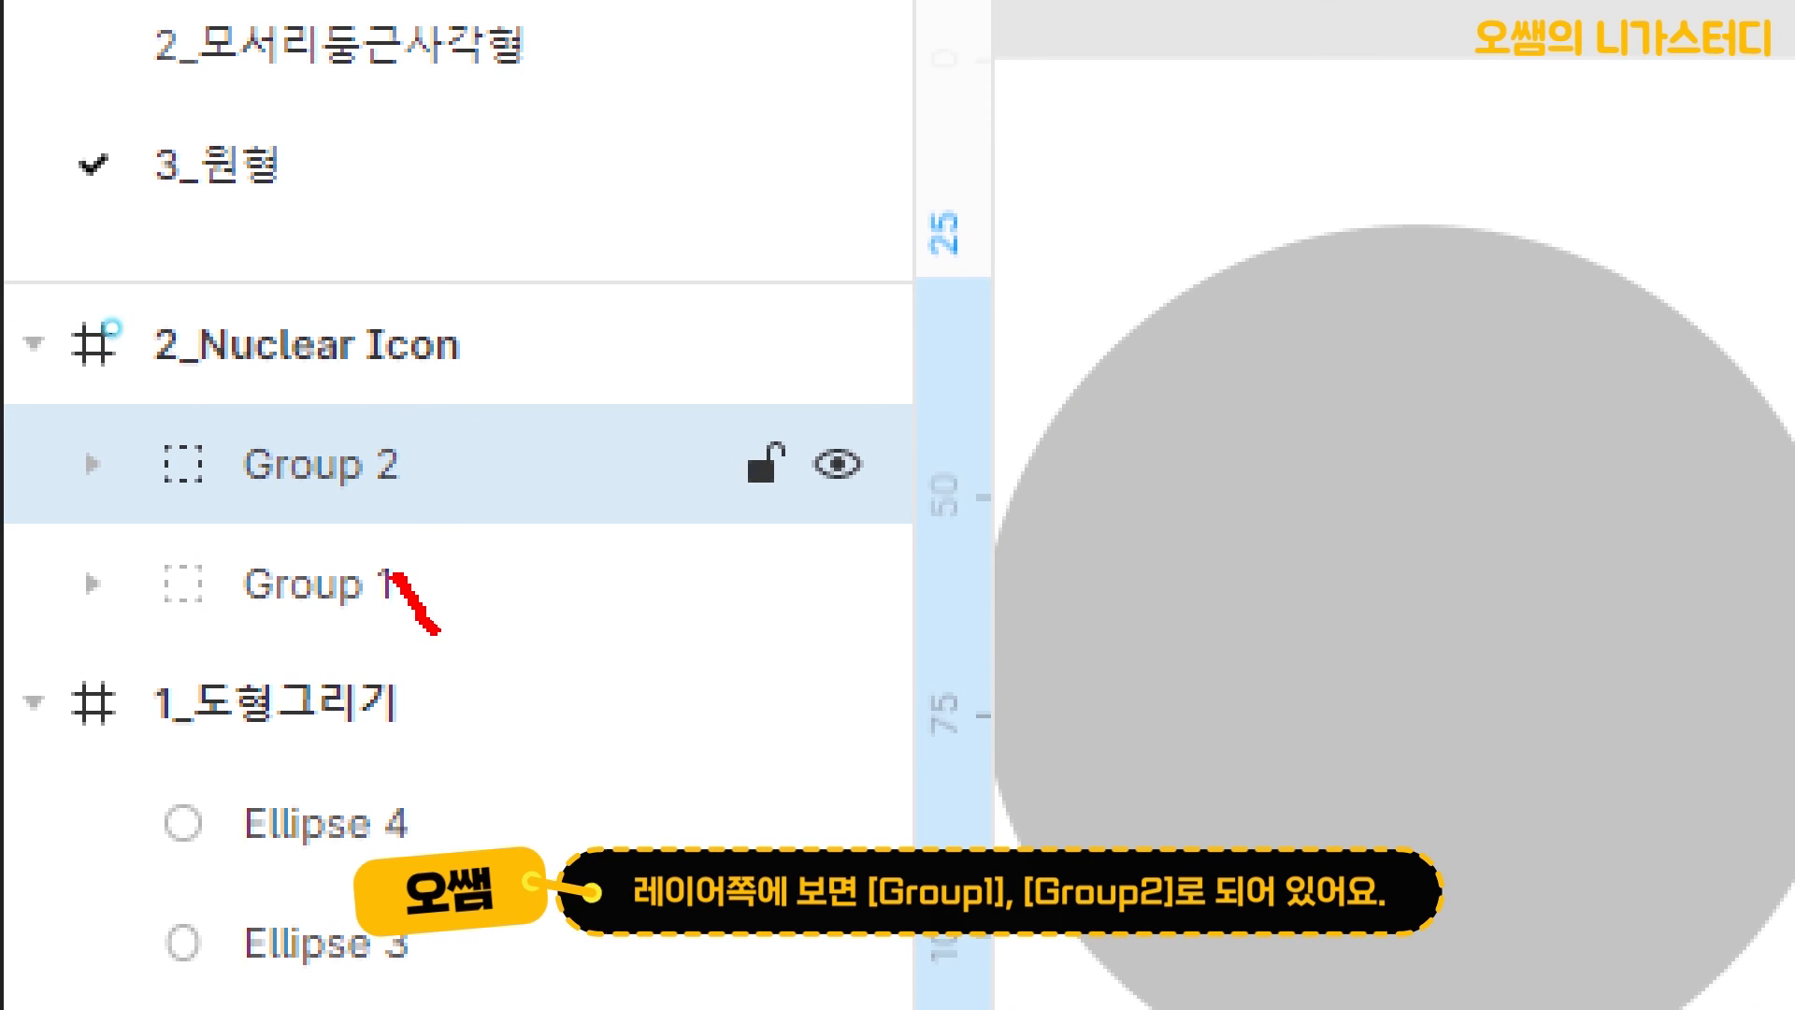
drag(435, 632, 489, 468)
mouse_move(439, 402)
mouse_down()
mouse_move(481, 487)
mouse_move(559, 335)
mouse_up()
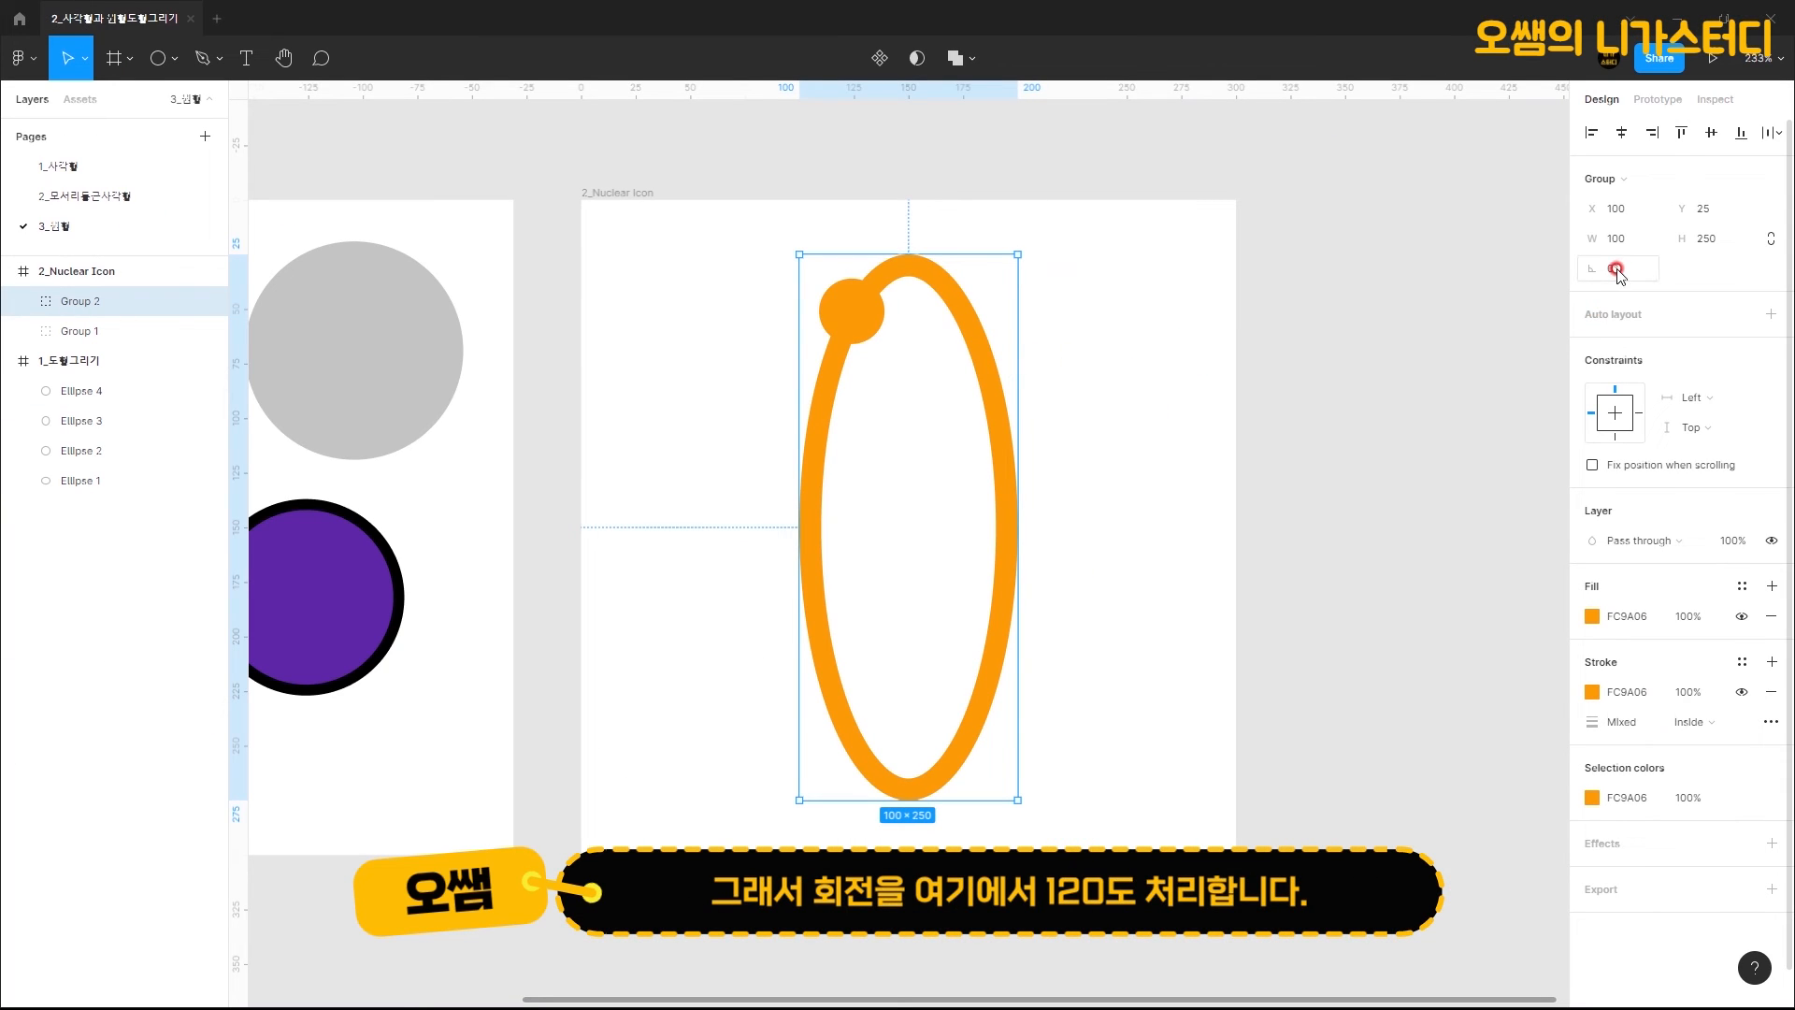
click(1615, 270)
key(Return)
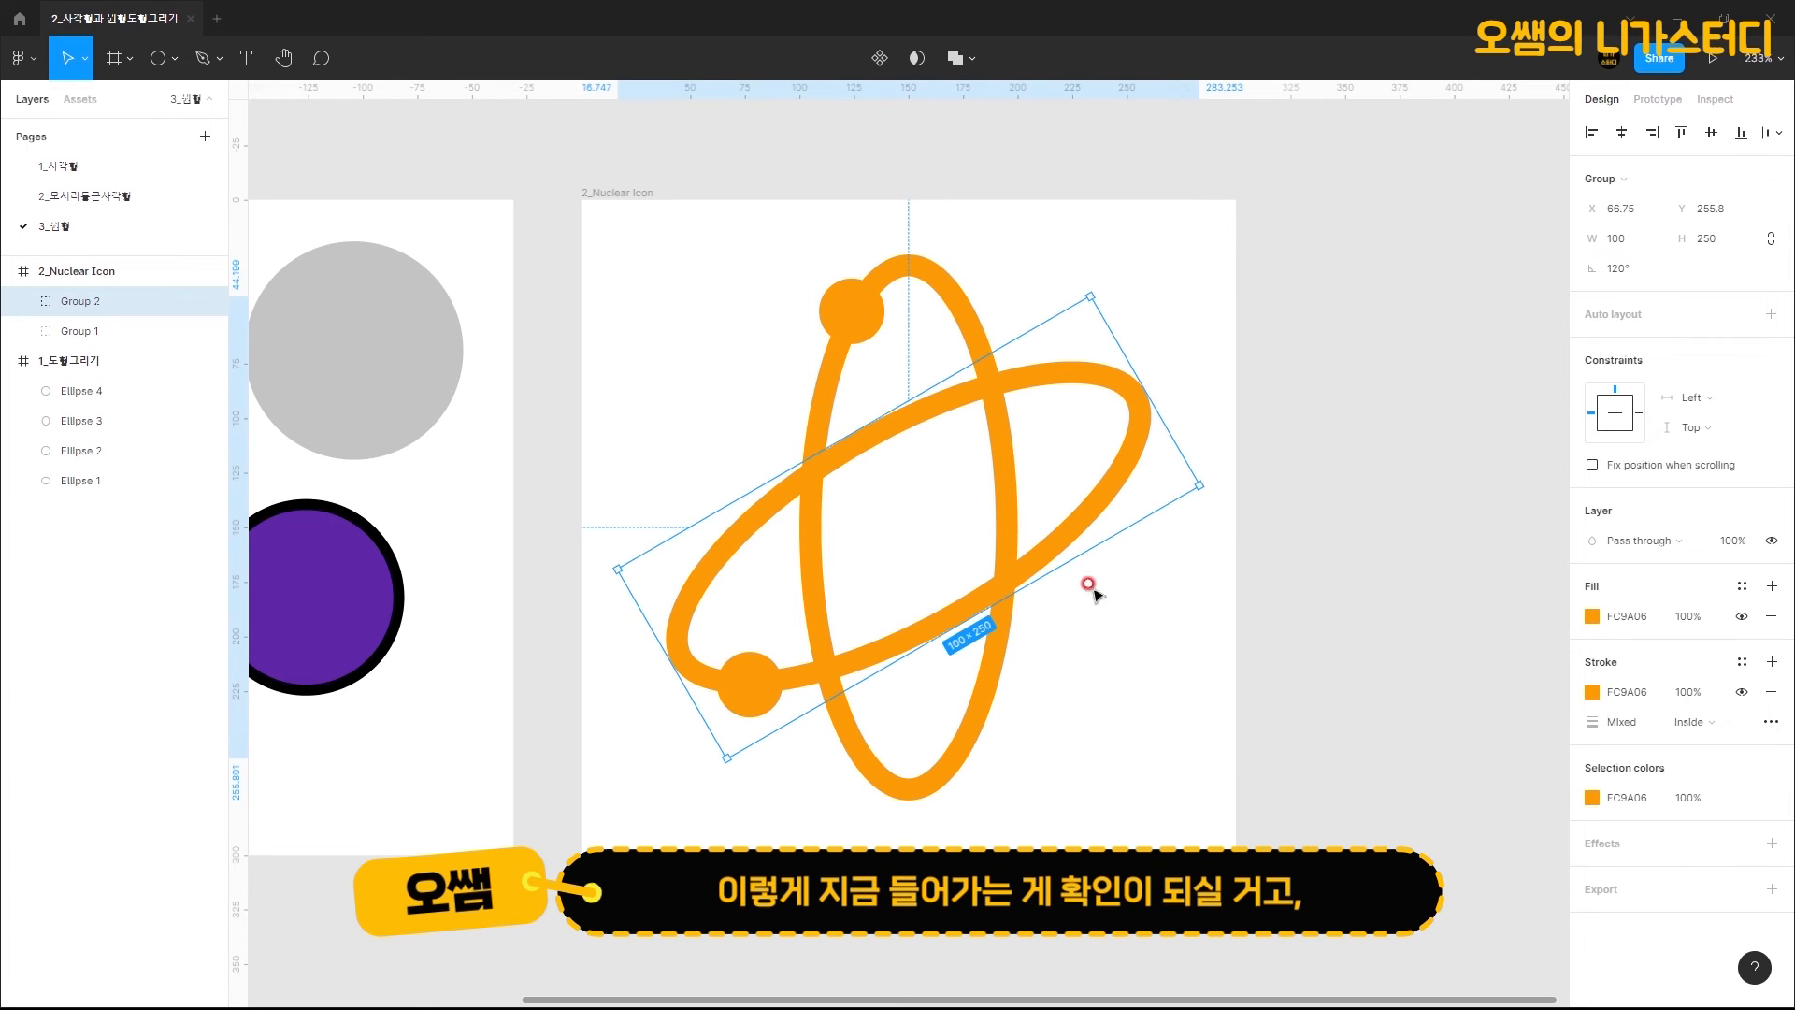
click(1130, 577)
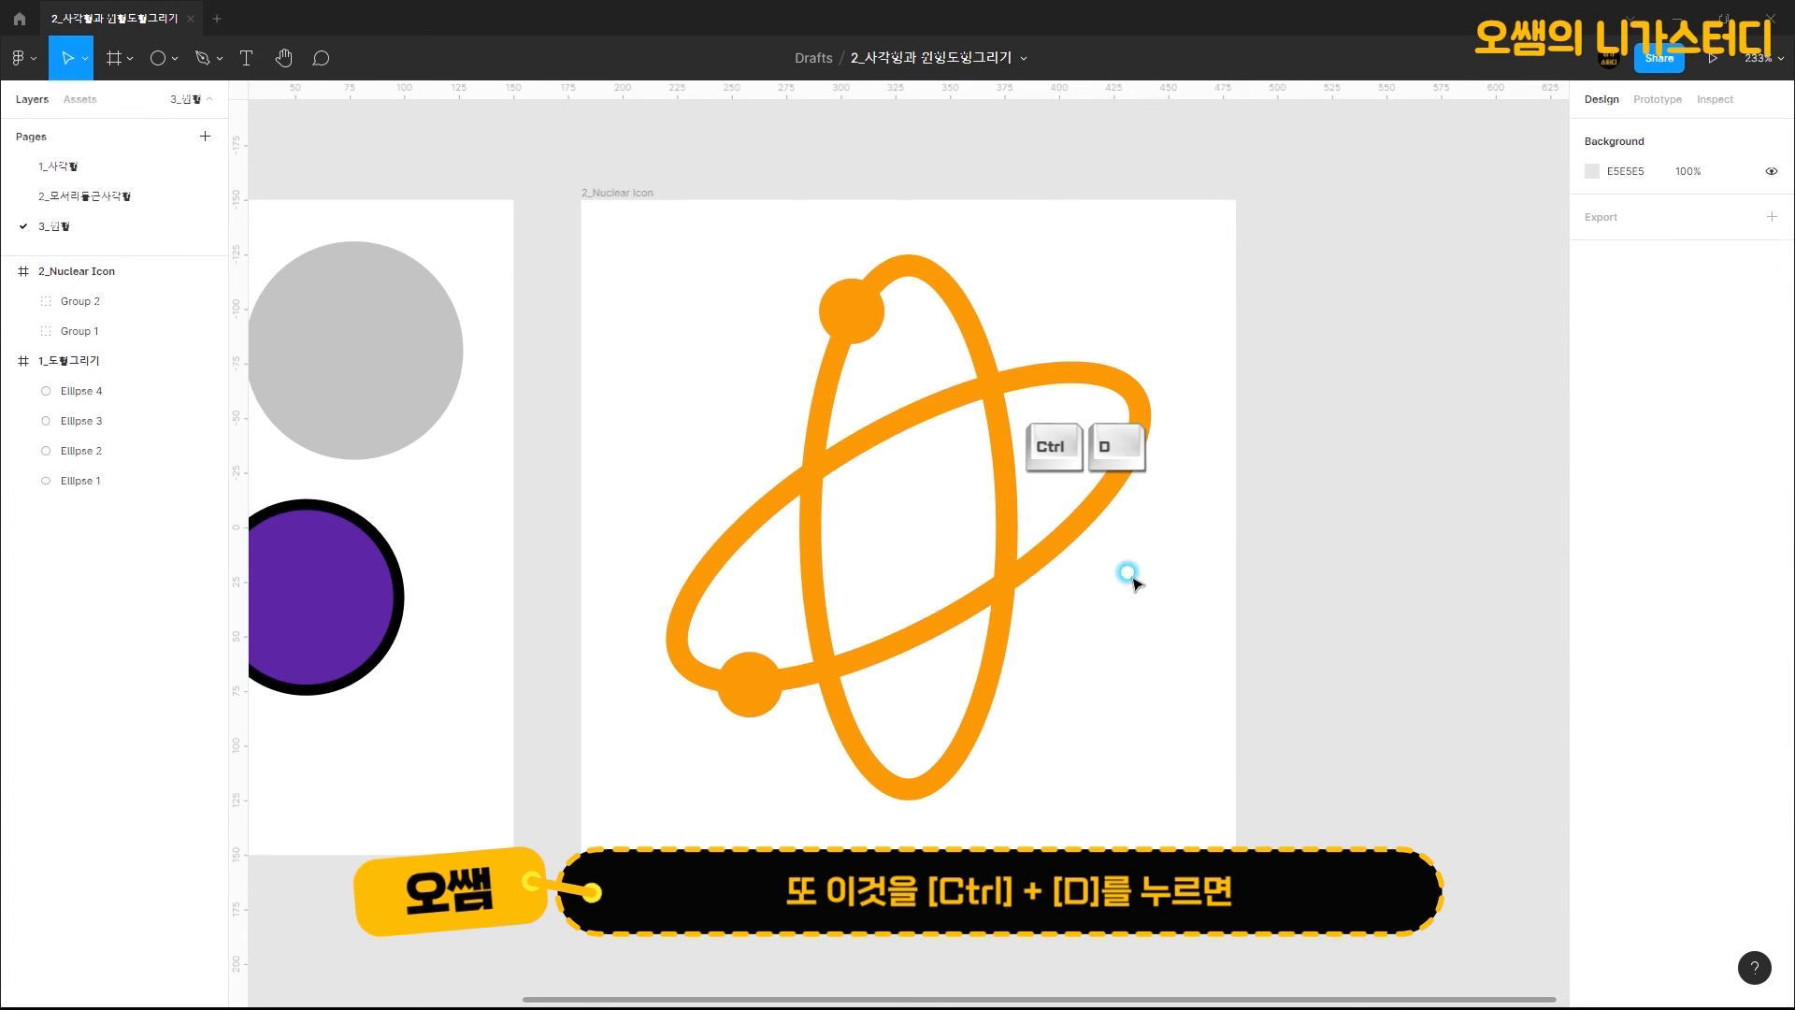
Step: Duplicate the tilted ellipse-and-circle group in place and rotate the copy to -120°
click(1085, 517)
key(ctrl+d)
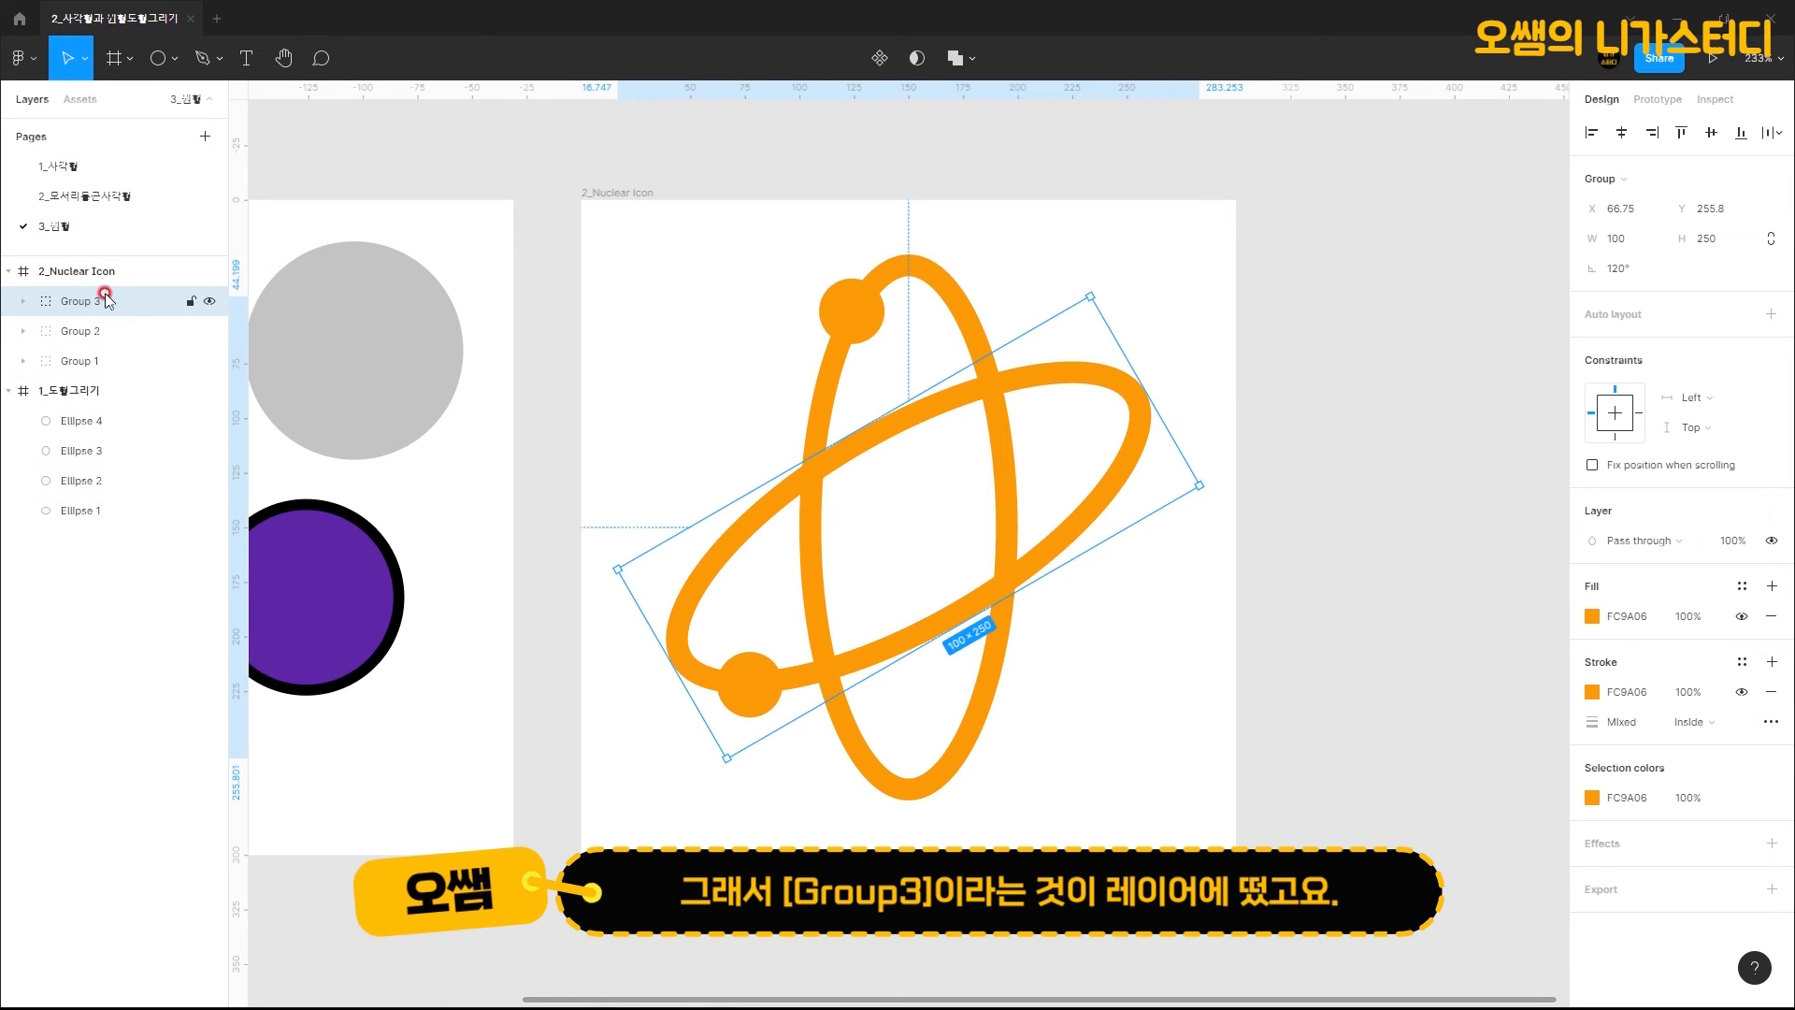
click(1623, 271)
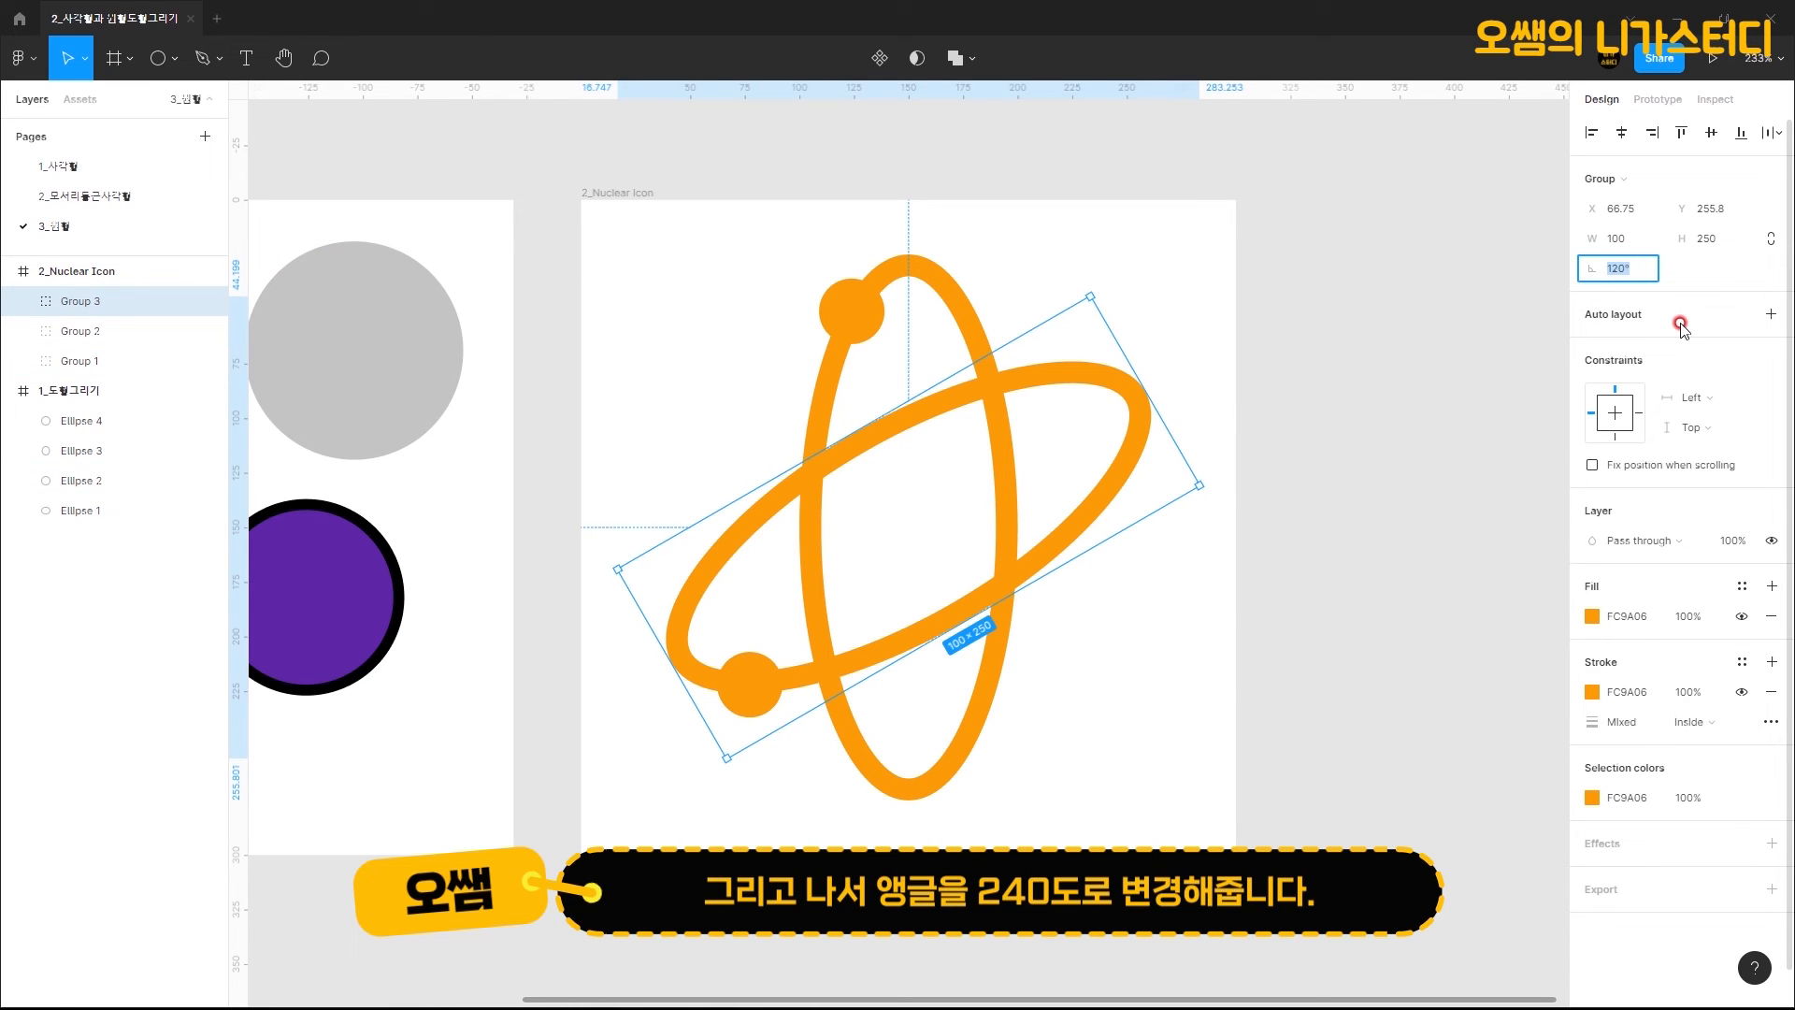
key(Return)
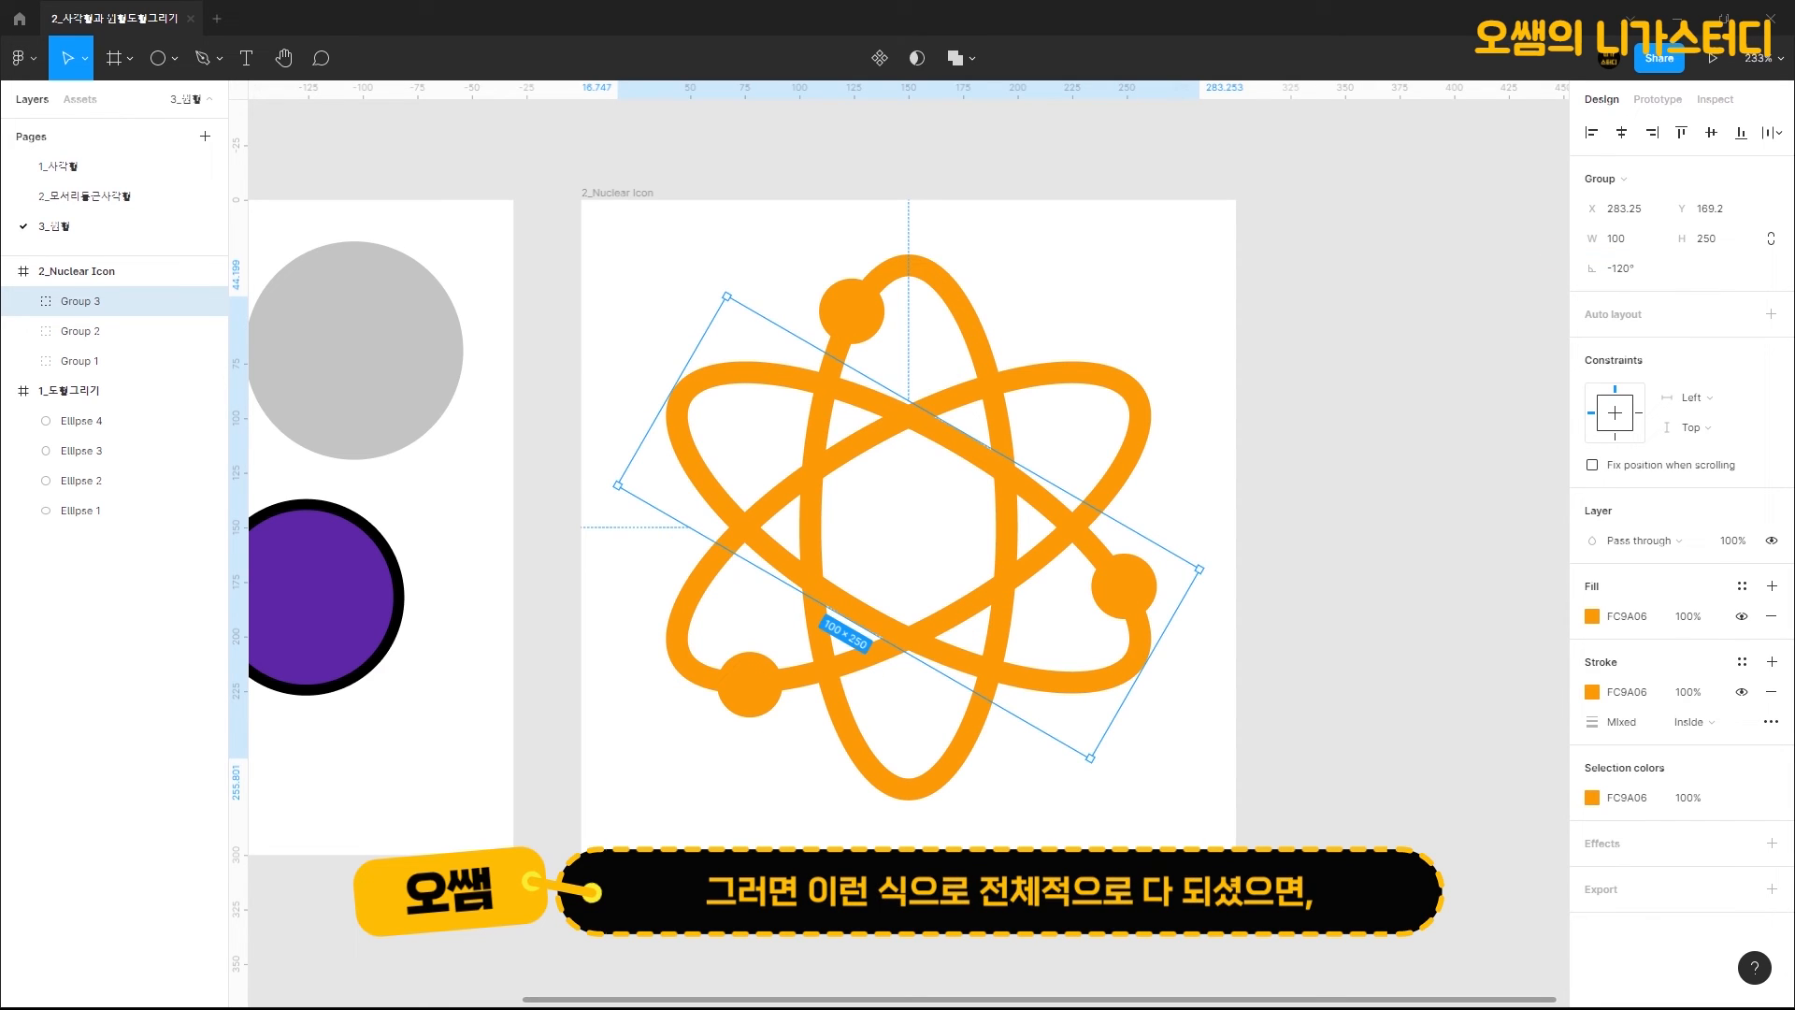
Step: Combine the three ellipse groups into one large group and rotate it to 30°
click(1183, 193)
drag(649, 261, 1044, 687)
key(ctrl+g)
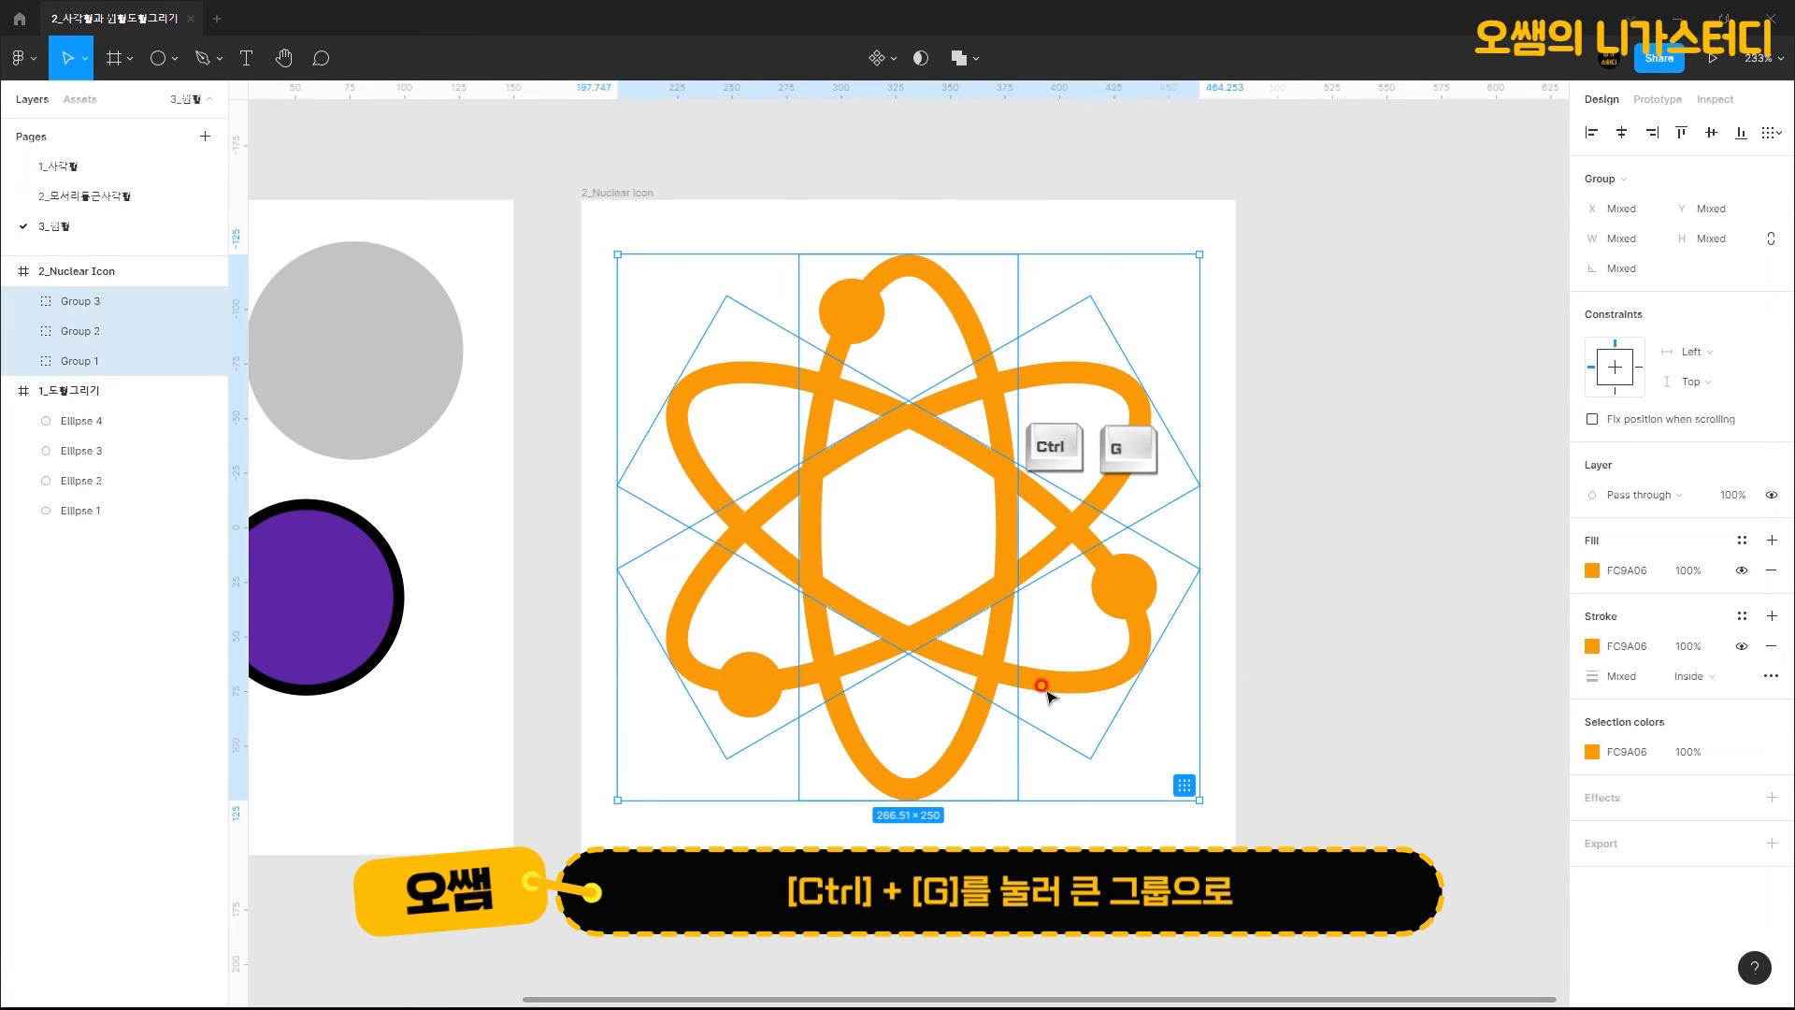
click(84, 304)
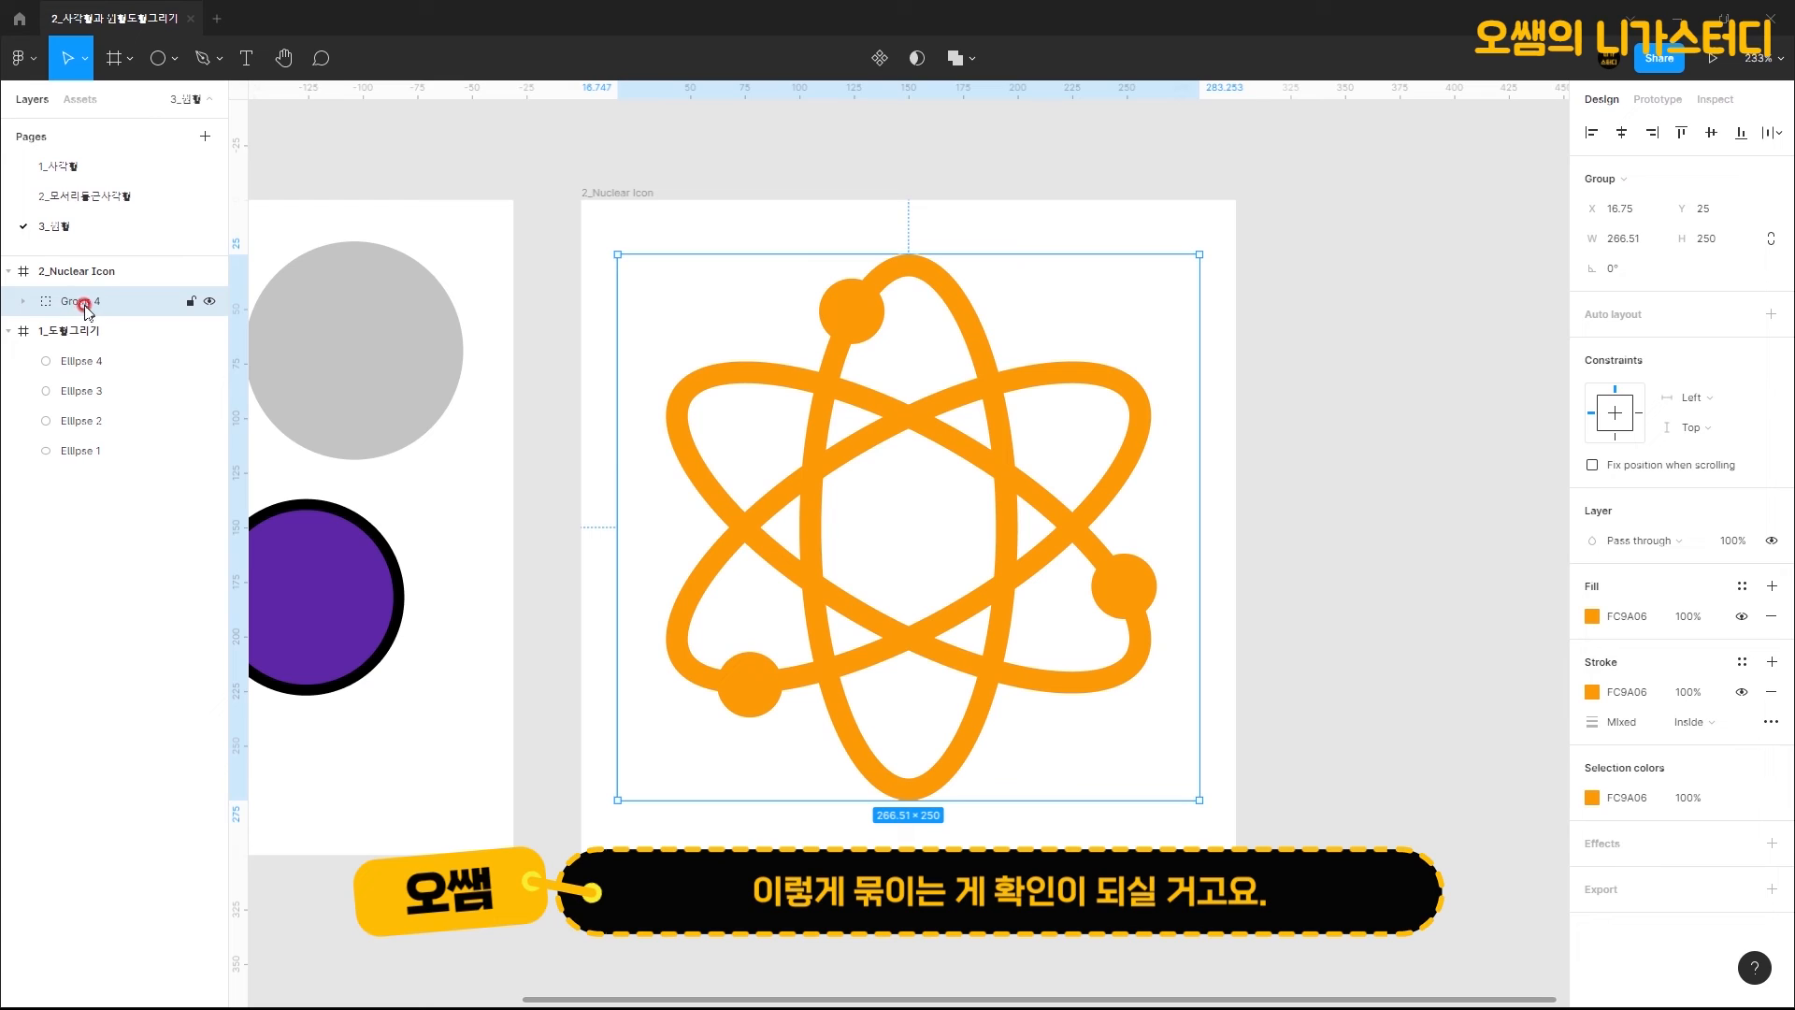
click(1613, 270)
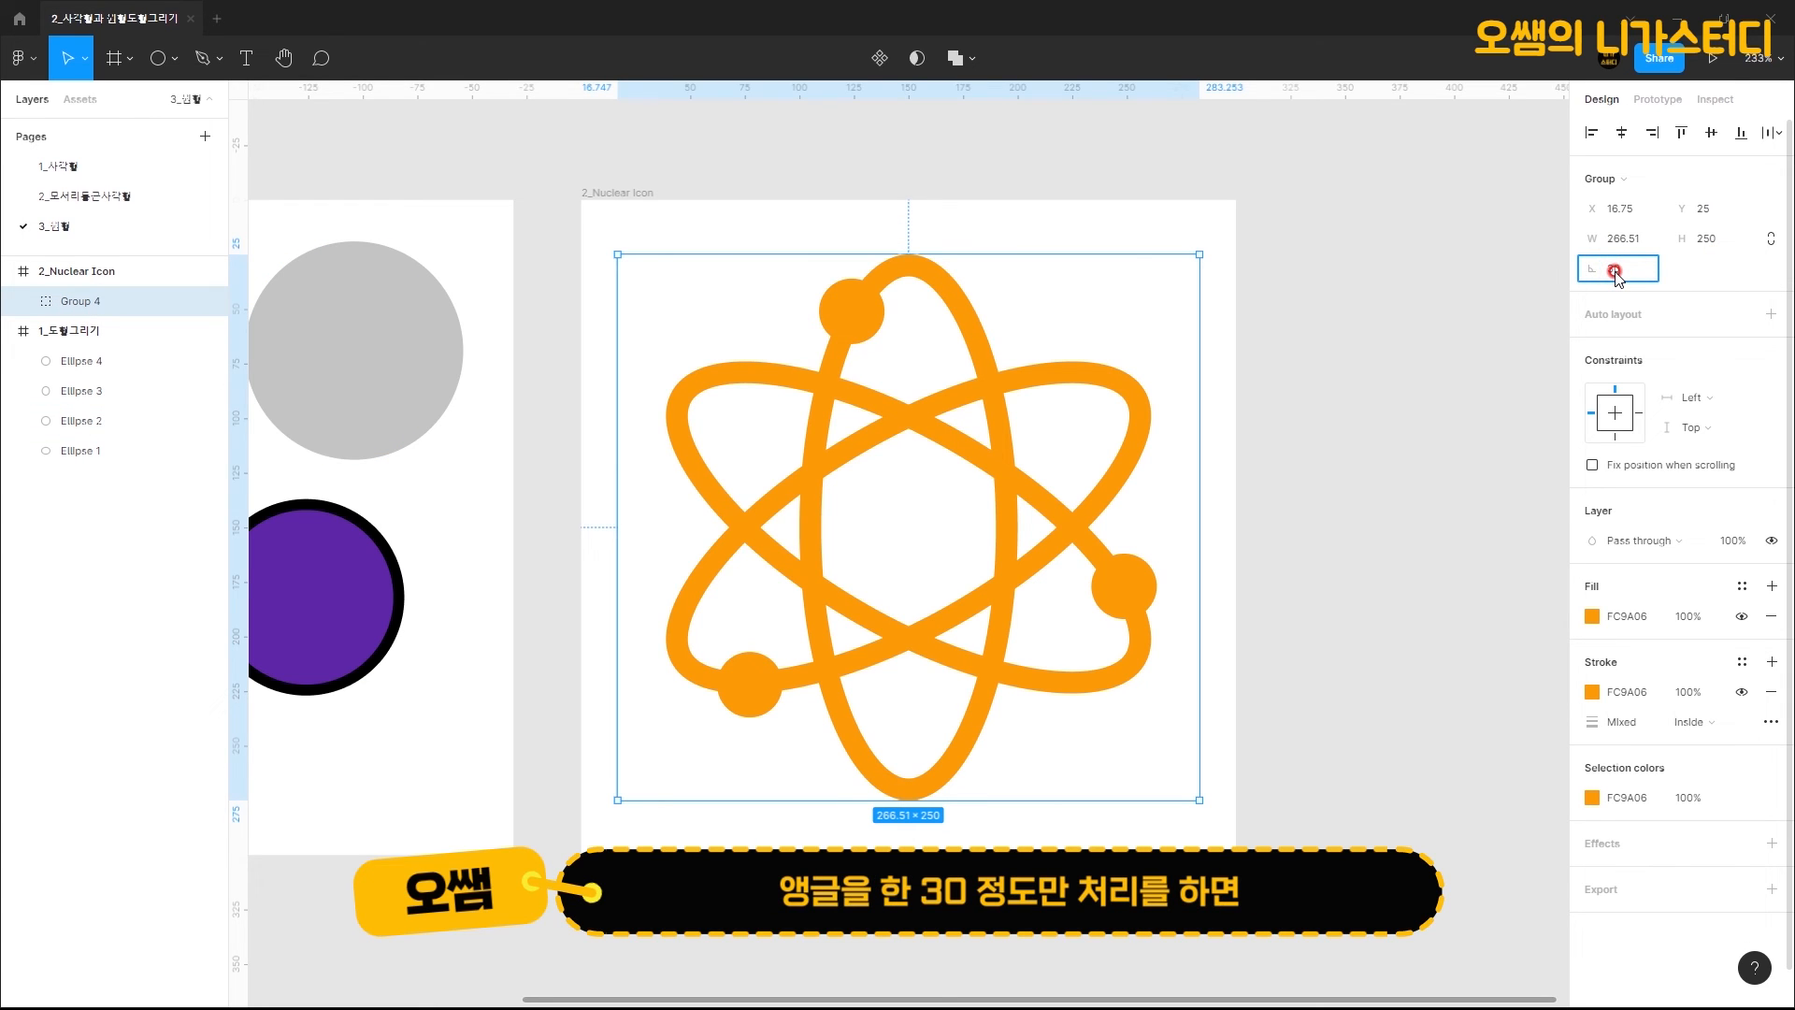
text(30)
key(Return)
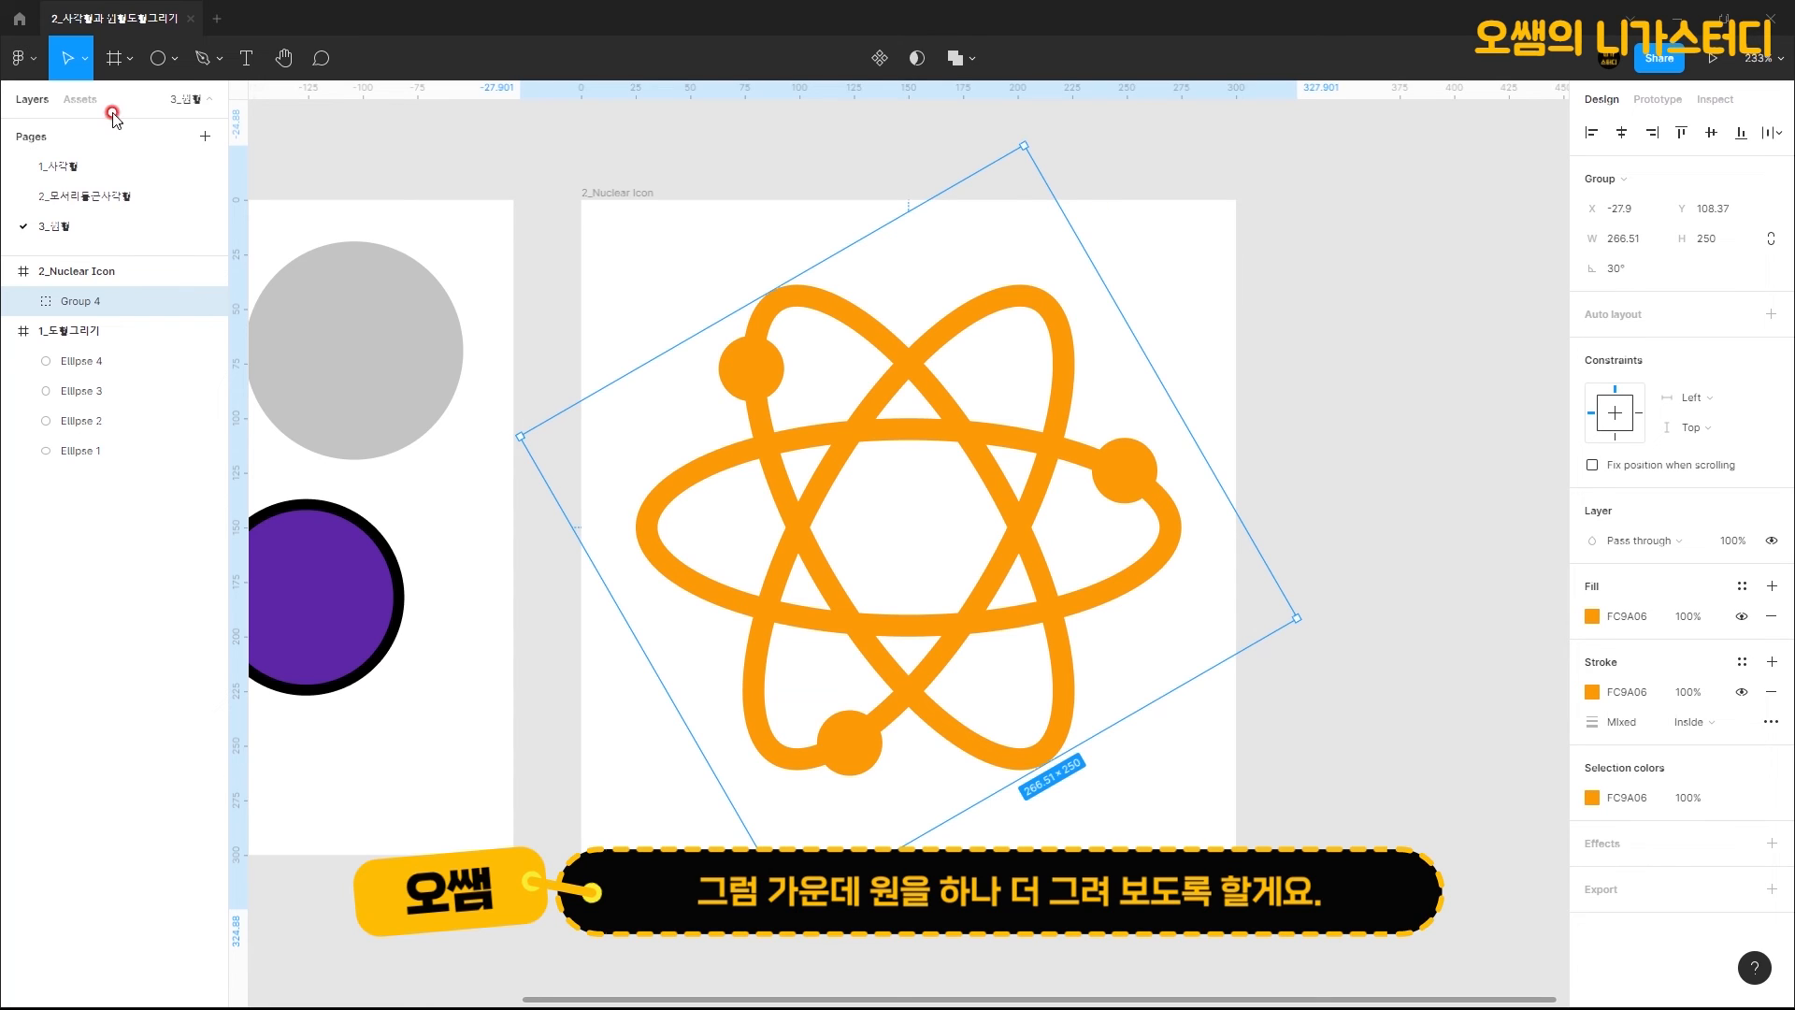
Step: Draw a circle about 33 × 33 outside the 2_Nuclear Icon frame and set its size to 50 × 50
click(158, 58)
drag(1262, 268, 1335, 340)
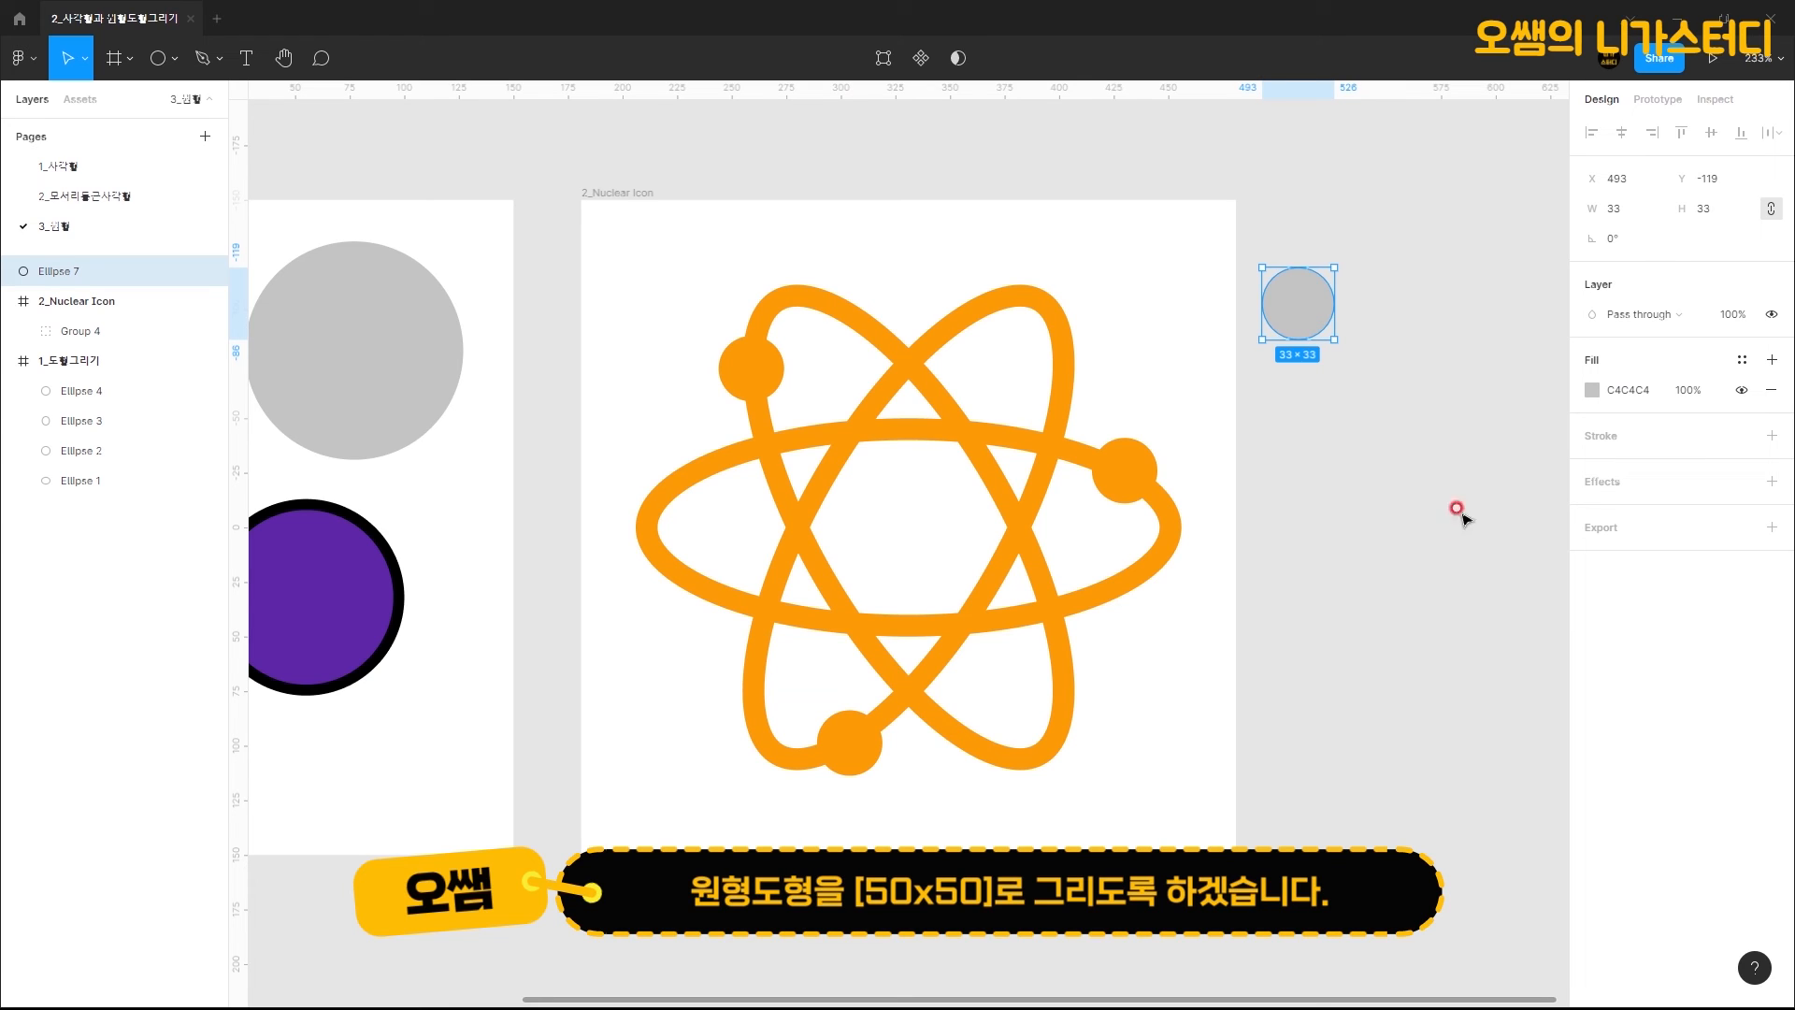
click(1615, 211)
text(50)
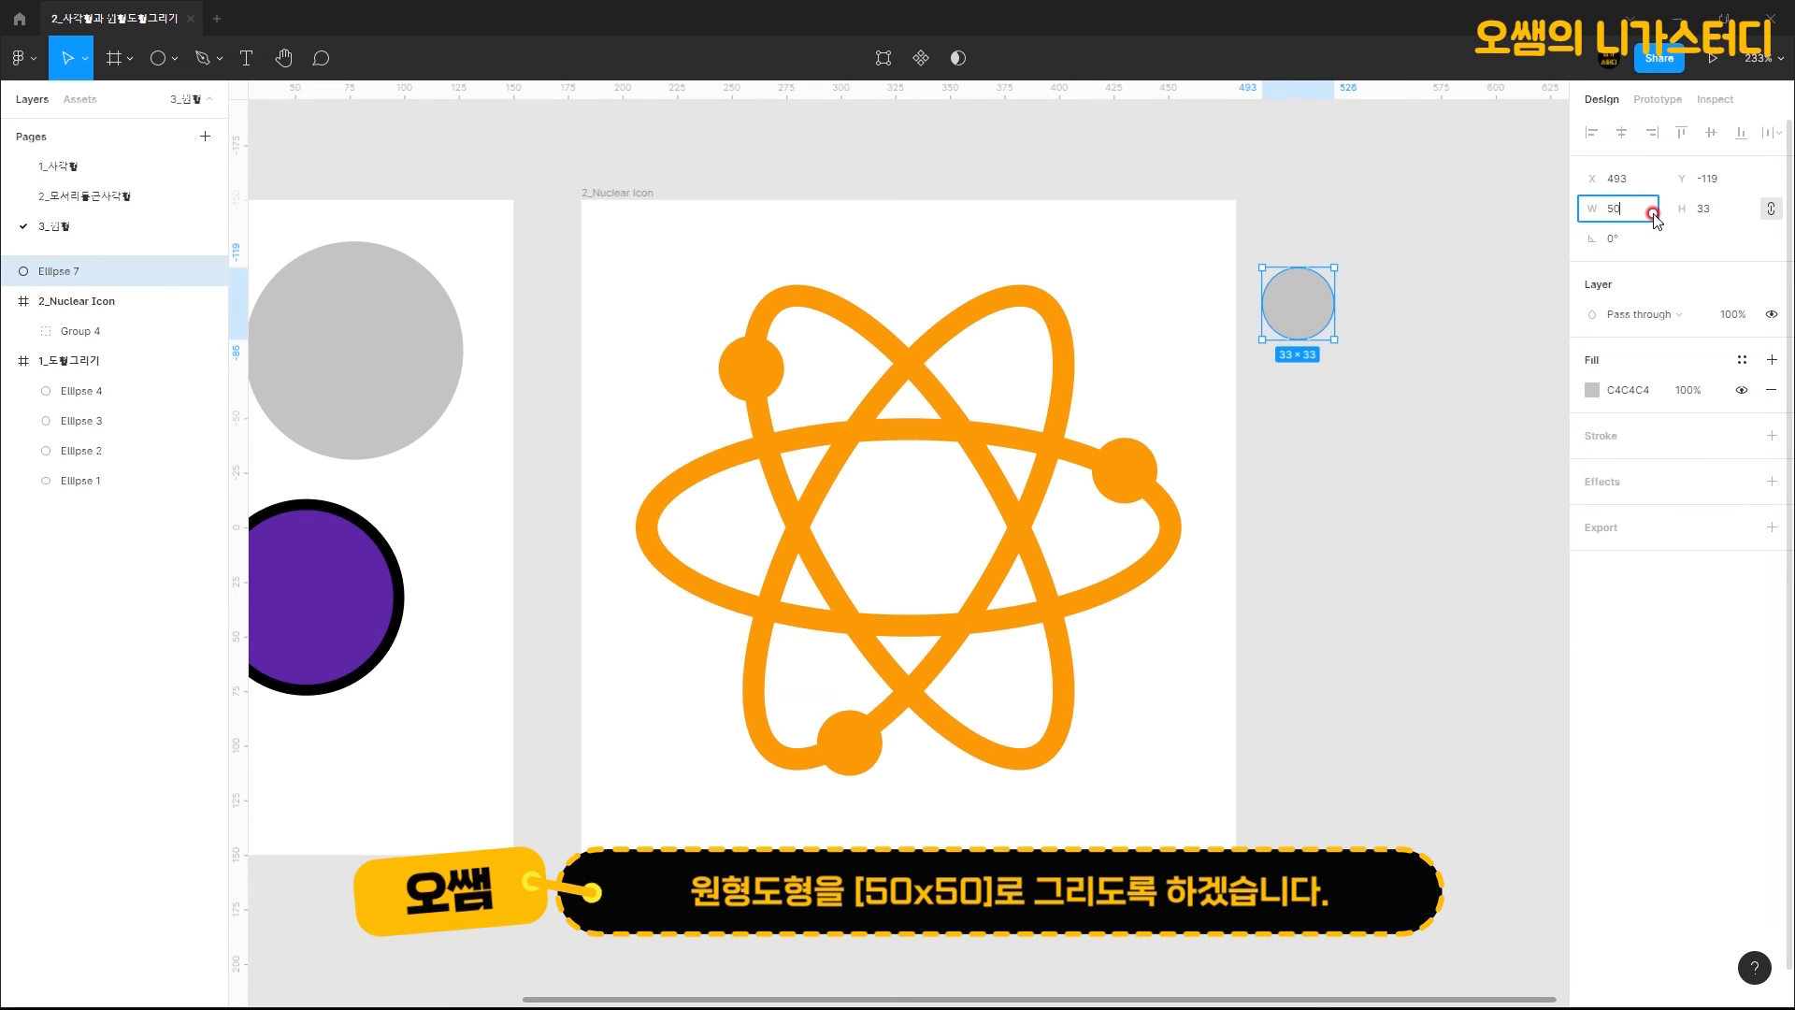
key(Tab)
text(50)
key(Return)
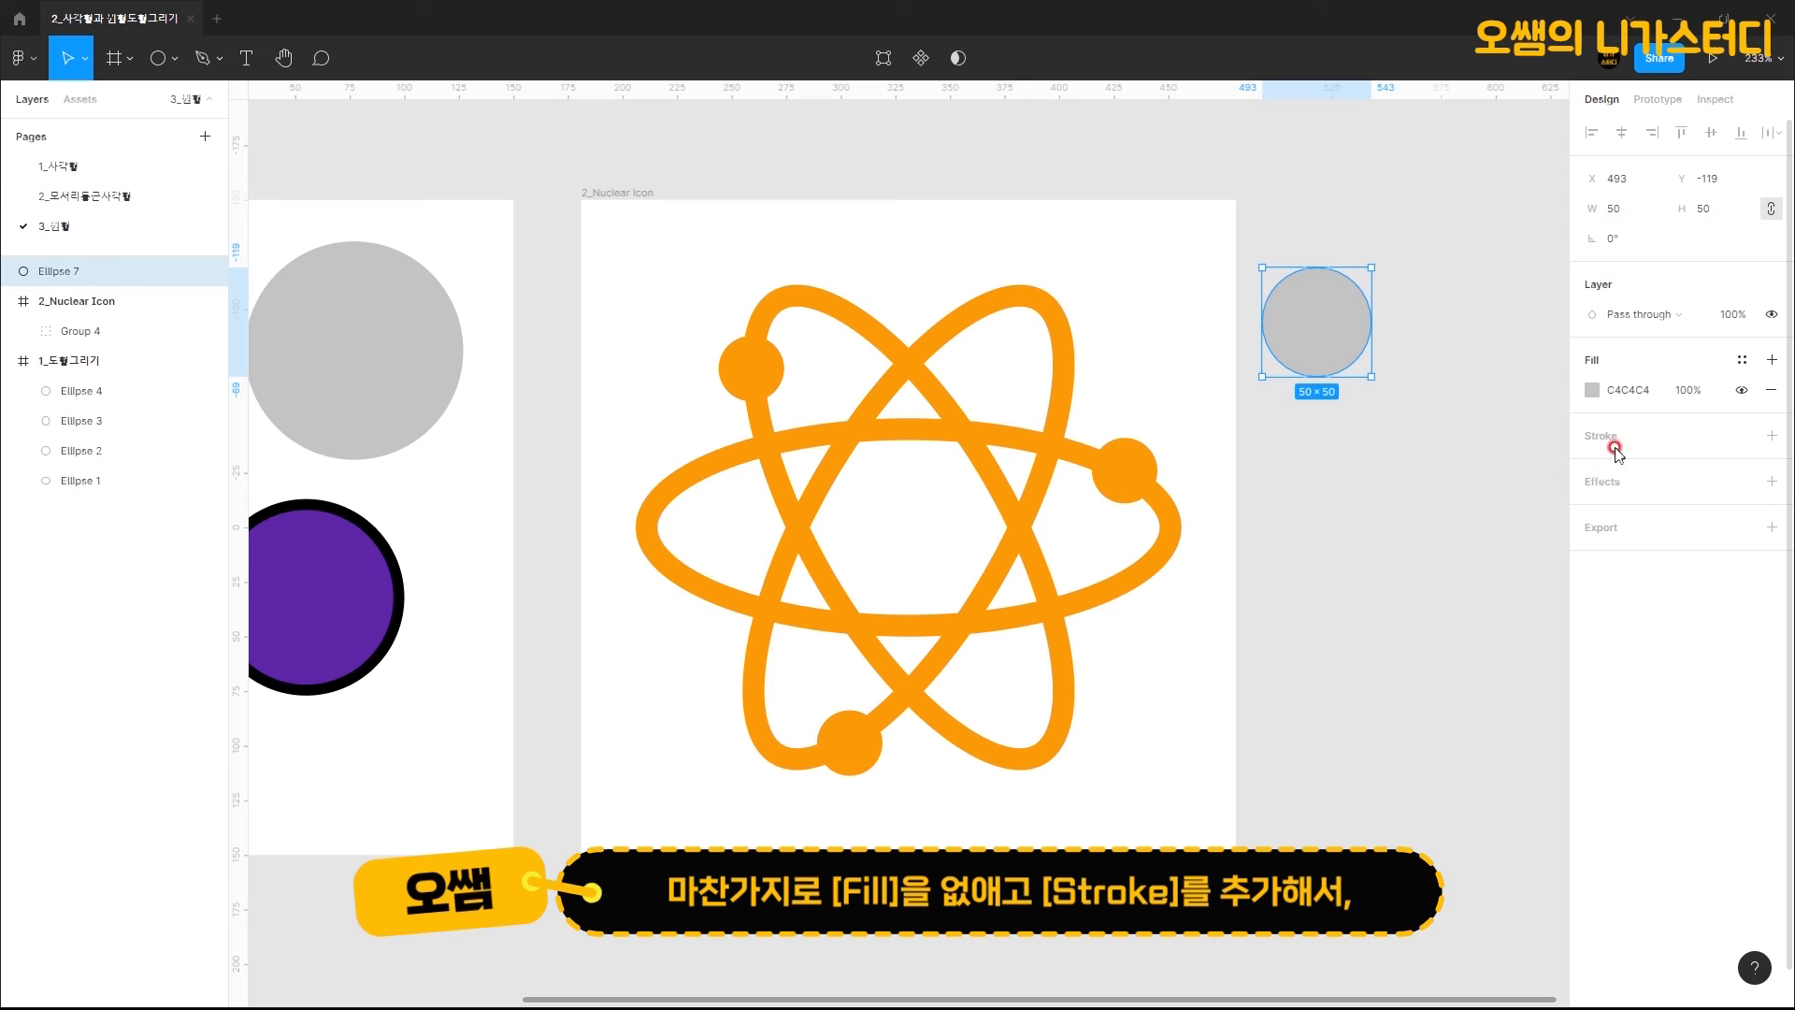
Step: Remove the new circle's fill and give it an FC9A06 orange inside stroke with a thickness of 10
click(1774, 394)
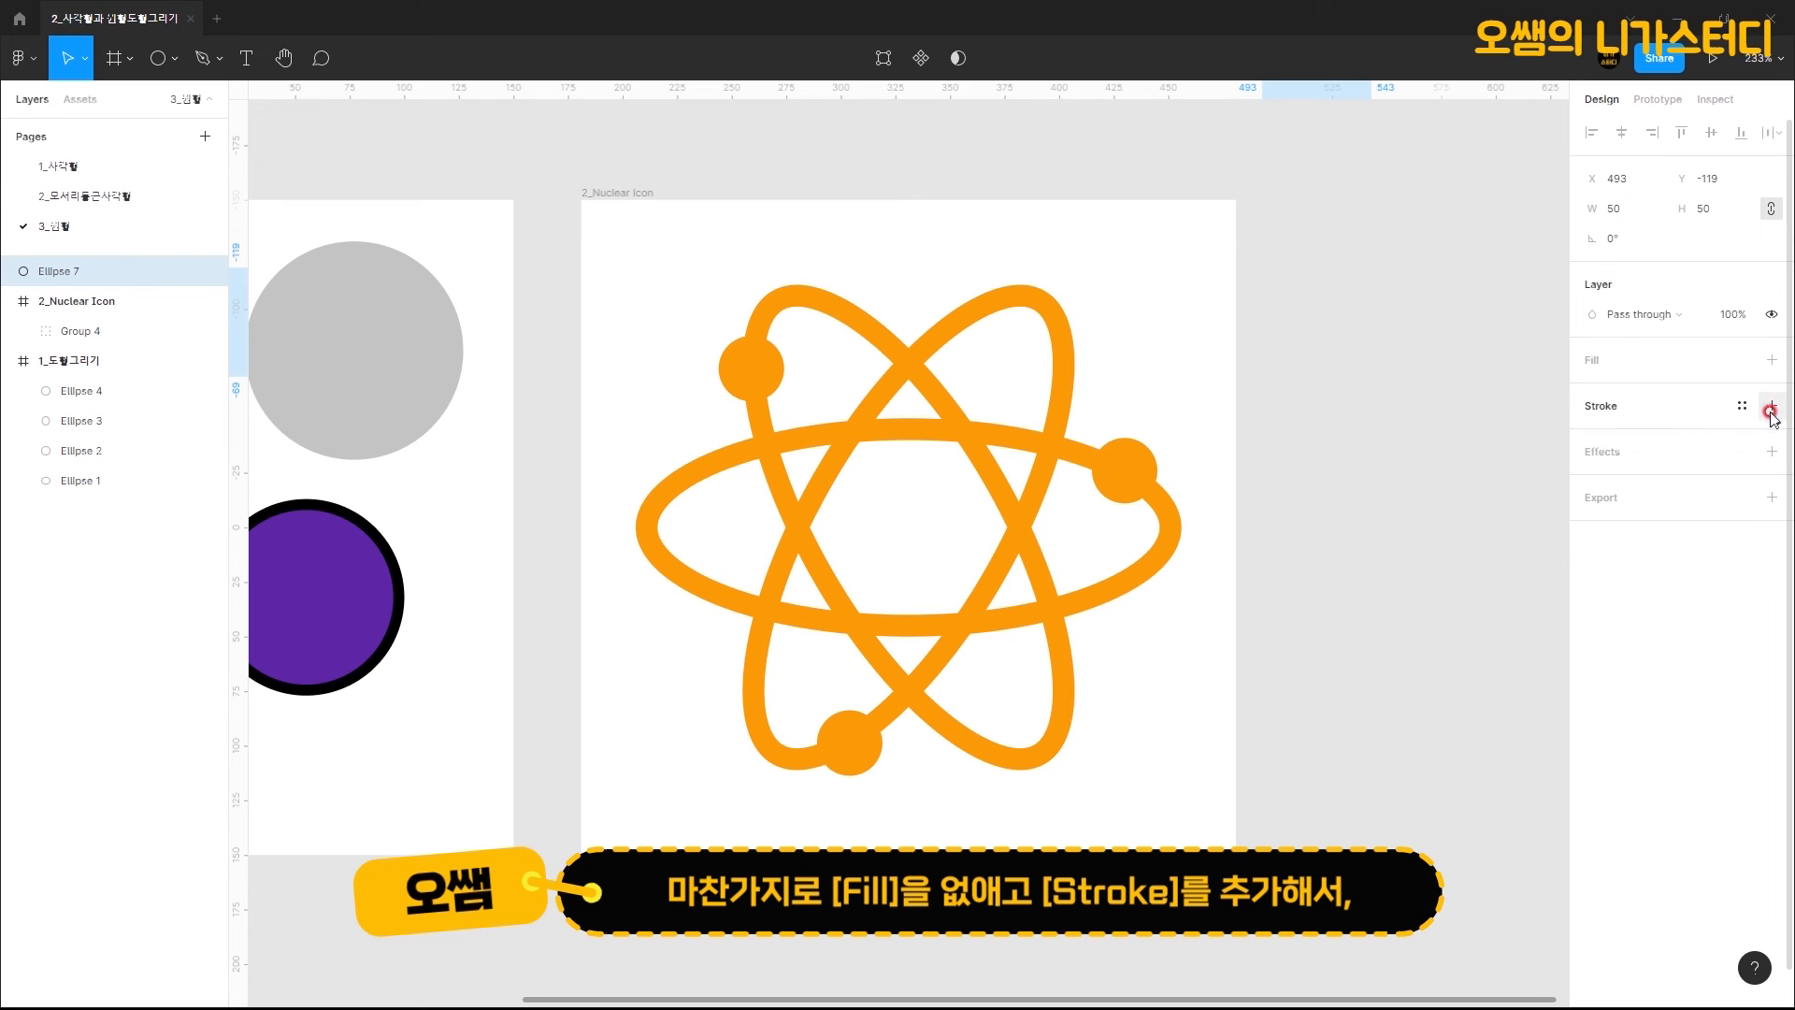
click(1773, 408)
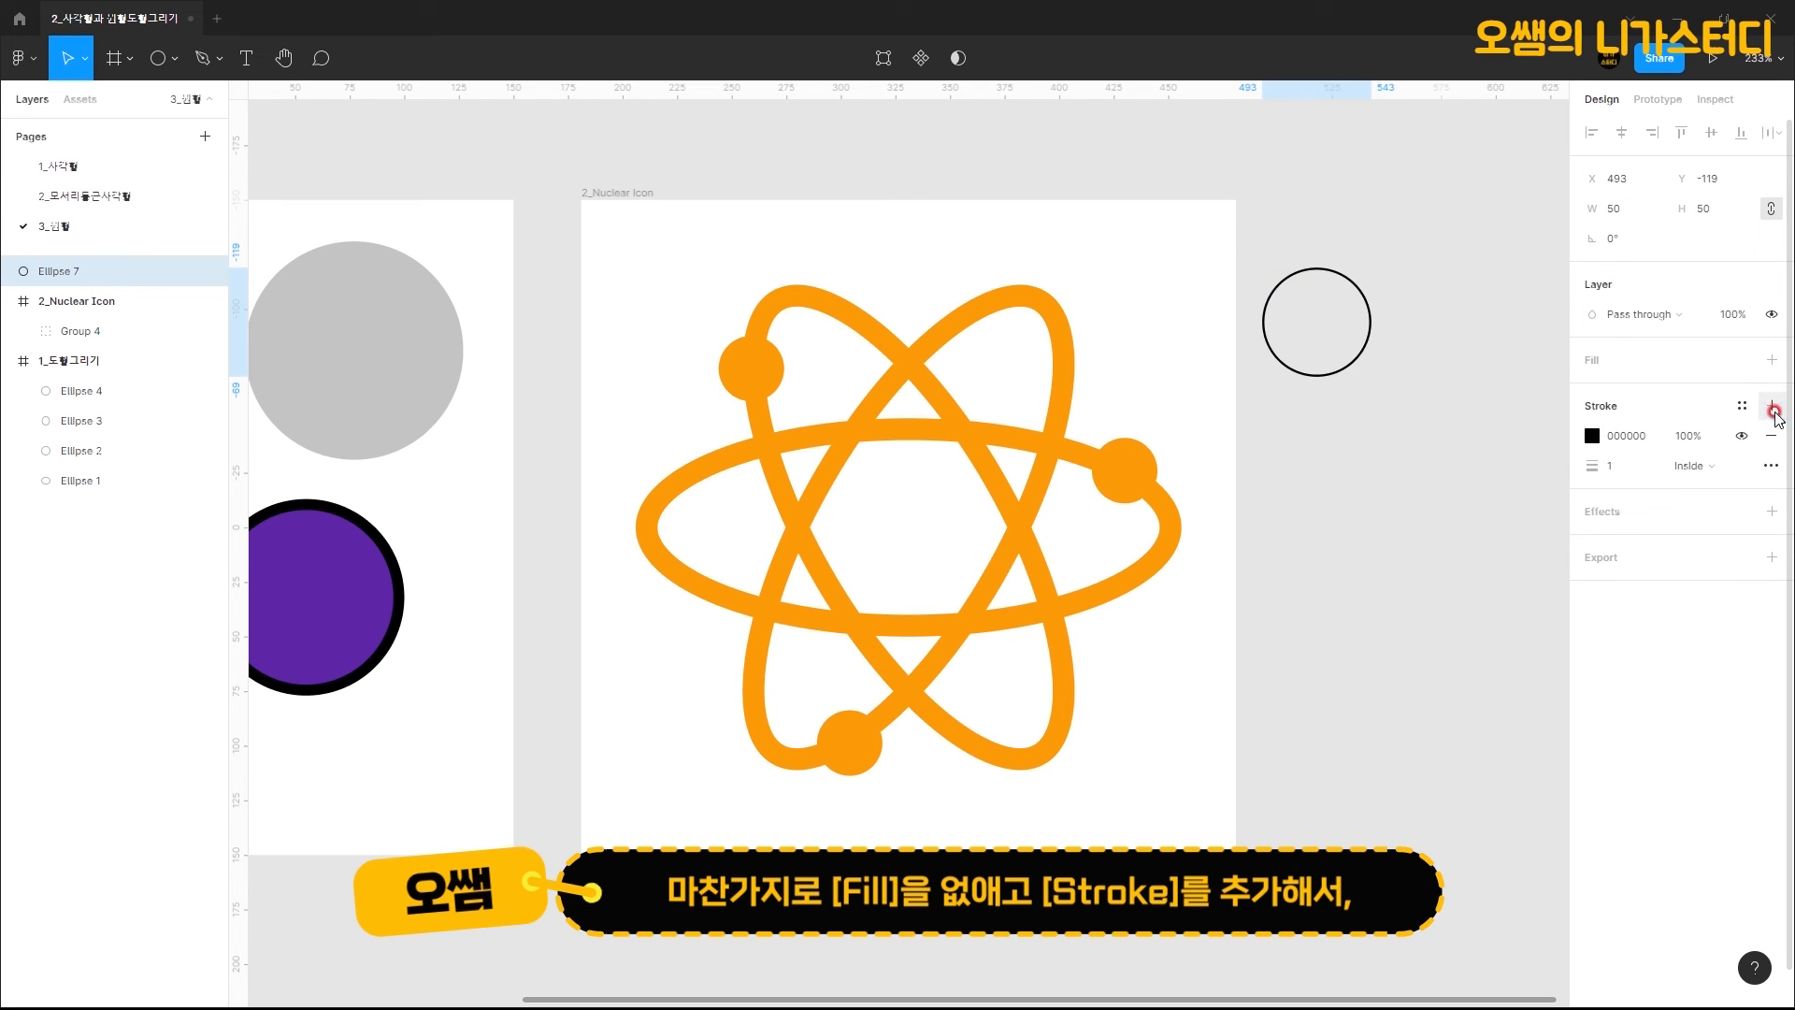
click(1593, 436)
click(1413, 837)
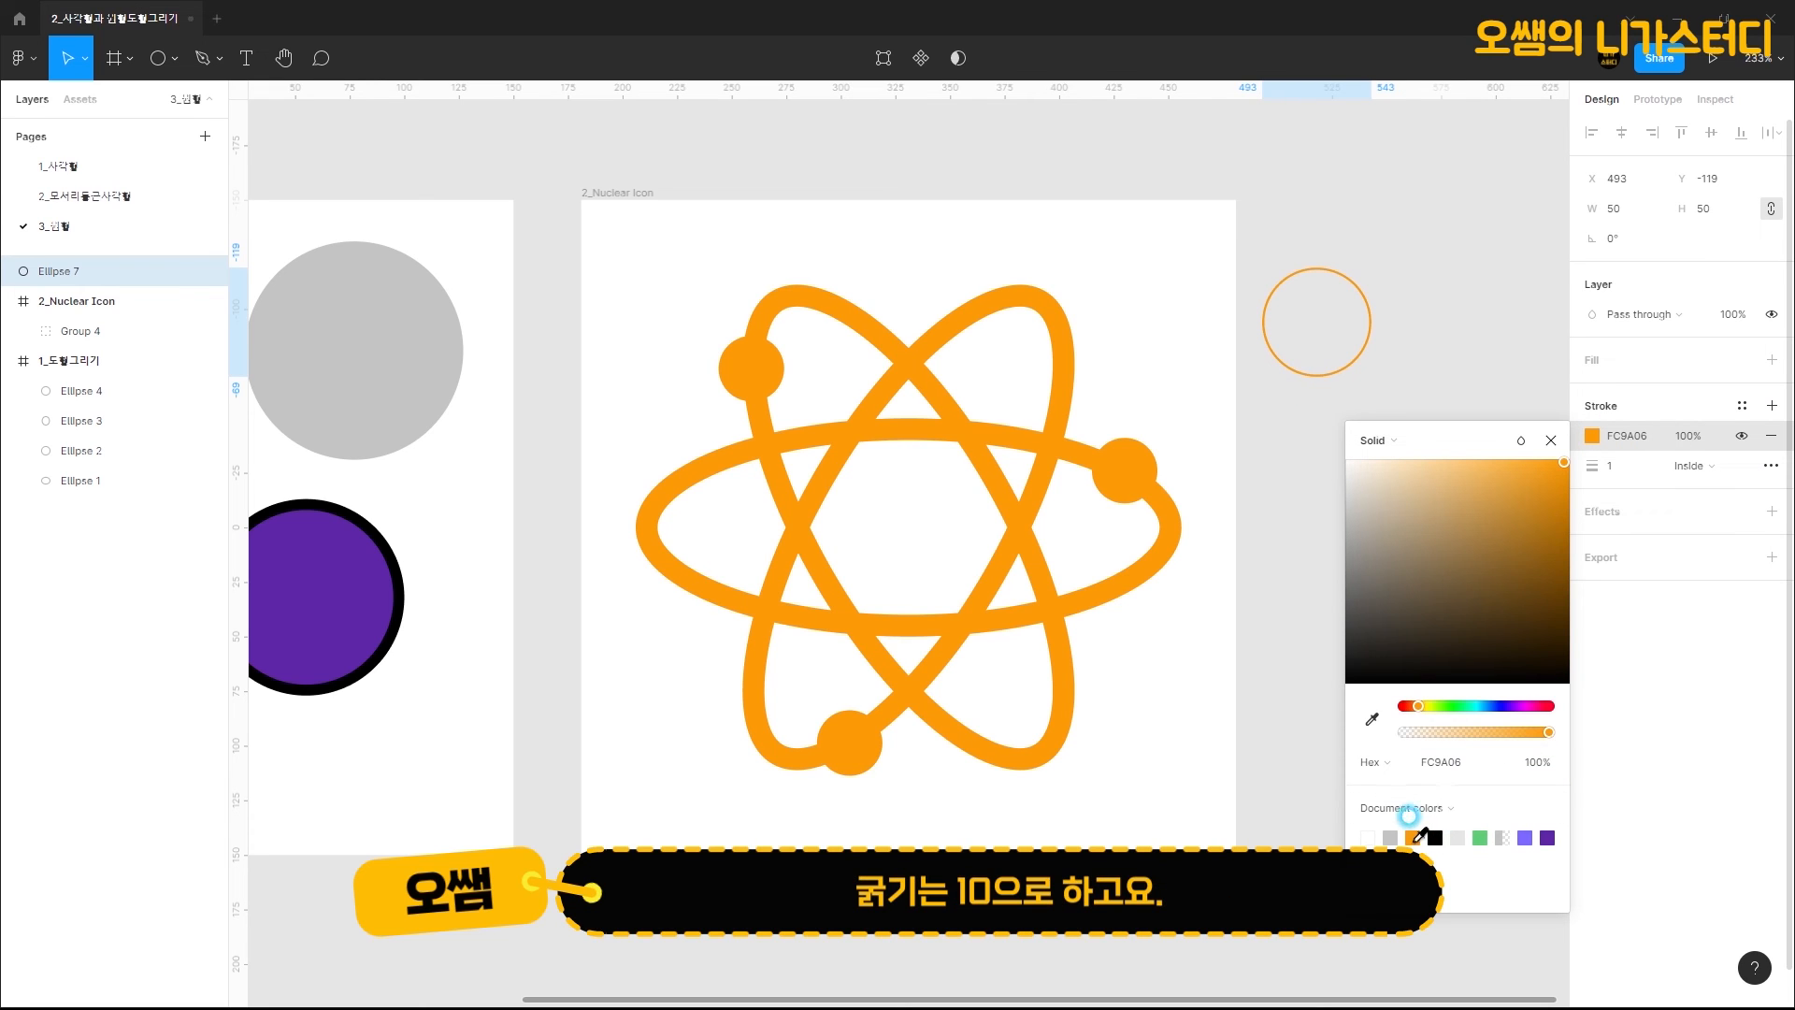
click(1622, 468)
text(10)
key(Return)
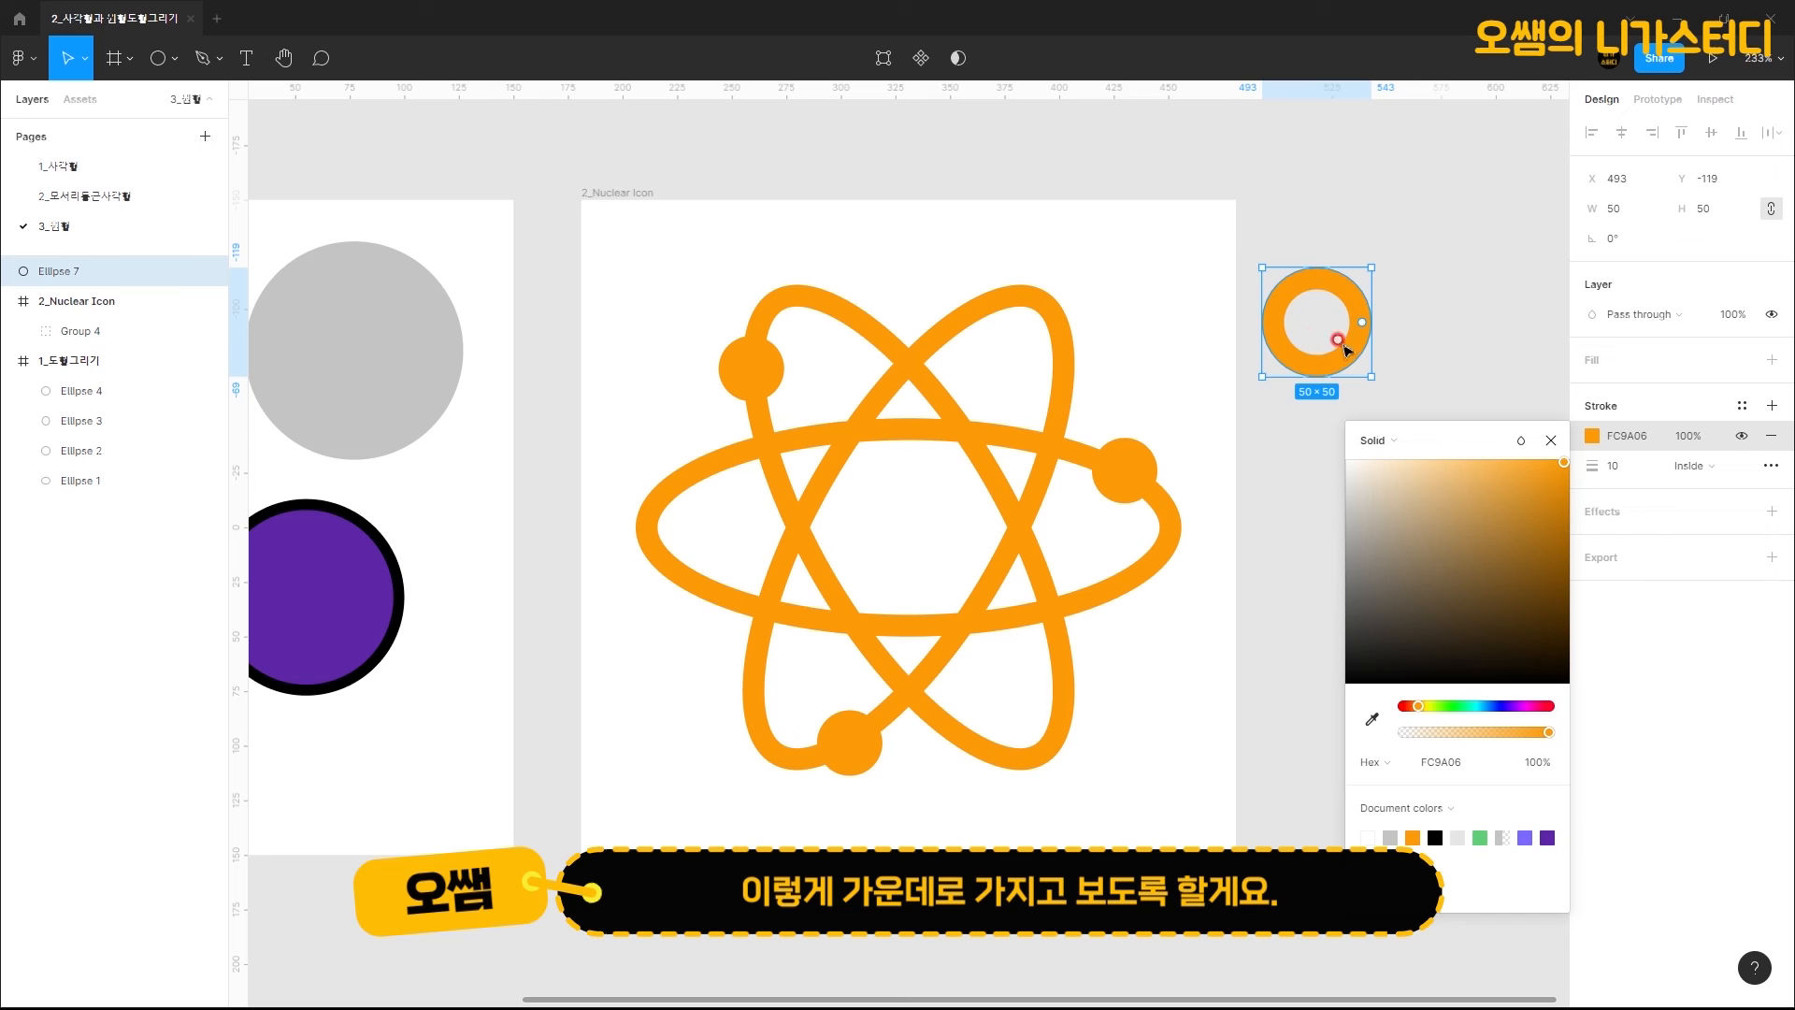
Step: Move the orange ring to the center of the nuclear icon, deselect it and close the file
mouse_move(1340, 343)
mouse_down()
mouse_move(1197, 441)
mouse_move(913, 549)
mouse_move(913, 533)
mouse_move(946, 548)
mouse_up()
click(1281, 369)
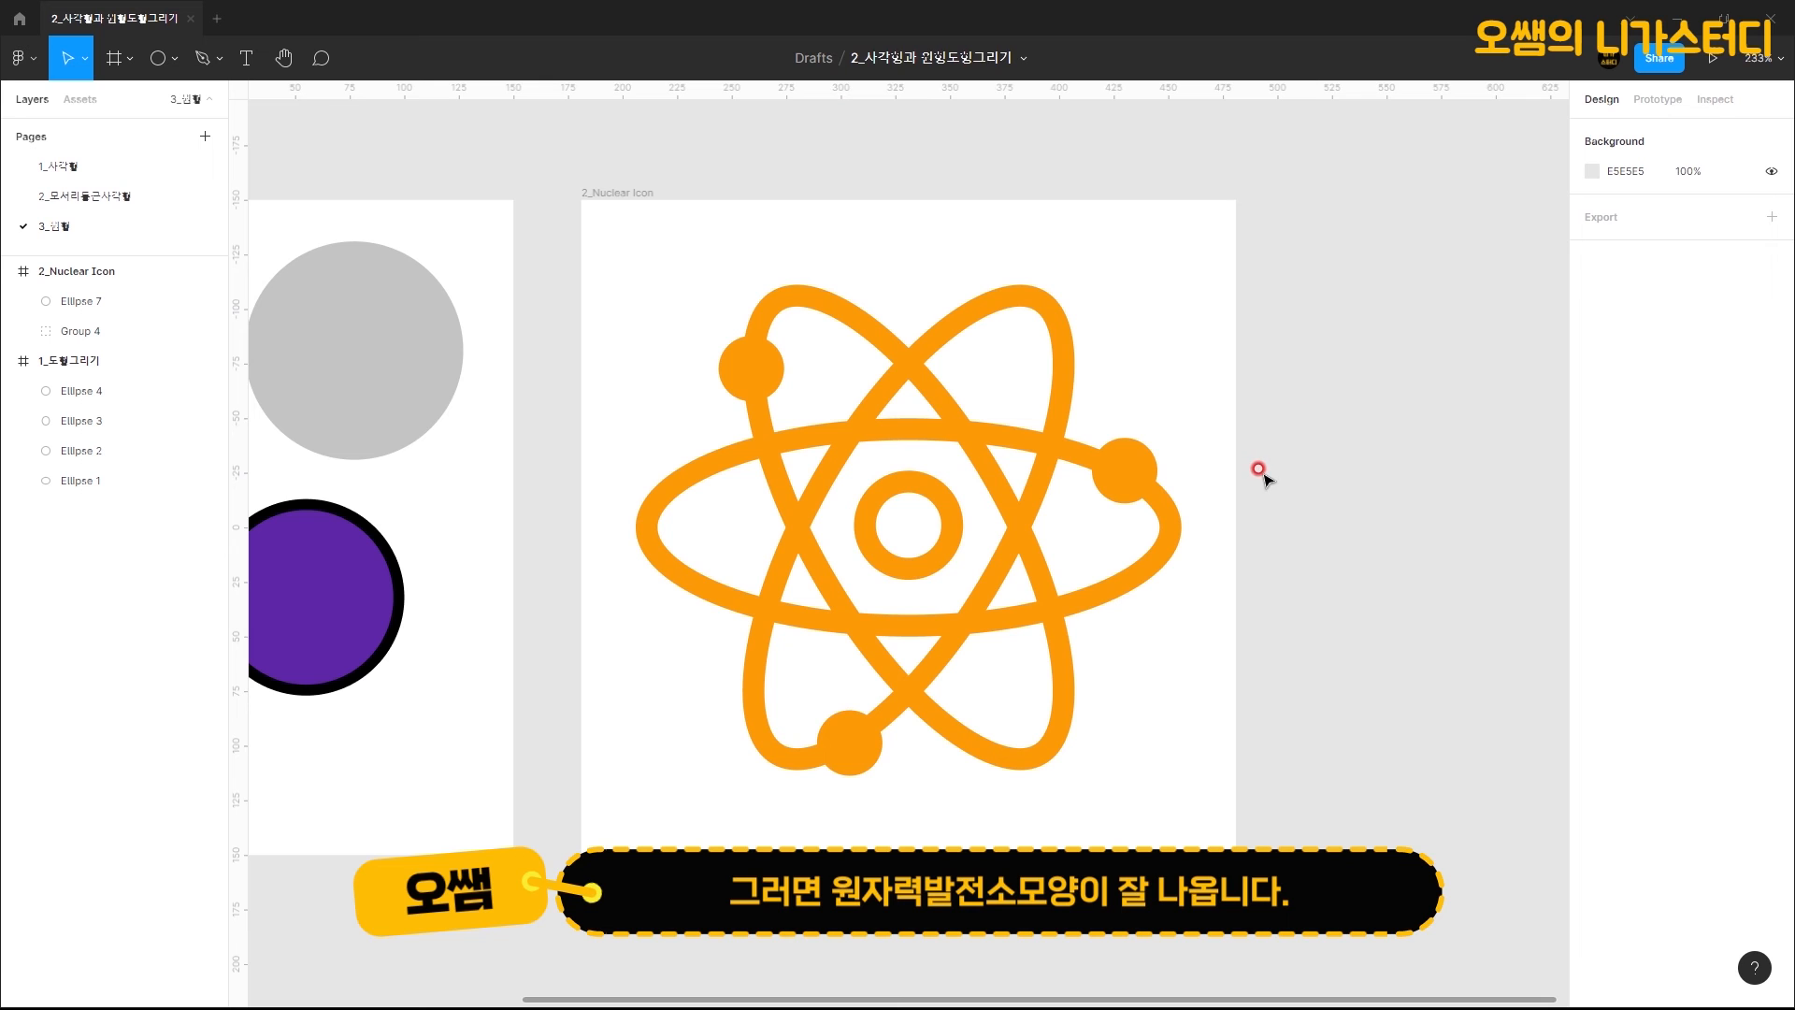
key(ctrl+w)
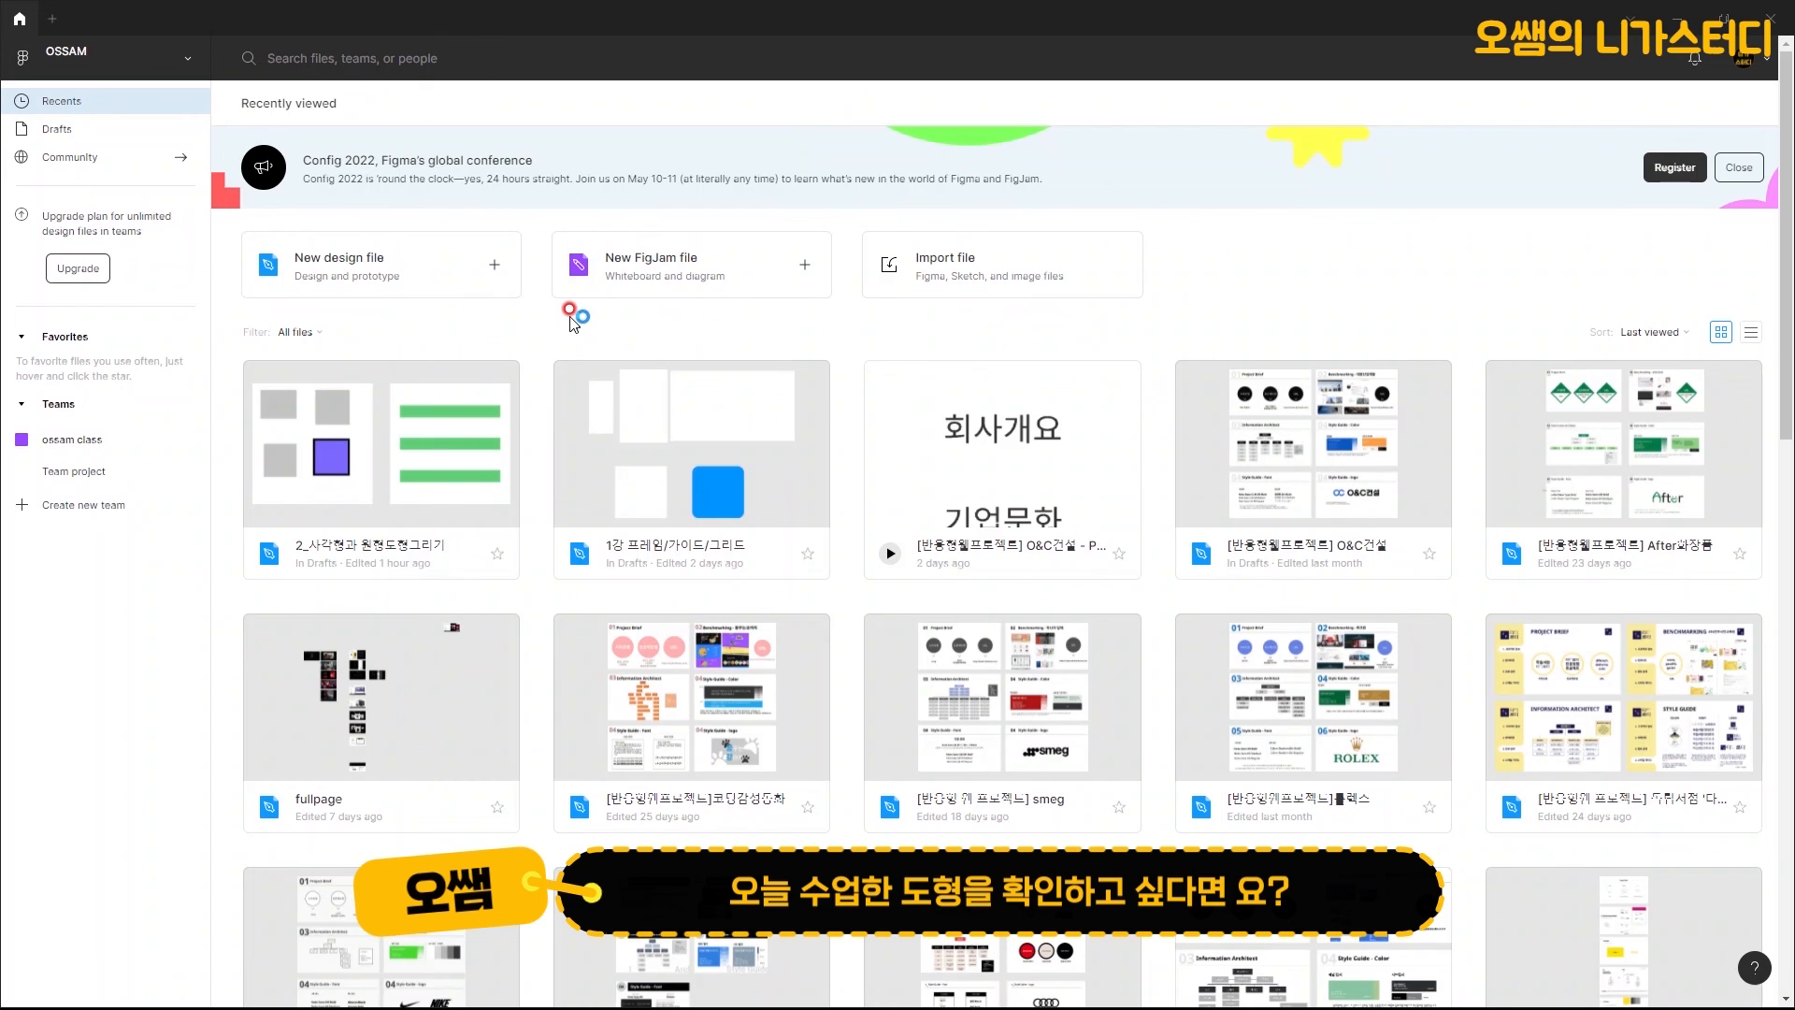
Step: Go to the Figma Community and search it for "ossam"
click(68, 165)
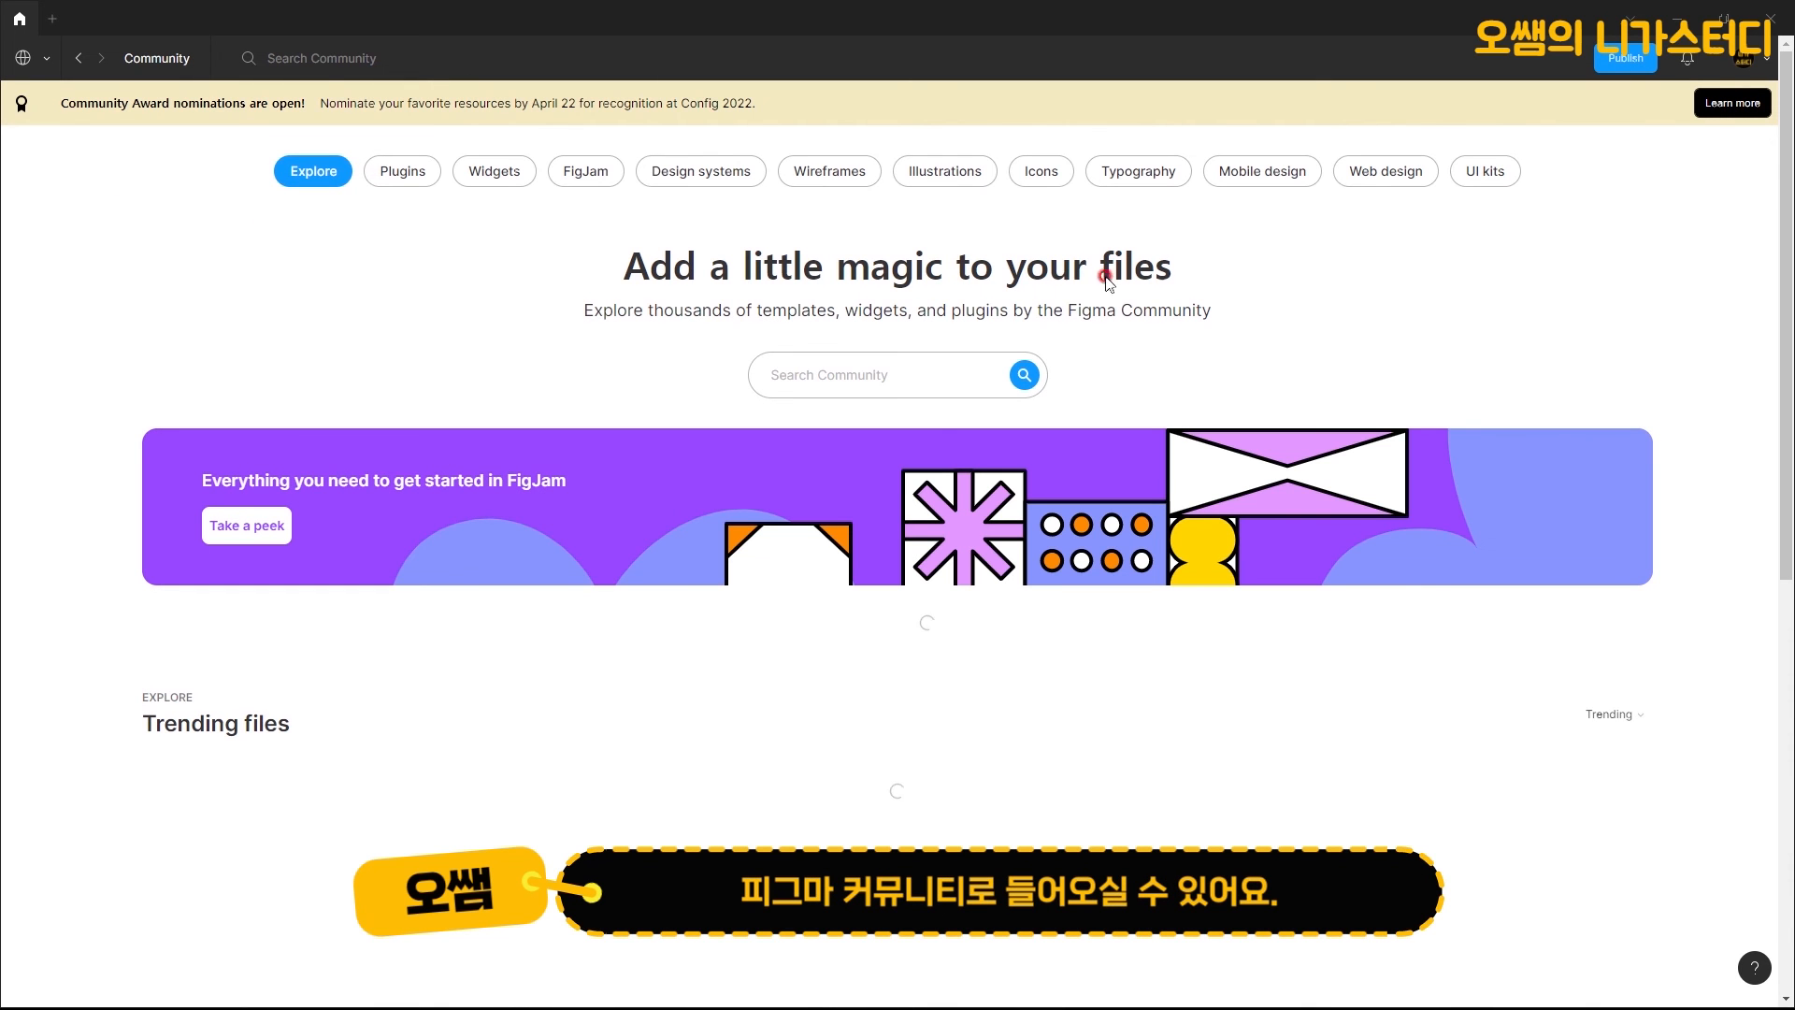
click(893, 372)
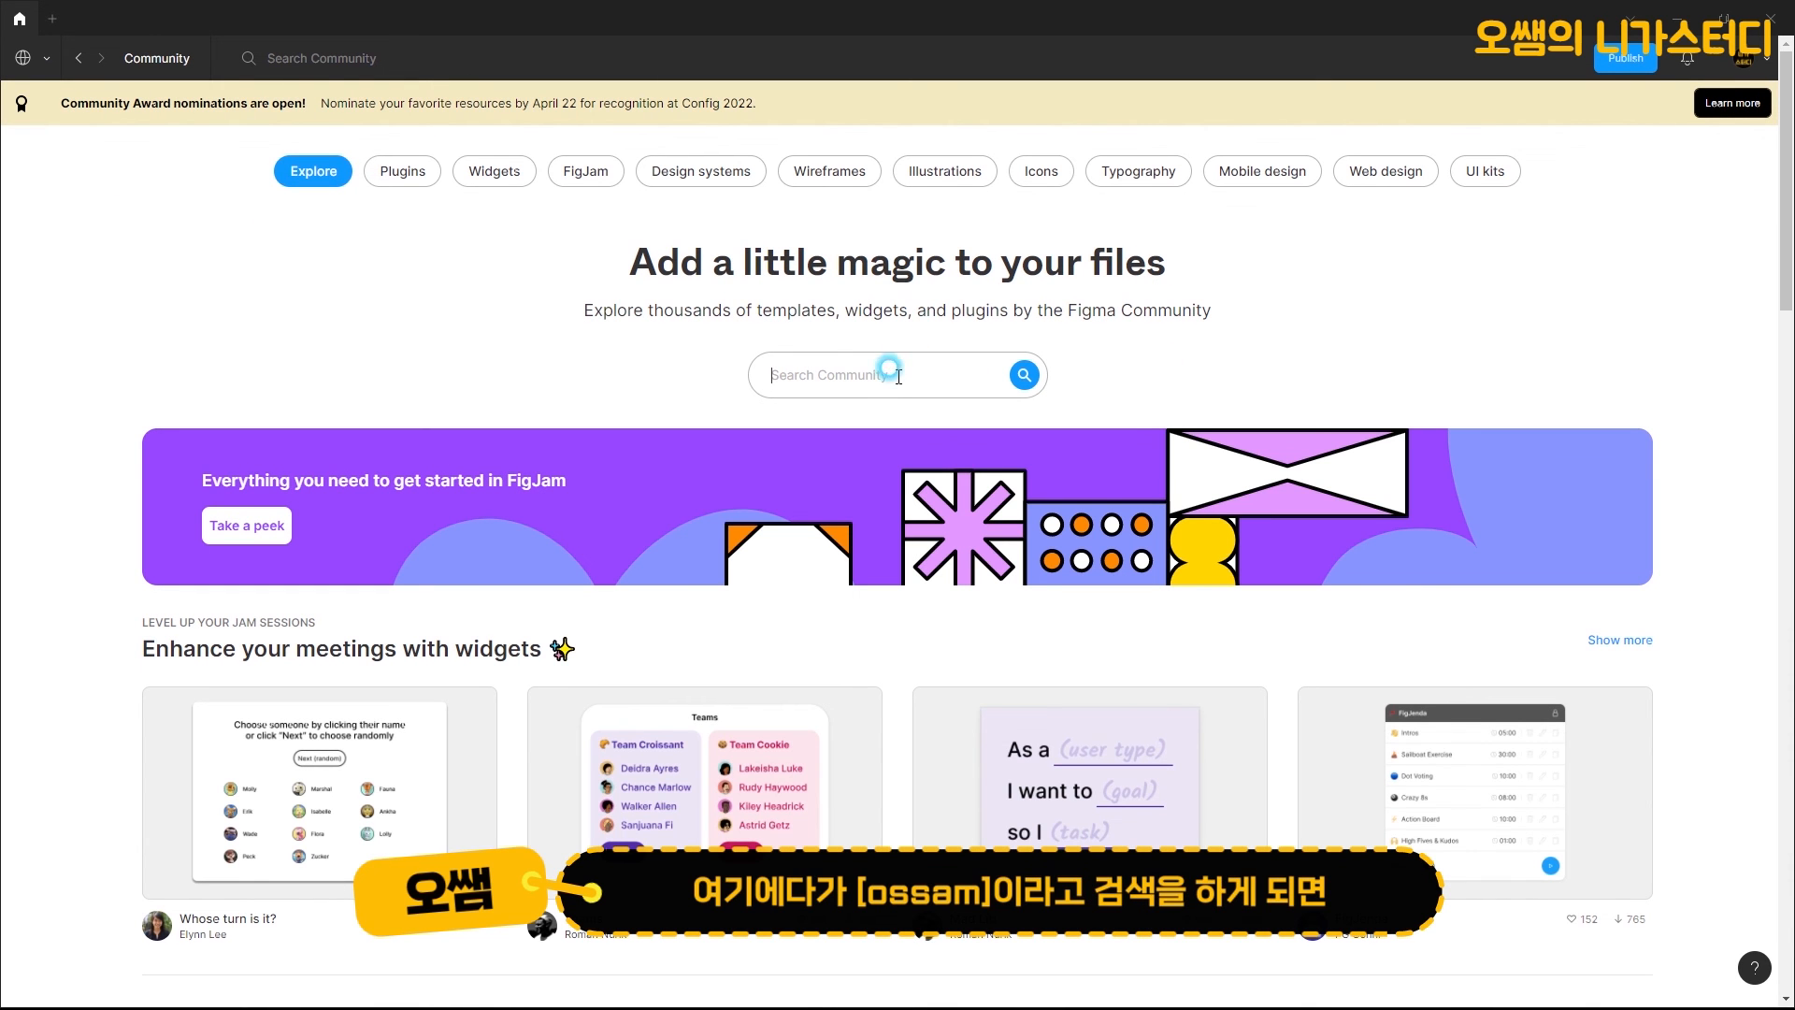
text(ㅐㄴㄴ)
key(BackSpace)
text(ossam)
key(Return)
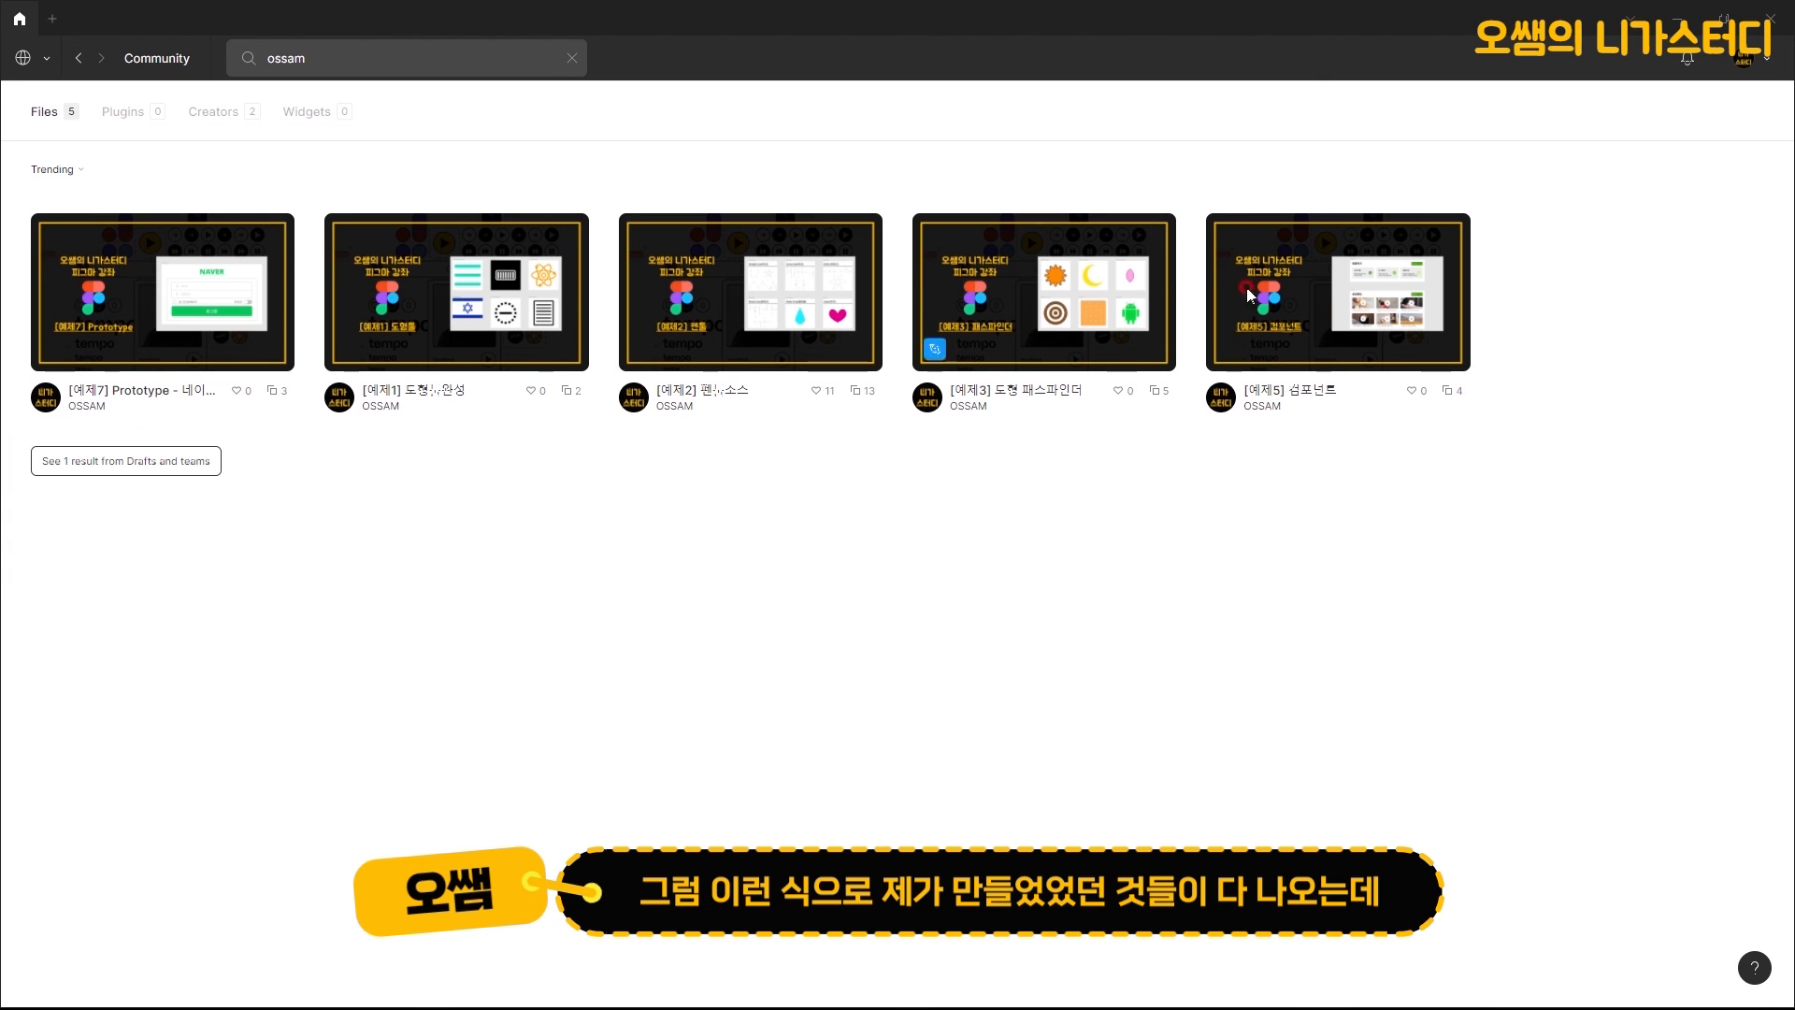
Step: Open the file [예제1] 도형툴완성 from the OSSAM creator profile and duplicate it to the drafts
click(222, 113)
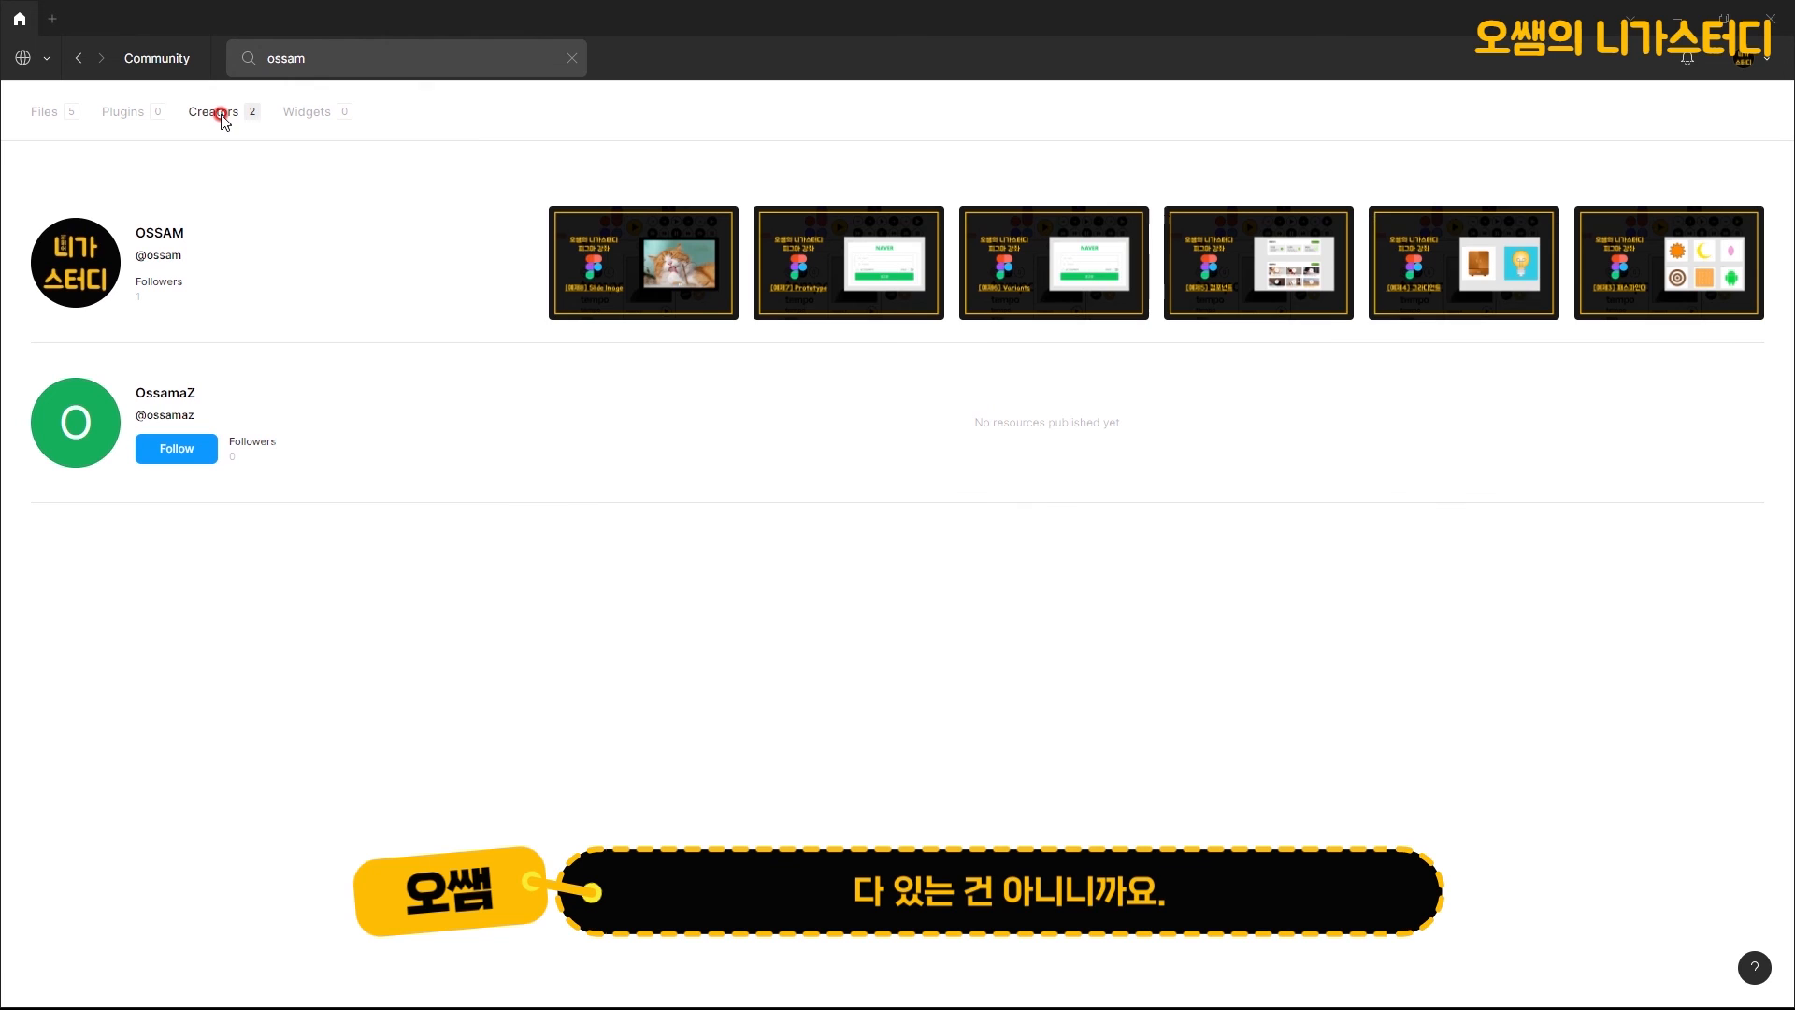
click(89, 276)
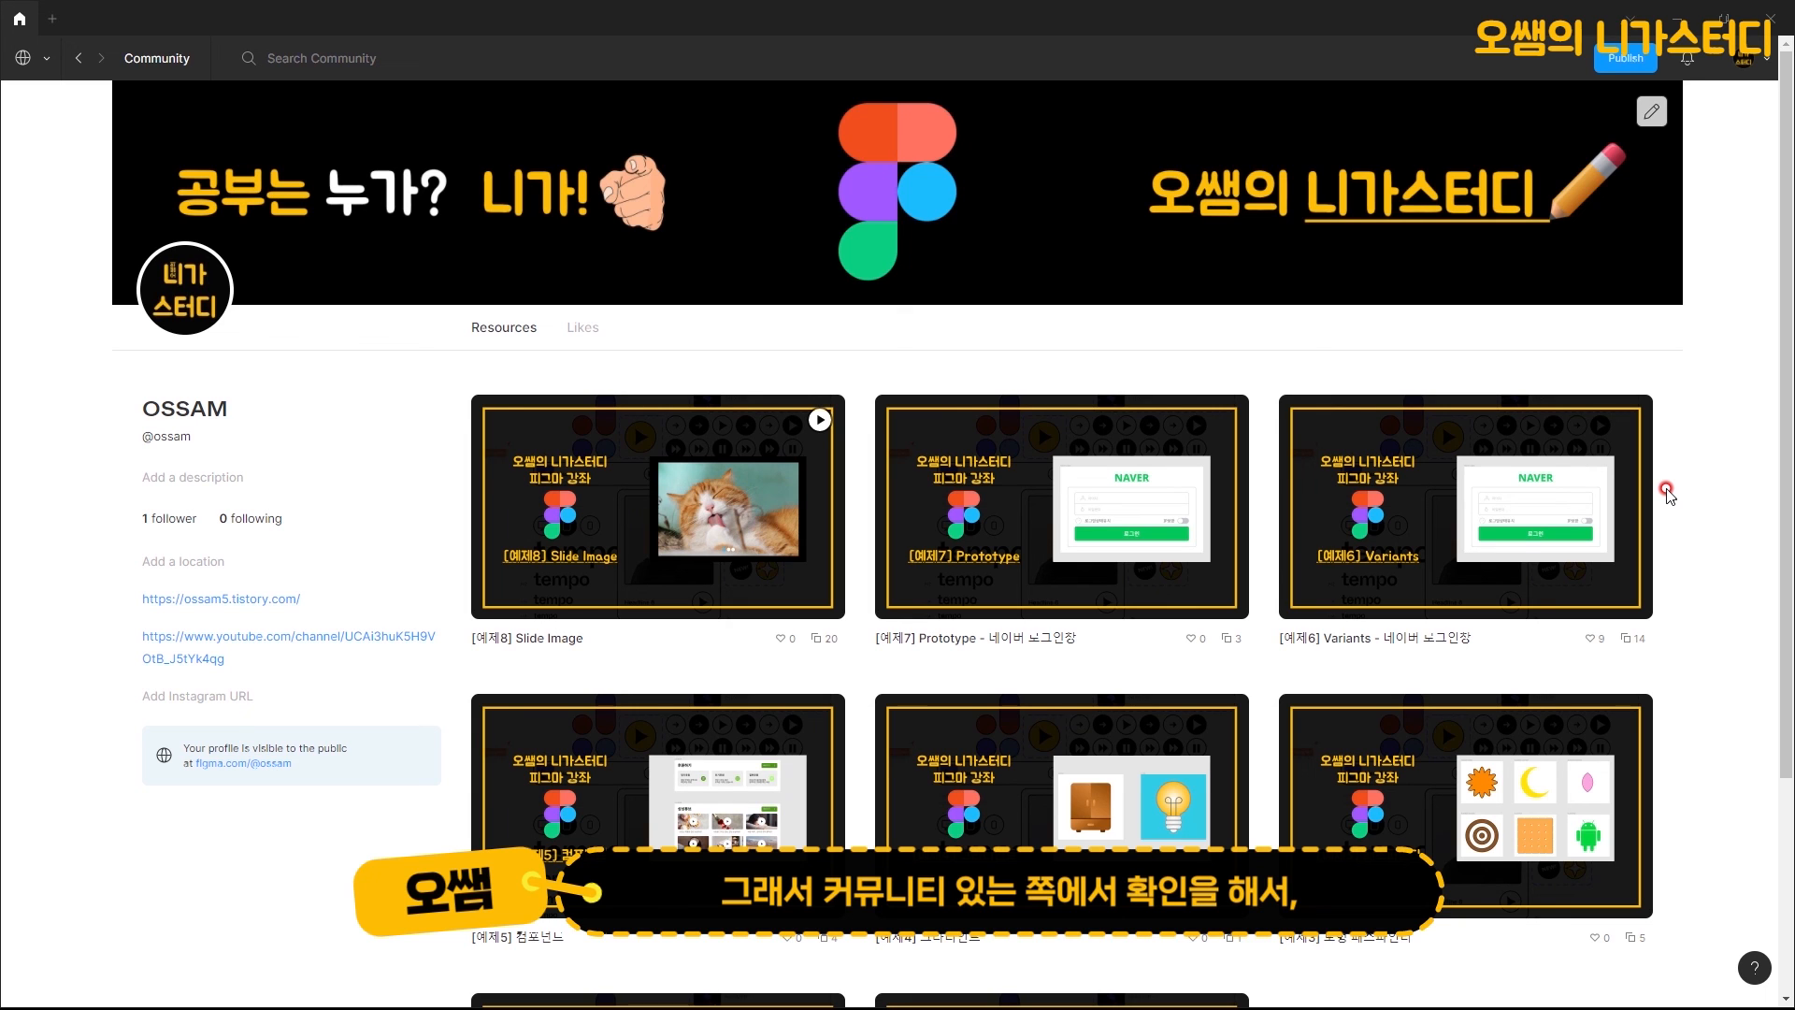
scroll(1665, 496, down, 3)
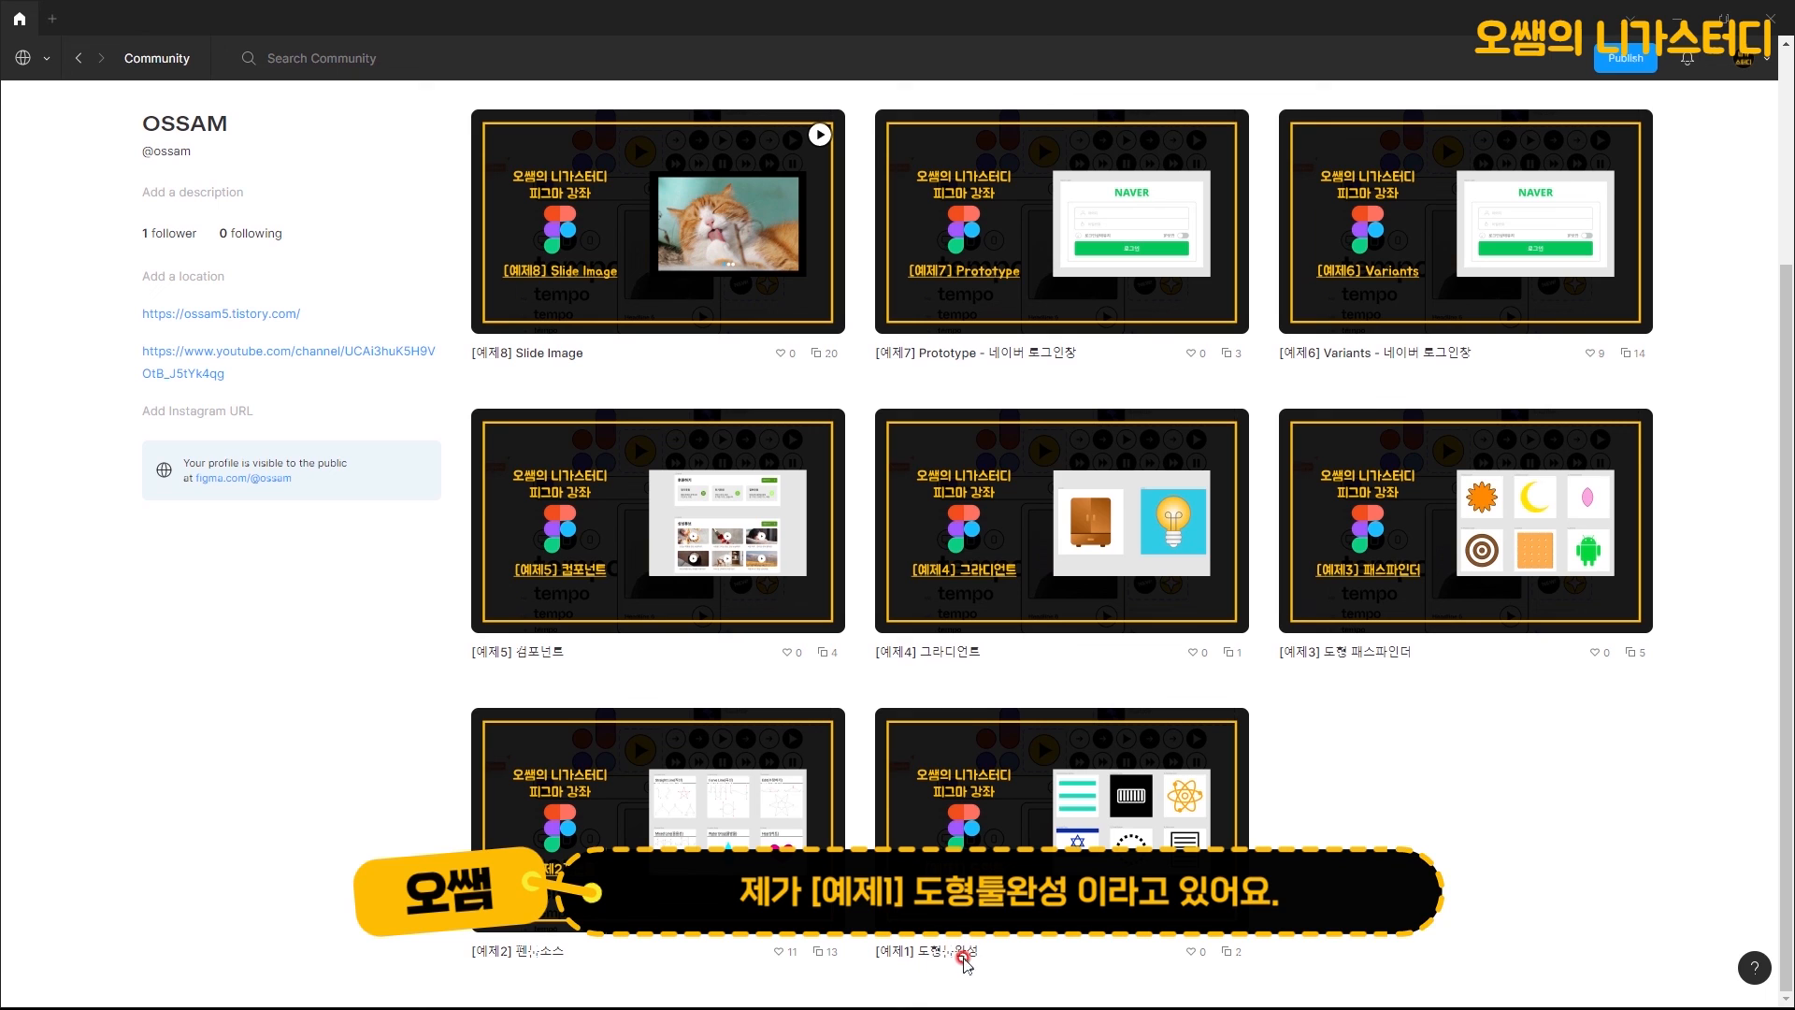
click(1055, 794)
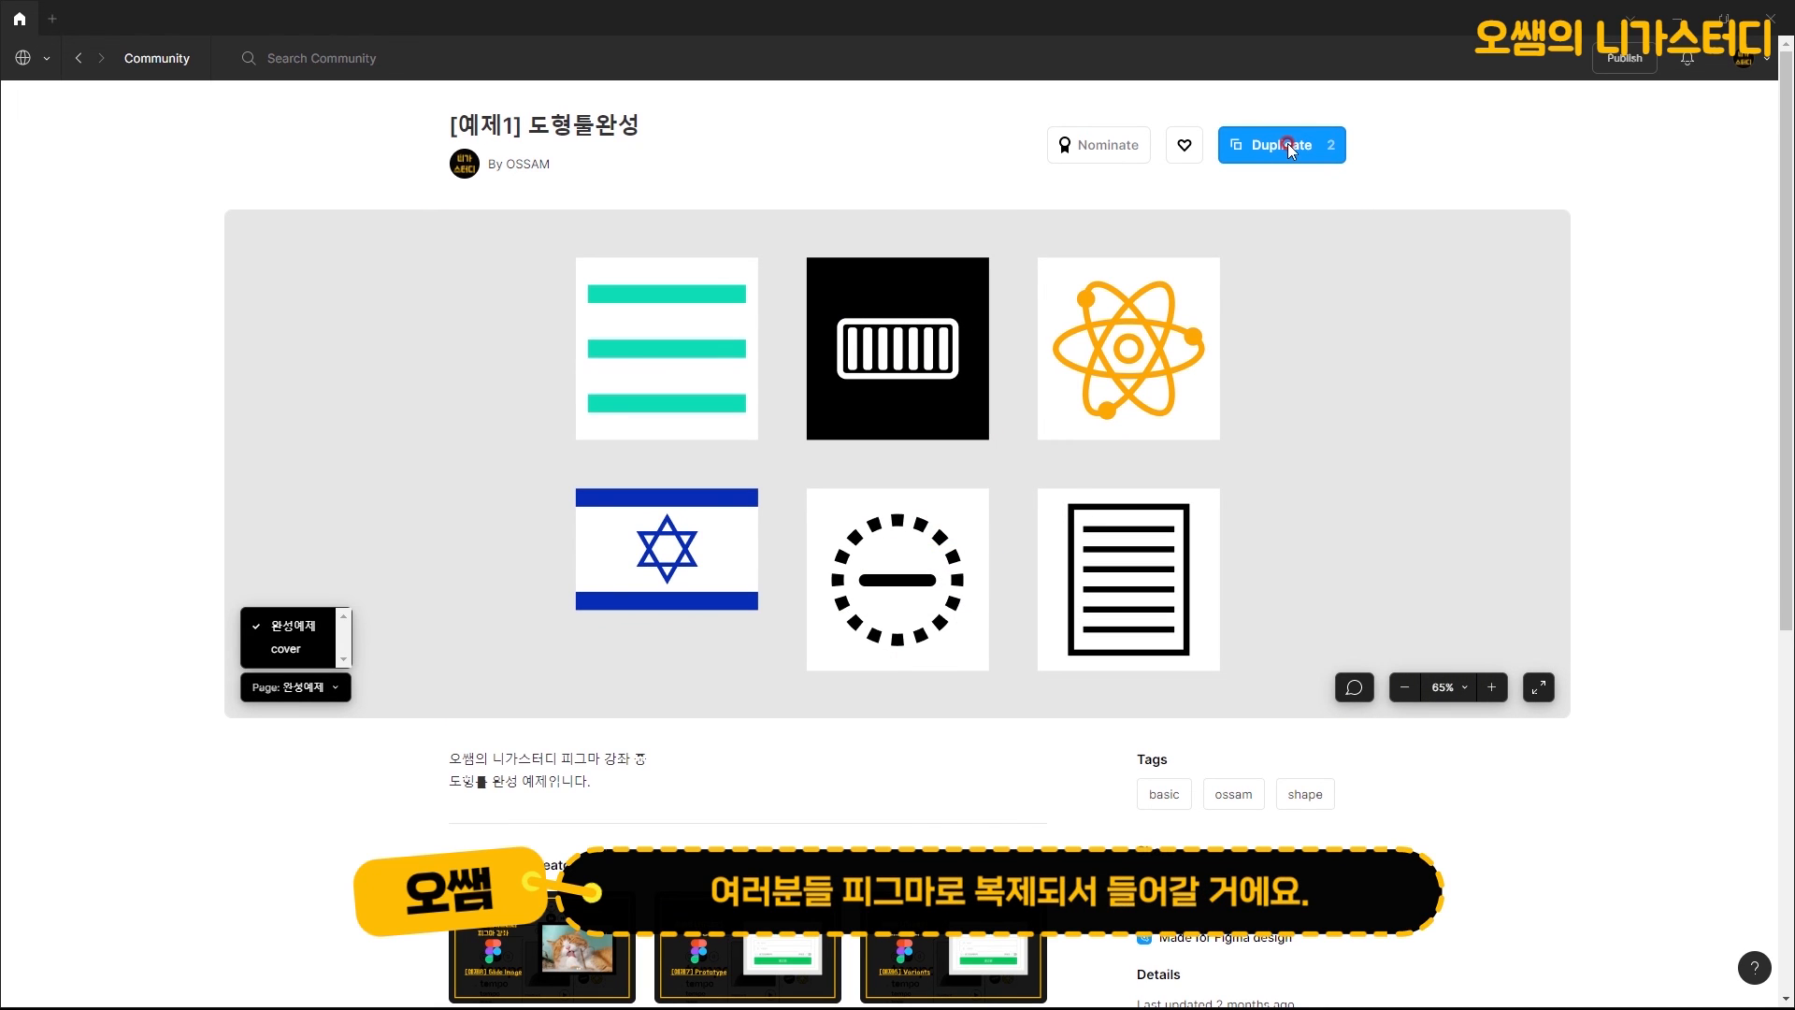
click(1288, 144)
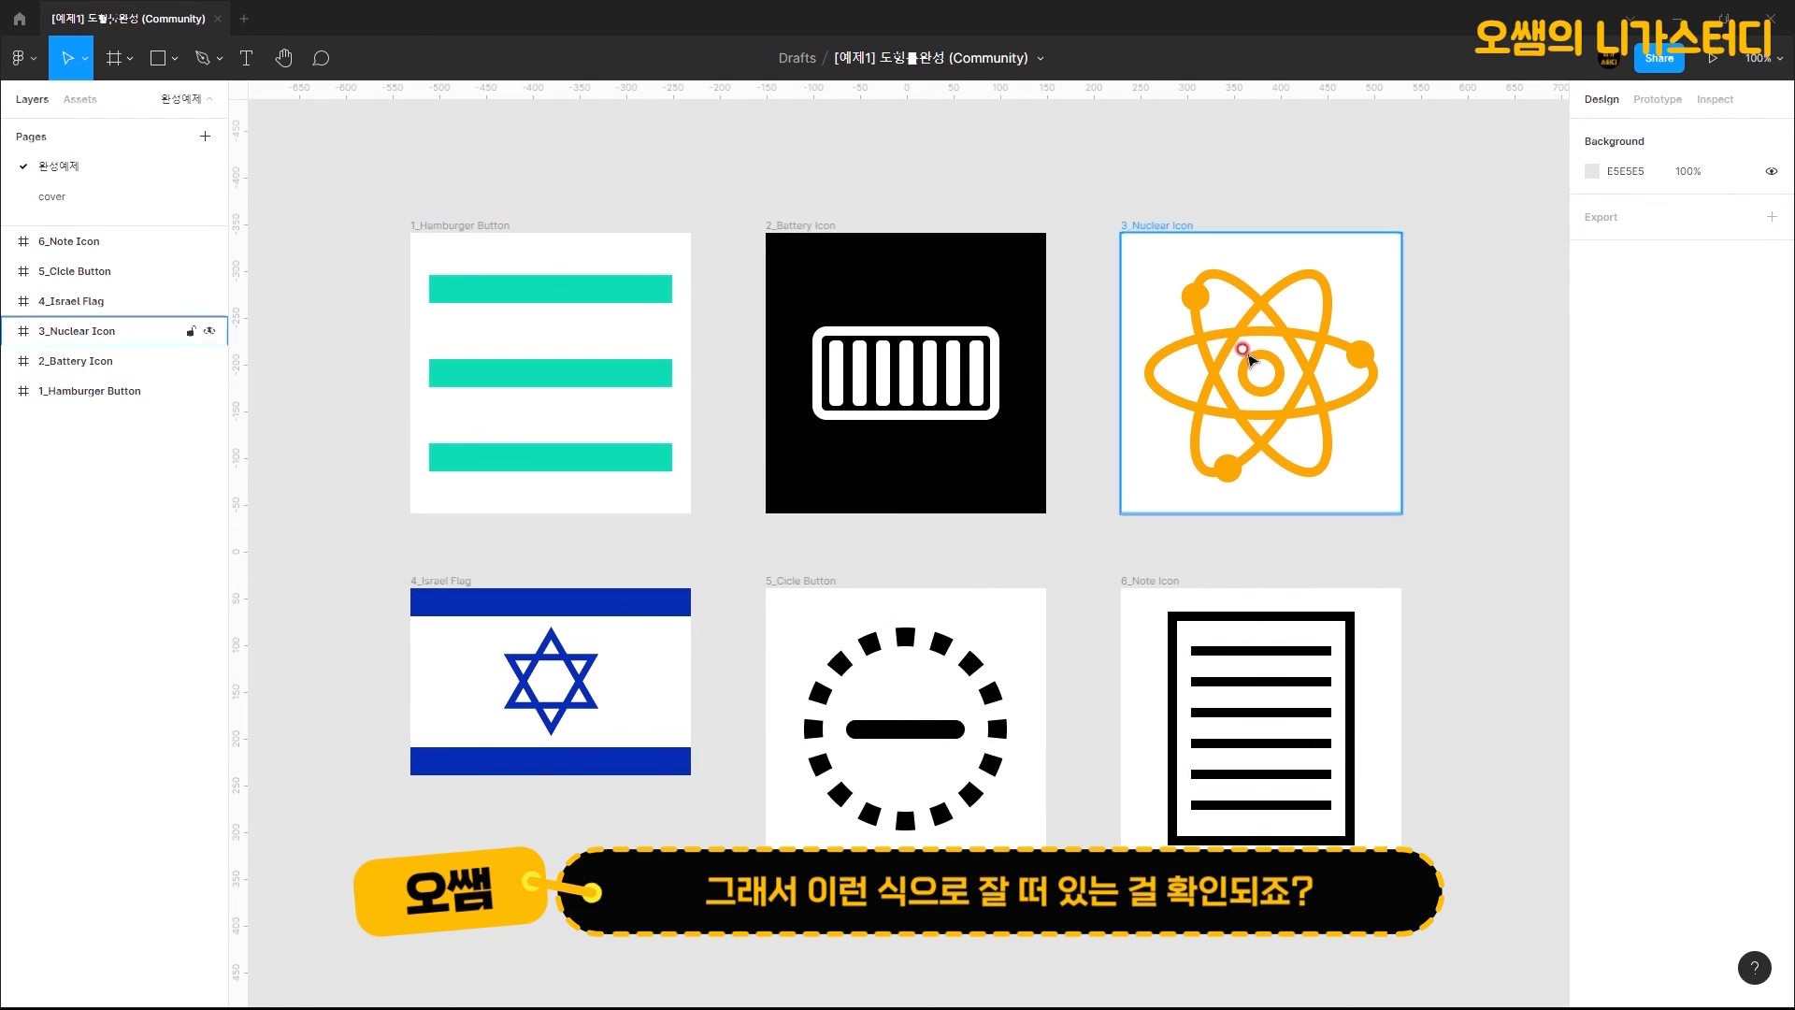
Step: Close the duplicated Community file and switch back to the OSSAM account's recent files
click(216, 18)
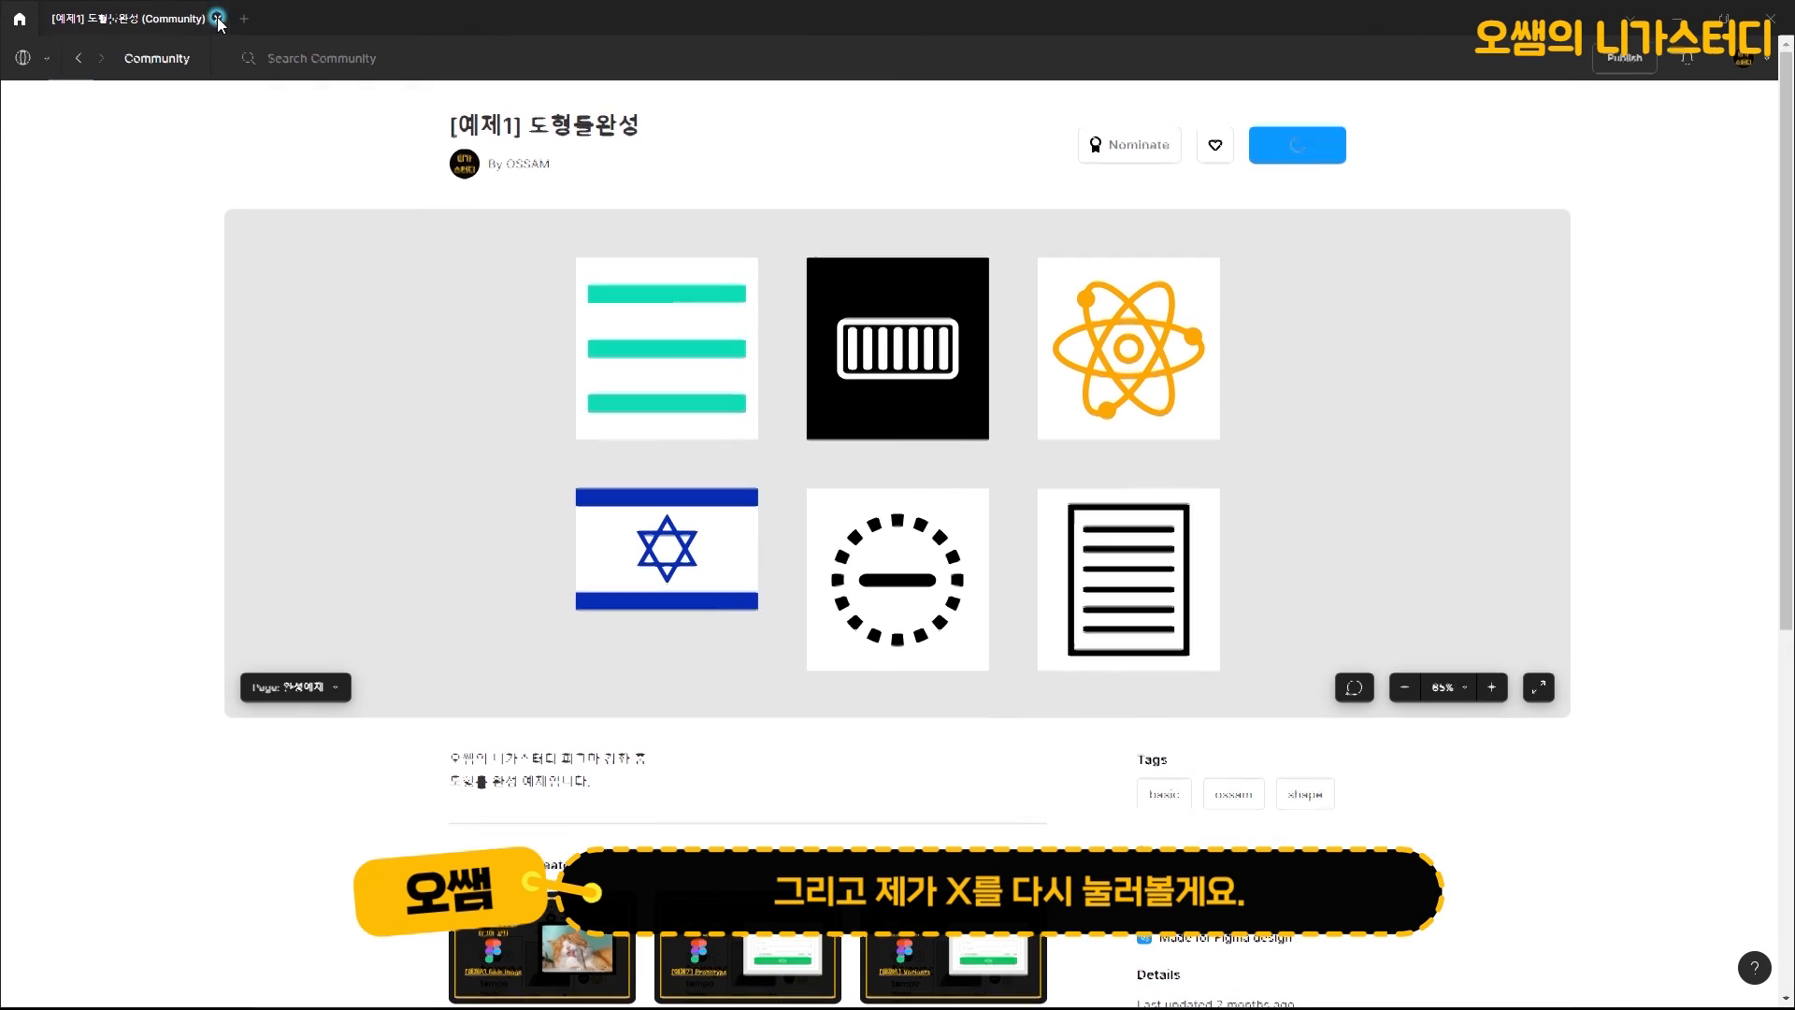
click(44, 58)
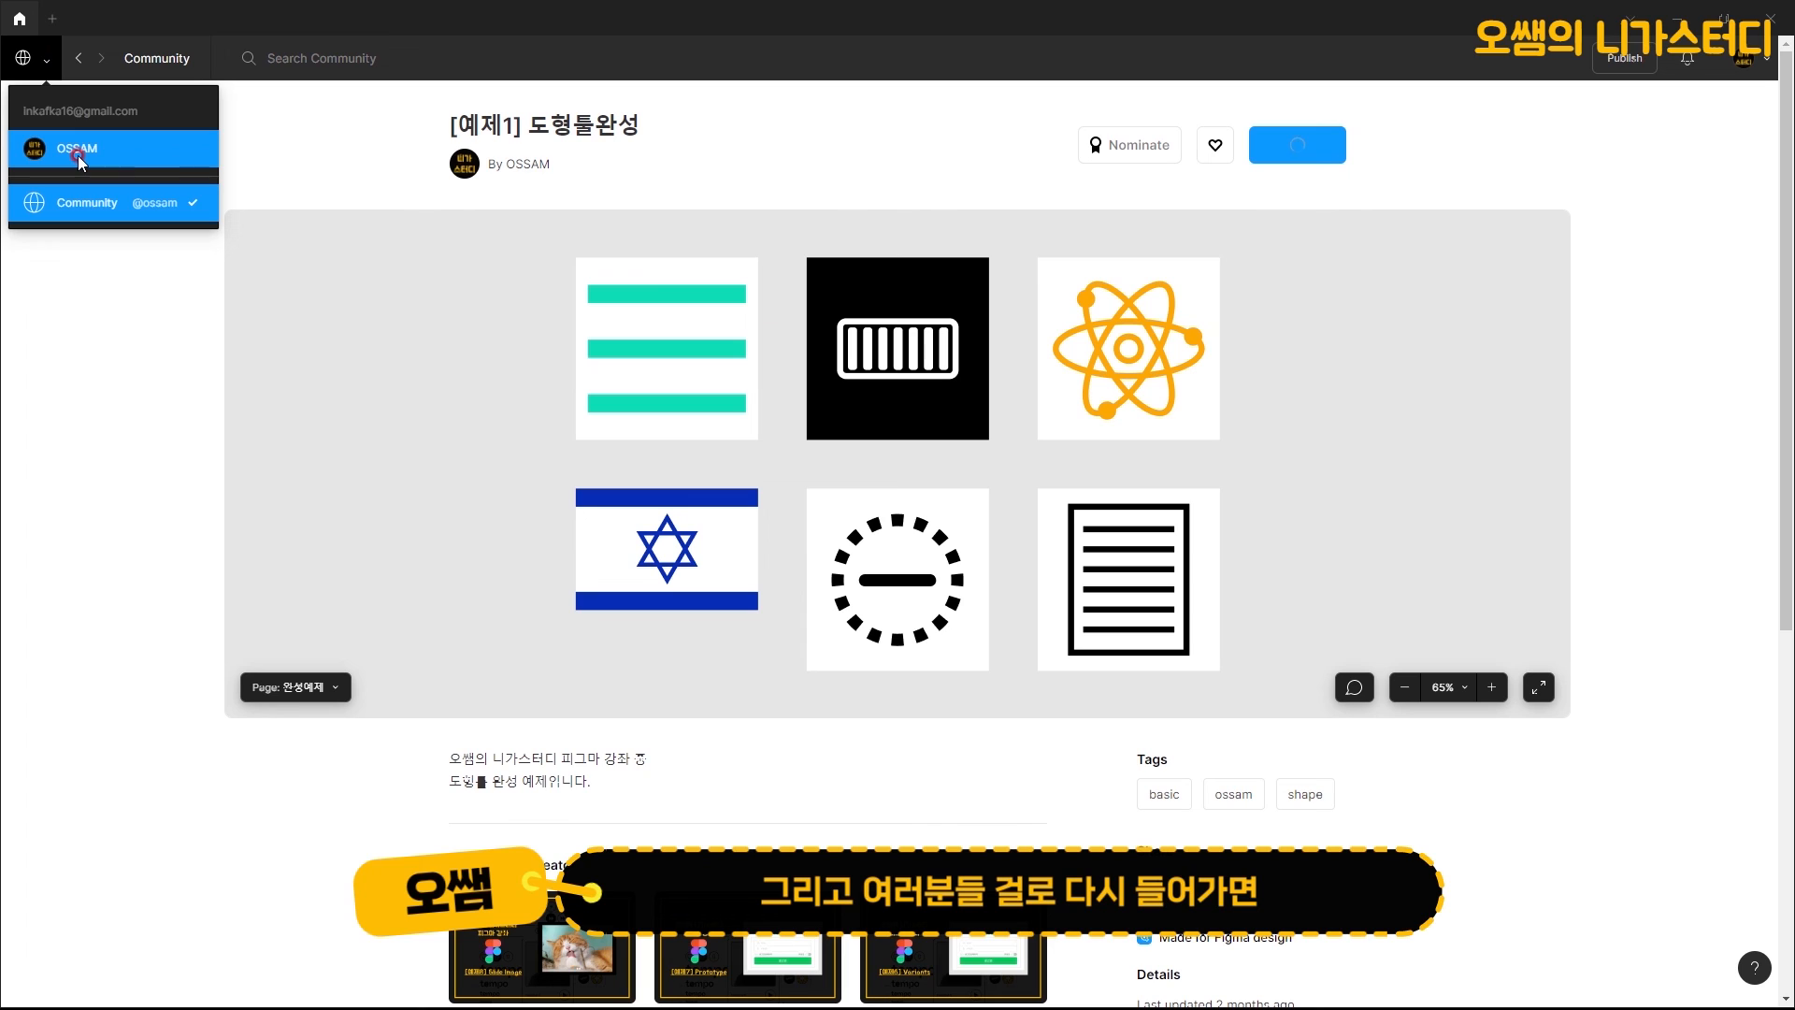
click(44, 65)
click(45, 66)
click(63, 148)
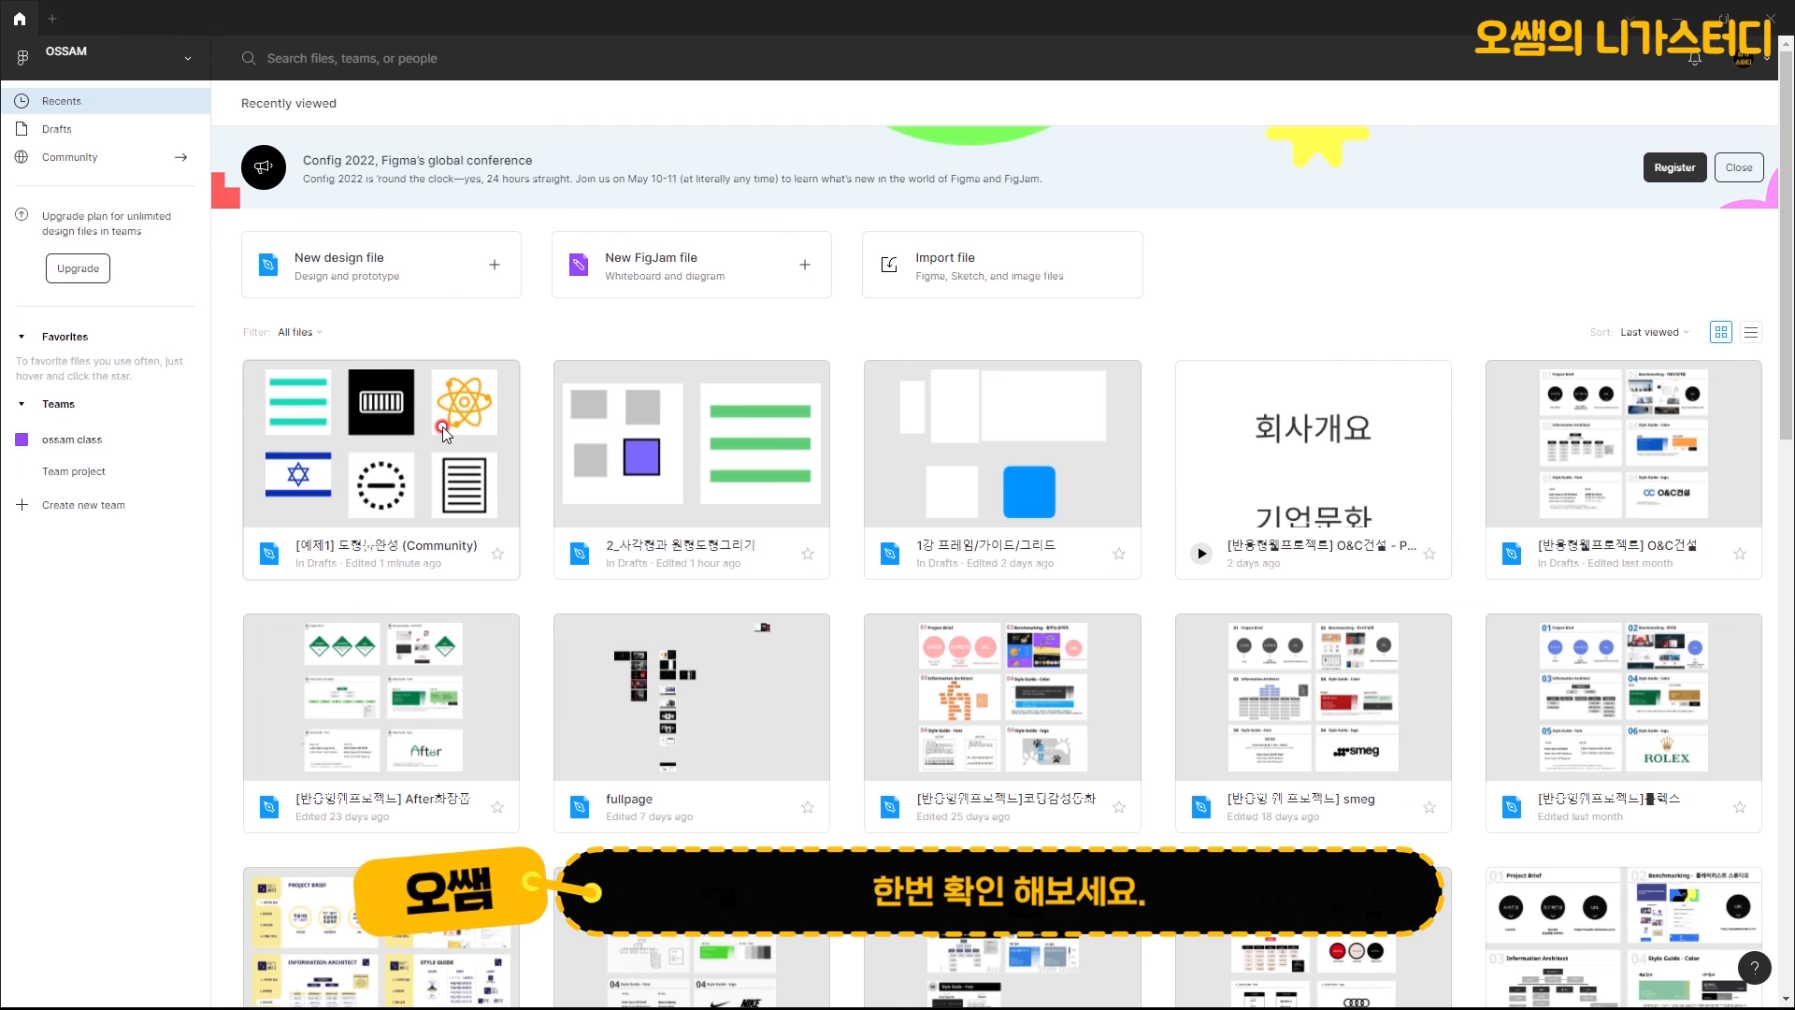
right_click(441, 427)
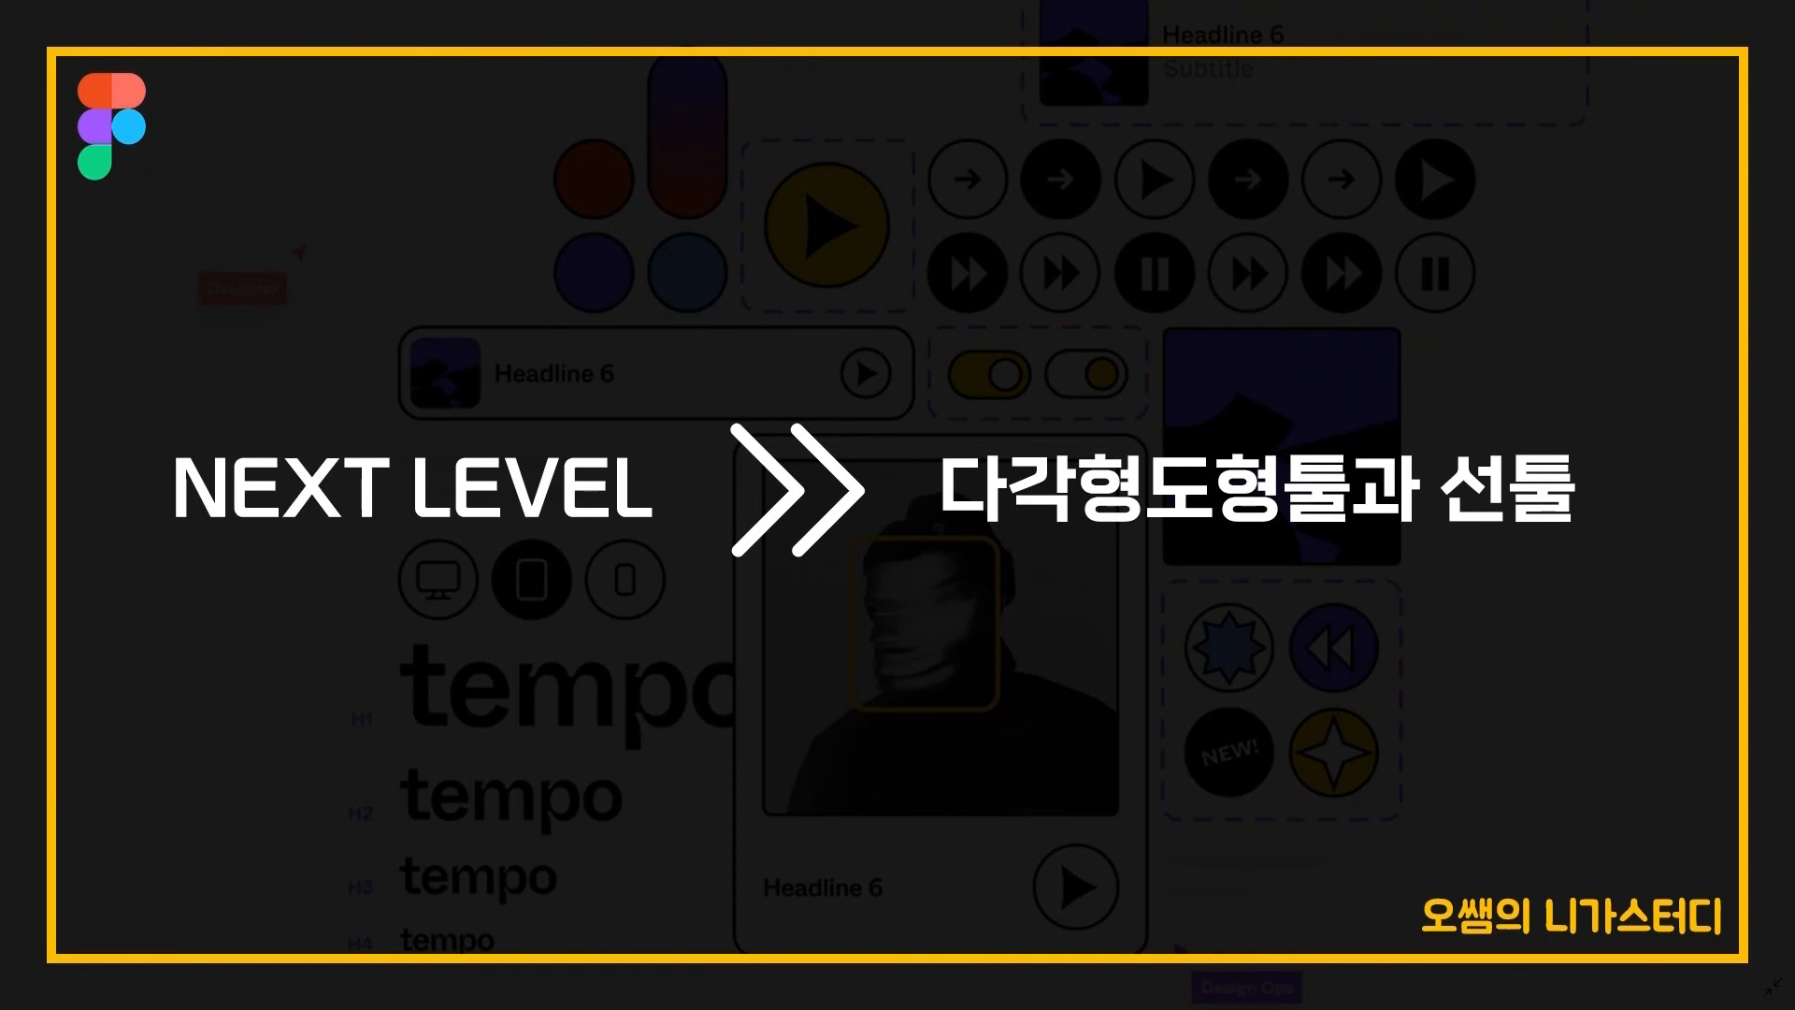